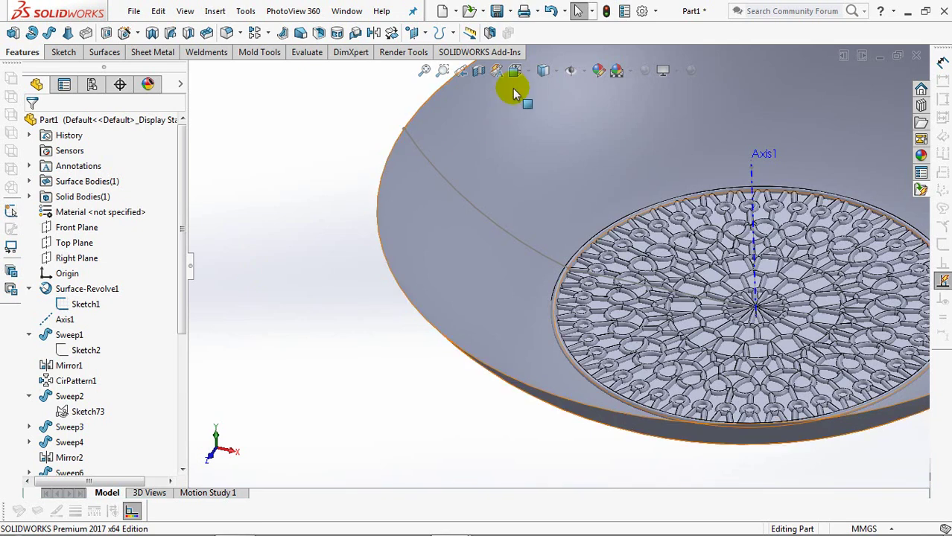
# Orient the model to the top view and start a new sketch on the Top Plane
pyautogui.click(536, 120)
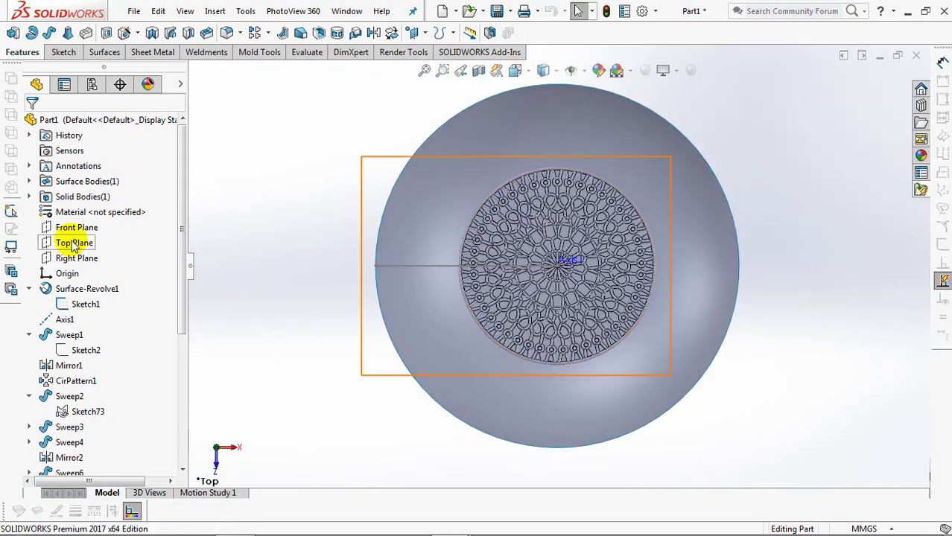
pyautogui.click(50, 242)
pyautogui.click(66, 227)
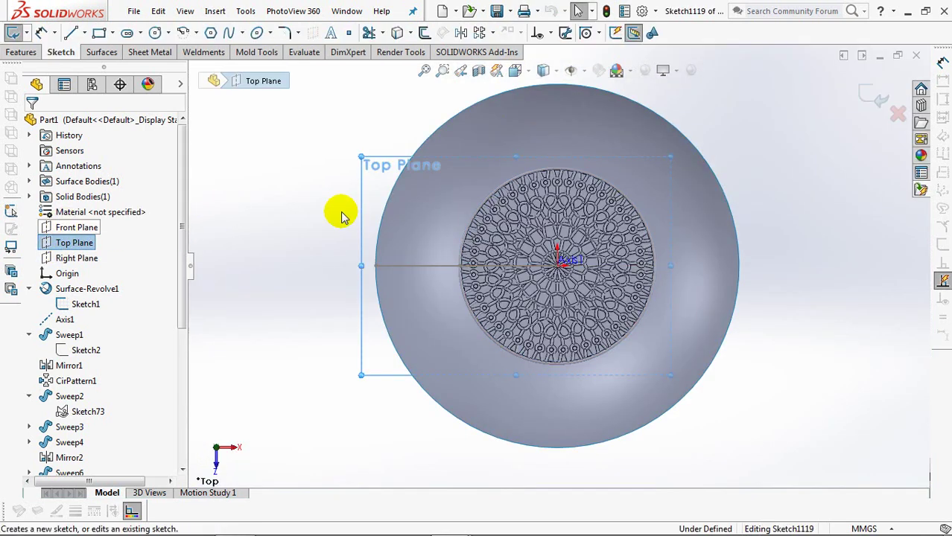
pyautogui.scroll(-6, 579, 234)
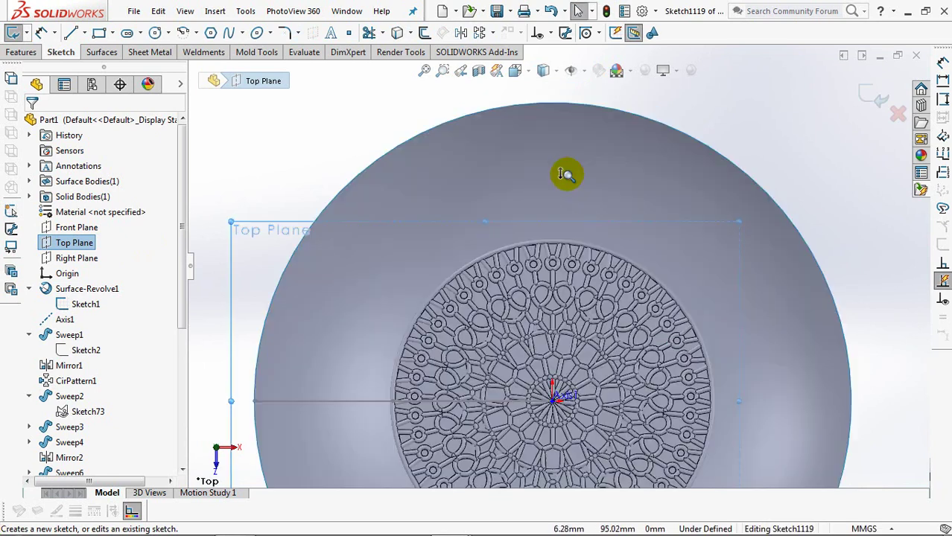
pyautogui.keyDown('ctrl'); pyautogui.moveTo(567, 144); pyautogui.dragTo(564, 181, button='middle'); pyautogui.keyUp('ctrl')
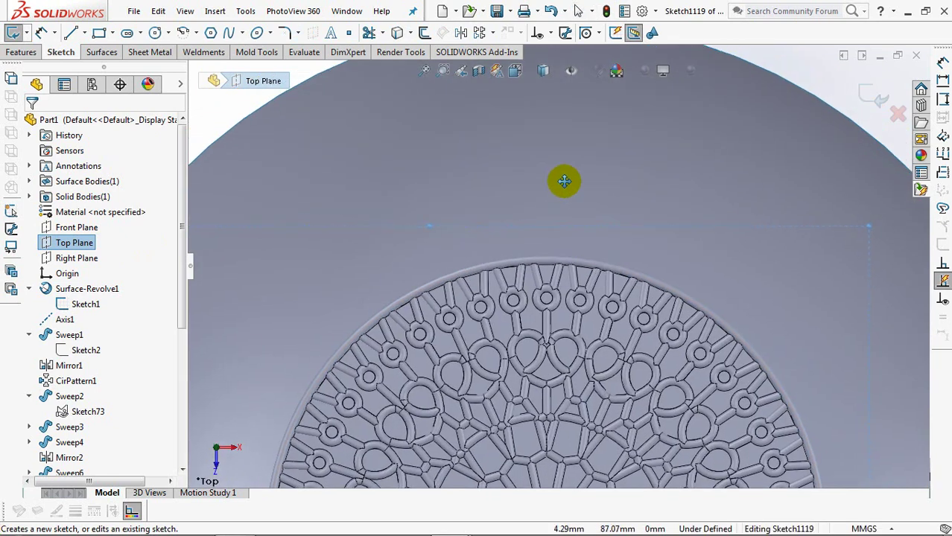
# Hide the solid body and sketch a vertical construction line about 59 mm long from the inner circle's top to the bowl's outer edge
pyautogui.click(82, 197)
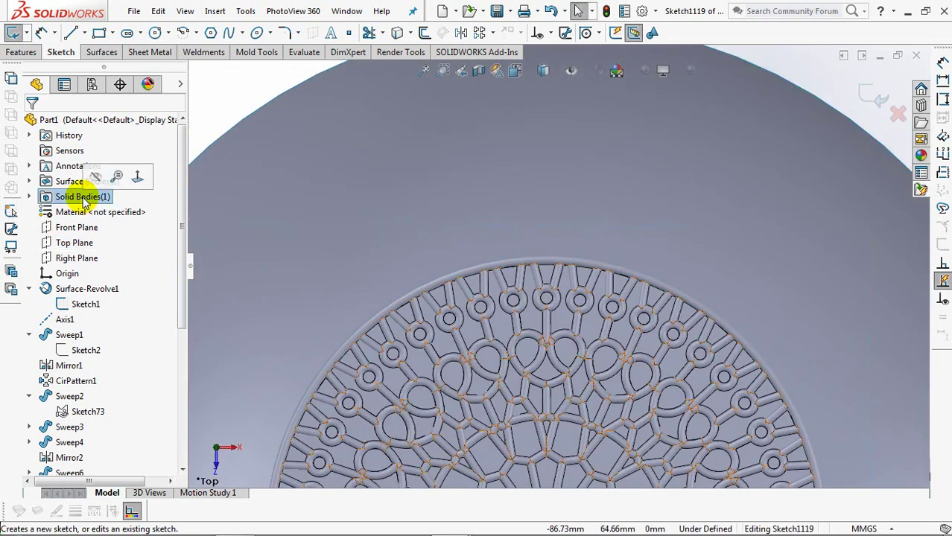
pyautogui.click(95, 184)
pyautogui.click(79, 32)
pyautogui.click(89, 66)
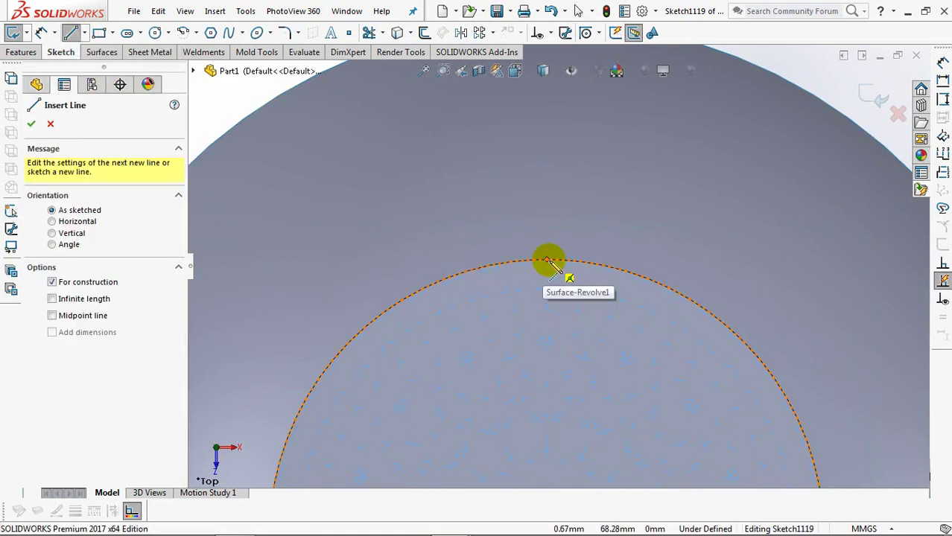
pyautogui.scroll(3, 529, 198)
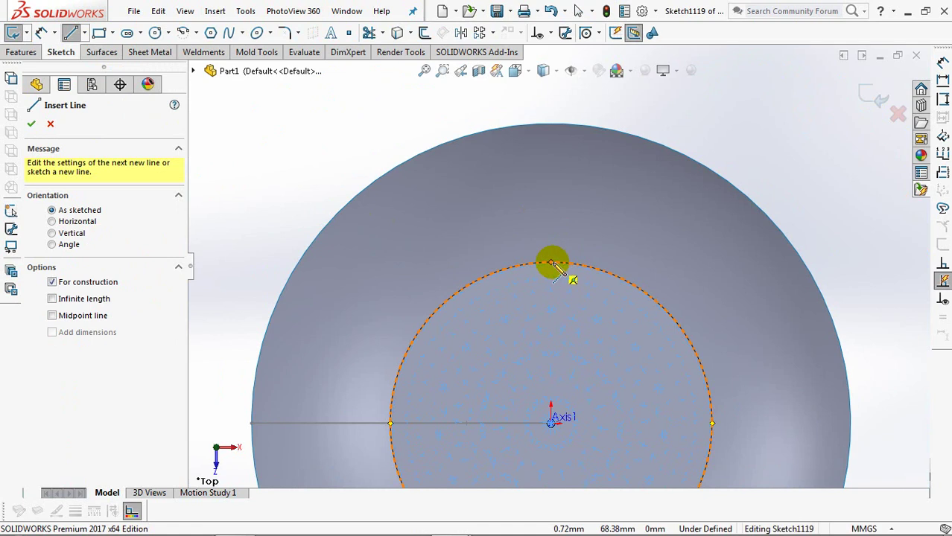
pyautogui.click(552, 263)
pyautogui.click(552, 129)
pyautogui.rightClick(550, 128)
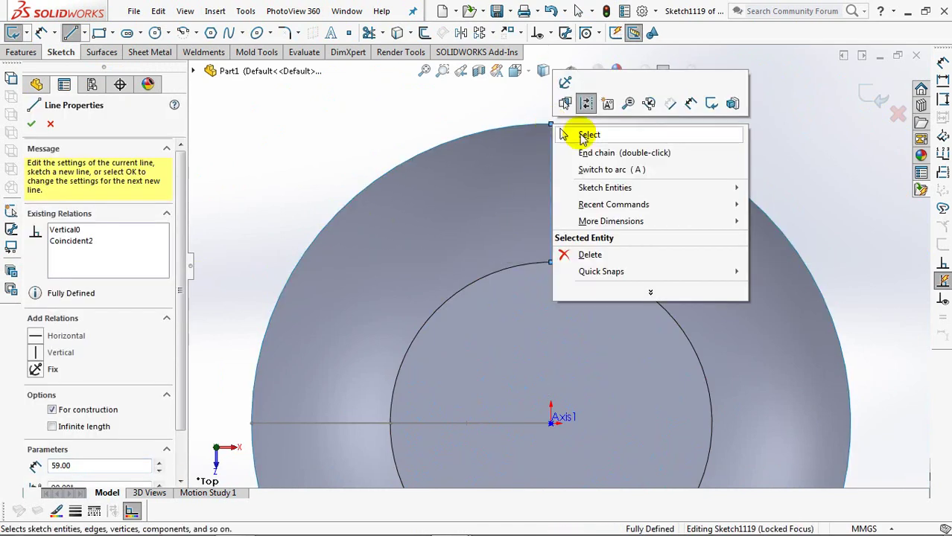
pyautogui.click(579, 134)
# Show the solid body again and make Sketch110 under Sweep9 visible
pyautogui.scroll(-4, 569, 233)
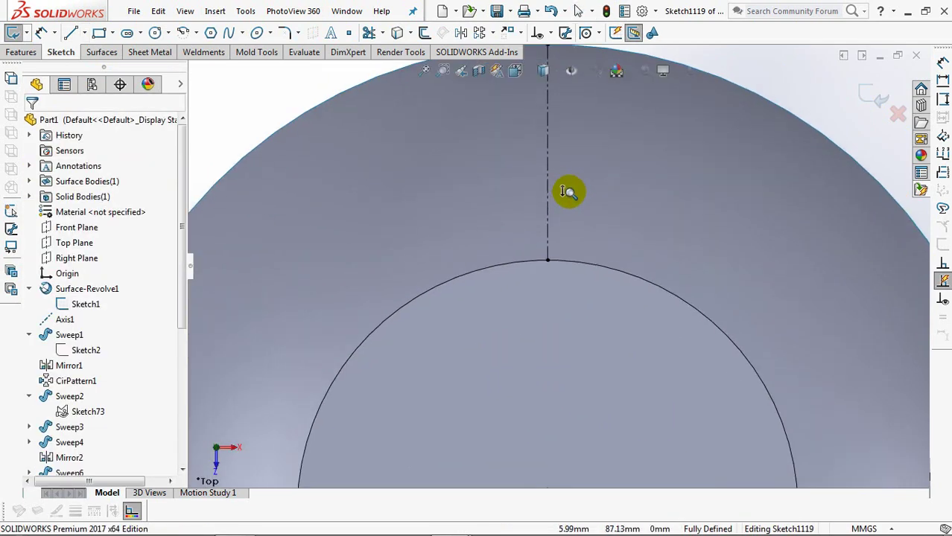
pyautogui.click(78, 197)
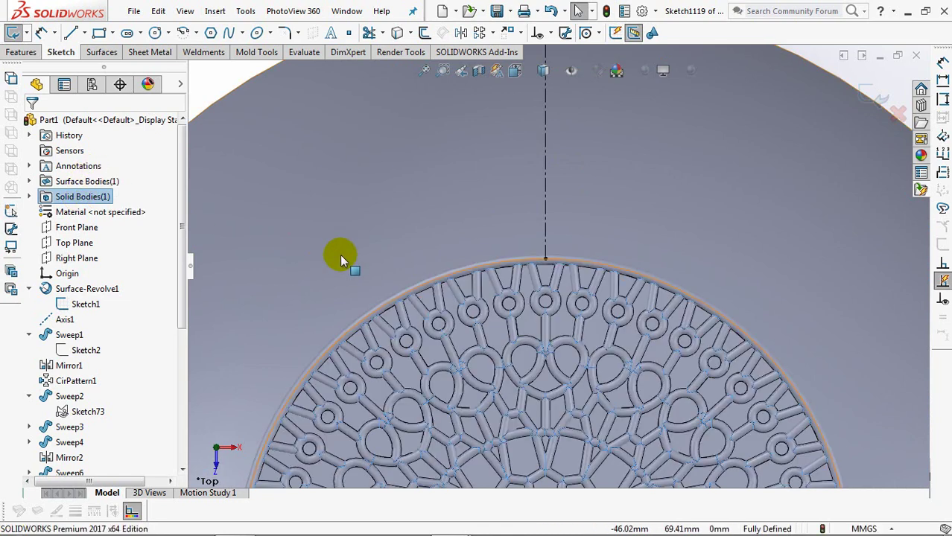
pyautogui.scroll(-3, 569, 327)
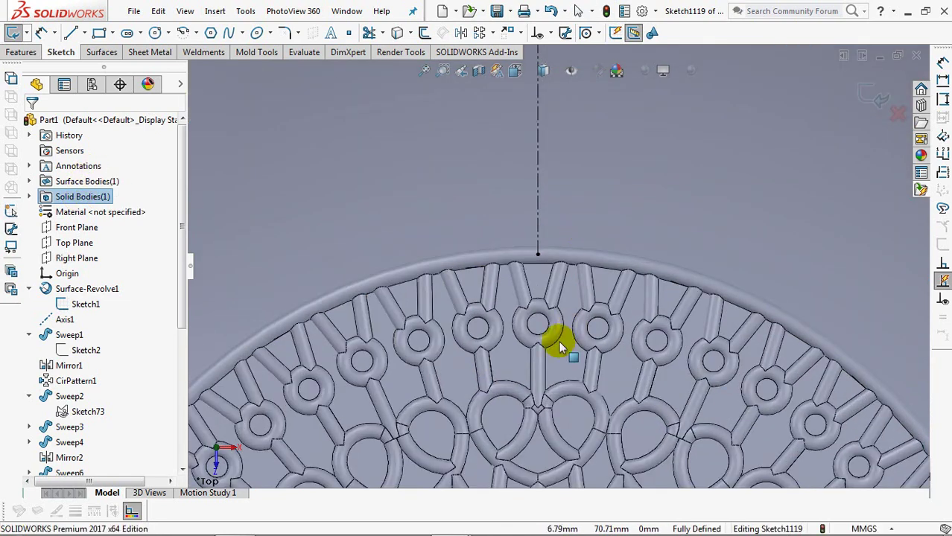
pyautogui.moveTo(181, 313); pyautogui.dragTo(183, 406)
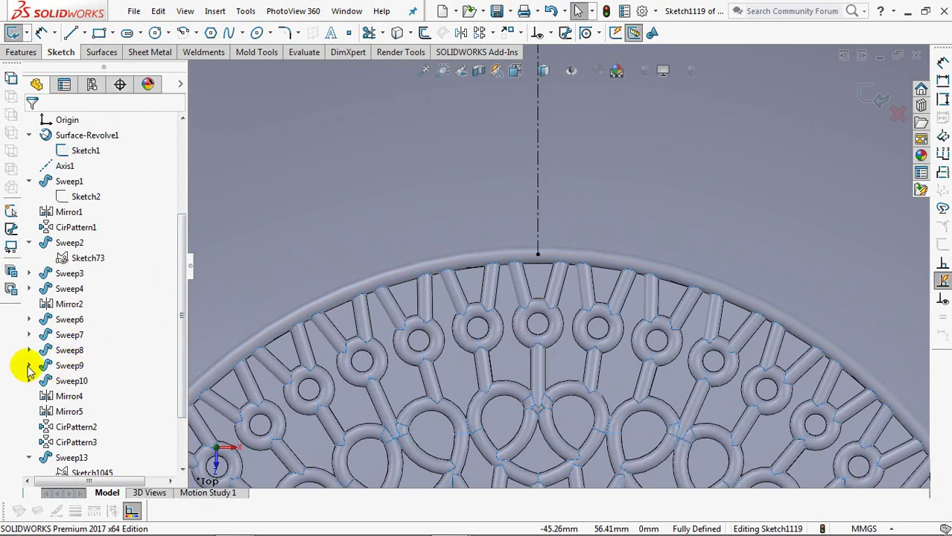
pyautogui.click(28, 366)
pyautogui.click(78, 381)
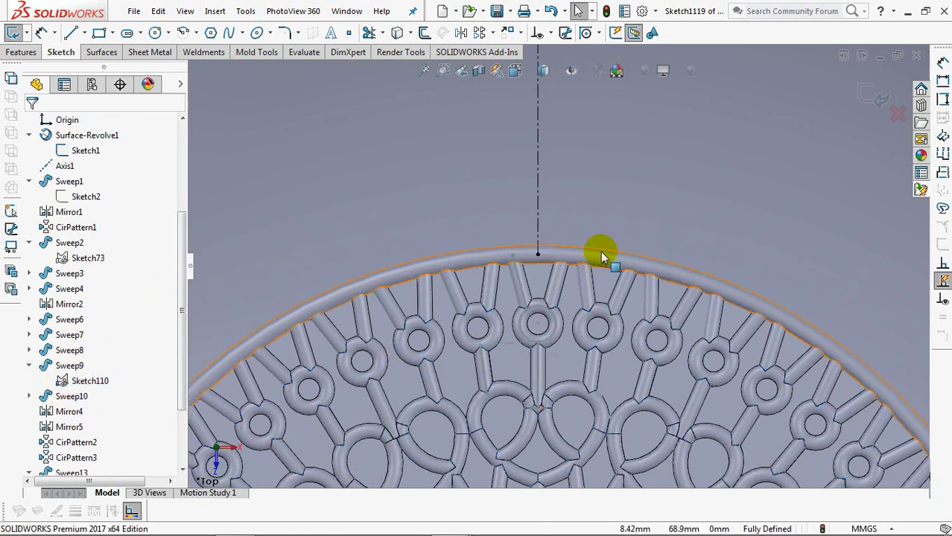
pyautogui.scroll(4, 597, 176)
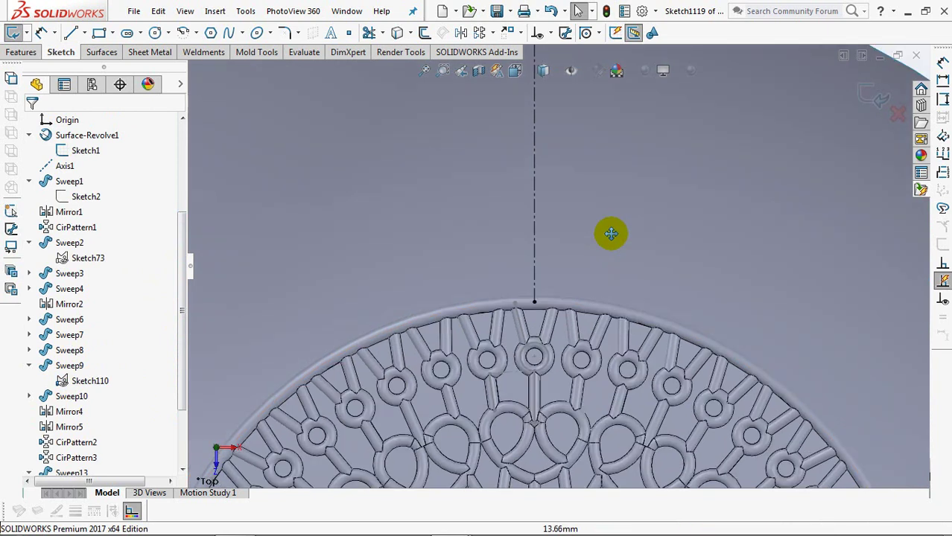
# Draw a short centerpoint arc of about 6.7 mm radius above the patterned disc, centred on the construction line
pyautogui.click(196, 33)
pyautogui.click(255, 53)
pyautogui.click(276, 65)
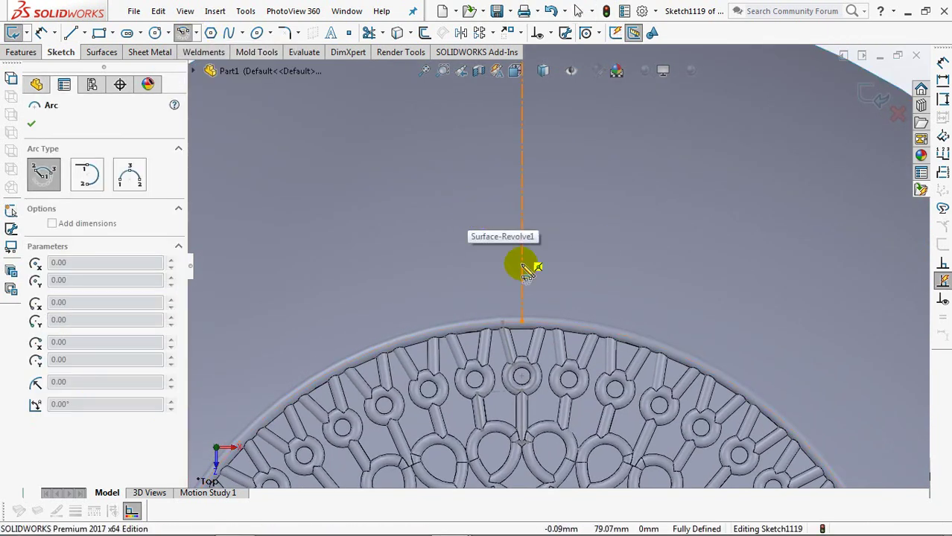
pyautogui.click(523, 287)
pyautogui.click(537, 253)
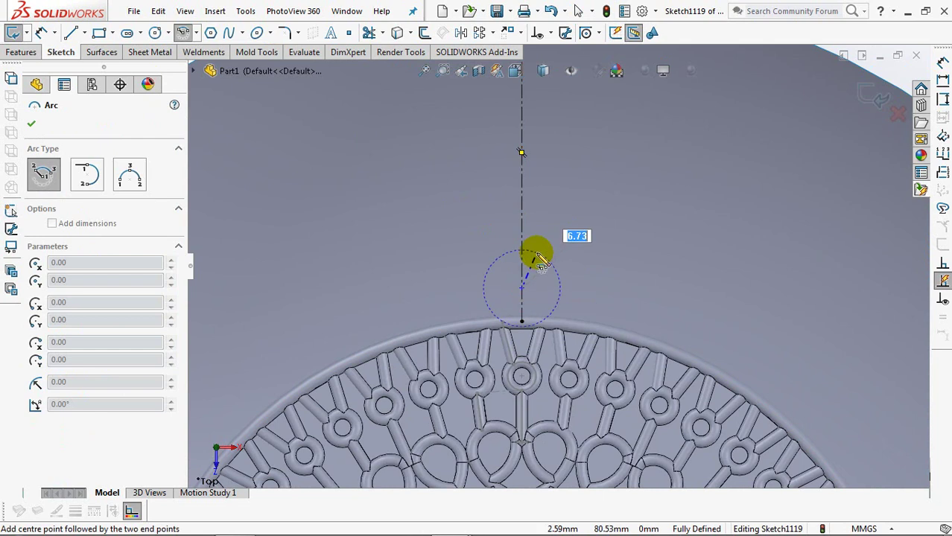
pyautogui.click(497, 257)
# Chain three 3-point arcs from the small arc's left end, forming the left half of a heart-shaped outline that ends on the construction line
pyautogui.click(192, 33)
pyautogui.click(249, 85)
pyautogui.click(499, 259)
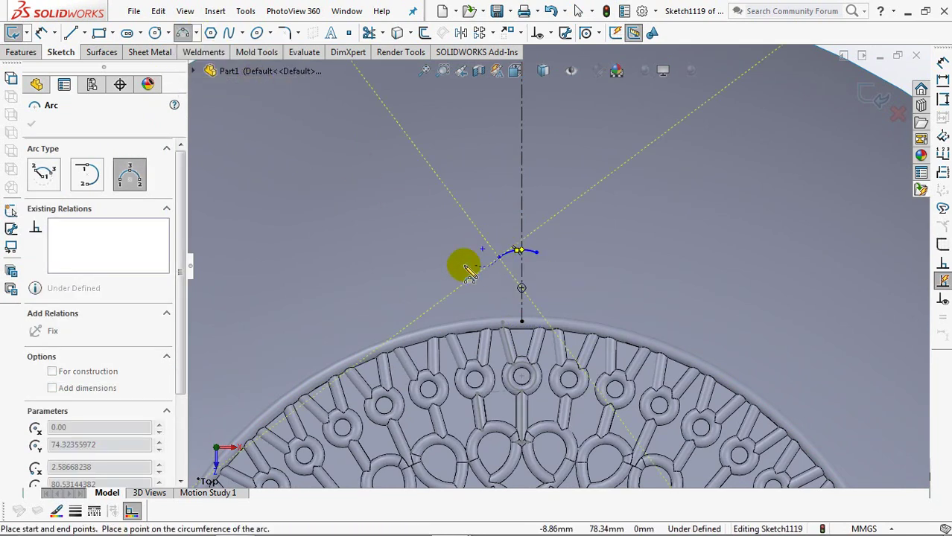
pyautogui.click(447, 259)
pyautogui.click(466, 268)
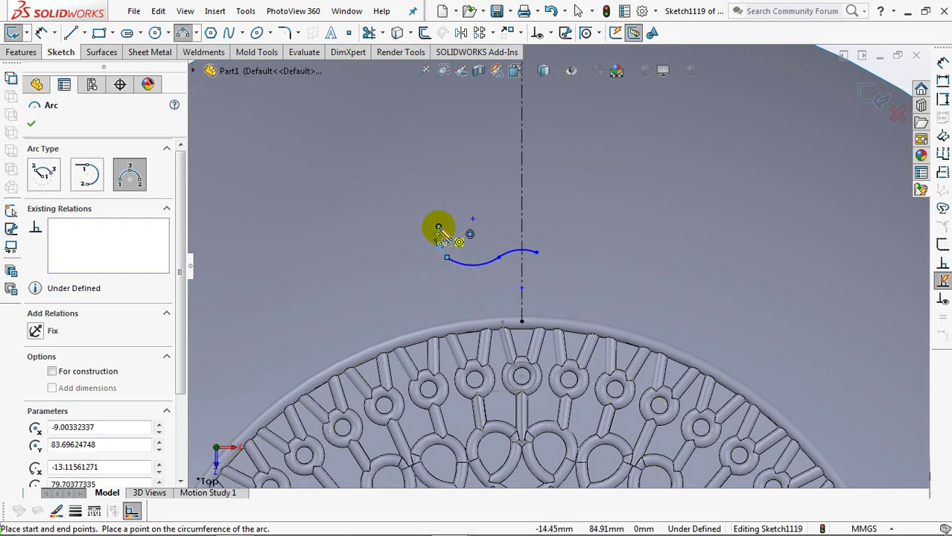
pyautogui.click(438, 238)
pyautogui.click(522, 97)
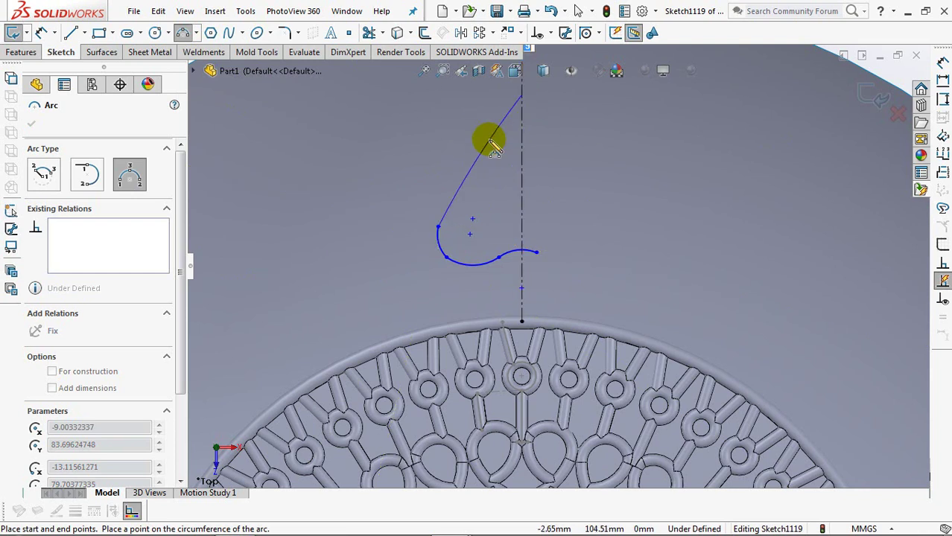
pyautogui.click(463, 160)
pyautogui.rightClick(470, 168)
pyautogui.click(473, 169)
# Add tangent relations between each pair of adjacent arcs along the half outline
pyautogui.click(549, 32)
pyautogui.click(551, 68)
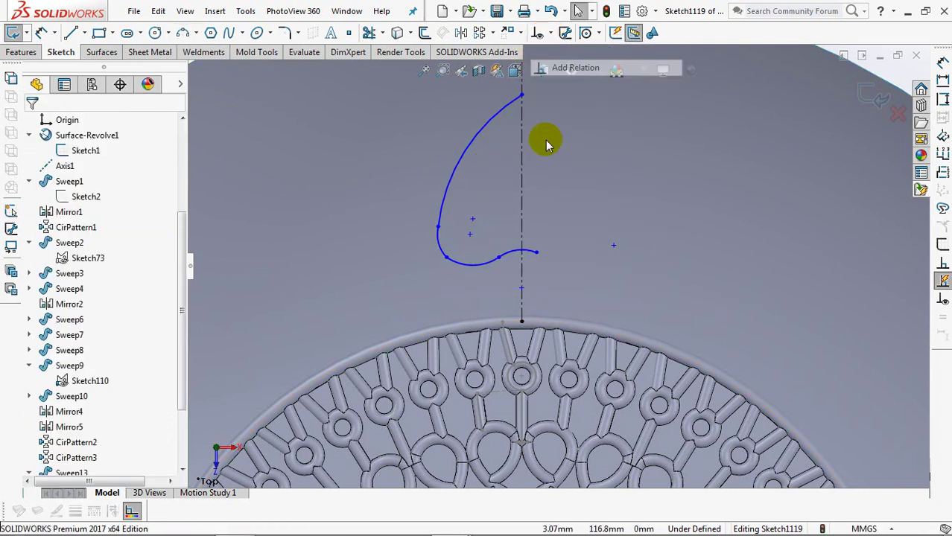
pyautogui.click(440, 208)
pyautogui.click(439, 240)
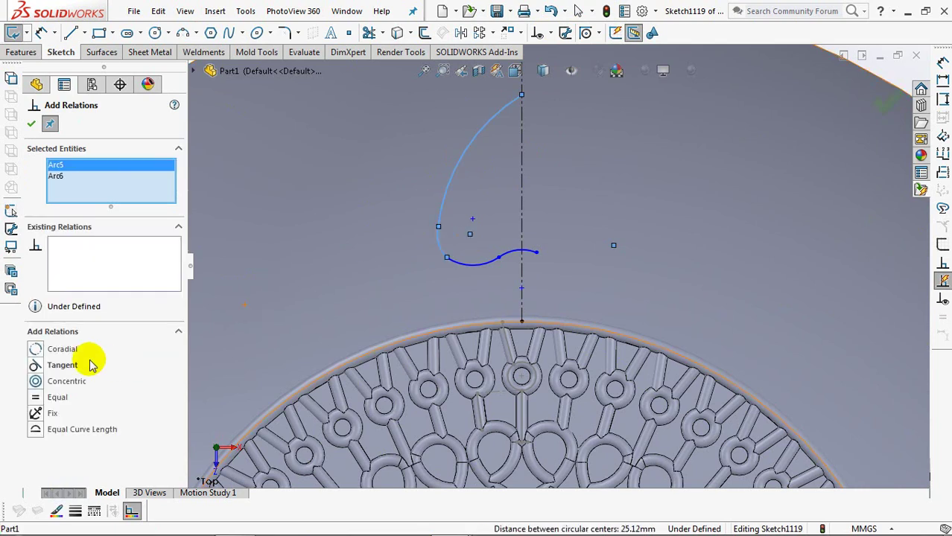
pyautogui.click(464, 264)
pyautogui.click(438, 248)
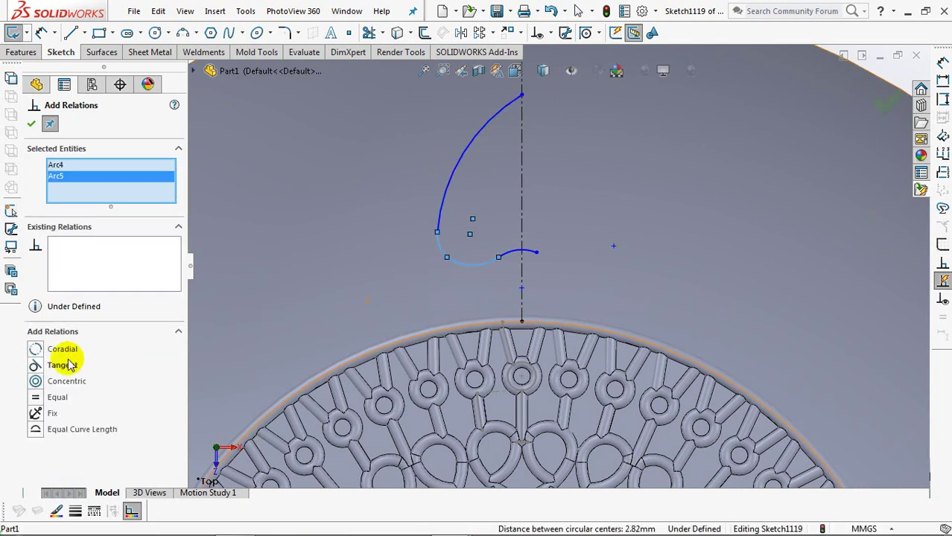
pyautogui.click(512, 251)
pyautogui.click(486, 264)
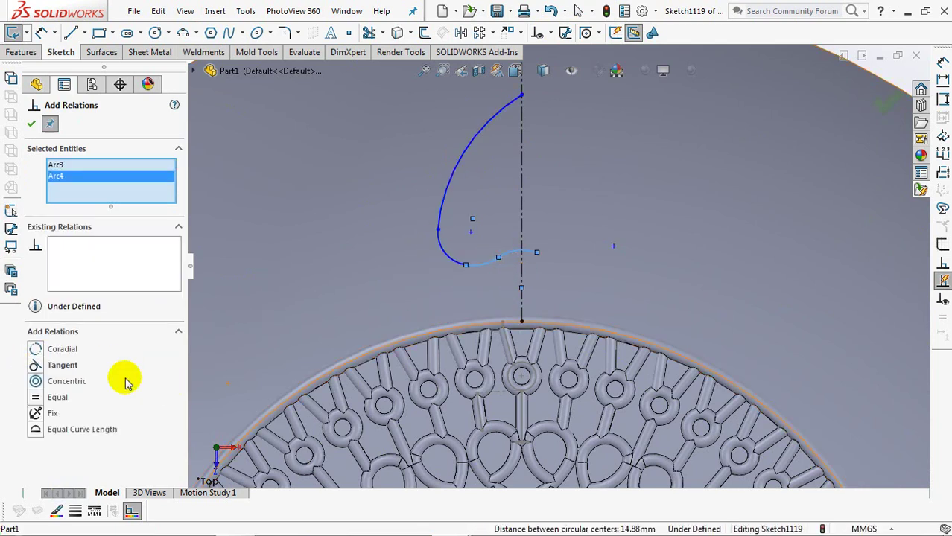
# Add a horizontal relation between the two endpoints of the small arc crossing the construction line
pyautogui.click(536, 253)
pyautogui.click(499, 257)
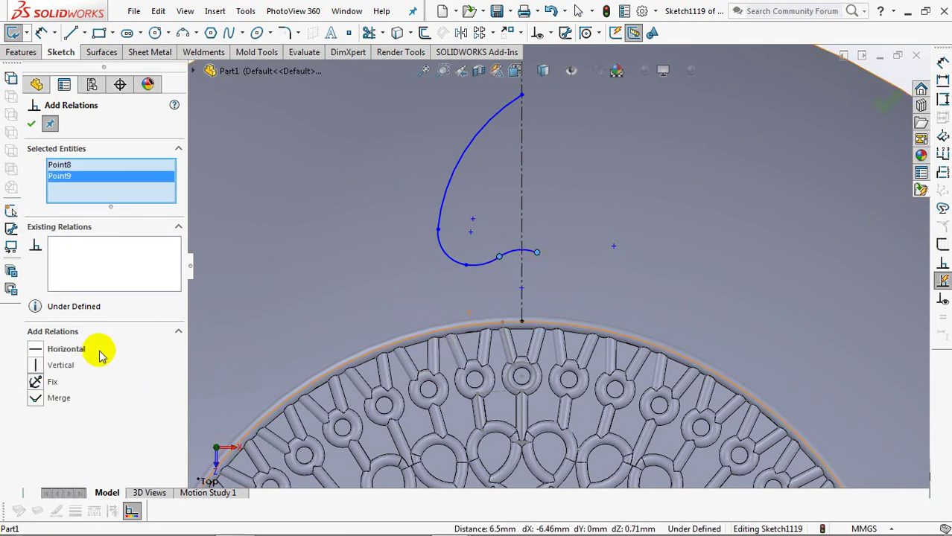
pyautogui.click(29, 124)
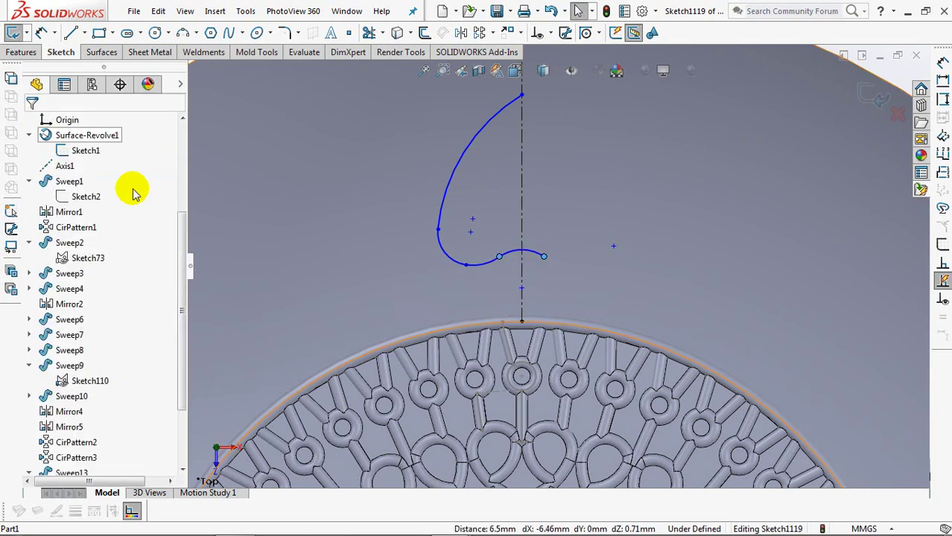
# Mirror the three left-hand arcs about the vertical construction line to complete the closed outline
pyautogui.click(461, 34)
pyautogui.click(442, 243)
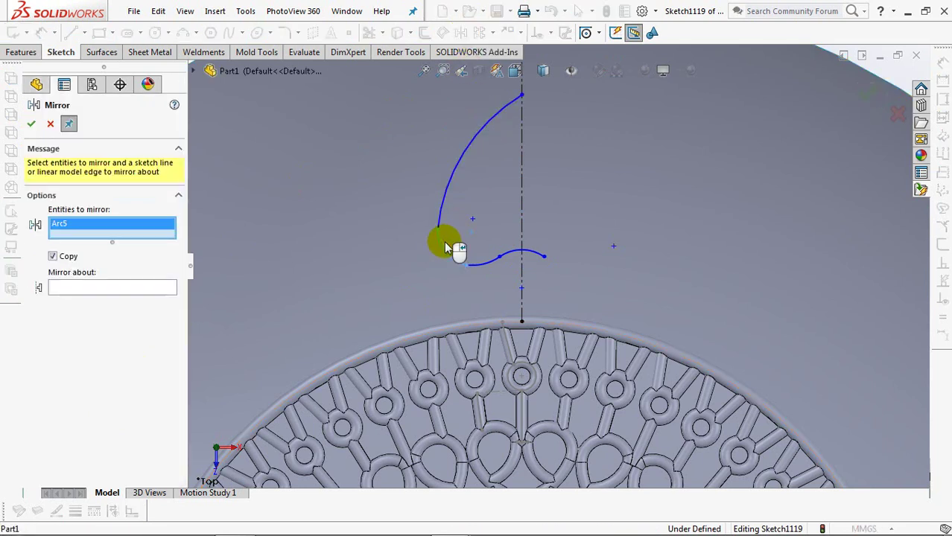
pyautogui.click(447, 221)
pyautogui.click(479, 266)
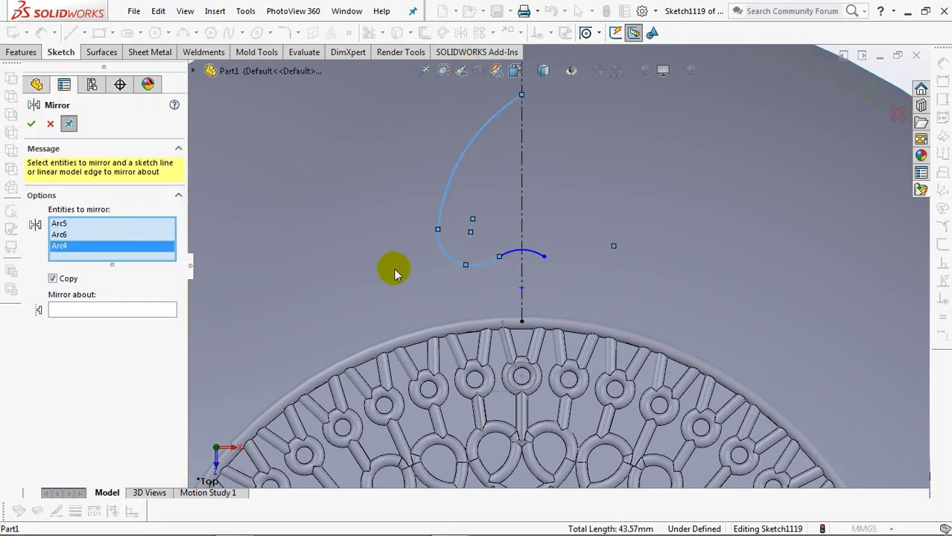
pyautogui.click(135, 310)
pyautogui.click(523, 236)
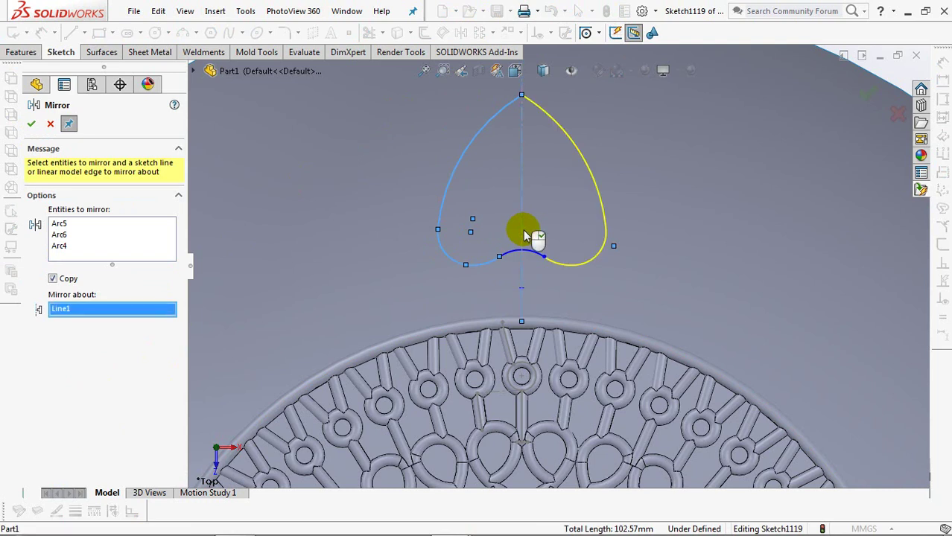
pyautogui.rightClick(524, 235)
pyautogui.click(31, 125)
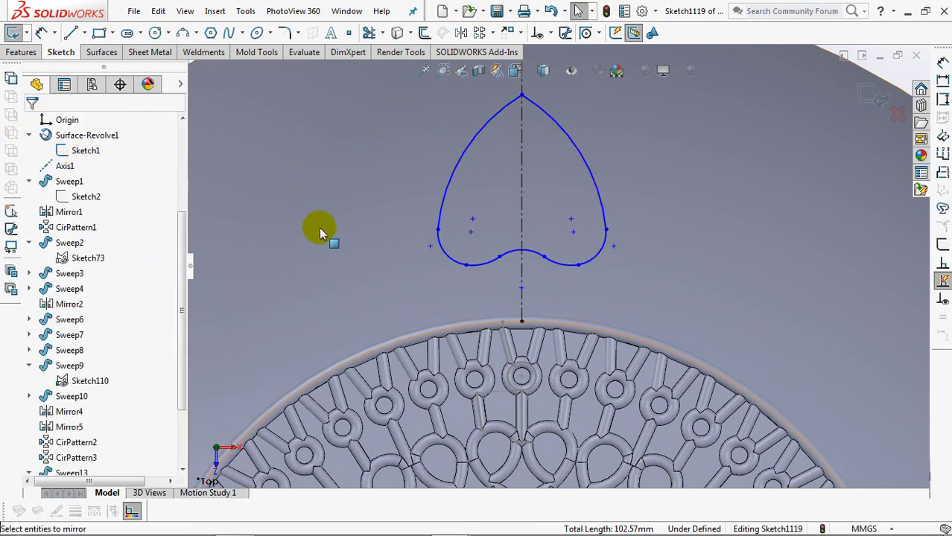
# Dimension the vertical distance between the outline's tip and the lower-left arc, with the first arc condition set to Max
pyautogui.click(41, 33)
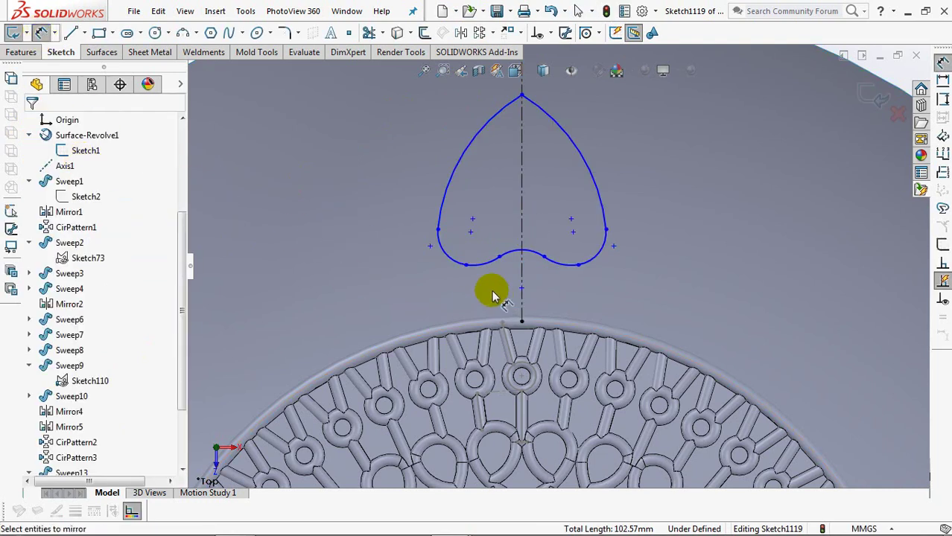
pyautogui.click(481, 268)
pyautogui.click(522, 94)
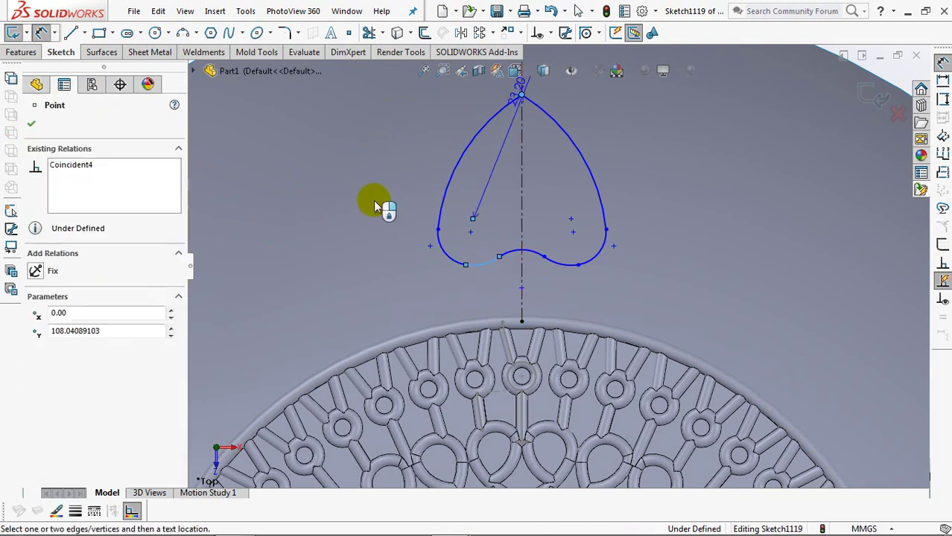
pyautogui.click(368, 200)
pyautogui.click(312, 187)
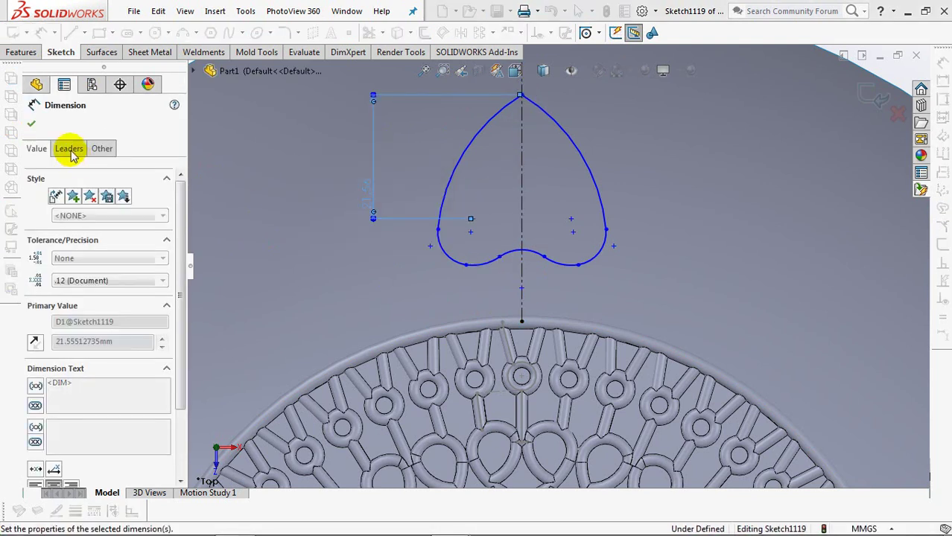
pyautogui.click(69, 148)
pyautogui.scroll(-3, 181, 259)
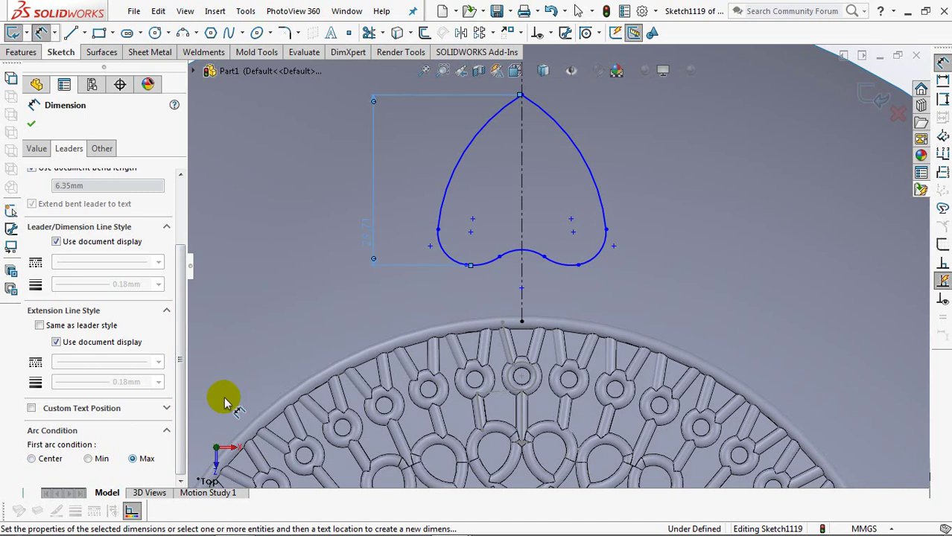
# Set the outline's overall height dimension to 28 mm
pyautogui.doubleClick(368, 235)
pyautogui.click(369, 237)
pyautogui.click(309, 230)
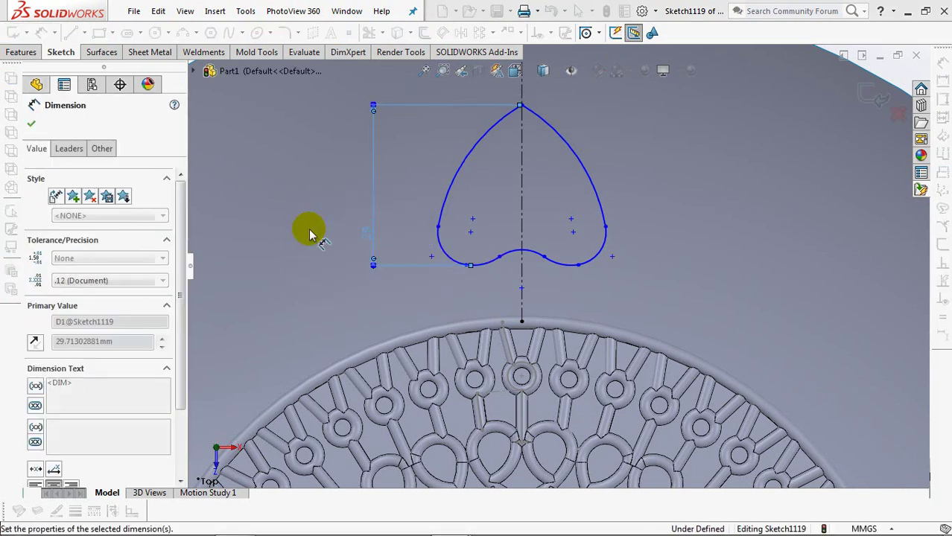
pyautogui.press('Escape')
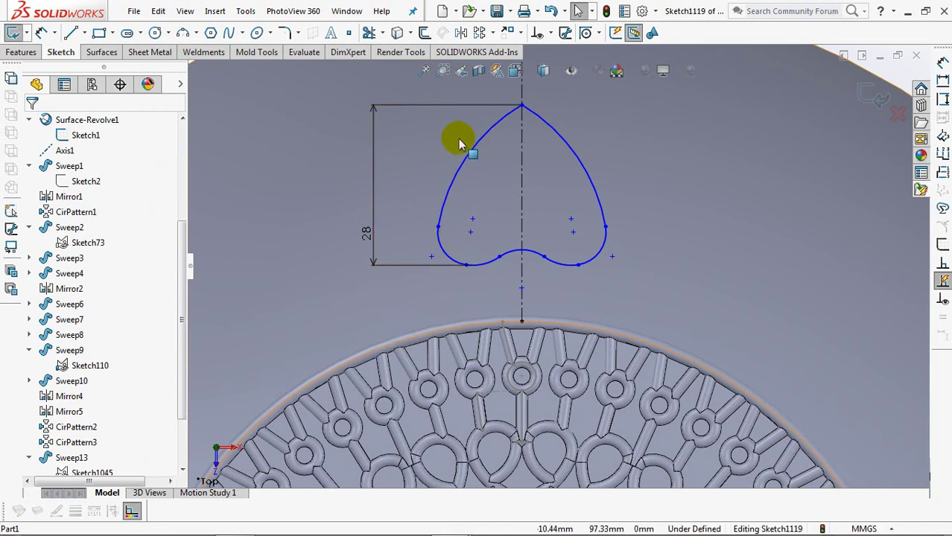
# Add an equal relation between the three small arcs along the outline's bottom edge
pyautogui.click(550, 32)
pyautogui.click(571, 66)
pyautogui.click(484, 264)
pyautogui.click(549, 265)
pyautogui.click(521, 256)
pyautogui.click(35, 386)
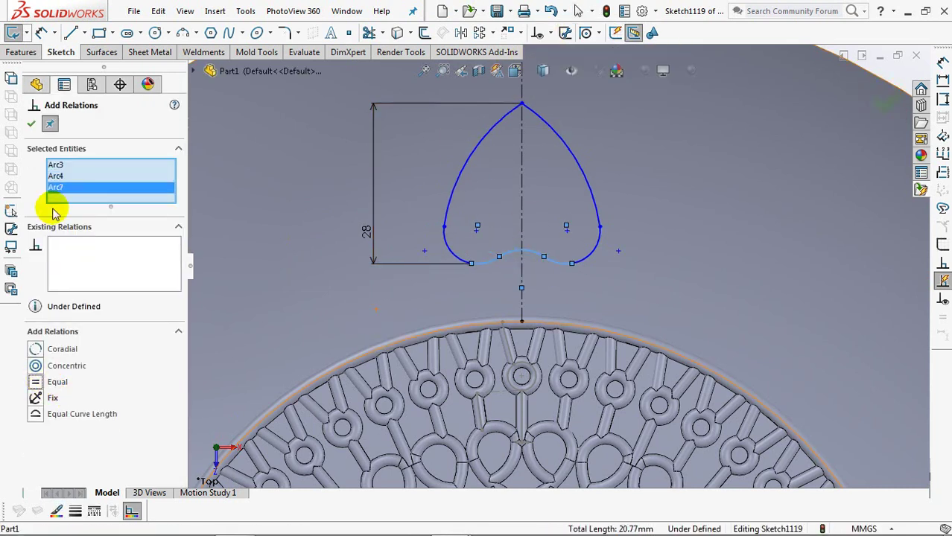
pyautogui.click(64, 85)
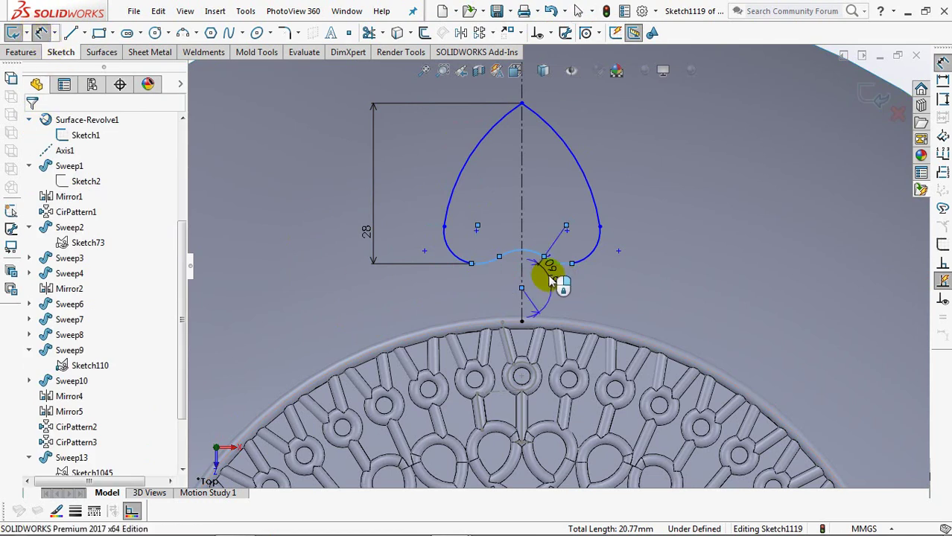
# Dimension the radius of the small central arc crossing the construction line as 6 mm
pyautogui.click(548, 273)
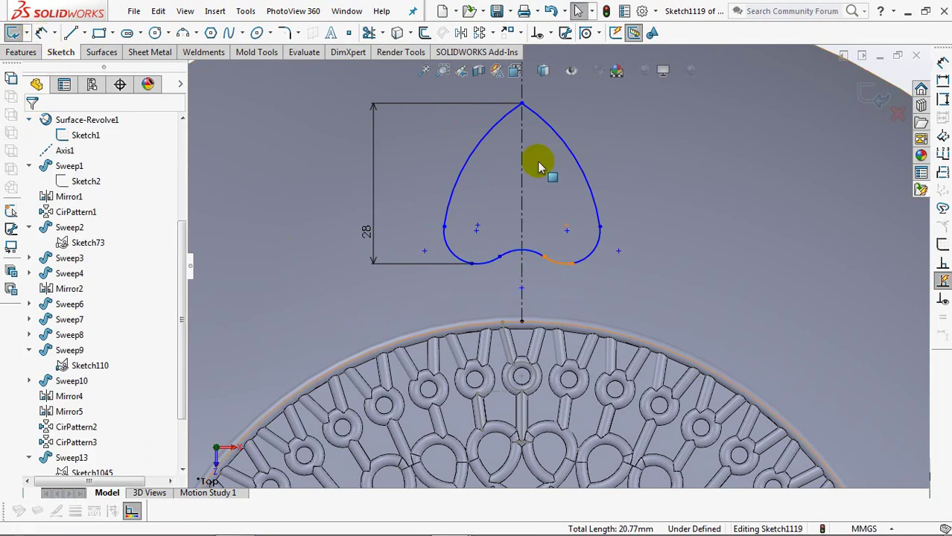
pyautogui.click(533, 250)
pyautogui.click(542, 218)
pyautogui.write('6')
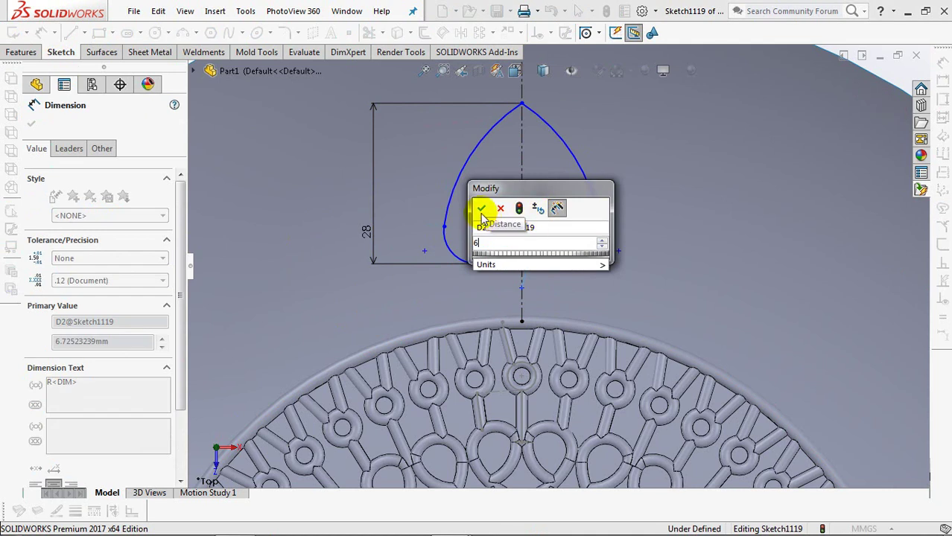
pyautogui.click(481, 209)
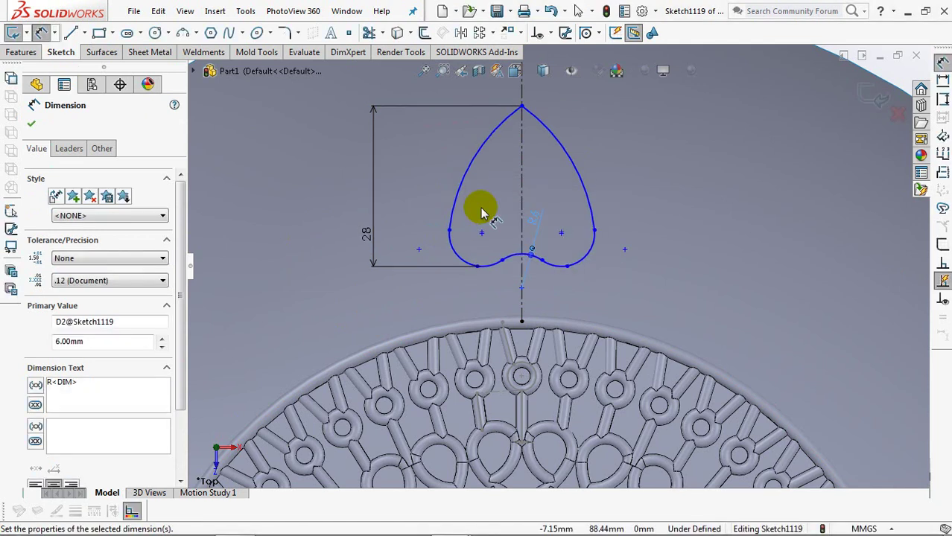
pyautogui.click(481, 212)
# Dimension the vertical distance between the outline's tip and the small central arc, with the first arc condition set to Min
pyautogui.click(522, 106)
pyautogui.click(515, 256)
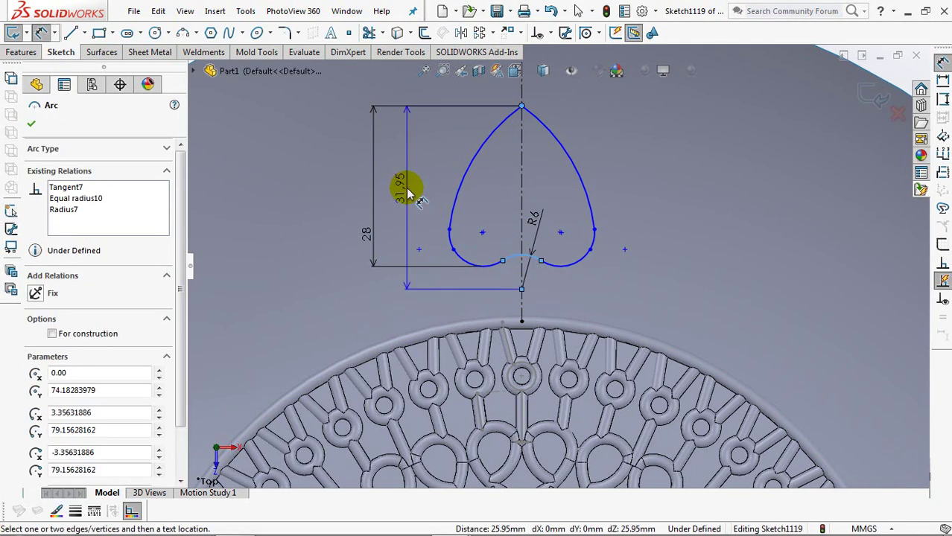
pyautogui.click(406, 192)
pyautogui.click(347, 185)
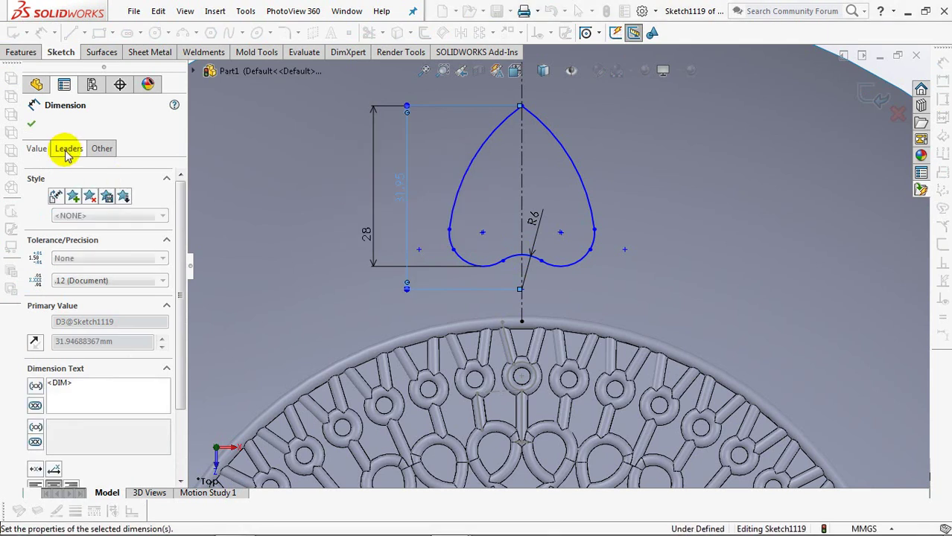
pyautogui.click(67, 150)
pyautogui.moveTo(179, 234); pyautogui.dragTo(183, 340)
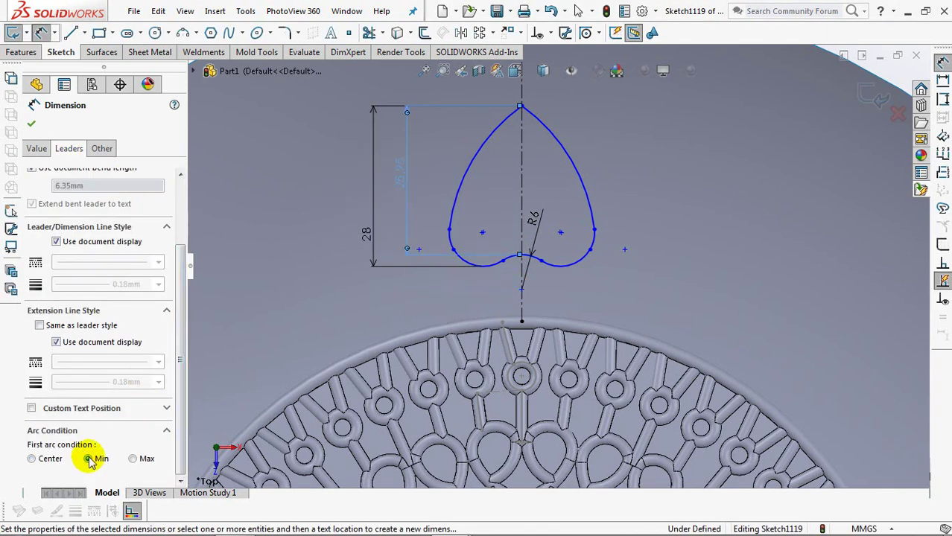
pyautogui.click(89, 460)
# Set the distance from the outline's tip to the central arc to 23 mm
pyautogui.click(403, 177)
pyautogui.doubleClick(405, 176)
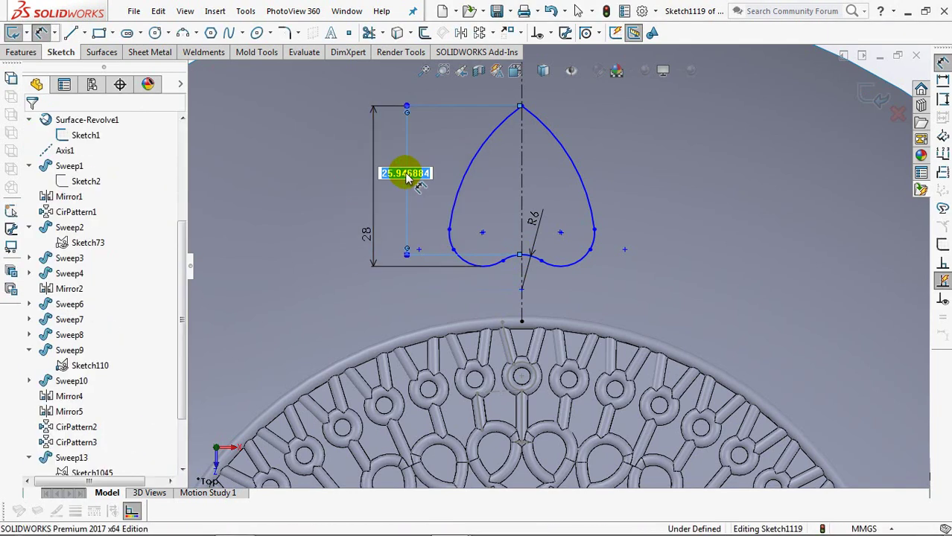
pyautogui.write('23')
pyautogui.press('Return')
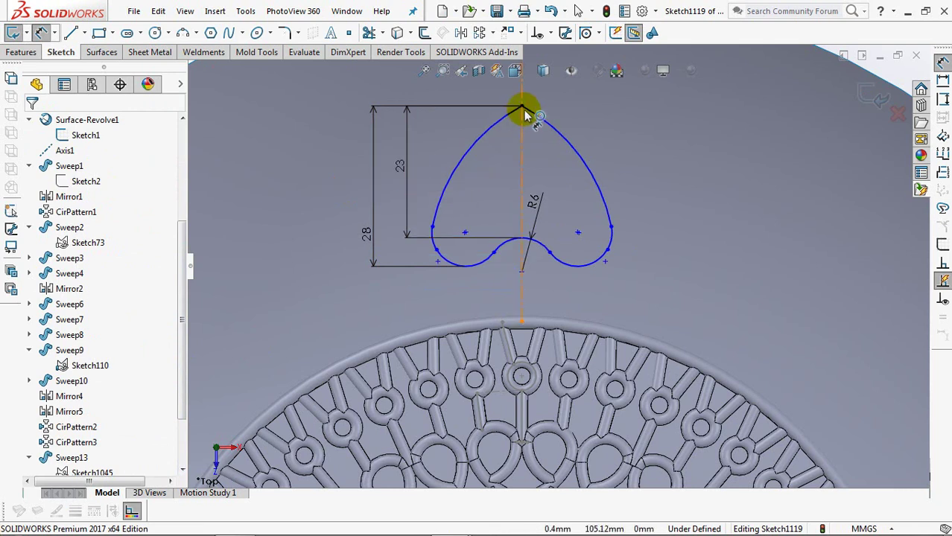
# Dimension the vertical distance from the outline's tip to the centre of the patterned disc's topmost ring as 40 mm
pyautogui.click(521, 106)
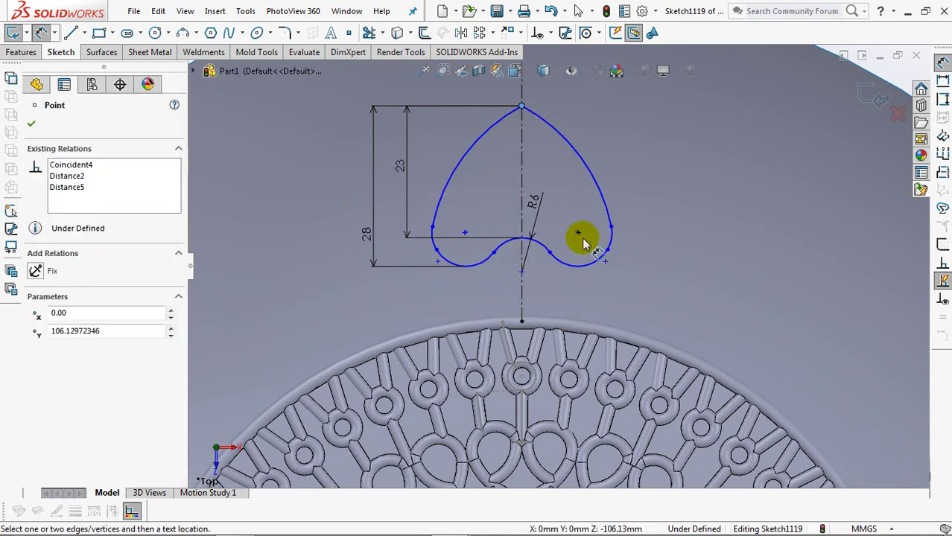
pyautogui.click(522, 380)
pyautogui.click(330, 252)
pyautogui.write('40')
pyautogui.click(270, 242)
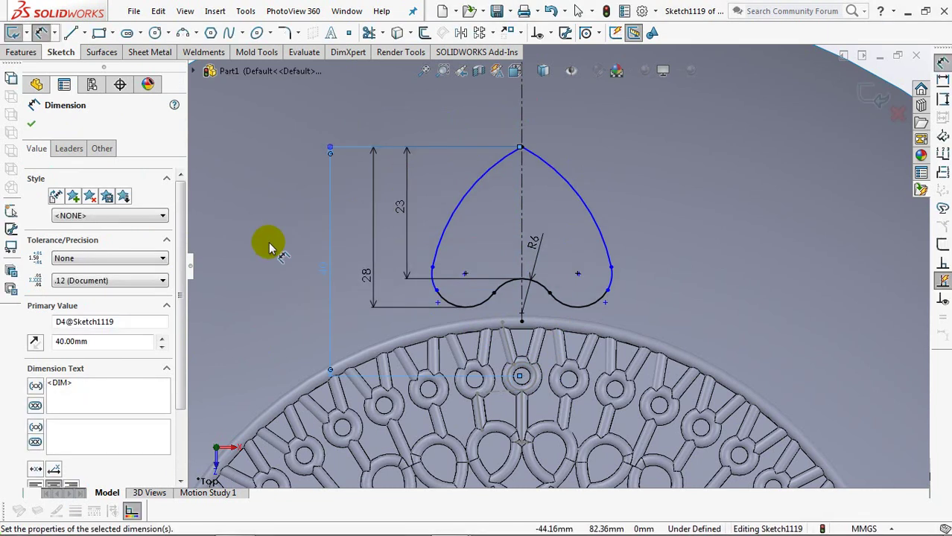
# Dimension the radius of the outline's long upper-left arc as 25 mm
pyautogui.click(477, 192)
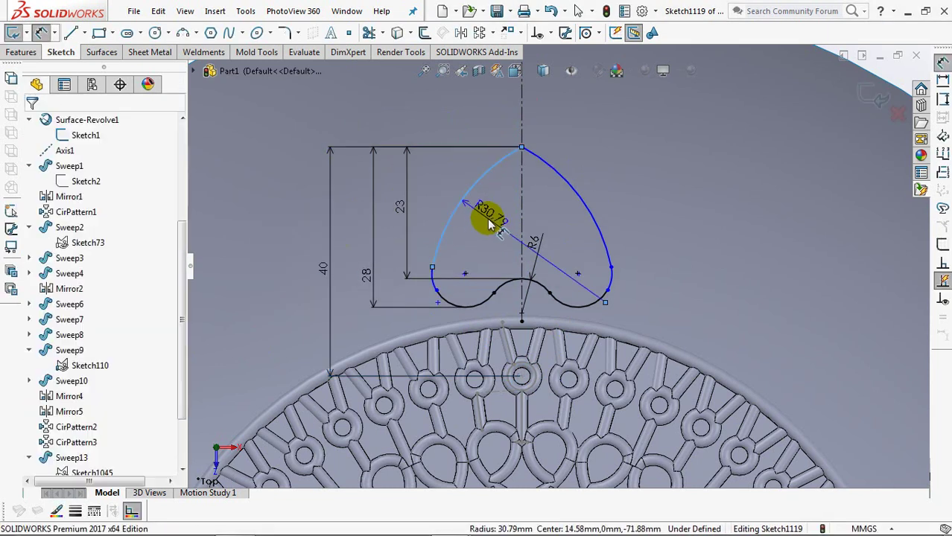
pyautogui.click(488, 222)
pyautogui.write('2')
pyautogui.click(429, 214)
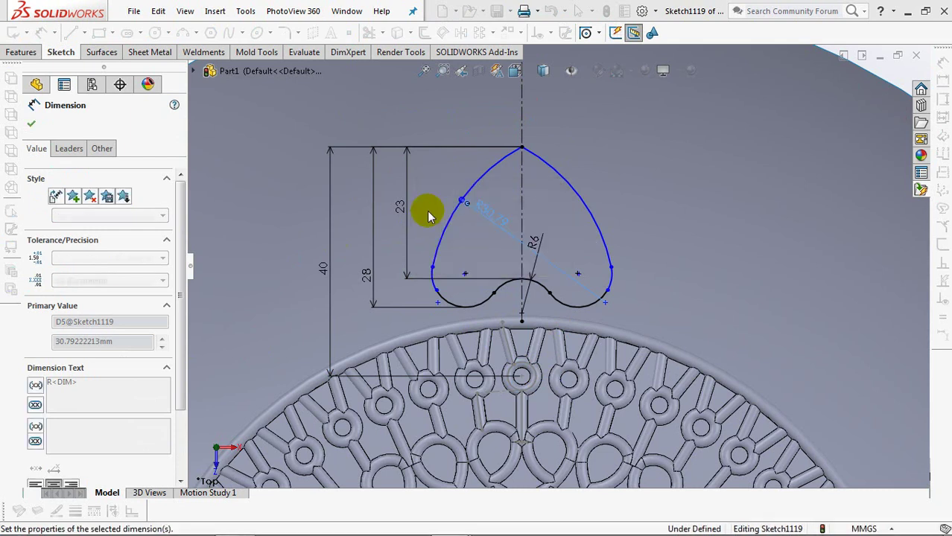
pyautogui.press('Escape')
# Dimension the outline's overall width between its left and right side arcs using Max arc conditions, and set it to 32 mm
pyautogui.click(532, 274)
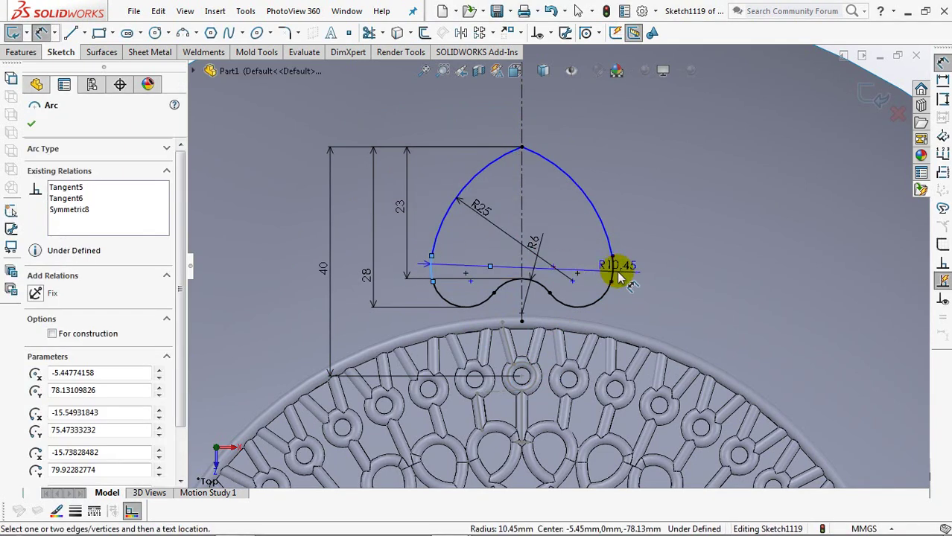
pyautogui.click(613, 265)
pyautogui.click(553, 111)
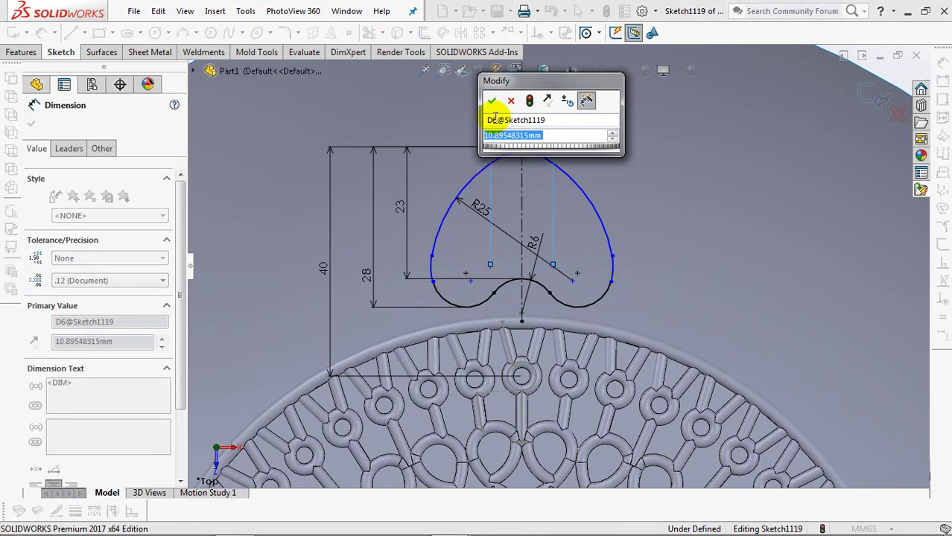
pyautogui.click(492, 99)
pyautogui.click(69, 149)
pyautogui.scroll(-3, 184, 222)
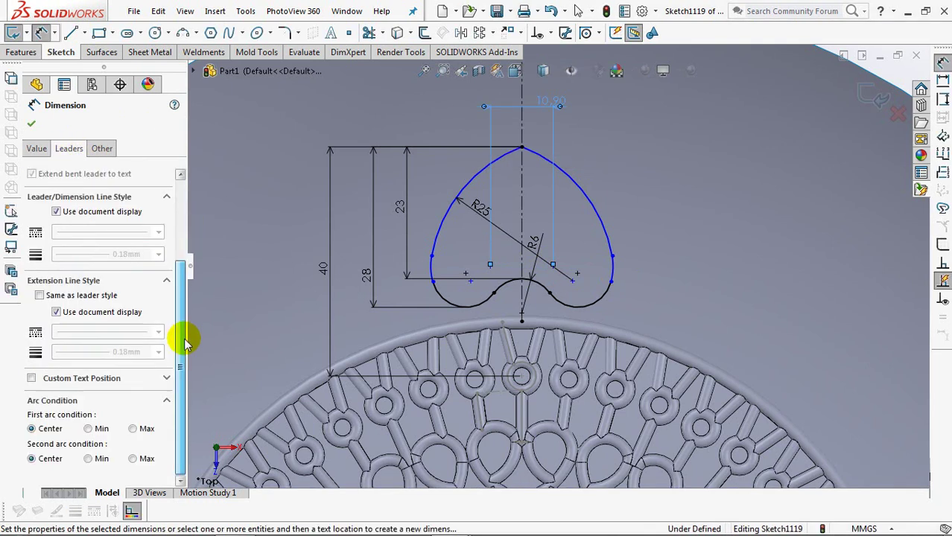
pyautogui.doubleClick(593, 99)
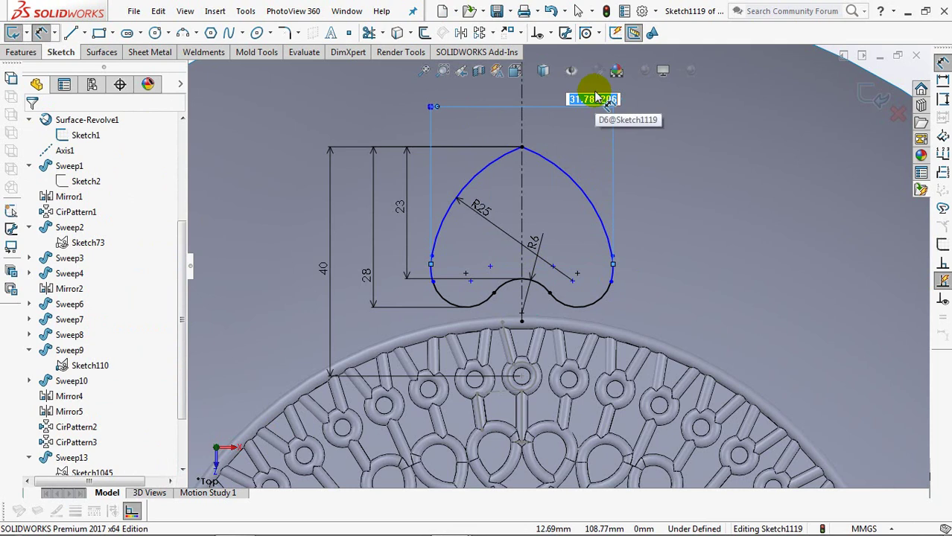
pyautogui.click(596, 99)
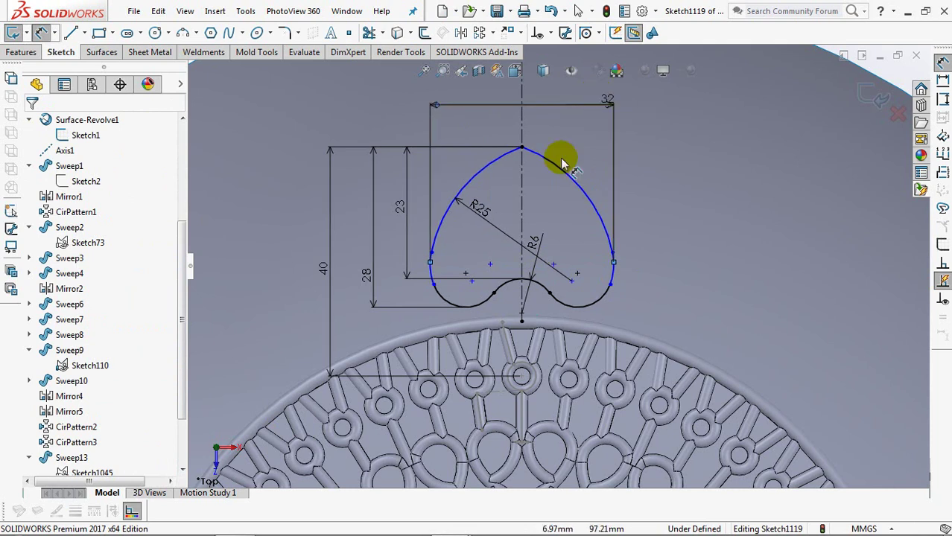
# Dimension the radius of the outline's left side arc as 14 mm
pyautogui.click(432, 274)
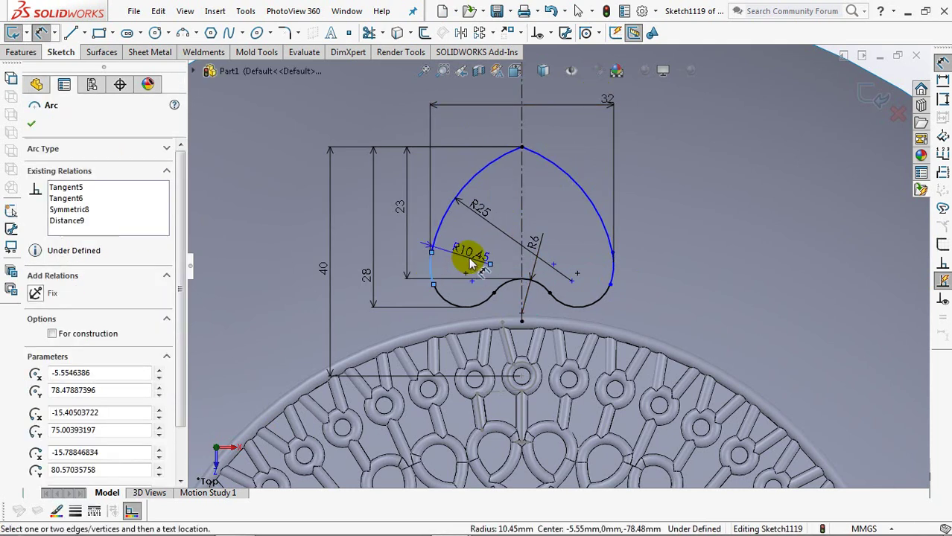
pyautogui.click(468, 256)
pyautogui.write('14')
pyautogui.click(408, 251)
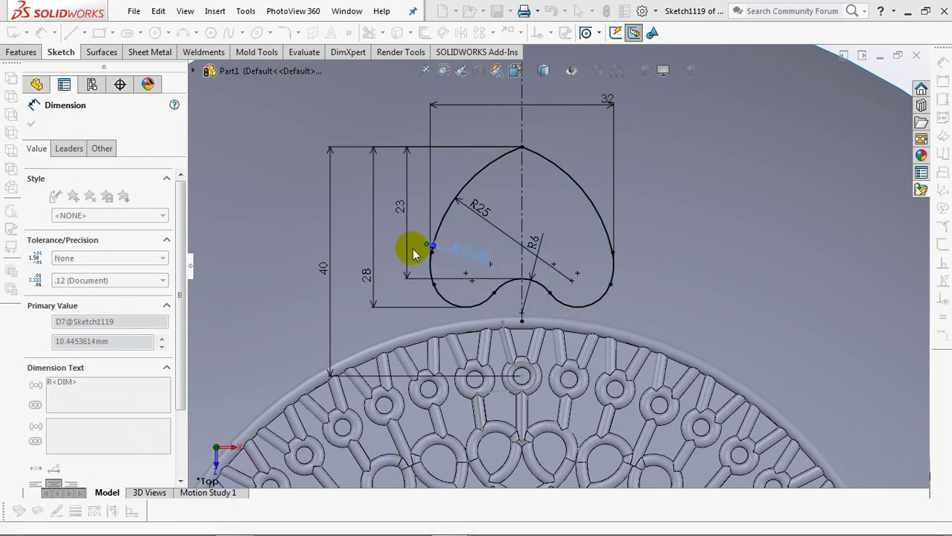
pyautogui.click(32, 123)
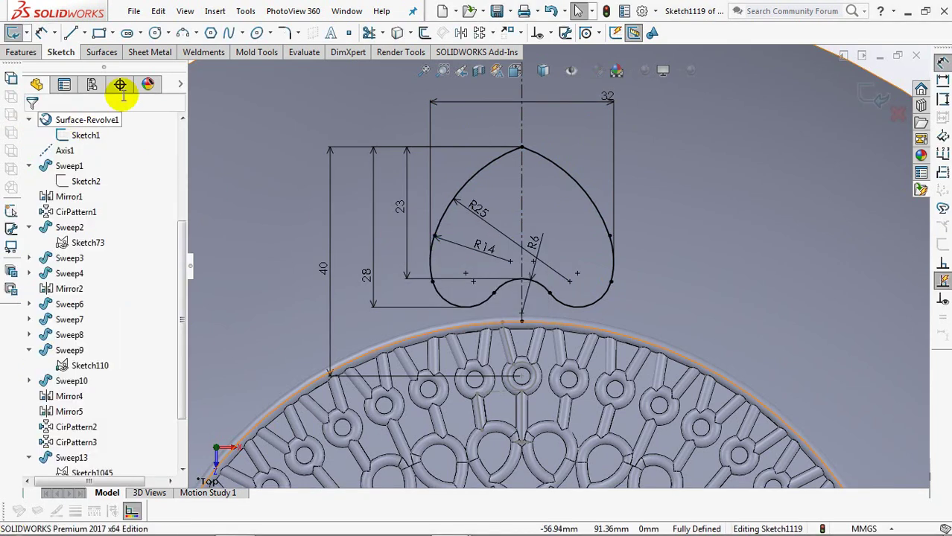
# Sketch a circle centred on the construction line above the small central arc and set its diameter to 6 mm
pyautogui.click(156, 33)
pyautogui.moveTo(521, 246); pyautogui.dragTo(534, 262)
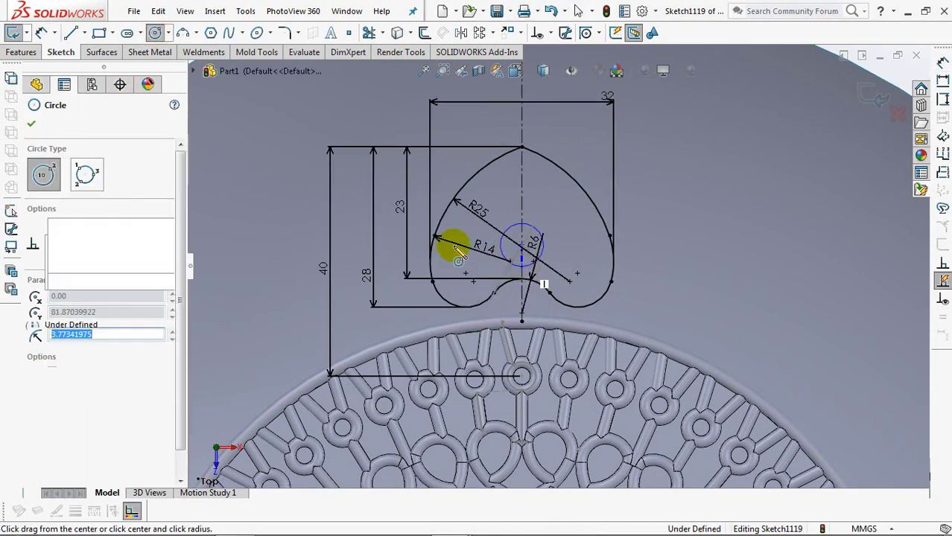
pyautogui.press('Escape')
pyautogui.click(533, 230)
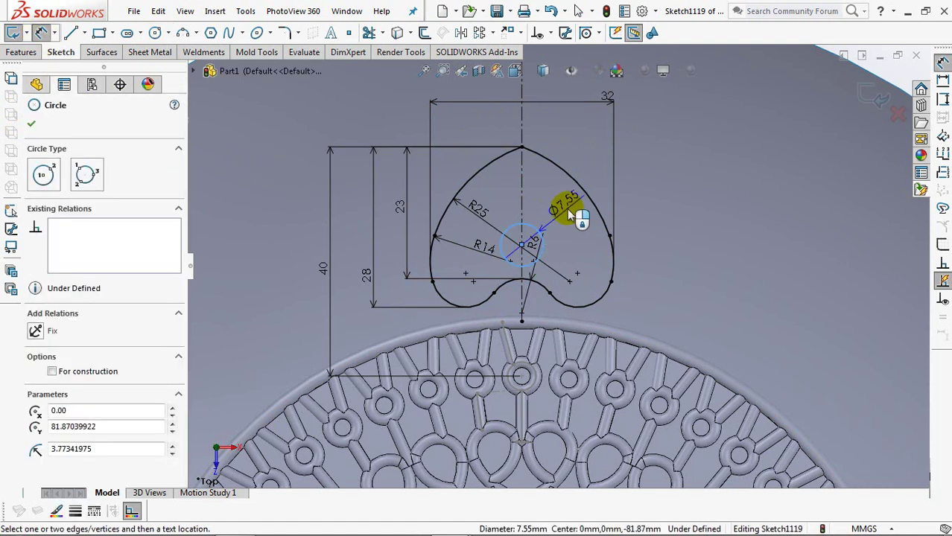
pyautogui.click(563, 206)
pyautogui.write('6')
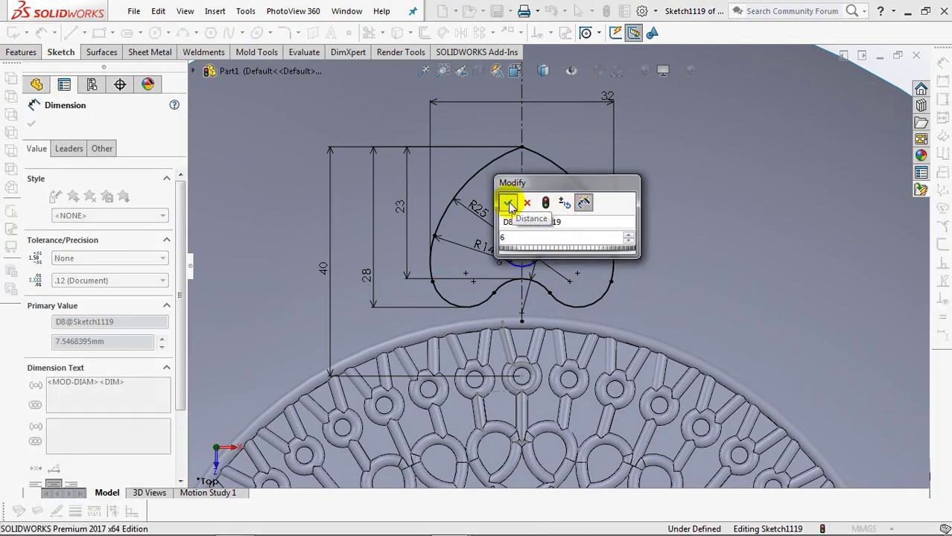
pyautogui.click(508, 202)
# Dimension the circle centre's vertical distance to the central arc with the first arc condition set to Min, and exit the sketch
pyautogui.click(524, 247)
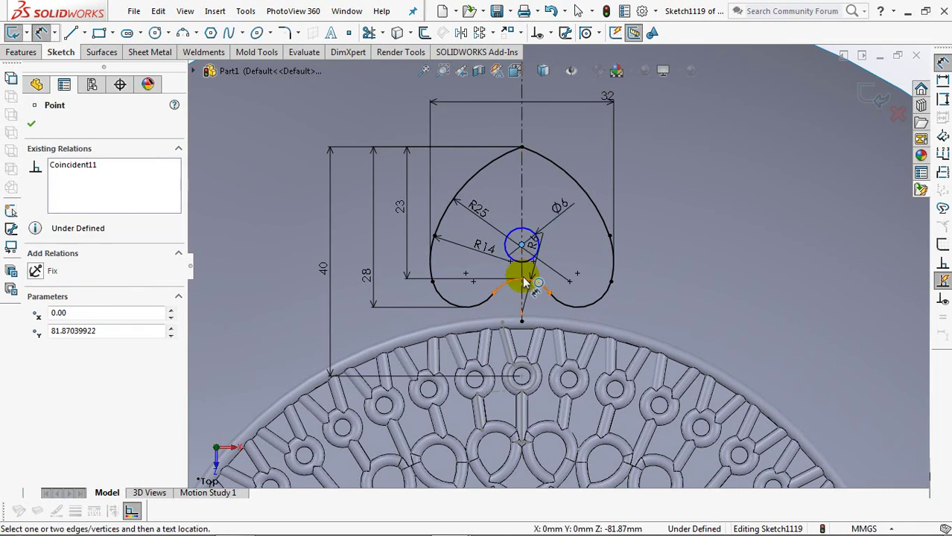
pyautogui.click(578, 260)
pyautogui.click(544, 266)
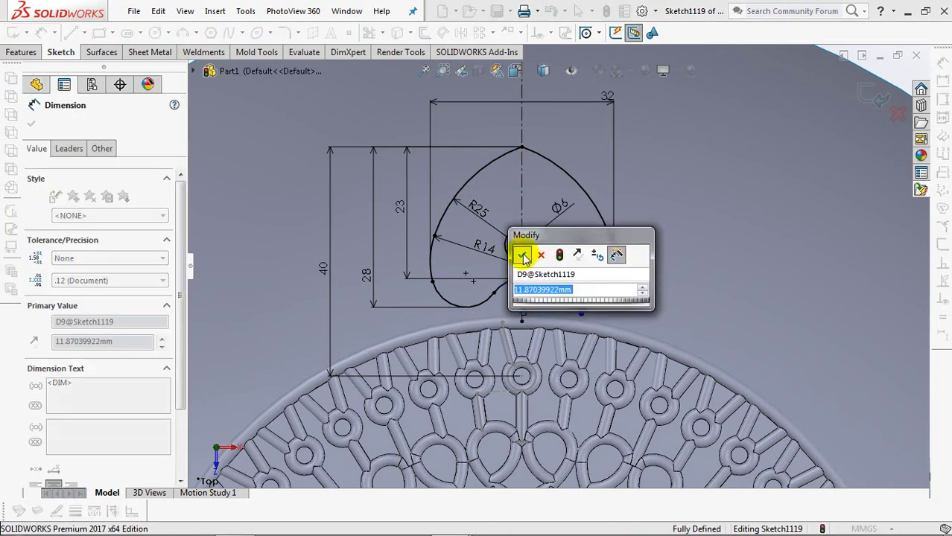
pyautogui.click(525, 251)
pyautogui.click(69, 148)
pyautogui.moveTo(181, 207); pyautogui.dragTo(190, 307)
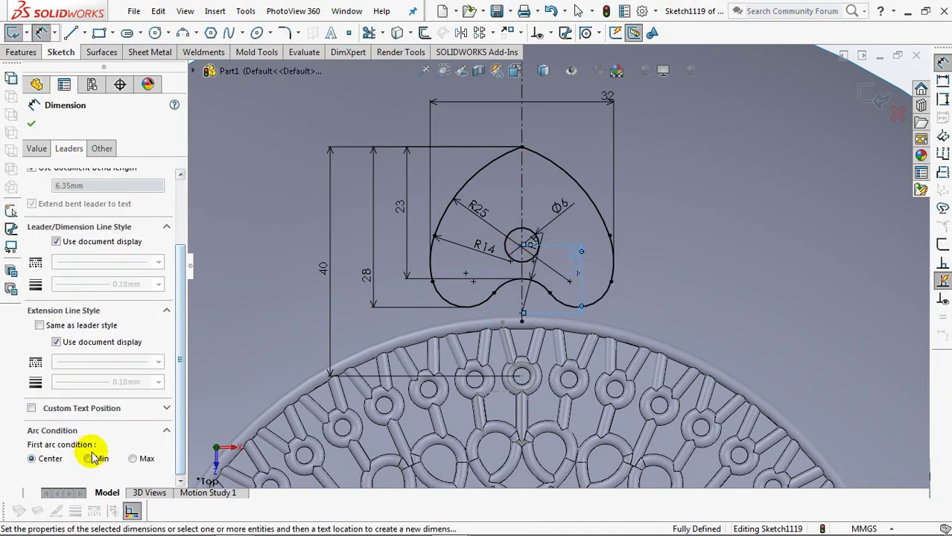
pyautogui.press('Escape')
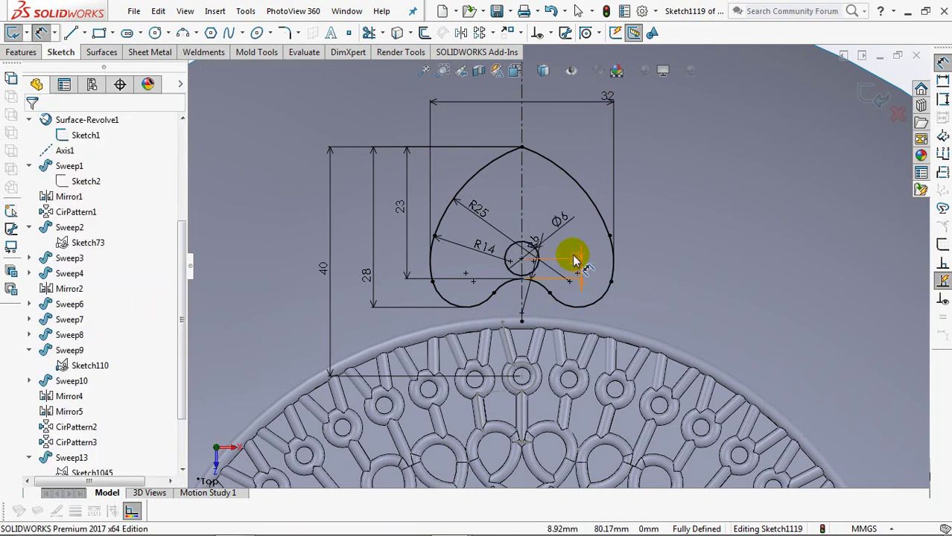
pyautogui.click(877, 95)
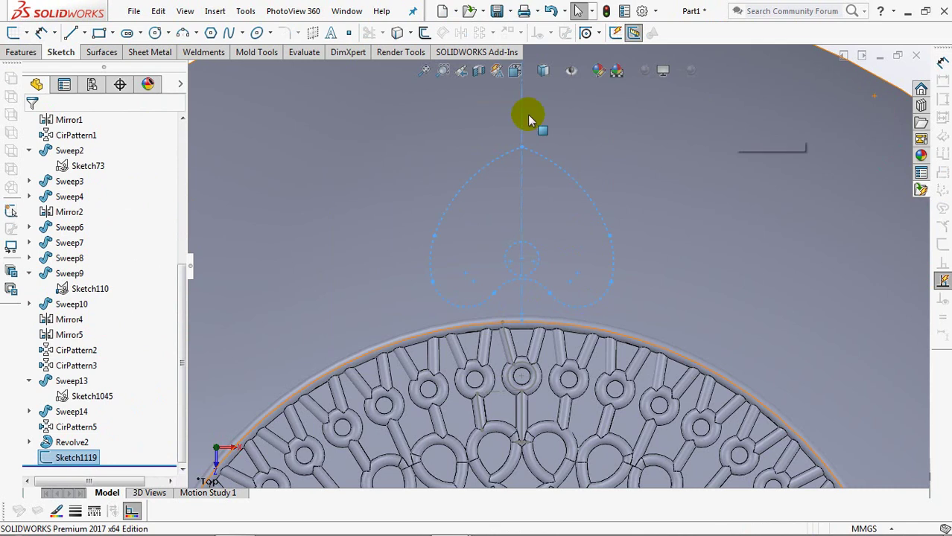
# Create a projection split line from the heart-and-circle sketch on the bowl's surface surrounding the patterned disc
pyautogui.click(102, 52)
pyautogui.click(446, 32)
pyautogui.click(462, 51)
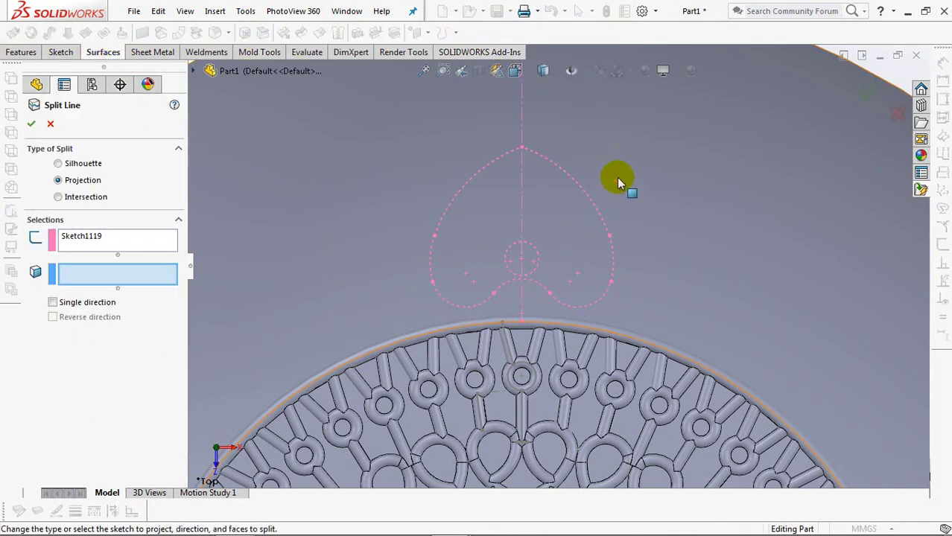
pyautogui.click(617, 181)
pyautogui.click(31, 125)
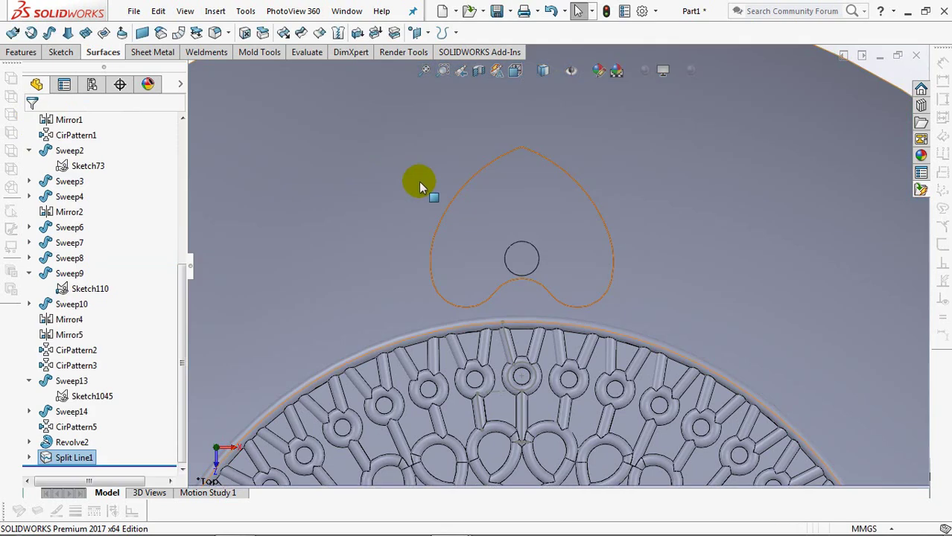
# Start a new sketch on the Top Plane and show the heart outline sketch used by the split line
pyautogui.click(68, 213)
pyautogui.click(80, 191)
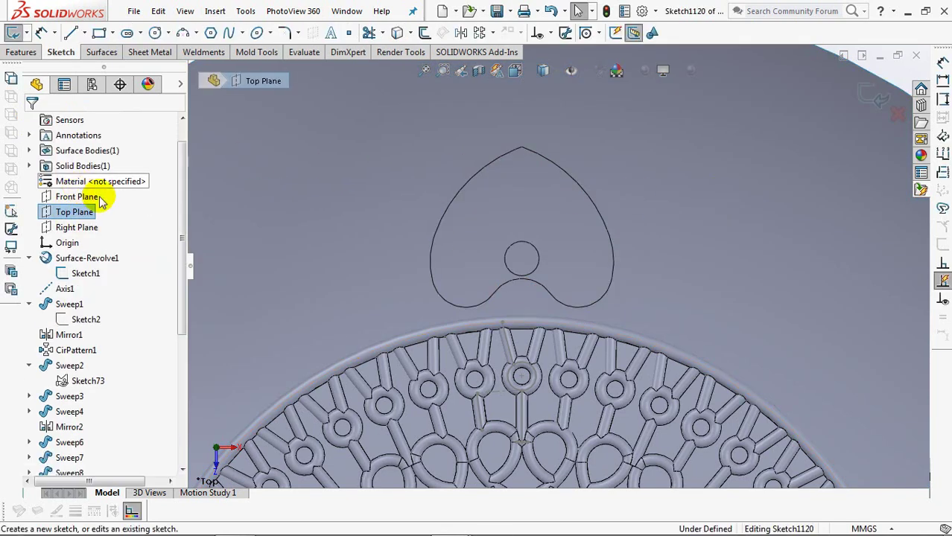
pyautogui.moveTo(184, 307); pyautogui.dragTo(184, 444)
pyautogui.click(29, 443)
pyautogui.click(70, 458)
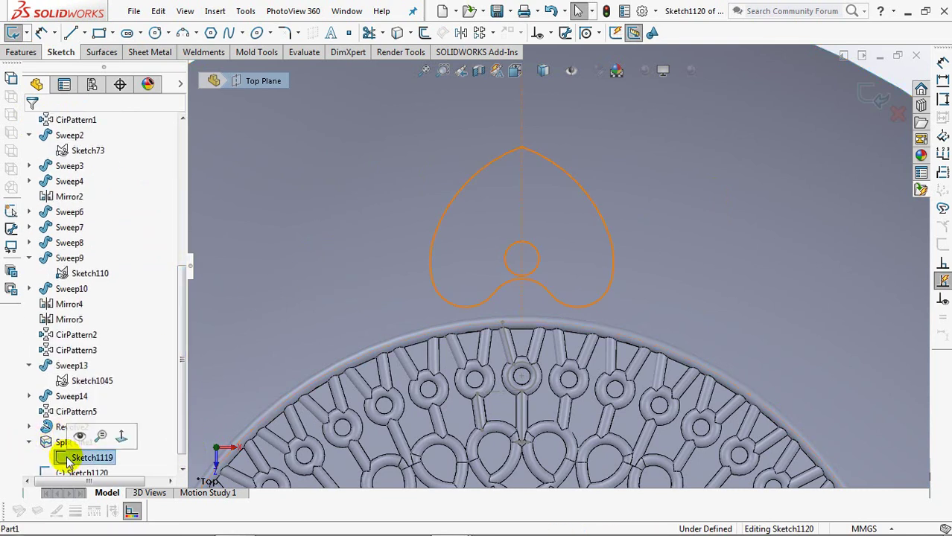
pyautogui.click(82, 434)
pyautogui.click(617, 194)
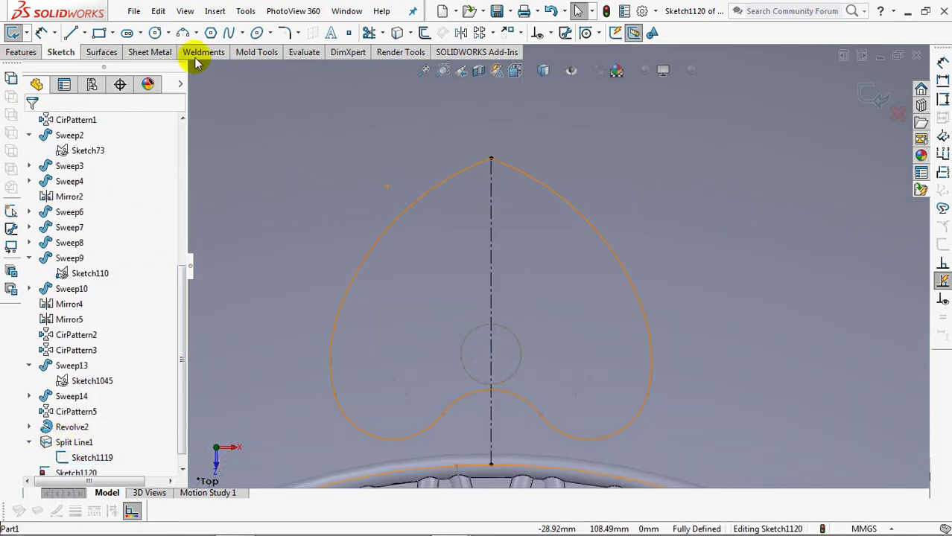
# Sketch a three-point side arc of about 26 mm radius down from below the heart's tip, continued by a rounded bottom arc of about 3.2 mm radius above the circle
pyautogui.click(182, 32)
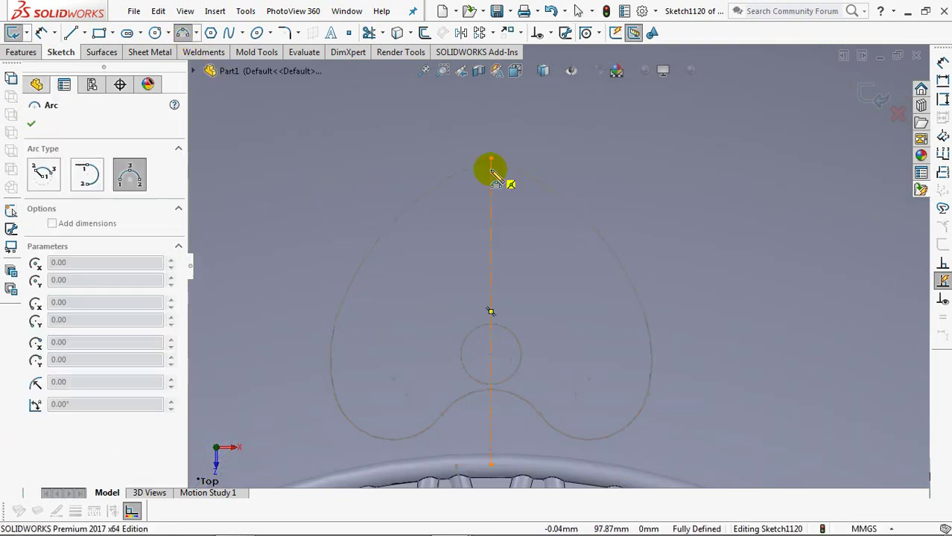
pyautogui.moveTo(491, 170); pyautogui.dragTo(462, 297)
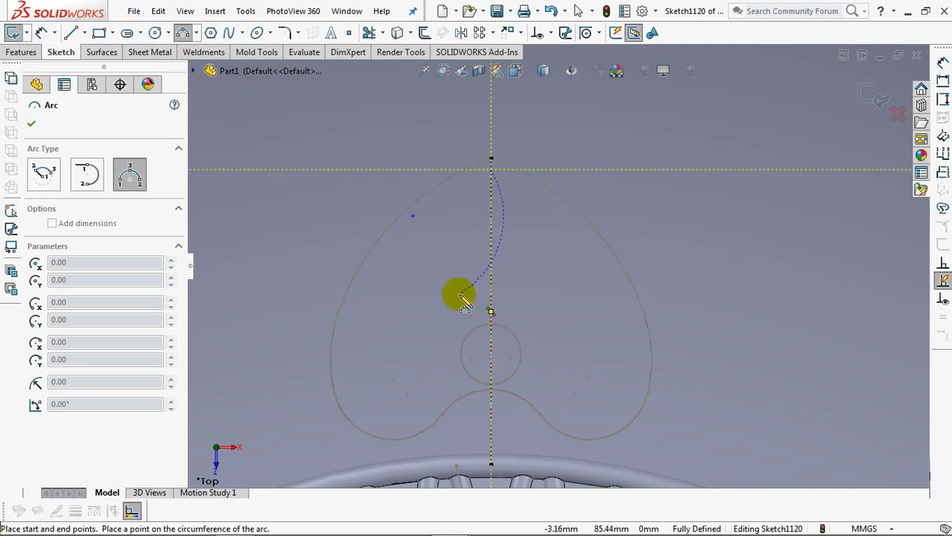
pyautogui.click(468, 255)
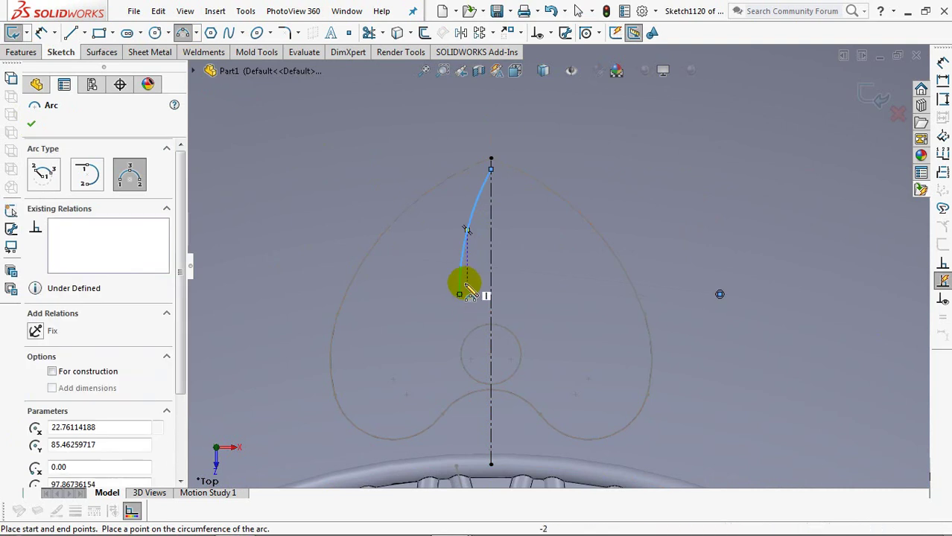
pyautogui.moveTo(525, 298); pyautogui.dragTo(522, 296)
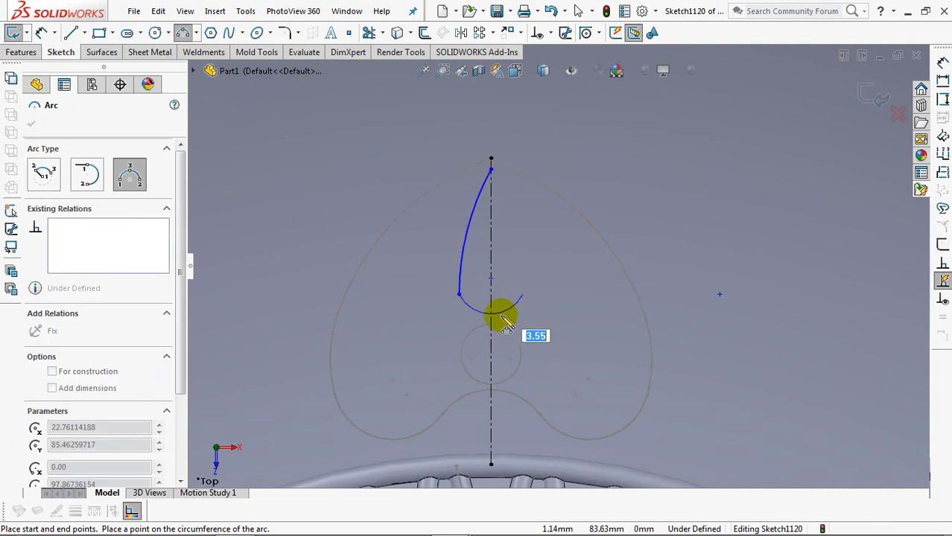
pyautogui.click(514, 328)
pyautogui.rightClick(525, 328)
pyautogui.click(529, 328)
# Make the long side arc and the rounded bottom arc tangent to each other
pyautogui.click(549, 34)
pyautogui.click(568, 67)
pyautogui.click(463, 280)
pyautogui.click(462, 276)
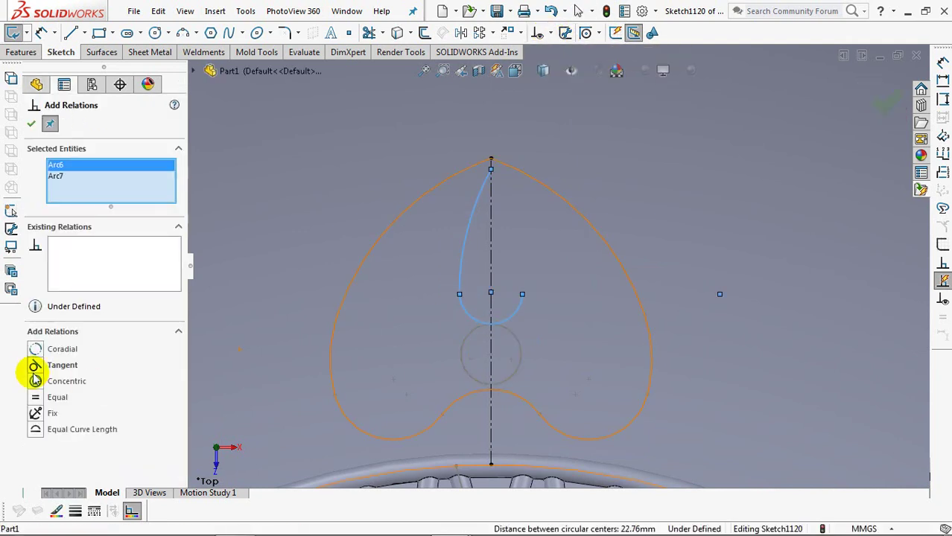
pyautogui.click(30, 124)
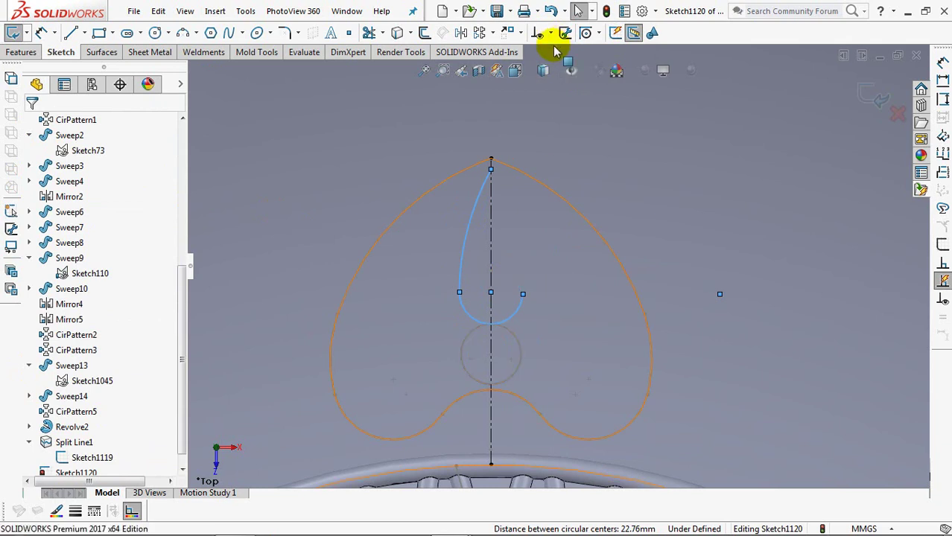
# Add a coincident relation between the bottom arc's centre point and the vertical construction line
pyautogui.click(552, 33)
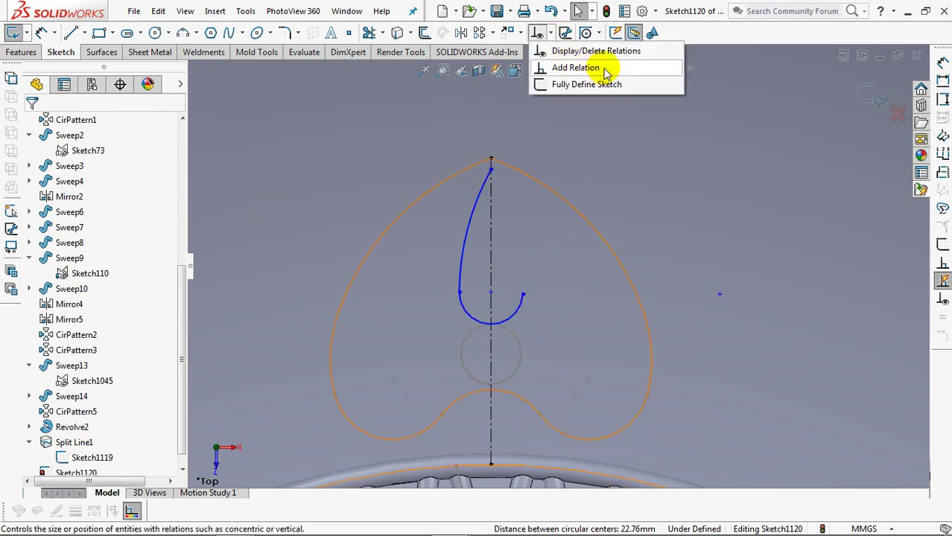
pyautogui.click(574, 66)
pyautogui.click(490, 276)
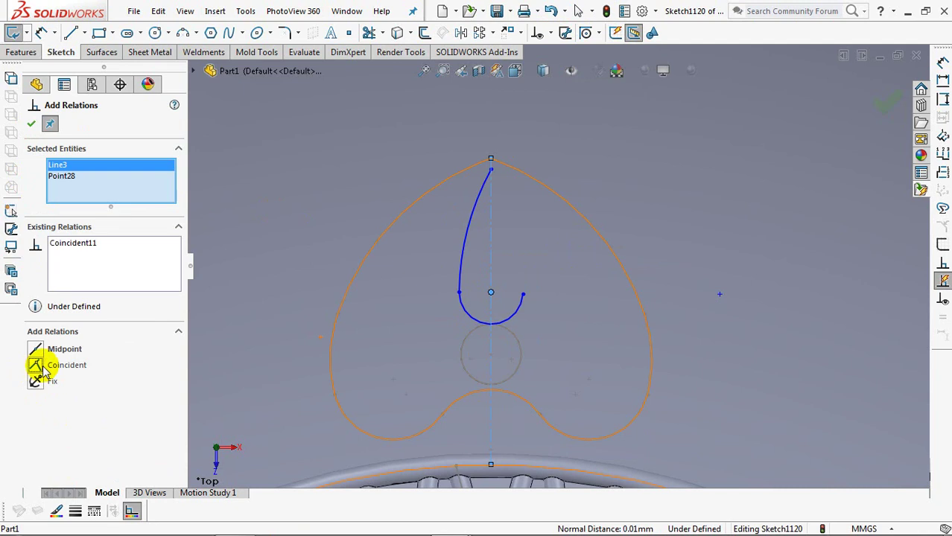
pyautogui.click(31, 125)
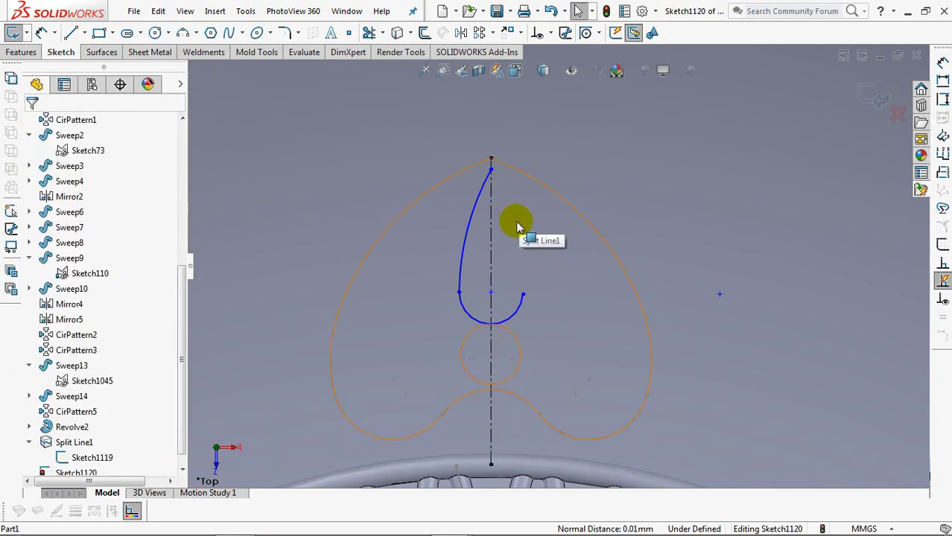
# Mirror the long side arc about the vertical construction line to complete the teardrop outline
pyautogui.click(462, 32)
pyautogui.click(474, 200)
pyautogui.rightClick(475, 201)
pyautogui.click(490, 214)
pyautogui.rightClick(490, 215)
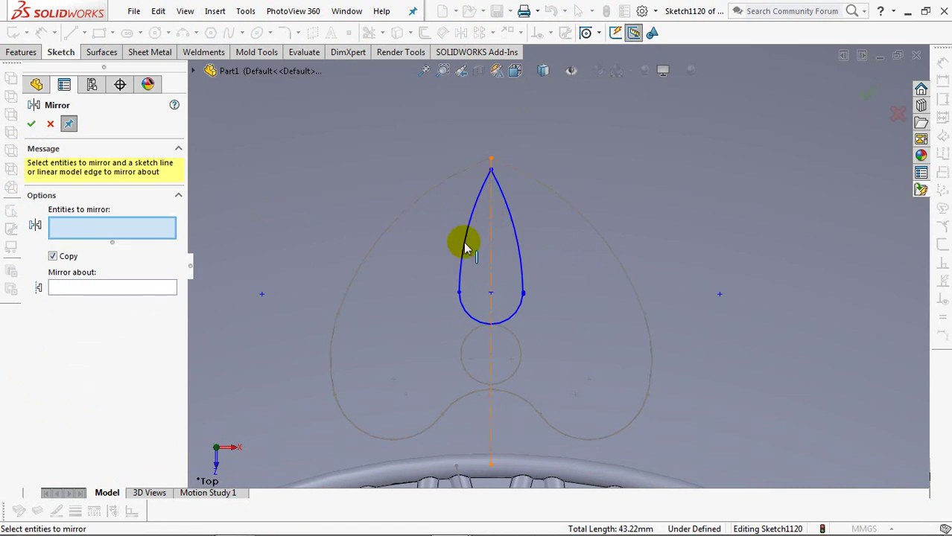
pyautogui.click(31, 125)
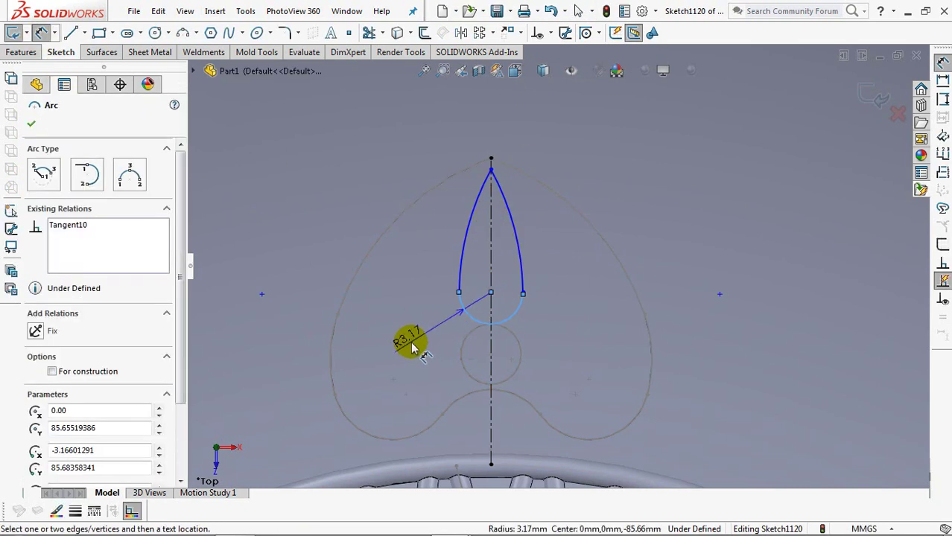
# Dimension the teardrop's bottom arc to a 3 mm radius and its original side arc to a 25 mm radius
pyautogui.click(412, 341)
pyautogui.write('3')
pyautogui.click(351, 339)
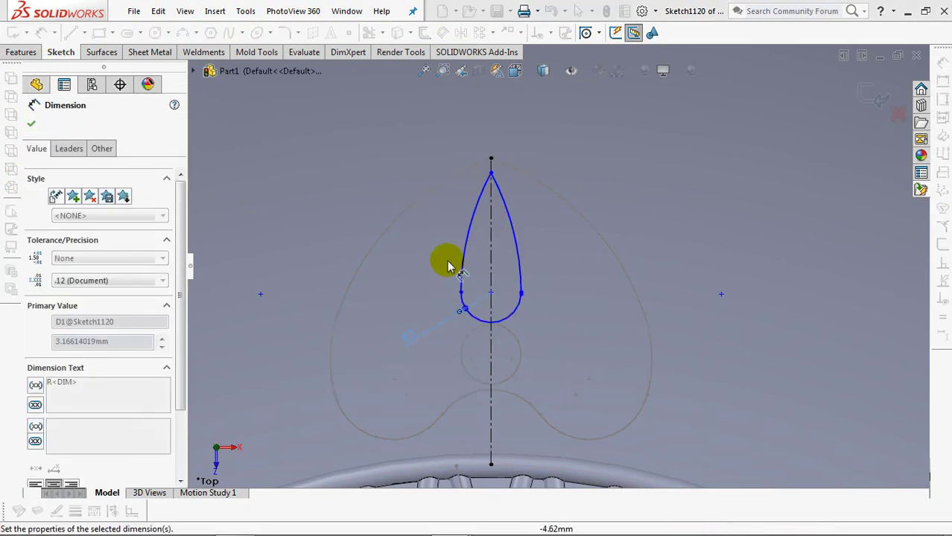
pyautogui.click(456, 262)
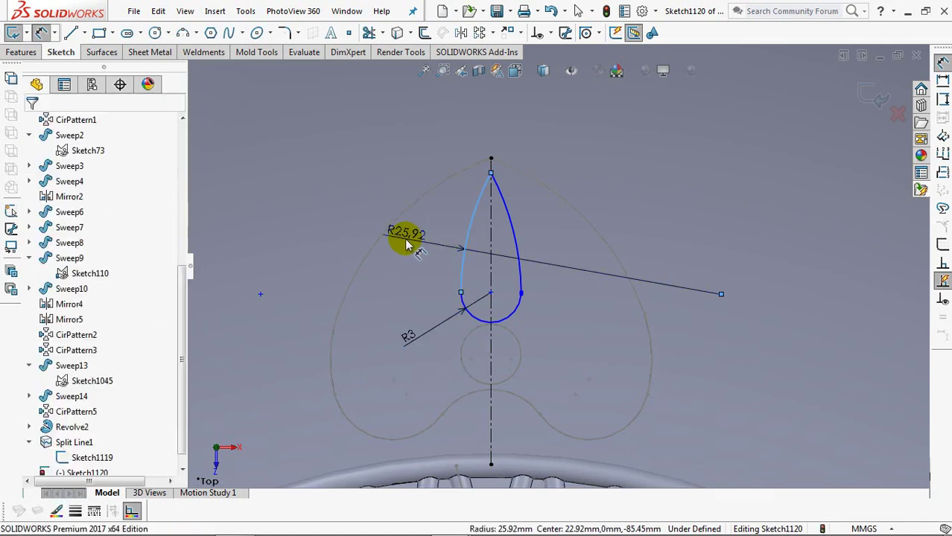
pyautogui.click(407, 242)
pyautogui.write('25')
pyautogui.click(346, 232)
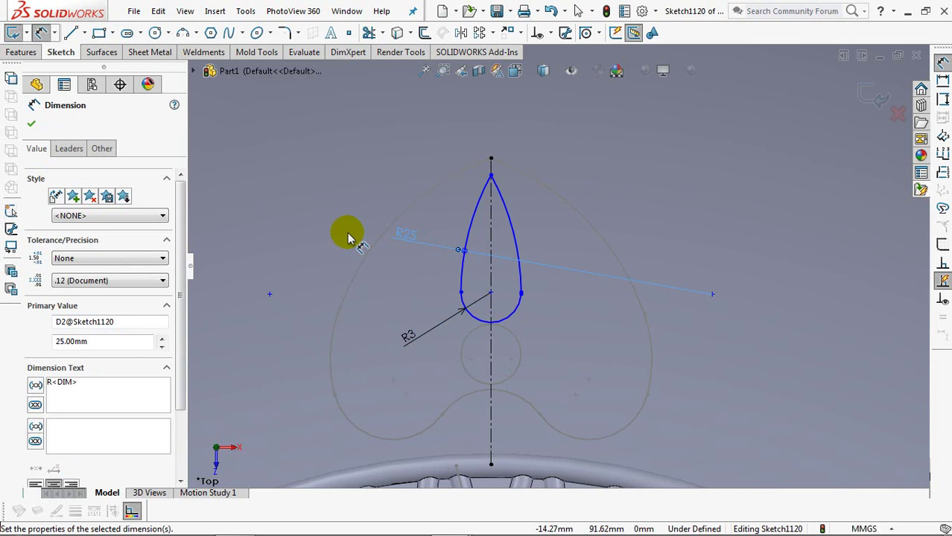
# Dimension the vertical gap between the heart's tip and the teardrop's tip to 2 mm
pyautogui.click(491, 160)
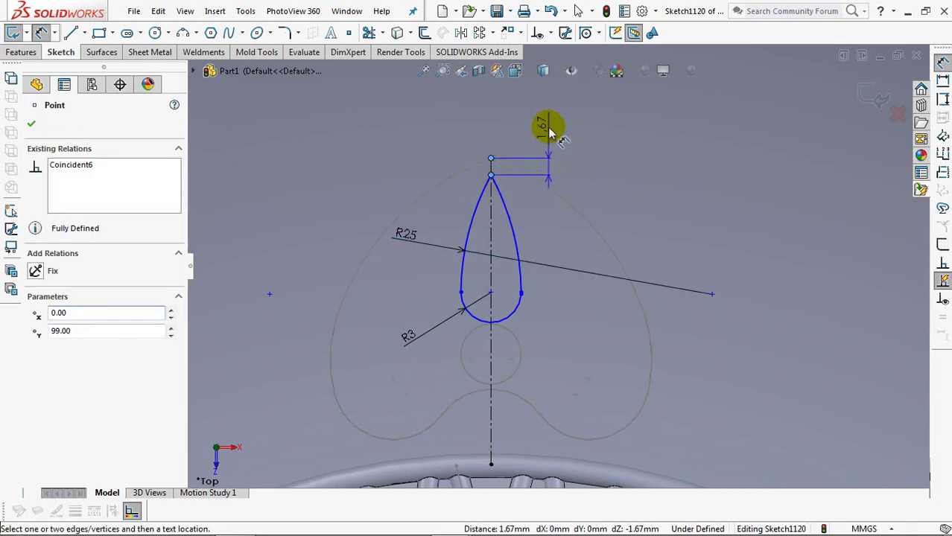
pyautogui.click(547, 130)
pyautogui.write('2')
pyautogui.click(488, 121)
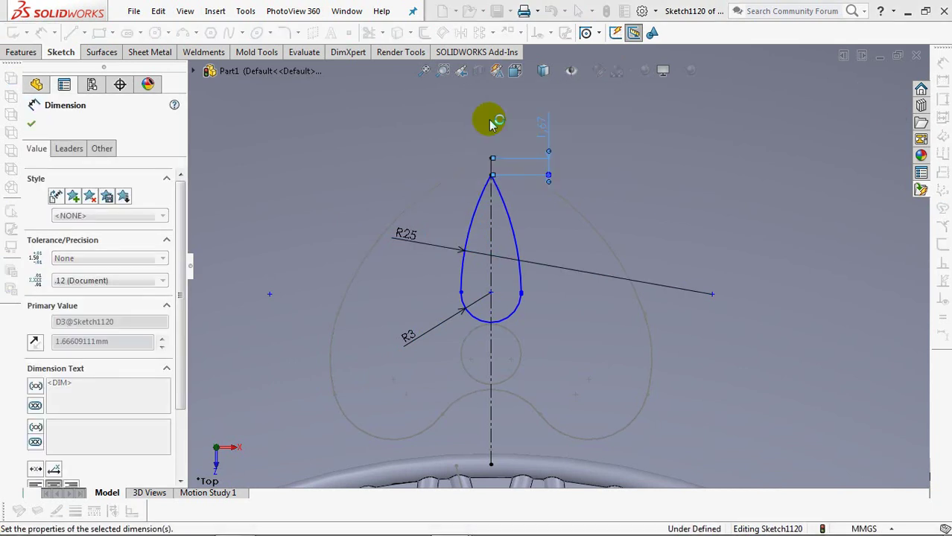
# Dimension the distance between the circle's centre and the teardrop's bottom arc centre to 6.50 mm
pyautogui.click(490, 356)
pyautogui.click(491, 292)
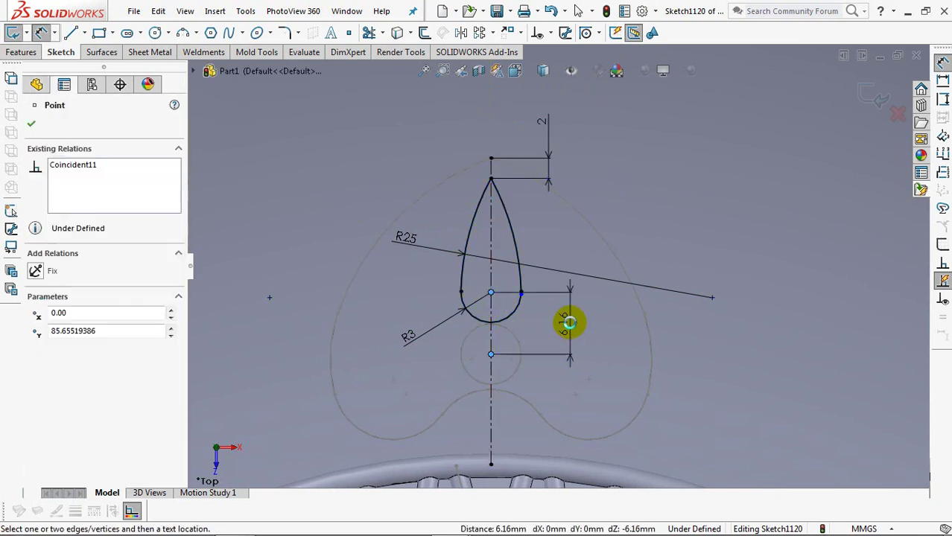
pyautogui.click(570, 327)
pyautogui.write('6.50mm')
pyautogui.click(510, 315)
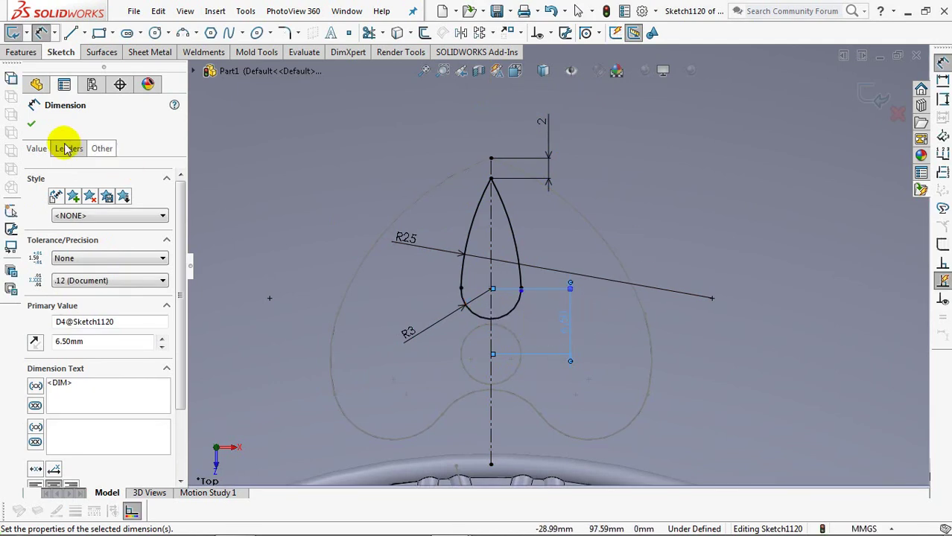
pyautogui.click(30, 124)
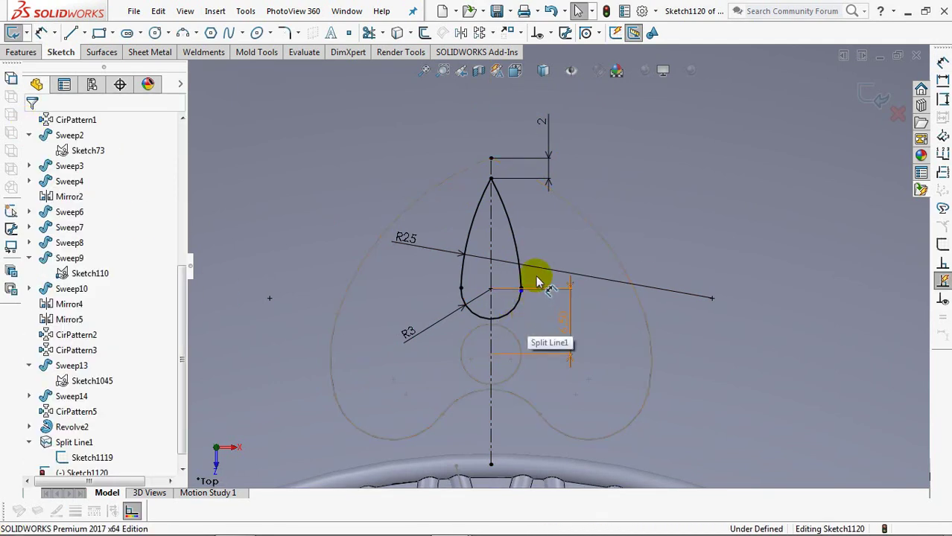
# Merge the bottom arc's loose endpoint with the lower end of the mirrored side arc to close the teardrop
pyautogui.scroll(-5, 536, 276)
pyautogui.click(549, 33)
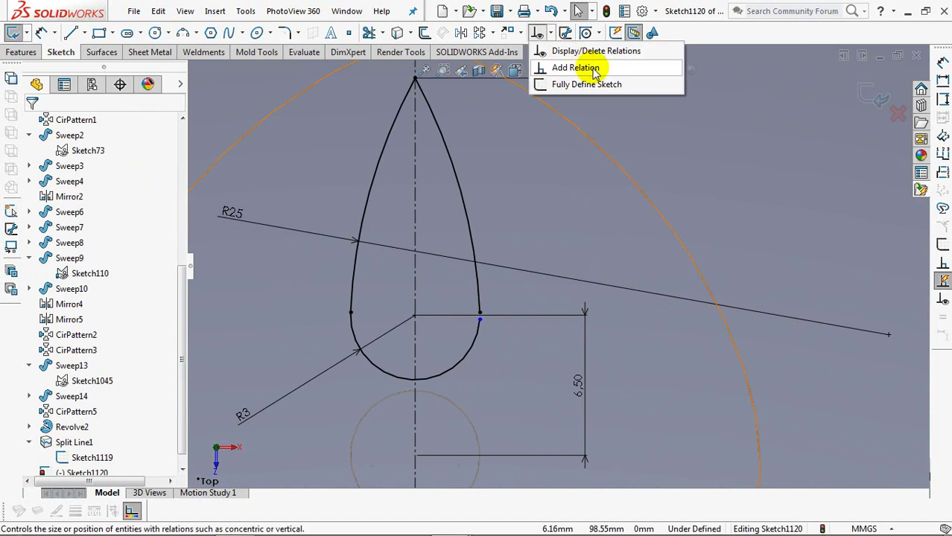
pyautogui.click(573, 65)
pyautogui.click(480, 319)
pyautogui.click(480, 315)
pyautogui.click(35, 398)
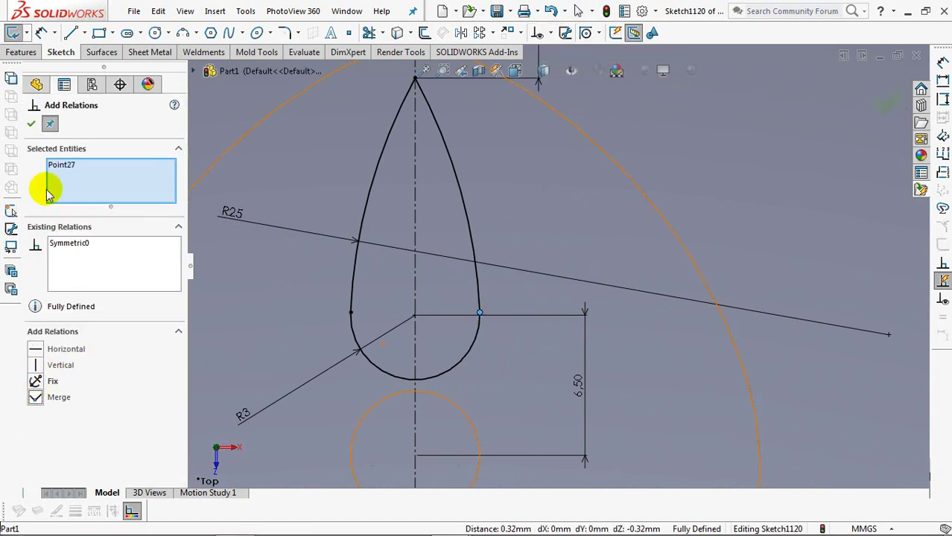
pyautogui.click(31, 124)
pyautogui.click(670, 188)
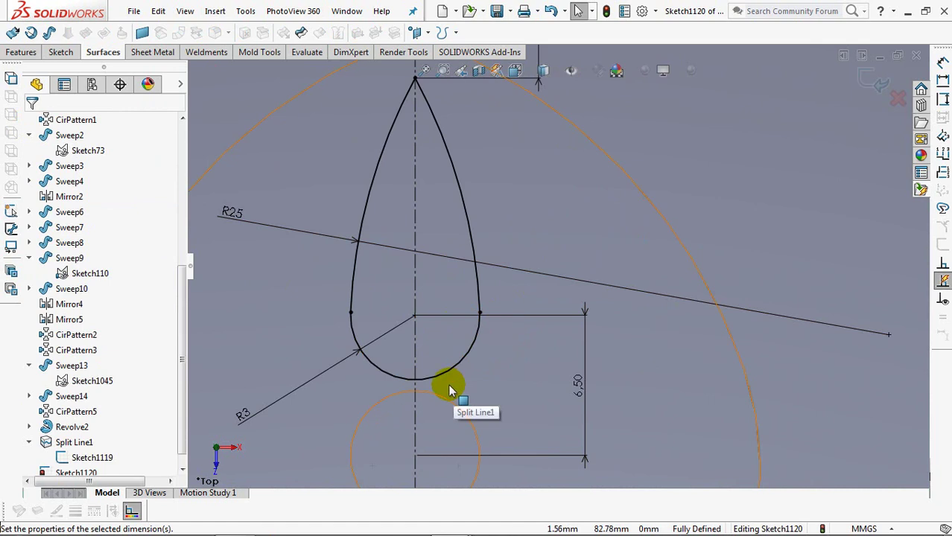
# Sketch a short vertical line about 2.2 mm long just left of the circle below the teardrop
pyautogui.moveTo(448, 386)
pyautogui.keyDown('shift'); pyautogui.mouseDown(button='middle')
pyautogui.moveTo(482, 366)
pyautogui.moveTo(457, 414)
pyautogui.mouseUp(button='middle'); pyautogui.keyUp('shift')
pyautogui.click(62, 51)
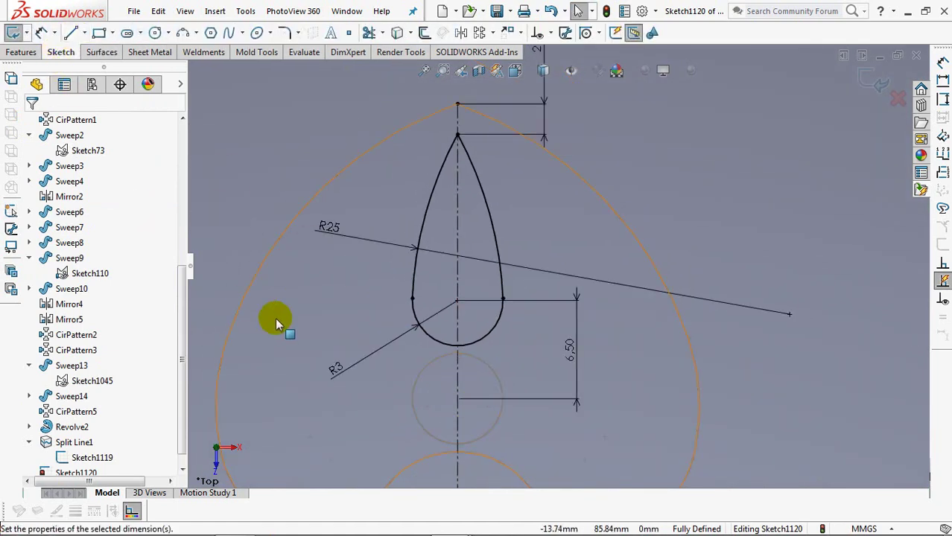
pyautogui.click(71, 32)
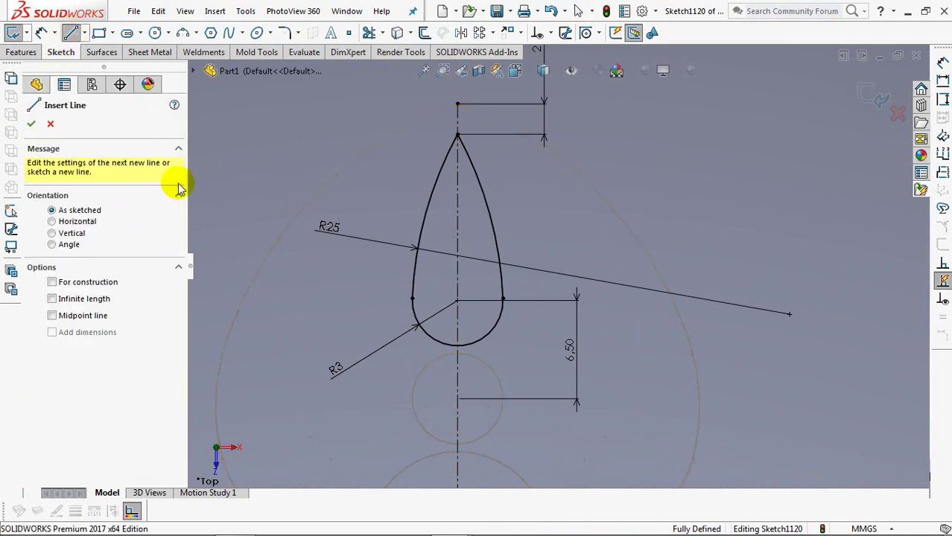
pyautogui.click(407, 362)
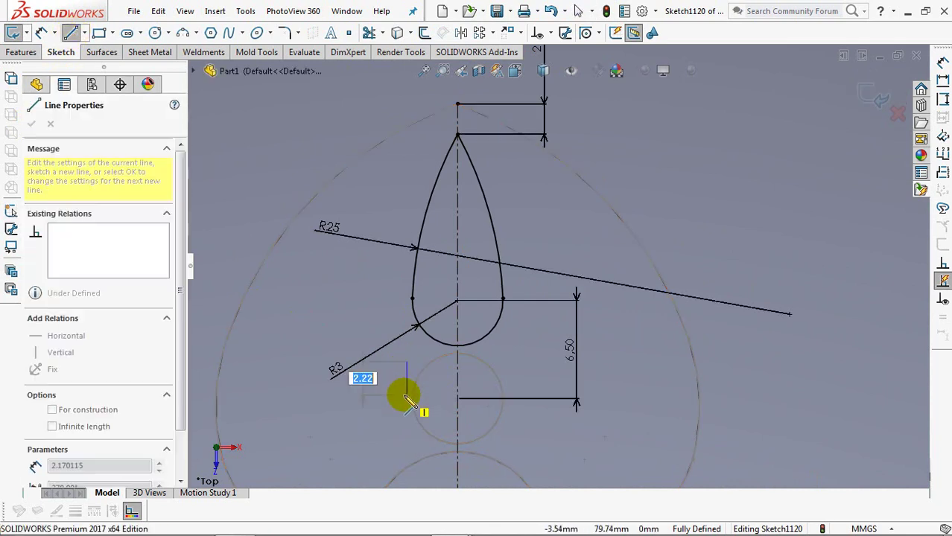
pyautogui.click(407, 395)
pyautogui.press('Escape')
pyautogui.press('Escape')
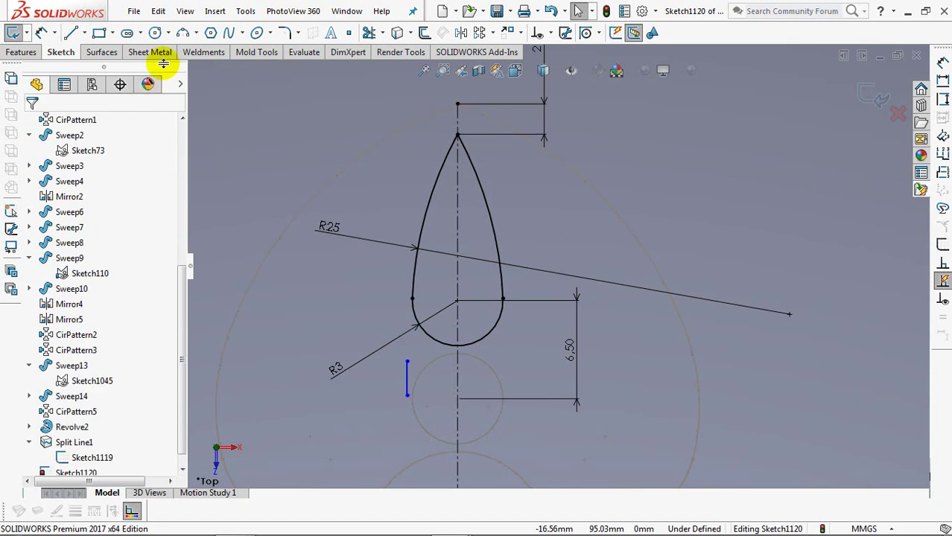
# Sketch four connected three-point arcs between the ends of the short vertical line, forming a closed curved leaf left of the teardrop with a pointed upper tip
pyautogui.click(182, 34)
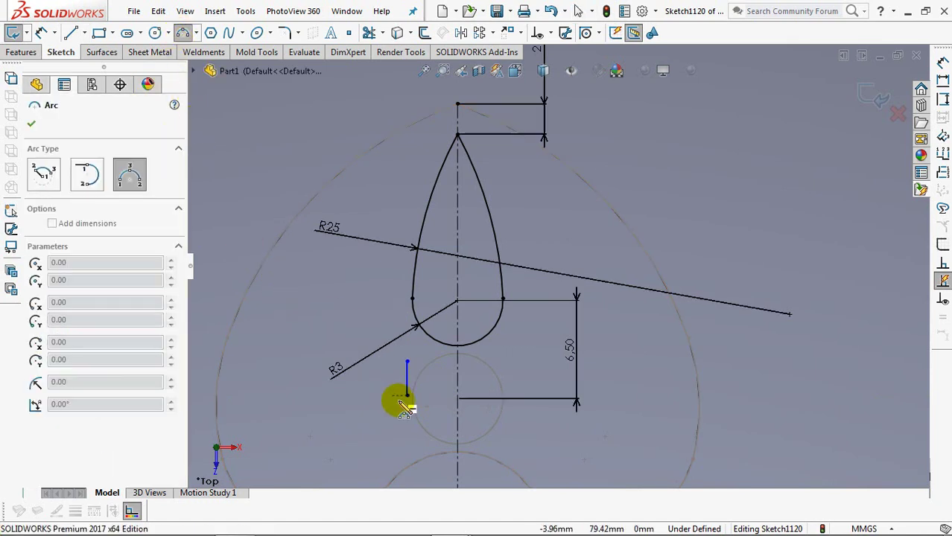
pyautogui.click(312, 422)
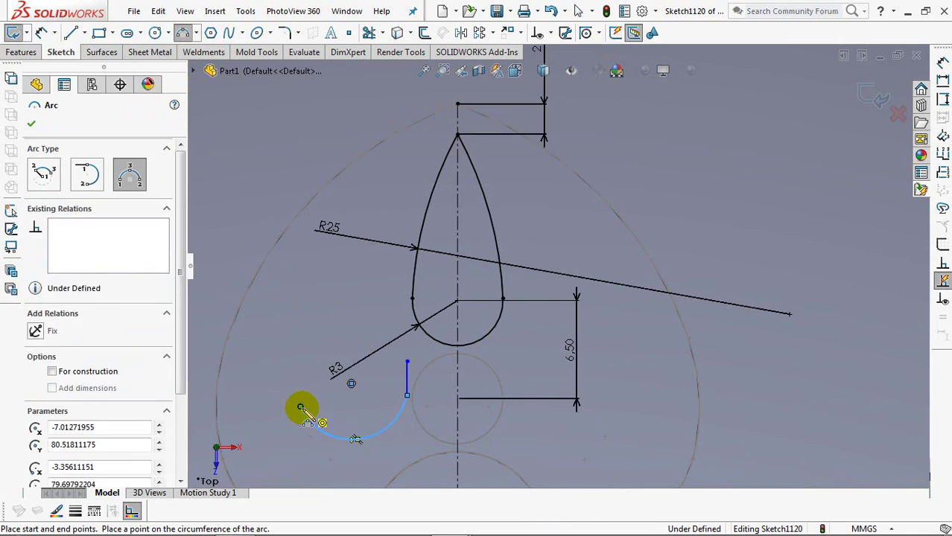
pyautogui.click(301, 408)
pyautogui.click(393, 172)
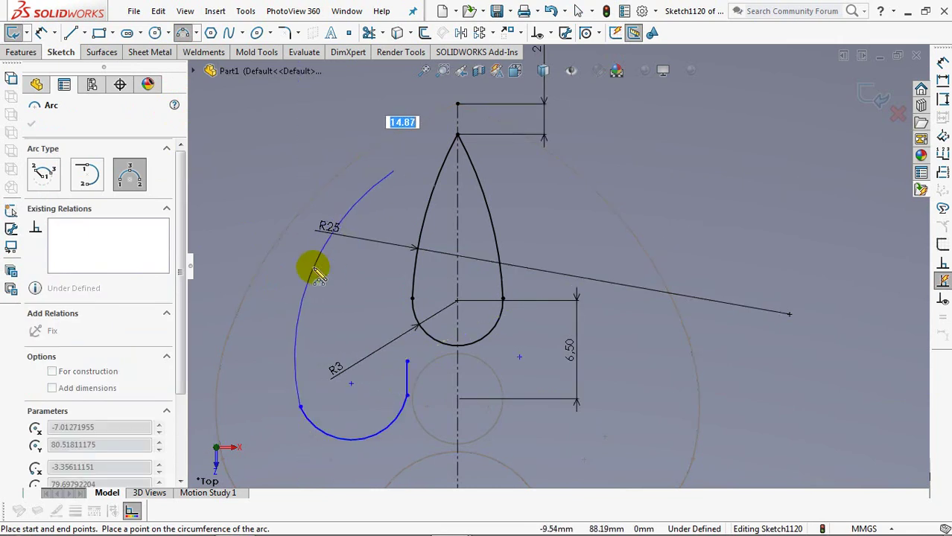
pyautogui.click(313, 269)
pyautogui.click(393, 172)
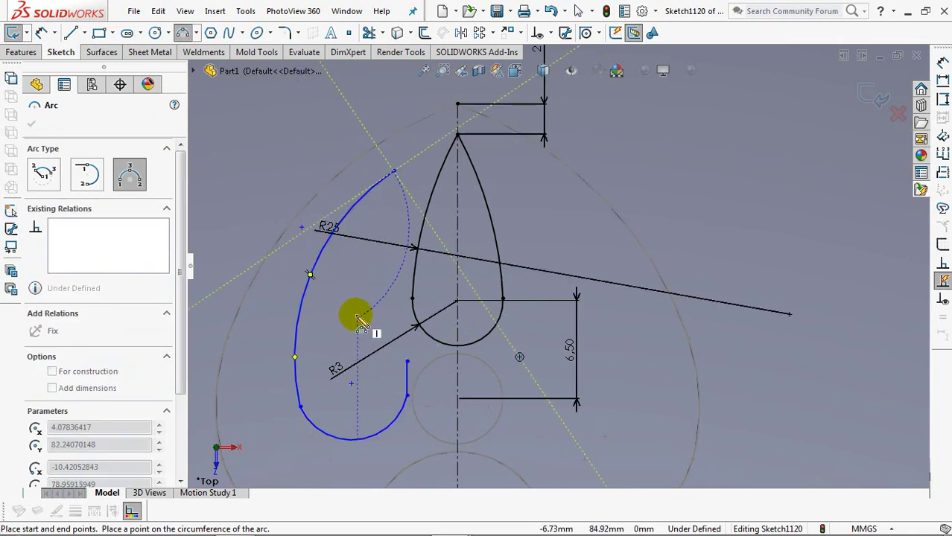
pyautogui.click(351, 315)
pyautogui.click(379, 378)
pyautogui.click(380, 370)
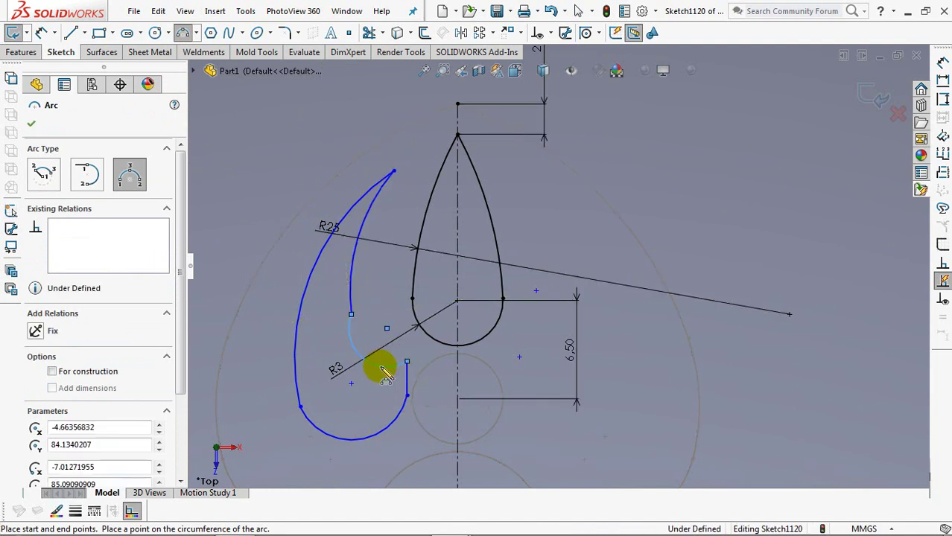
pyautogui.rightClick(382, 363)
pyautogui.click(395, 377)
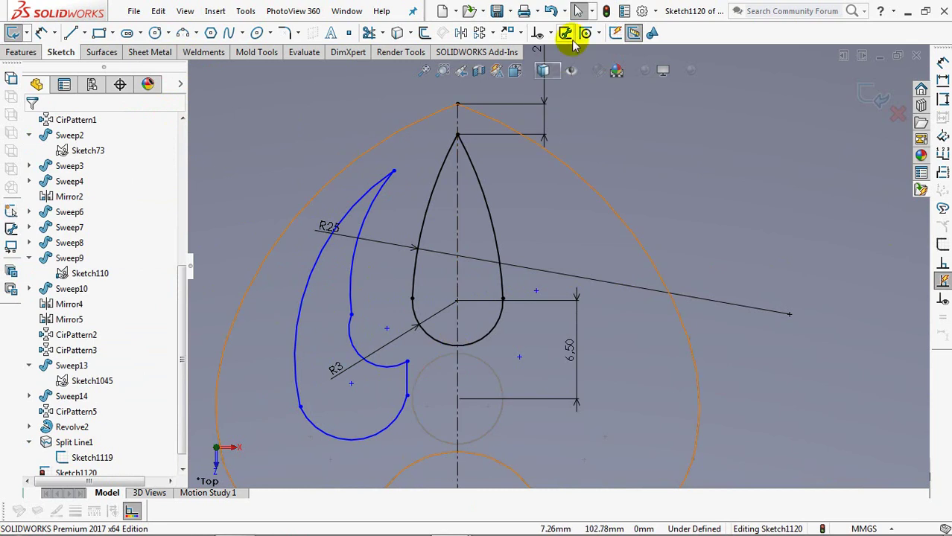
# Make the leaf's large bottom arc tangent to the short vertical line and to the outer side arc
pyautogui.click(549, 33)
pyautogui.click(574, 64)
pyautogui.click(407, 386)
pyautogui.click(399, 419)
pyautogui.click(35, 350)
pyautogui.click(297, 389)
pyautogui.click(315, 426)
pyautogui.click(35, 365)
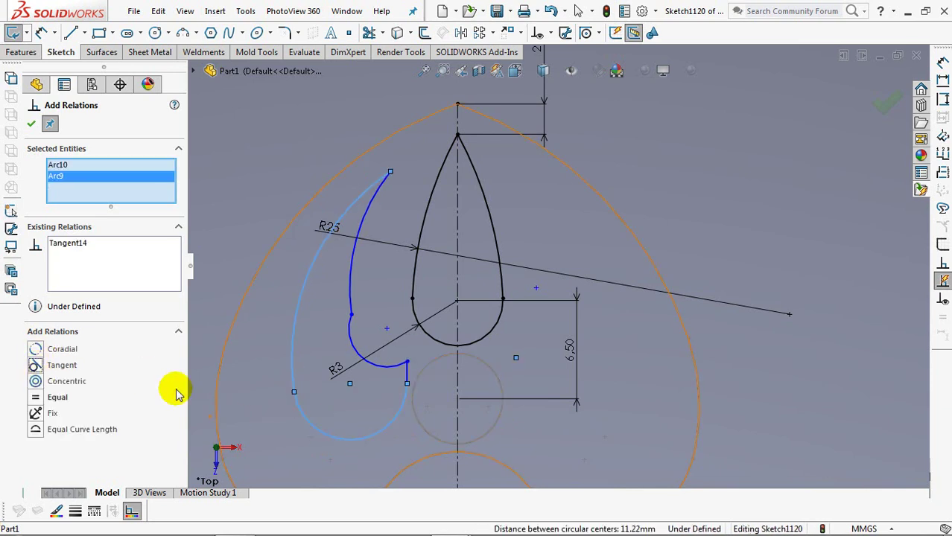
# Make the leaf's small inner bottom arc tangent to its inner side arc
pyautogui.click(350, 312)
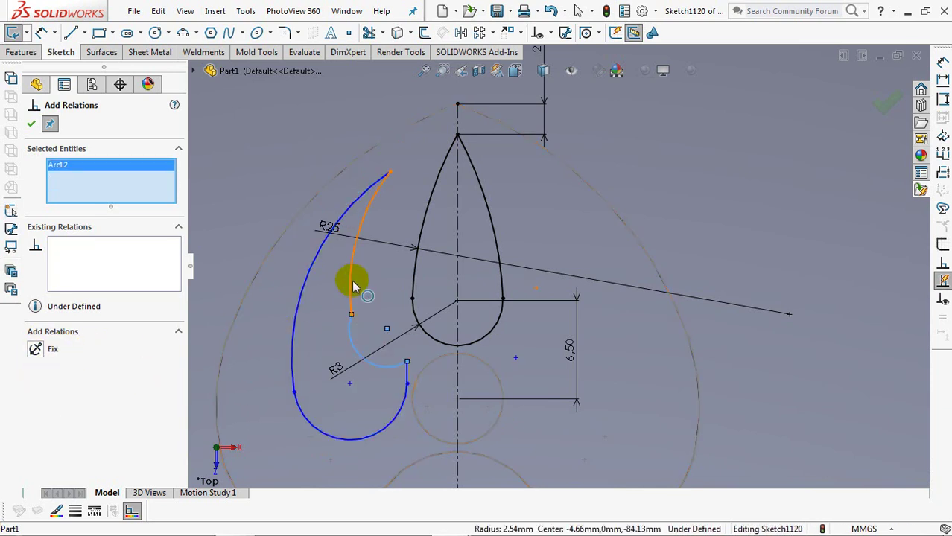
pyautogui.click(354, 287)
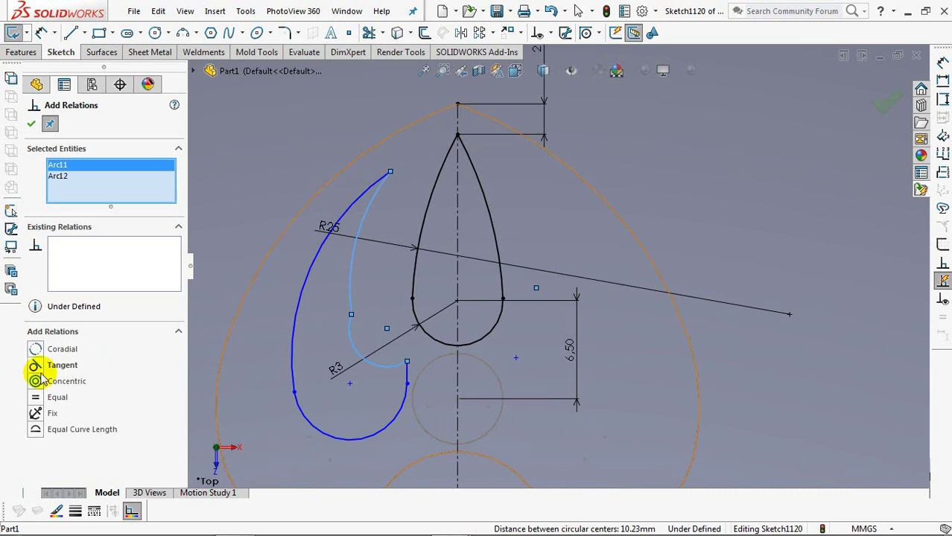
pyautogui.click(32, 128)
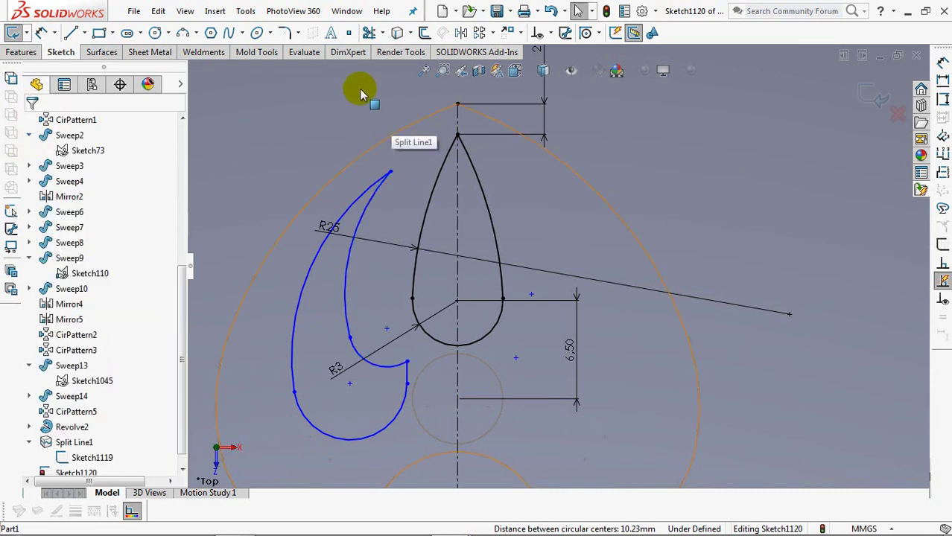
# Dimension the vertical distance from the heart's top point to the leaf's upper tip as 8.5 mm
pyautogui.click(41, 32)
pyautogui.click(458, 104)
pyautogui.click(389, 172)
pyautogui.click(300, 149)
pyautogui.write('8.5')
pyautogui.click(239, 140)
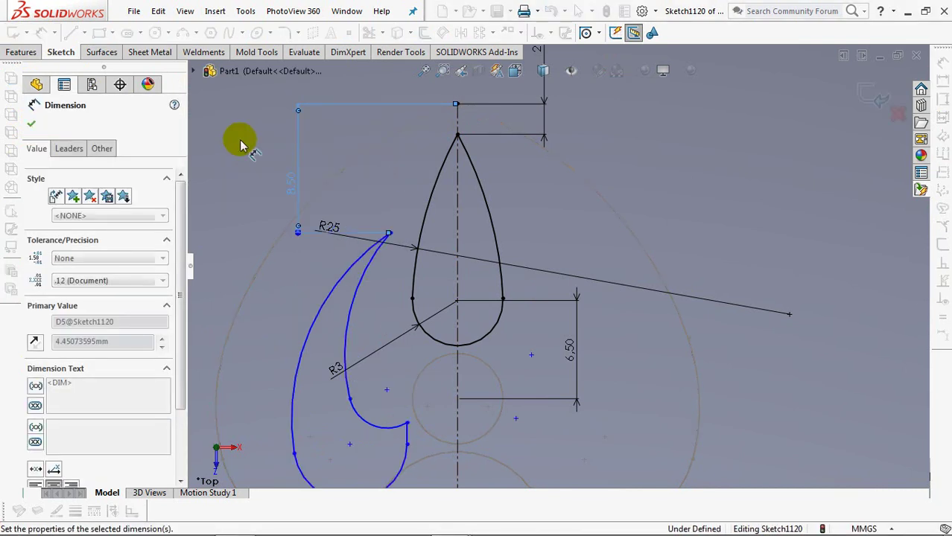
# Dimension the horizontal distance between the leaf's upper tip and the vertical centerline as 7 mm
pyautogui.click(389, 233)
pyautogui.click(457, 212)
pyautogui.click(416, 176)
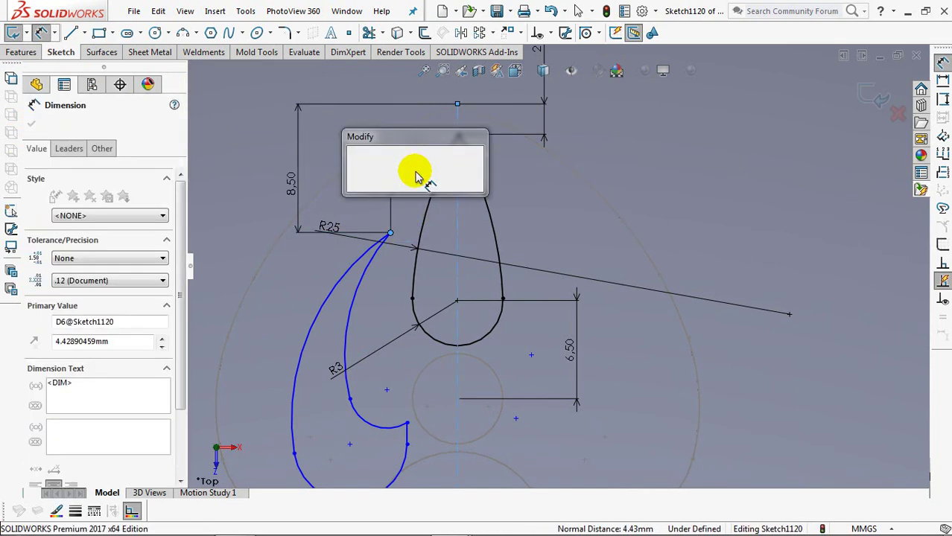
pyautogui.write('7')
pyautogui.press('Return')
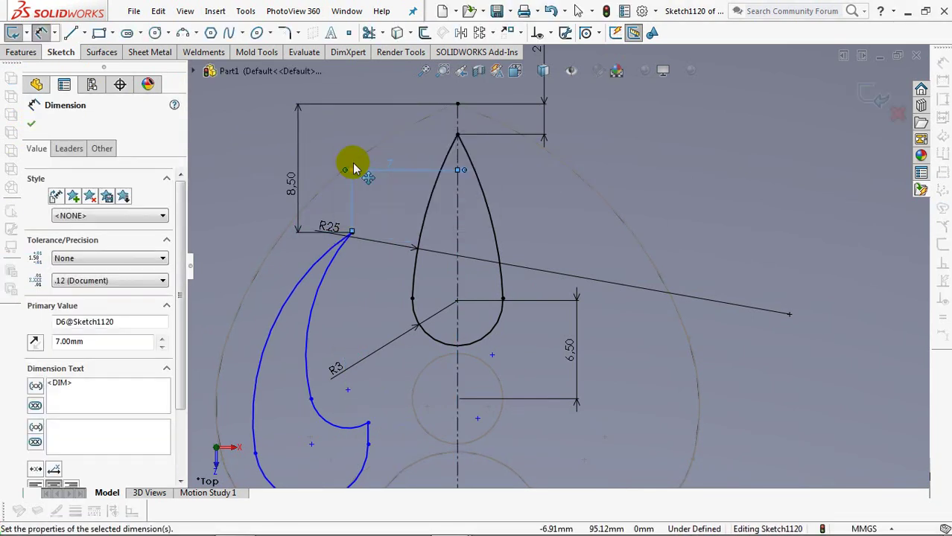
# Dimension the gap between the leaf's short vertical line and the circle's nearest edge as 1 mm, using the Min arc condition
pyautogui.scroll(1, 461, 336)
pyautogui.scroll(-3, 484, 350)
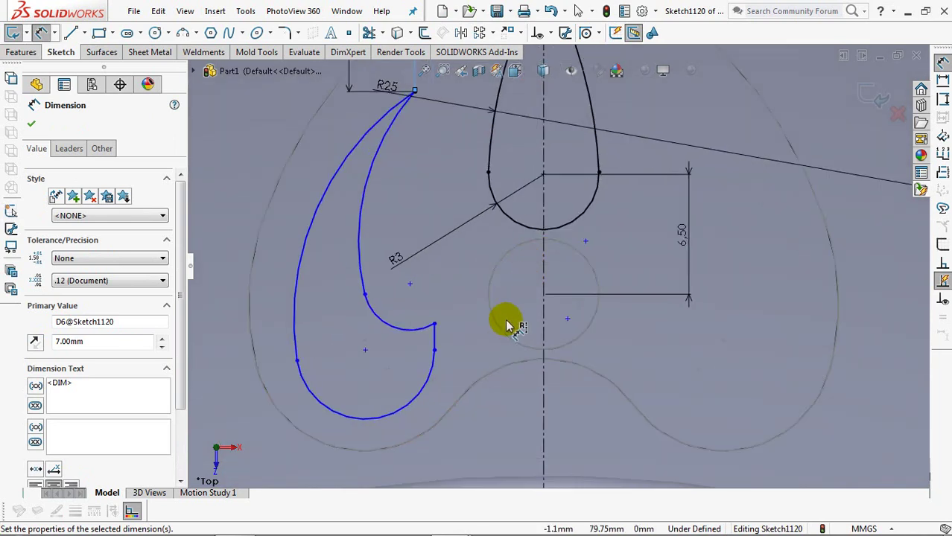
pyautogui.click(435, 338)
pyautogui.click(493, 316)
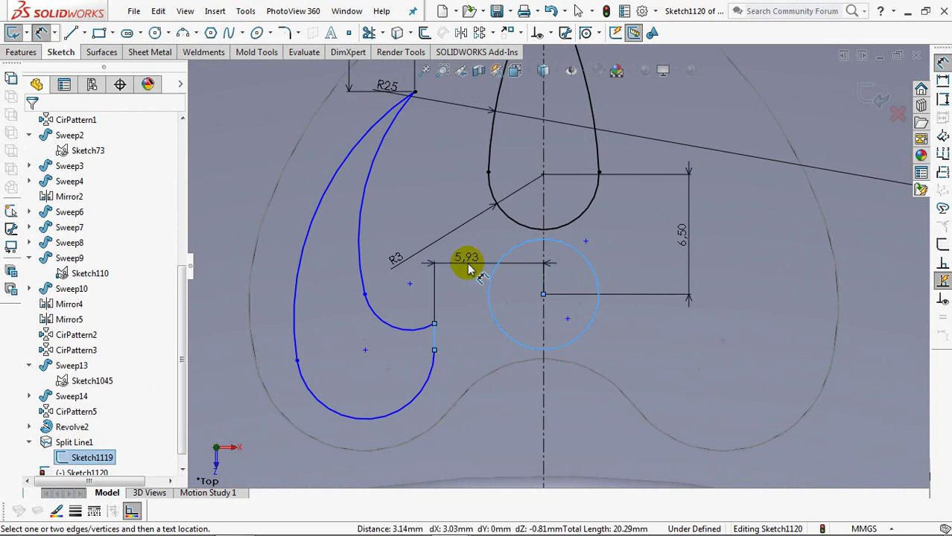
pyautogui.click(467, 266)
pyautogui.click(404, 260)
pyautogui.click(70, 149)
pyautogui.moveTo(176, 206); pyautogui.dragTo(188, 358)
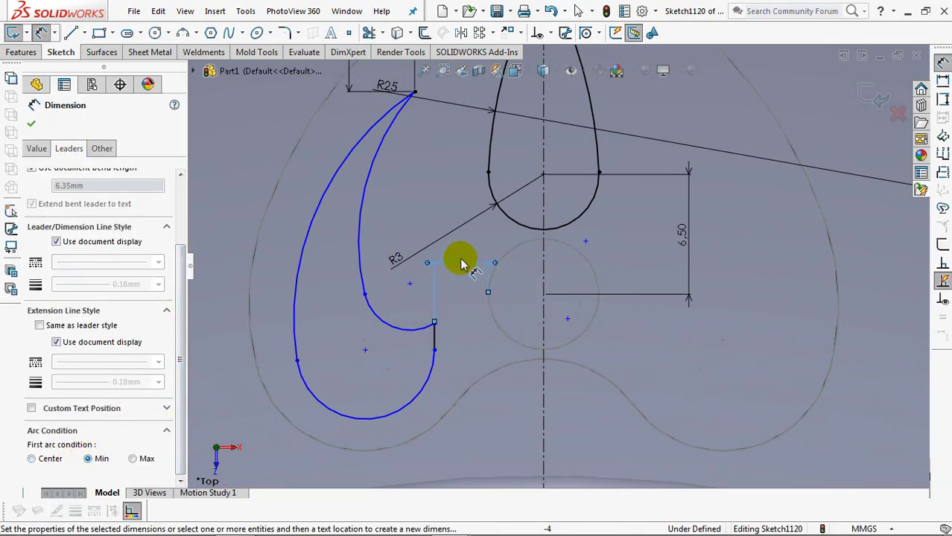
pyautogui.press('Escape')
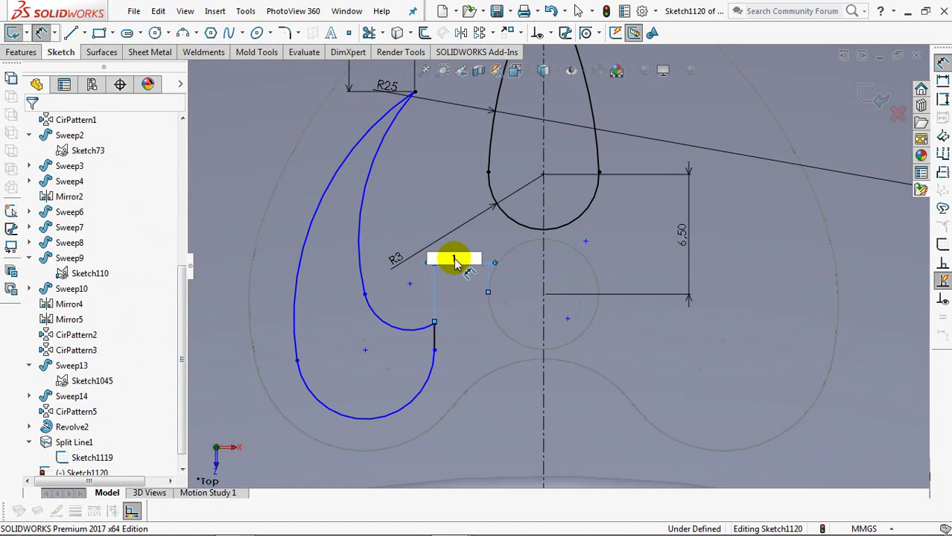
pyautogui.press('Return')
# Dimension the leaf's large bottom arc to a 3.5 mm radius and its outer side arc to a 13 mm radius
pyautogui.click(375, 417)
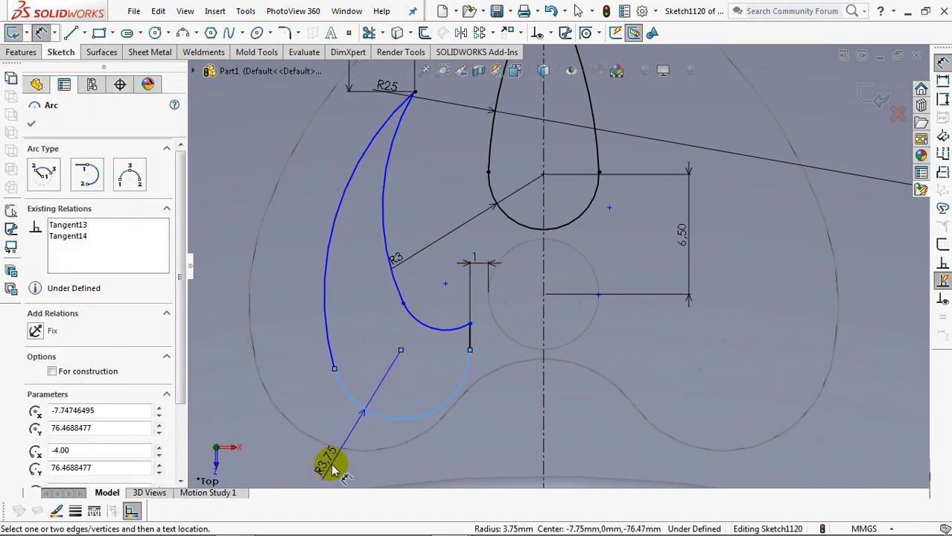
pyautogui.click(332, 466)
pyautogui.click(270, 395)
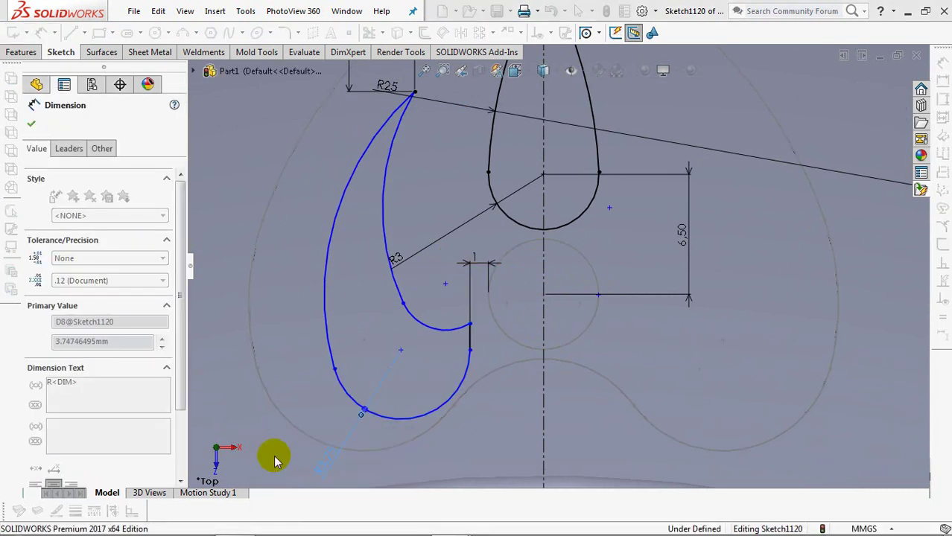
pyautogui.click(333, 324)
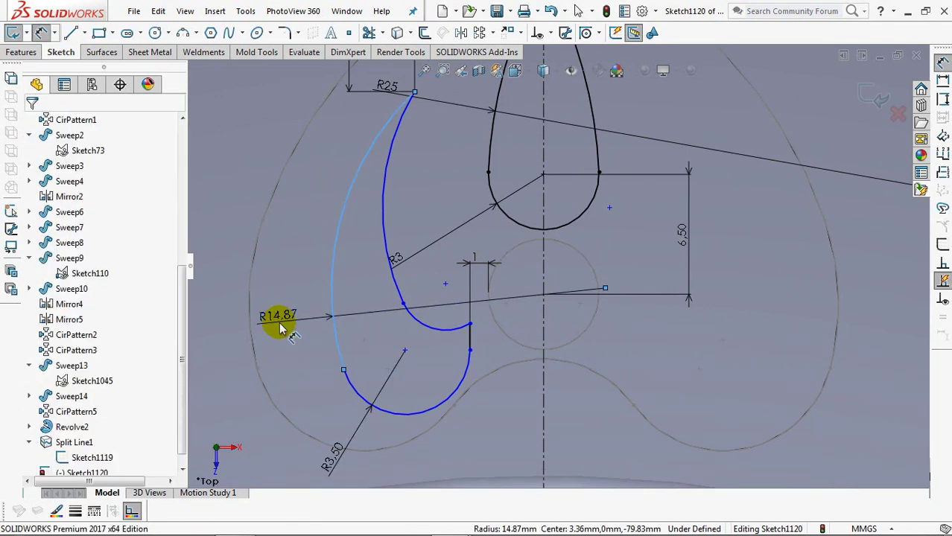
pyautogui.click(280, 328)
pyautogui.write('15')
pyautogui.click(221, 315)
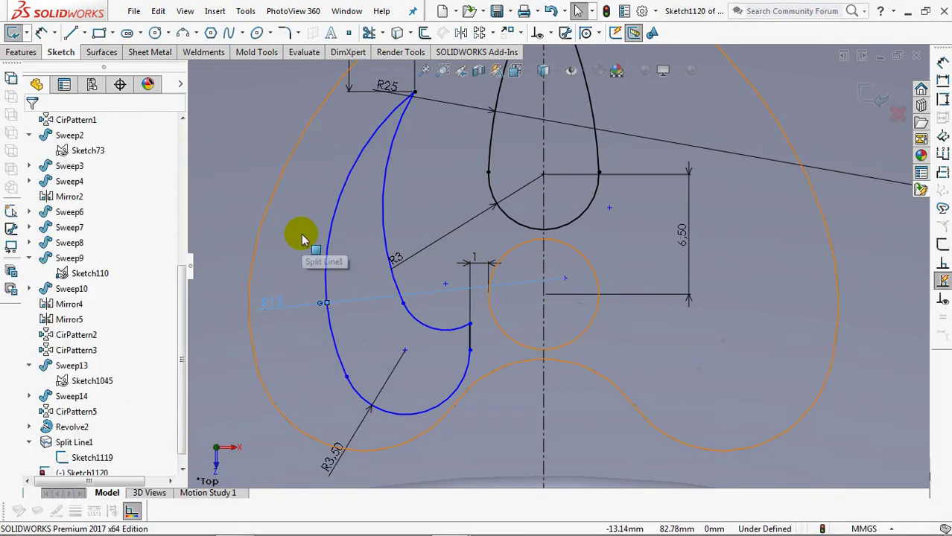
# Dimension the length of the leaf's short vertical line as 2 mm
pyautogui.click(41, 33)
pyautogui.click(472, 340)
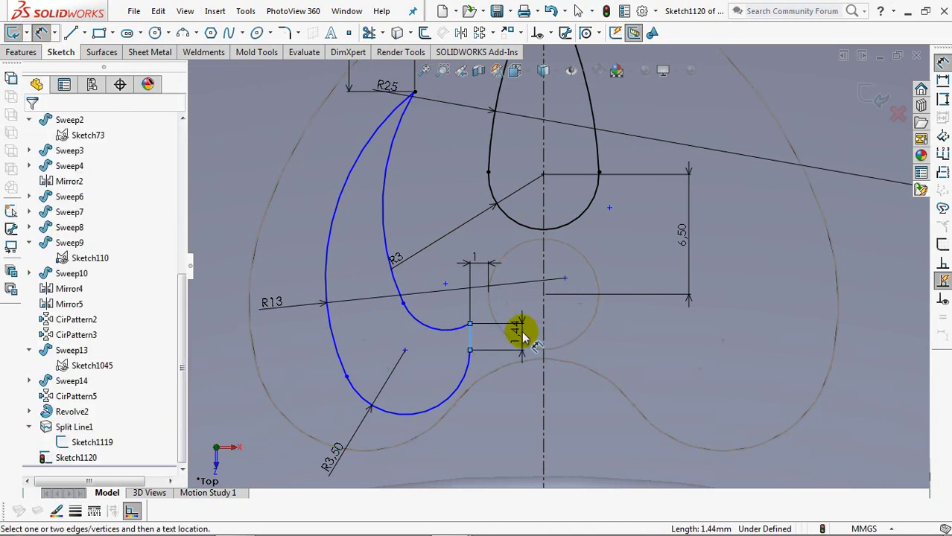
pyautogui.click(521, 332)
pyautogui.write('2')
pyautogui.click(462, 325)
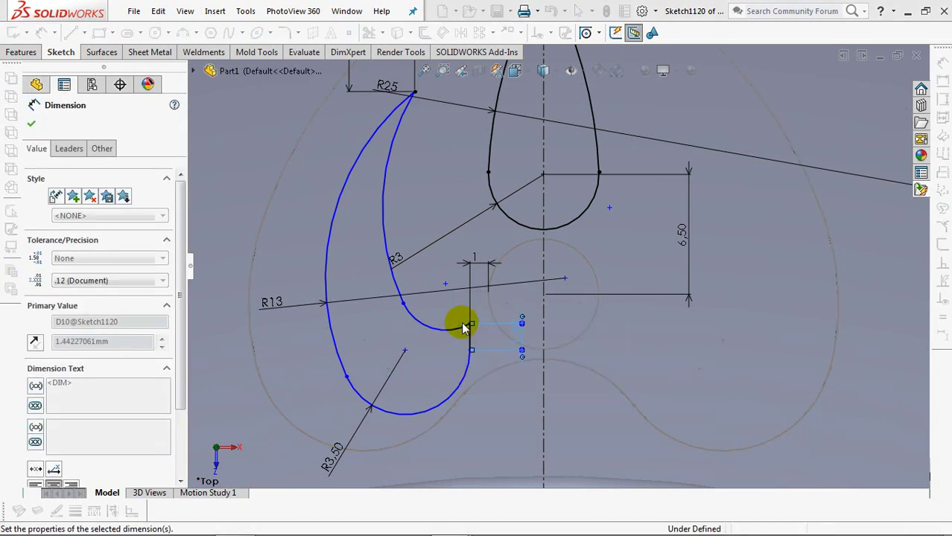
# Dimension the vertical distance between the centers of the leaf's small inner arc and large bottom arc as 4 mm
pyautogui.click(445, 274)
pyautogui.click(405, 351)
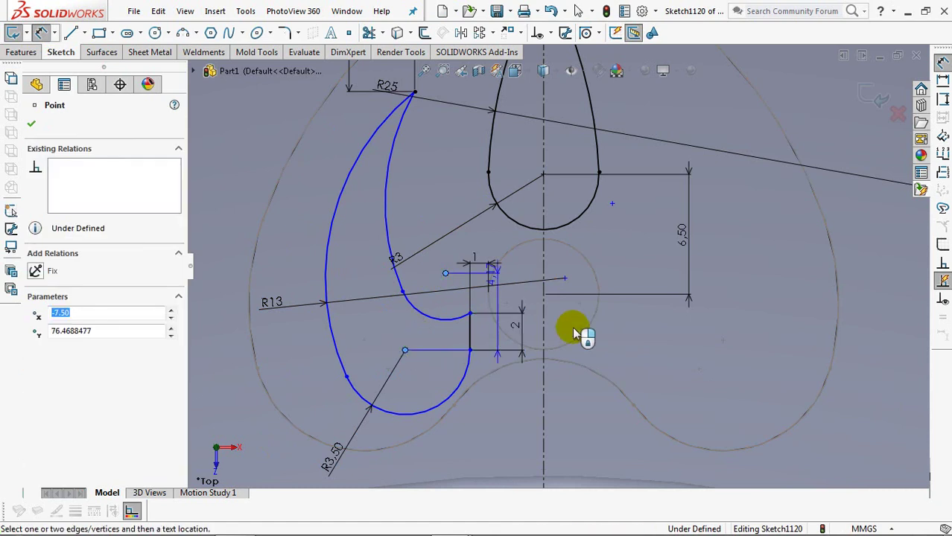
pyautogui.click(629, 329)
pyautogui.write('4')
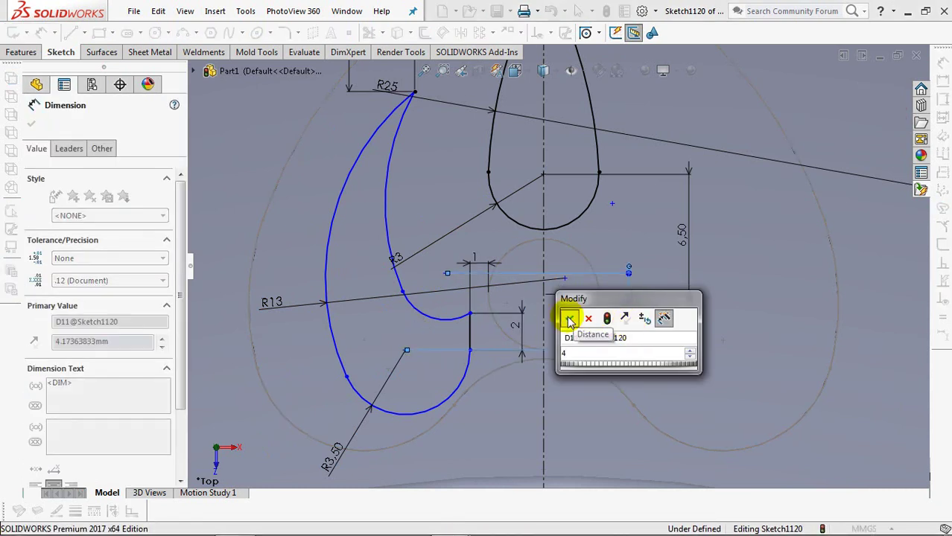
pyautogui.click(567, 314)
# Add a horizontal relation between the lower end of the leaf's short vertical line and the circle's center
pyautogui.click(551, 35)
pyautogui.click(618, 69)
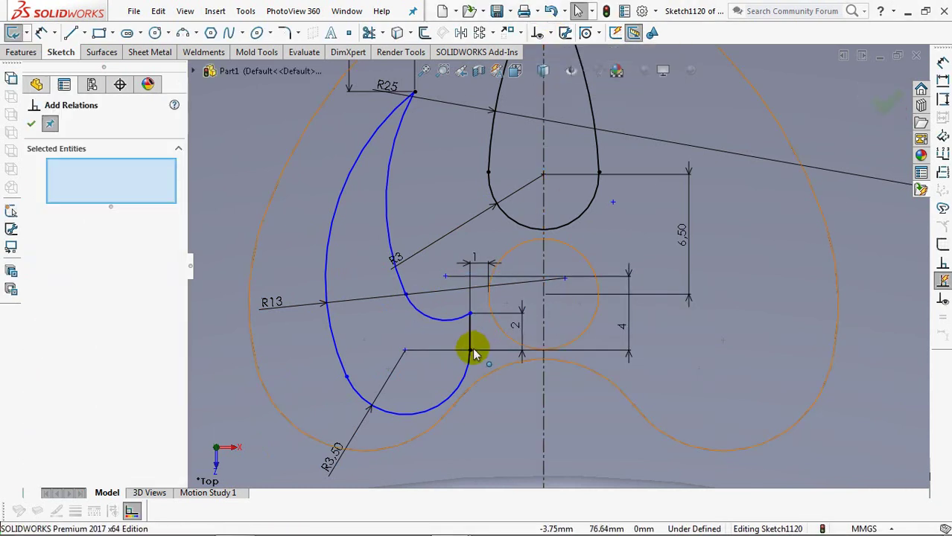
pyautogui.click(470, 350)
pyautogui.click(544, 296)
pyautogui.click(35, 351)
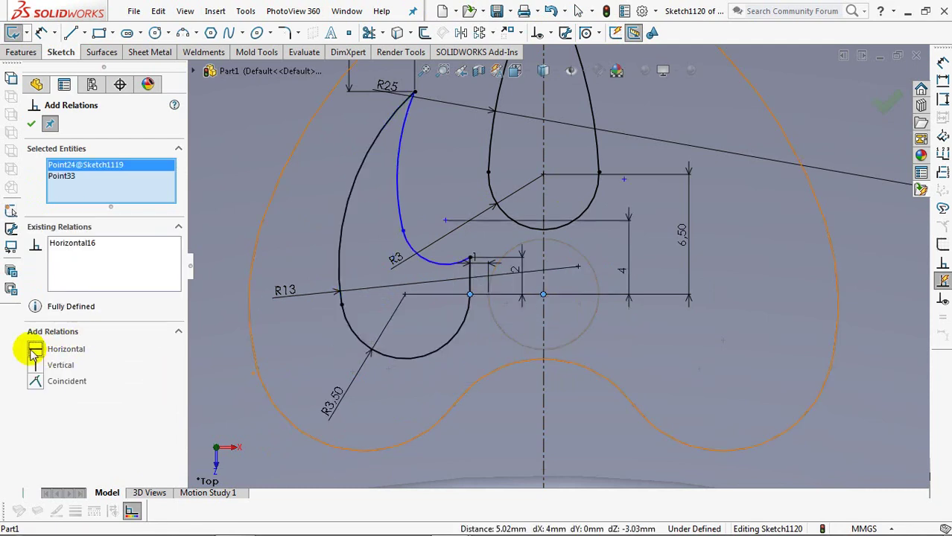
pyautogui.click(32, 124)
# Dimension the leaf's small inner bottom arc to a 2.5 mm radius
pyautogui.click(41, 33)
pyautogui.click(431, 259)
pyautogui.click(411, 330)
pyautogui.write('2.5')
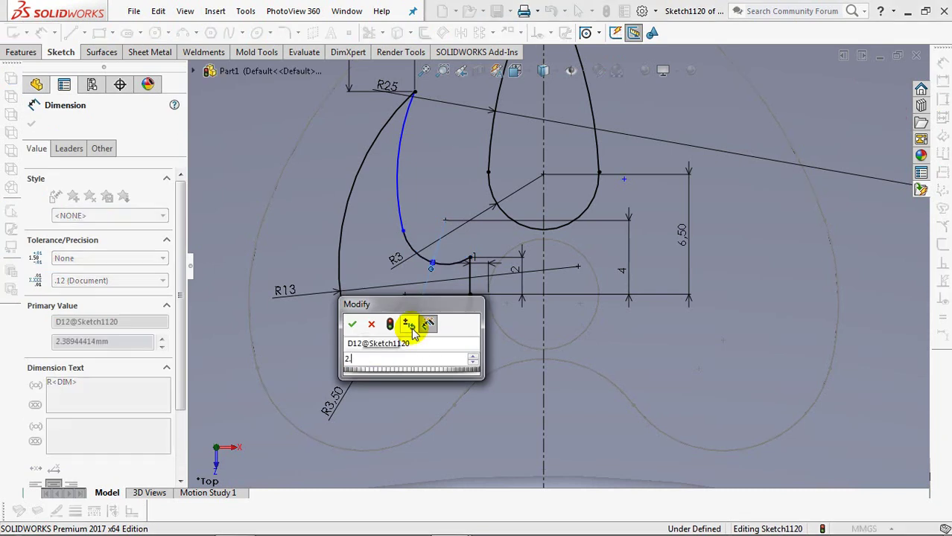
pyautogui.click(353, 319)
# Dimension the leaf's inner side arc to a 19 mm radius and finish dimensioning
pyautogui.click(396, 183)
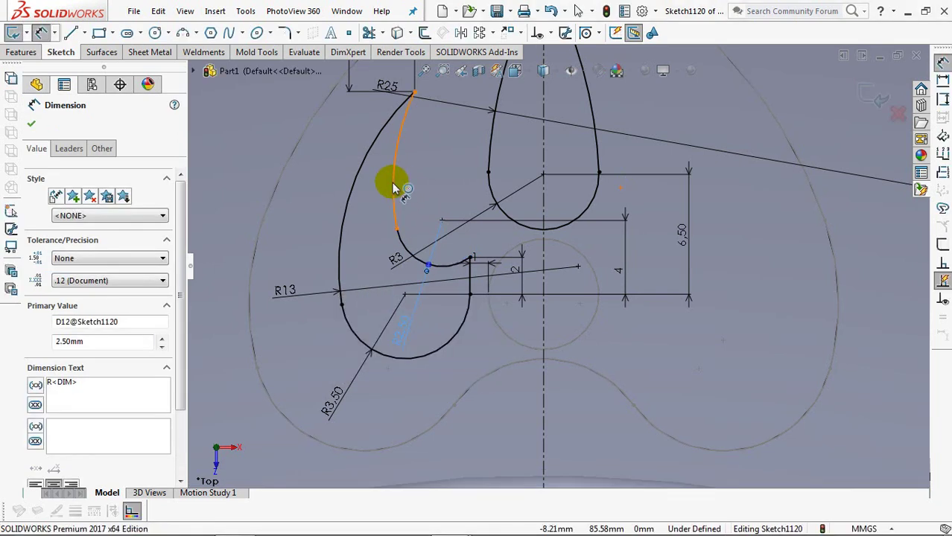
pyautogui.click(436, 175)
pyautogui.write('19')
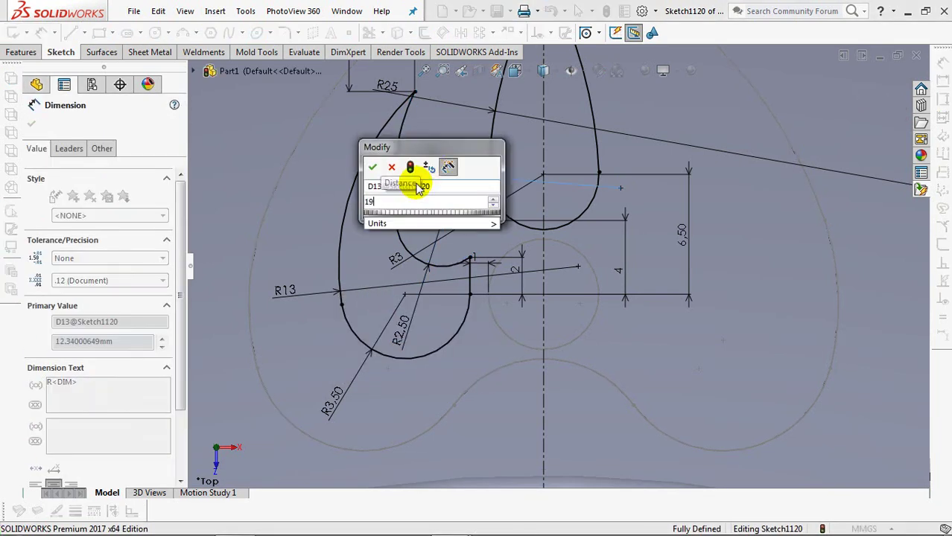
pyautogui.click(371, 163)
pyautogui.press('Escape')
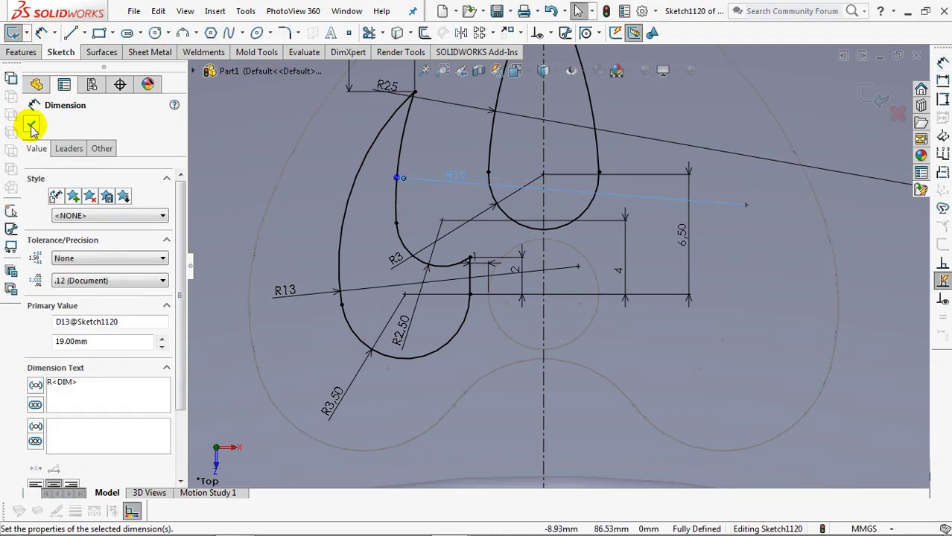
# Mirror all four arcs and the short line of the leaf about the vertical centerline, keeping the original, and exit the sketch
pyautogui.click(462, 34)
pyautogui.click(401, 137)
pyautogui.click(410, 254)
pyautogui.click(469, 287)
pyautogui.click(467, 317)
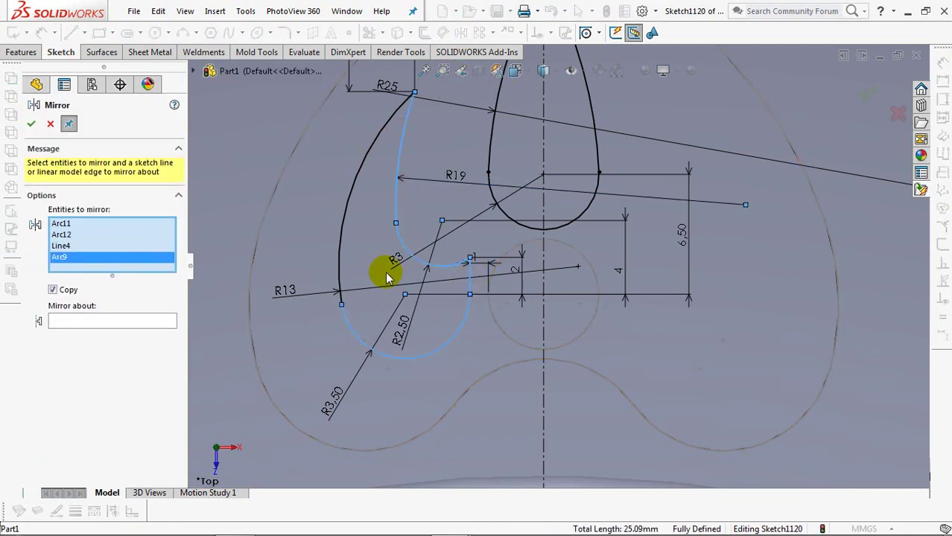
pyautogui.click(335, 257)
pyautogui.click(93, 331)
pyautogui.click(543, 333)
pyautogui.rightClick(544, 333)
pyautogui.click(31, 124)
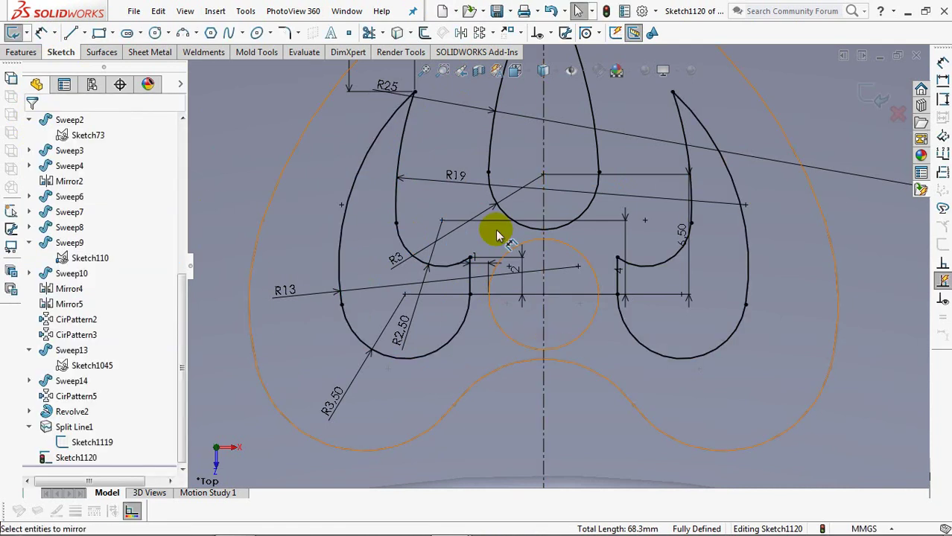
pyautogui.click(870, 96)
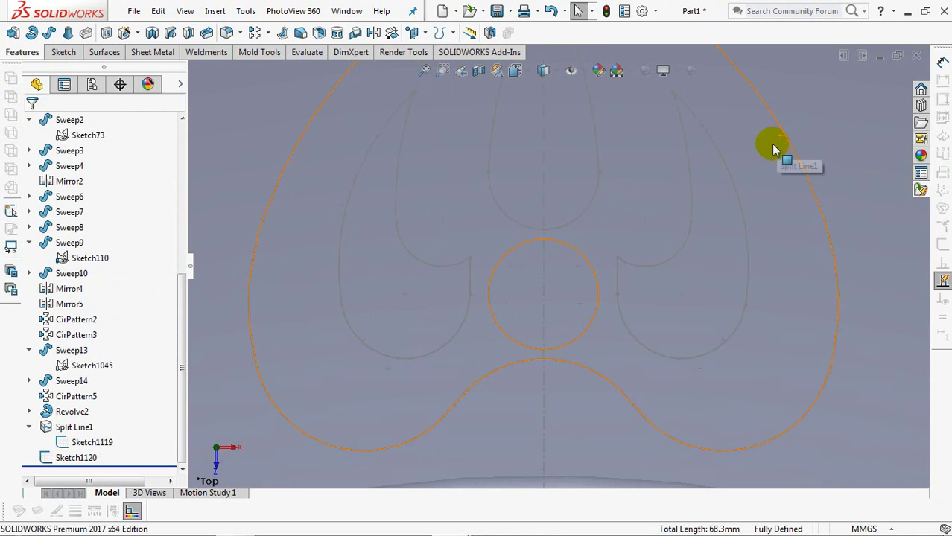
# Create a projection split line of the teardrop and leaf sketch on the bowl's surface inside the heart
pyautogui.click(45, 456)
pyautogui.click(440, 34)
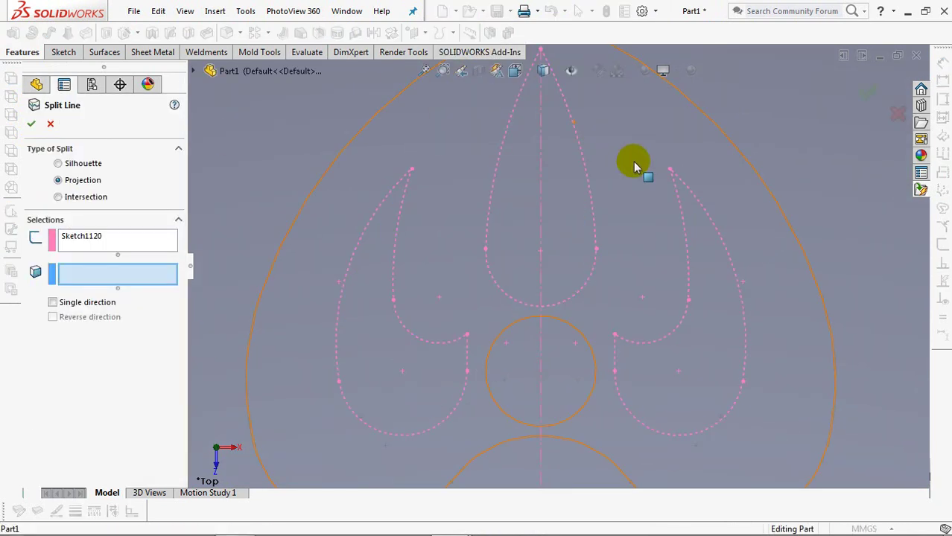
pyautogui.click(634, 162)
pyautogui.rightClick(633, 162)
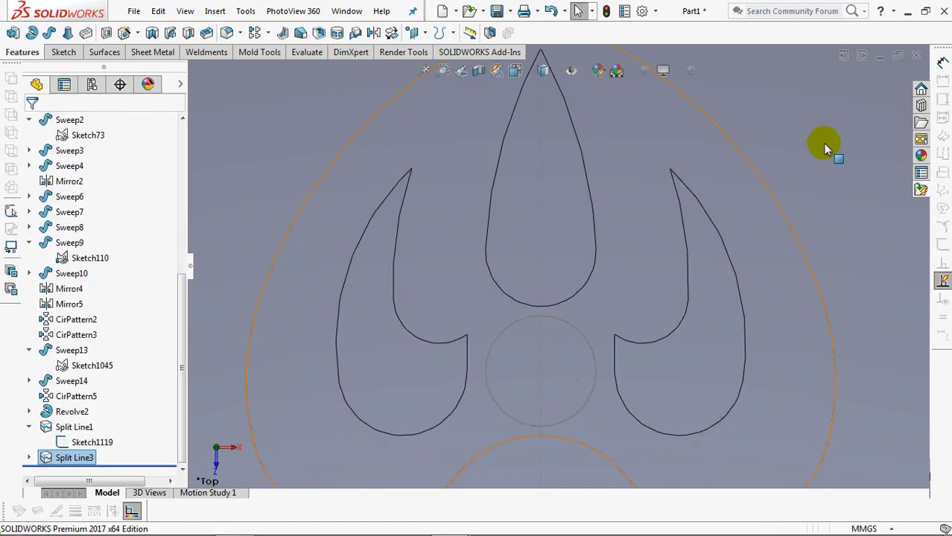
# Hide Sketch1119, the heart and circle sketch under Split Line1
pyautogui.click(99, 442)
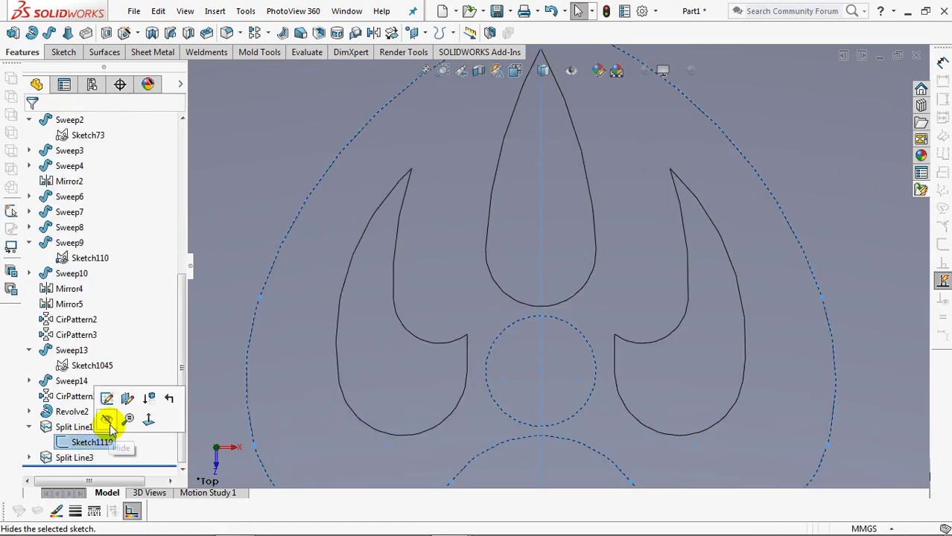
pyautogui.press('Escape')
pyautogui.keyDown('shift'); pyautogui.moveTo(605, 271); pyautogui.dragTo(608, 295, button='middle'); pyautogui.keyUp('shift')
# Sweep a 2 mm diameter circular profile along the circle's split edge below the teardrop
pyautogui.click(49, 33)
pyautogui.click(52, 177)
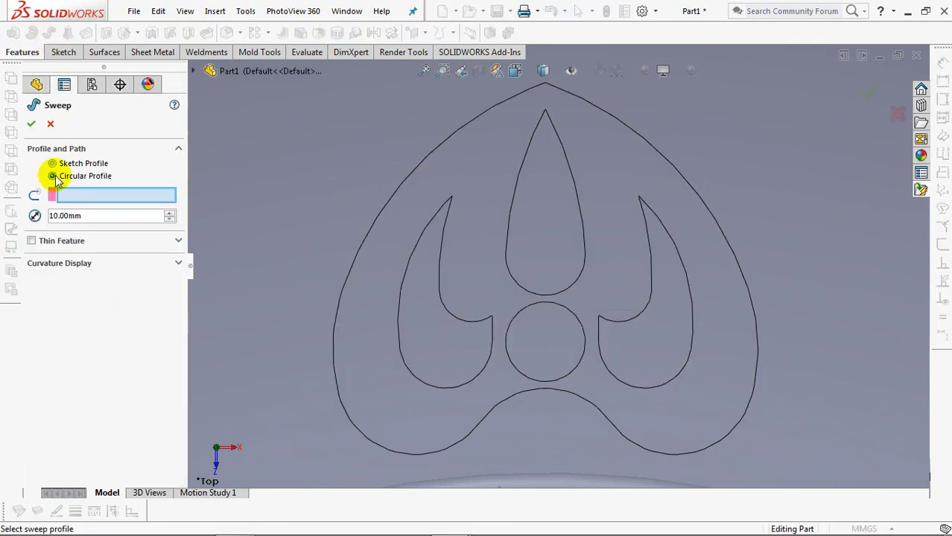
pyautogui.write('2')
pyautogui.click(117, 199)
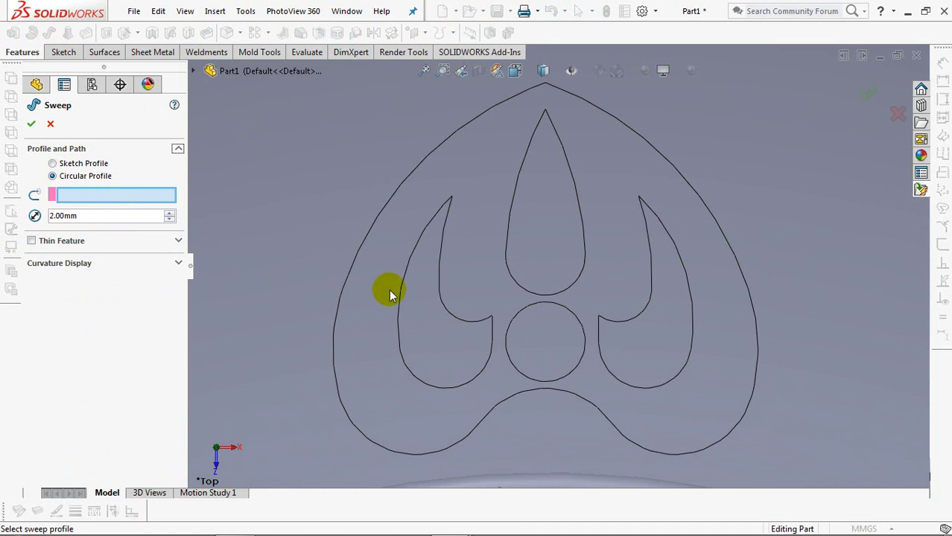
pyautogui.click(530, 305)
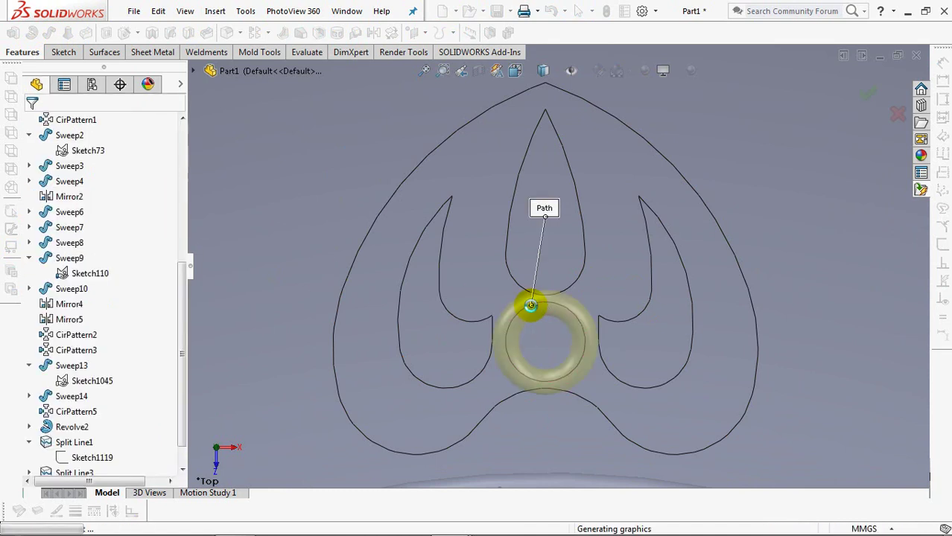
# Sweep a 2 mm diameter circular profile along the closed heart outline's split edges
pyautogui.click(49, 32)
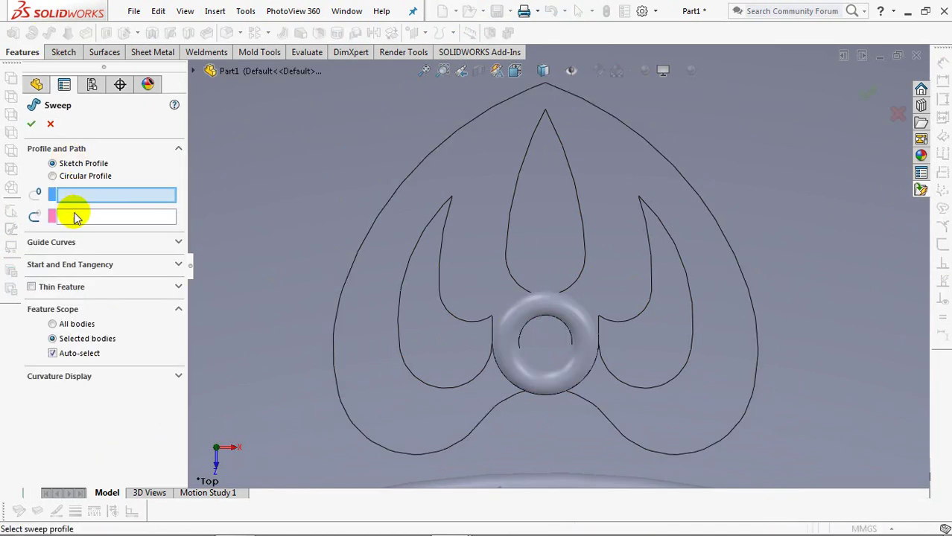
pyautogui.click(54, 177)
pyautogui.write('2')
pyautogui.rightClick(131, 198)
pyautogui.click(164, 217)
pyautogui.click(447, 445)
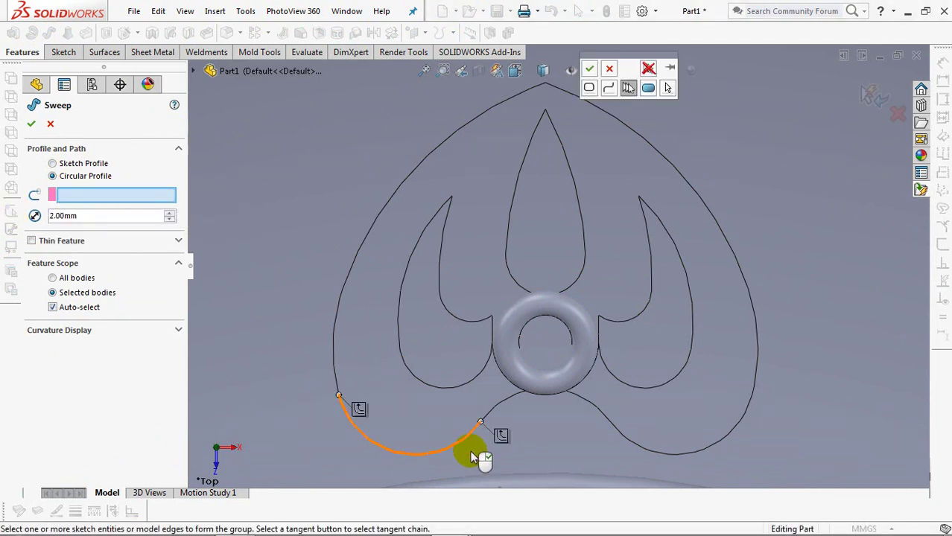
pyautogui.click(590, 69)
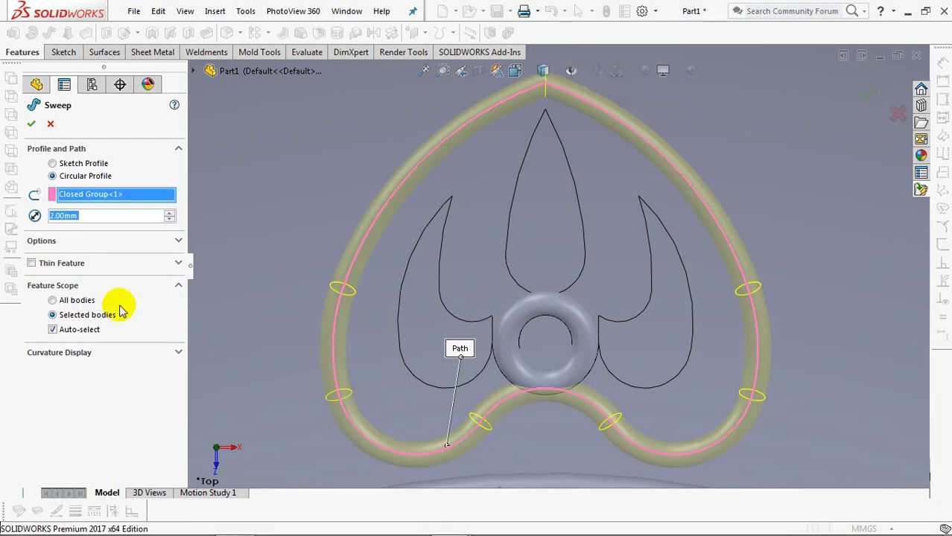
pyautogui.click(32, 121)
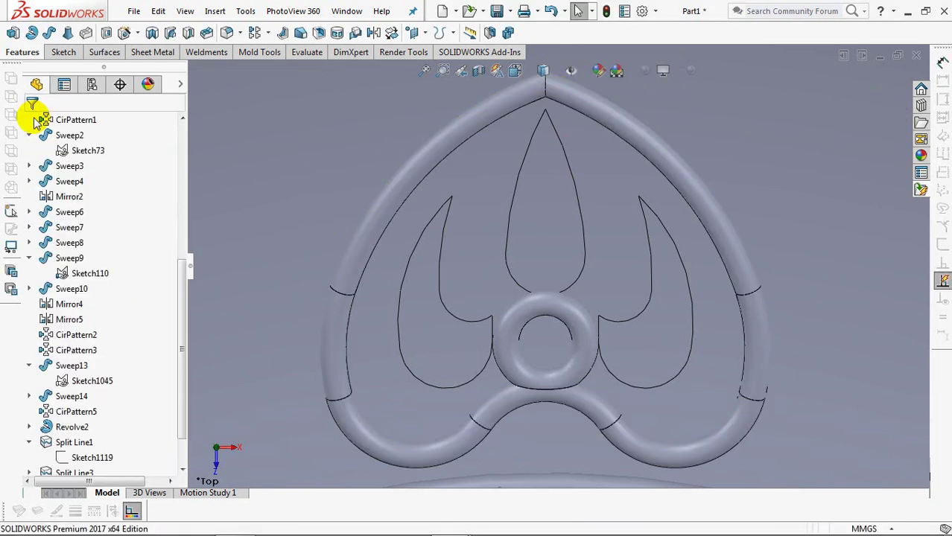
# Sweep a 2 mm diameter circular profile along the closed teardrop outline inside the heart
pyautogui.click(50, 34)
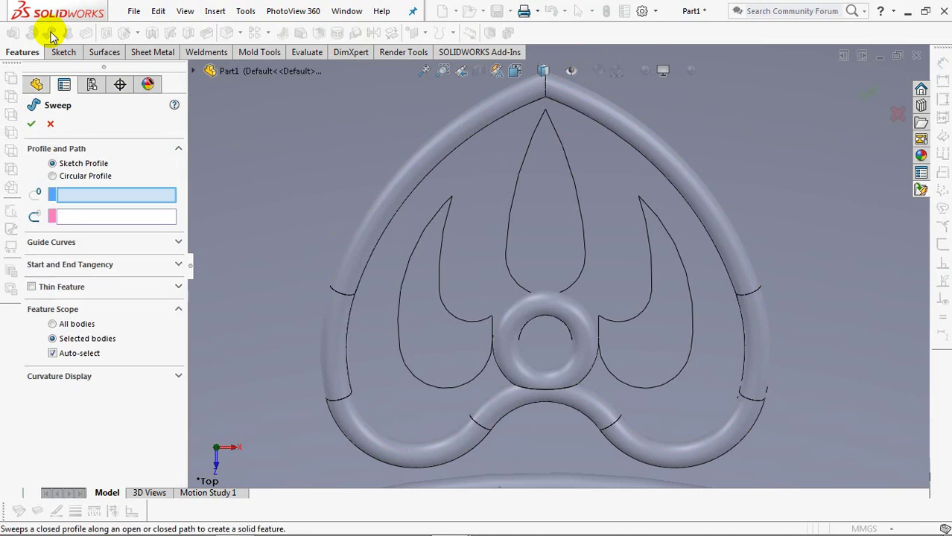
pyautogui.click(52, 176)
pyautogui.write('2')
pyautogui.rightClick(131, 196)
pyautogui.click(171, 215)
pyautogui.click(511, 237)
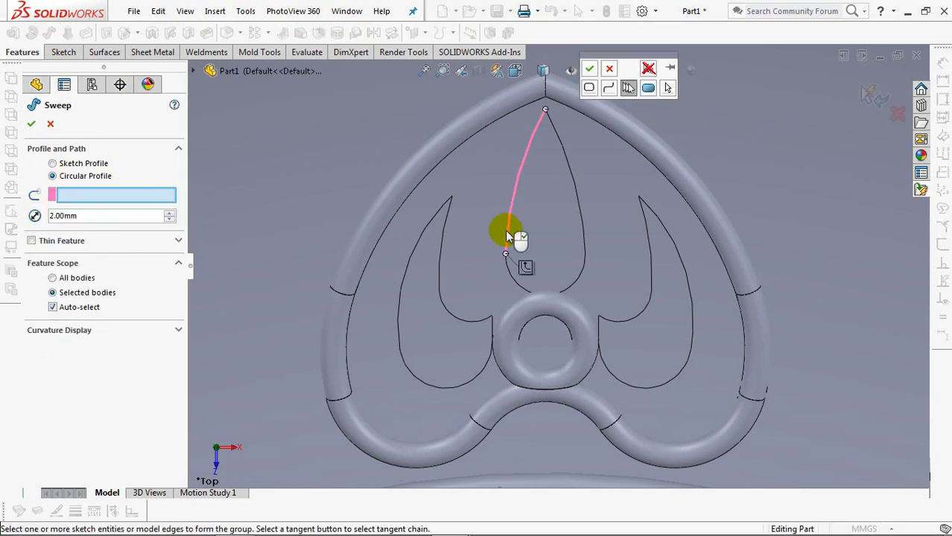
pyautogui.rightClick(525, 269)
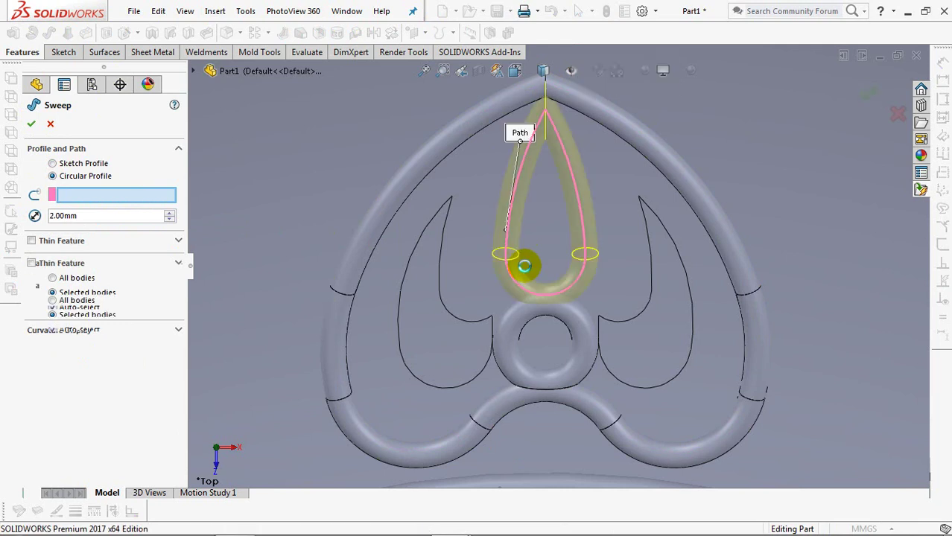
pyautogui.click(31, 124)
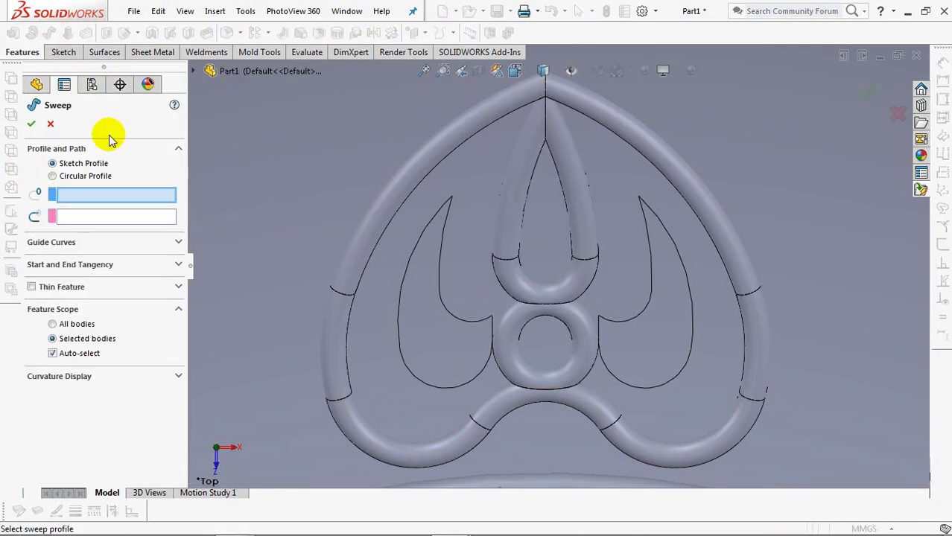
# Sweep a 2 mm diameter circular profile along the closed outline of the left leaf, including its short straight edge
pyautogui.click(52, 176)
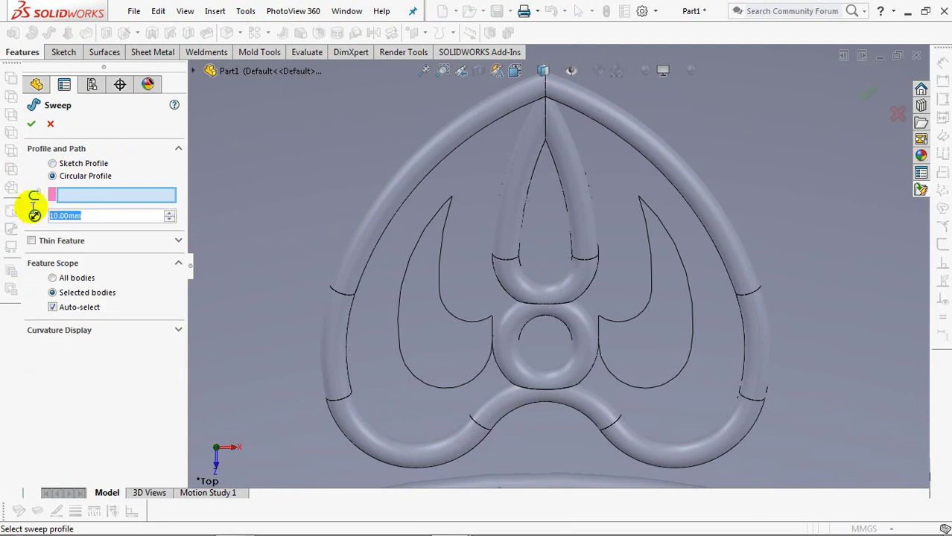
pyautogui.rightClick(133, 195)
pyautogui.click(204, 219)
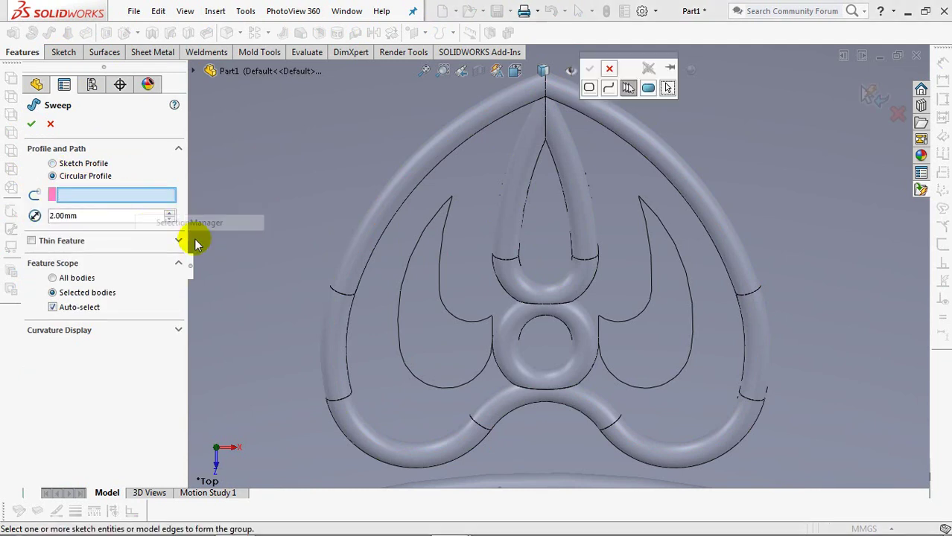
pyautogui.click(418, 379)
pyautogui.click(512, 356)
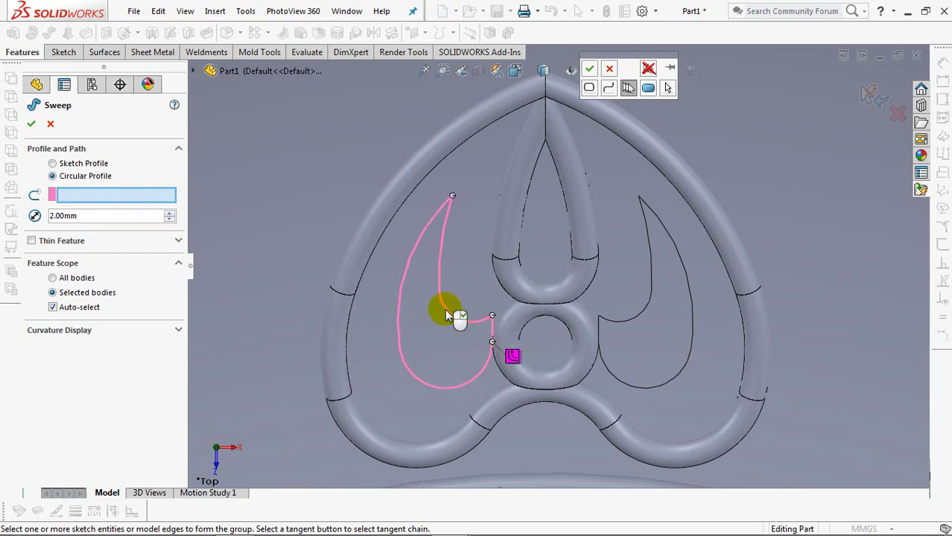
pyautogui.click(589, 69)
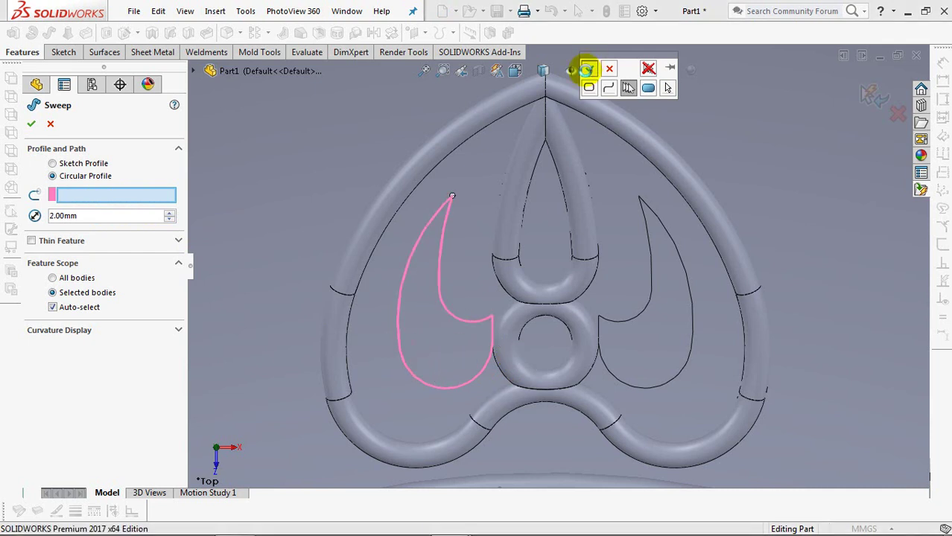
pyautogui.click(30, 123)
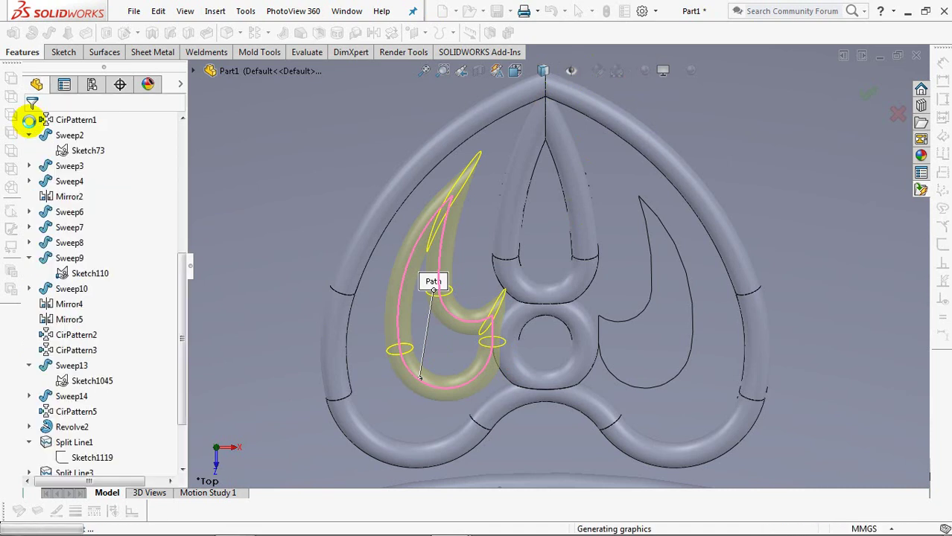
# Sweep a 2 mm diameter circular profile along the closed outline of the right leaf
pyautogui.click(49, 32)
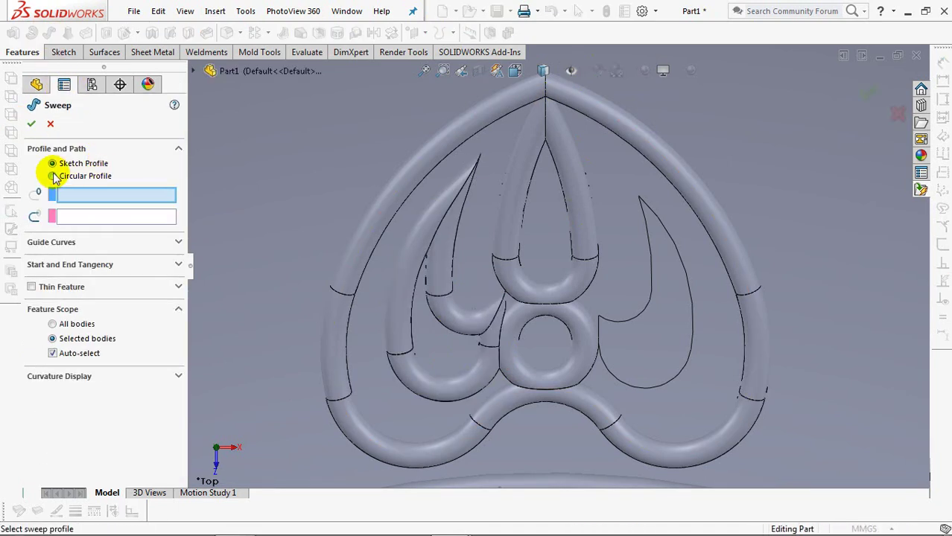
pyautogui.click(54, 176)
pyautogui.write('2.00mm')
pyautogui.rightClick(127, 196)
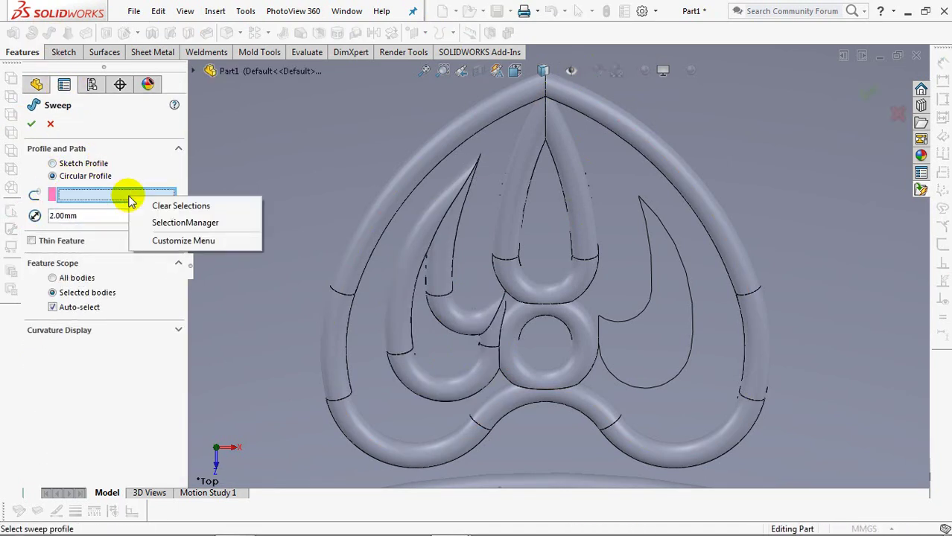
pyautogui.click(172, 220)
pyautogui.click(680, 261)
pyautogui.click(699, 363)
pyautogui.click(650, 255)
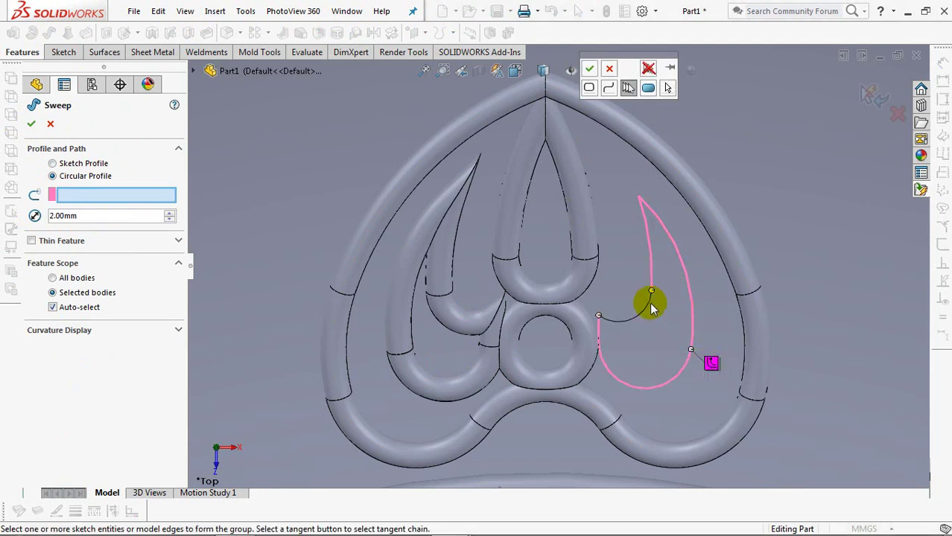
pyautogui.keyDown('shift'); pyautogui.moveTo(636, 332); pyautogui.dragTo(592, 281, button='middle'); pyautogui.keyUp('shift')
pyautogui.keyDown('ctrl'); pyautogui.moveTo(663, 357); pyautogui.dragTo(651, 316, button='middle'); pyautogui.keyUp('ctrl')
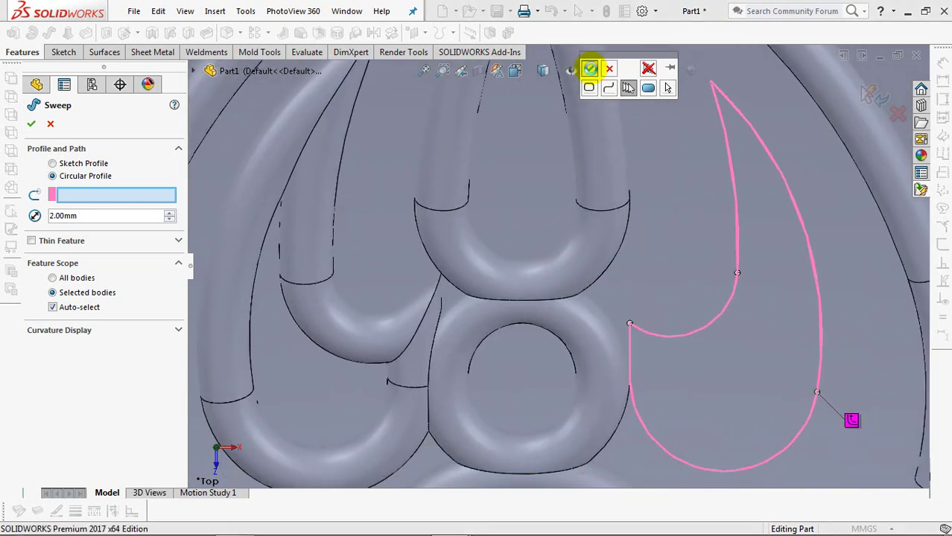
pyautogui.click(590, 69)
pyautogui.scroll(4, 612, 253)
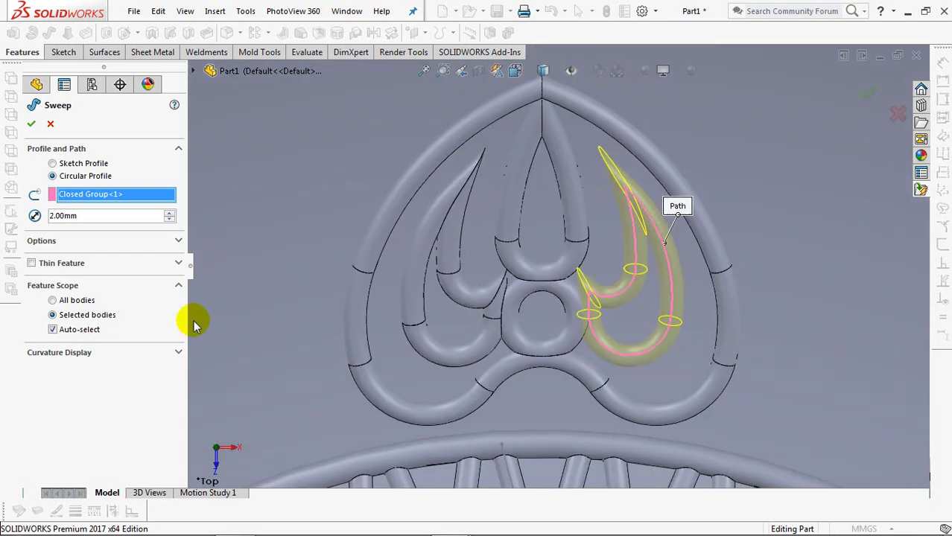
pyautogui.click(31, 122)
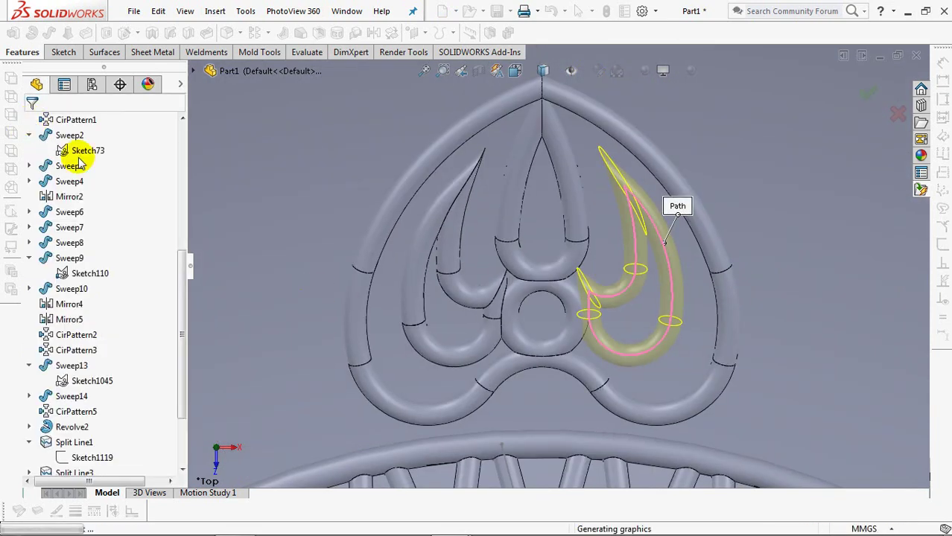
# Start a new sketch on the Top Plane
pyautogui.moveTo(187, 297); pyautogui.dragTo(188, 170)
pyautogui.click(70, 245)
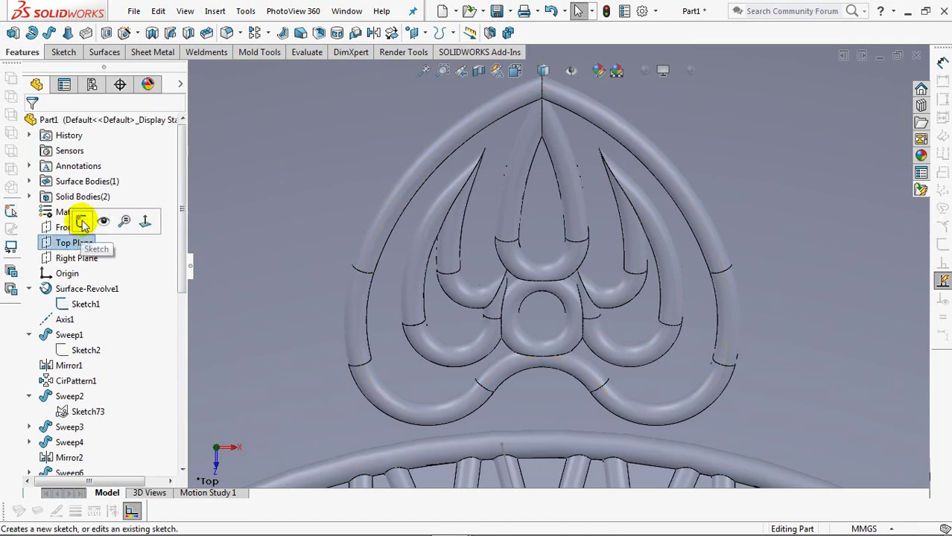
pyautogui.click(79, 220)
# Show Sketch1119 under Split Line1 and switch the model display to wireframe
pyautogui.moveTo(185, 274); pyautogui.dragTo(181, 439)
pyautogui.click(69, 396)
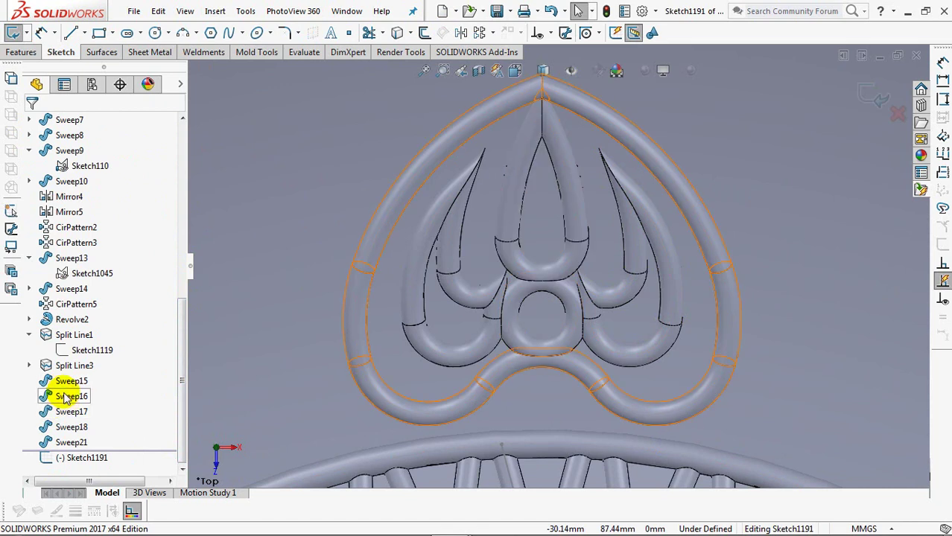
pyautogui.click(79, 335)
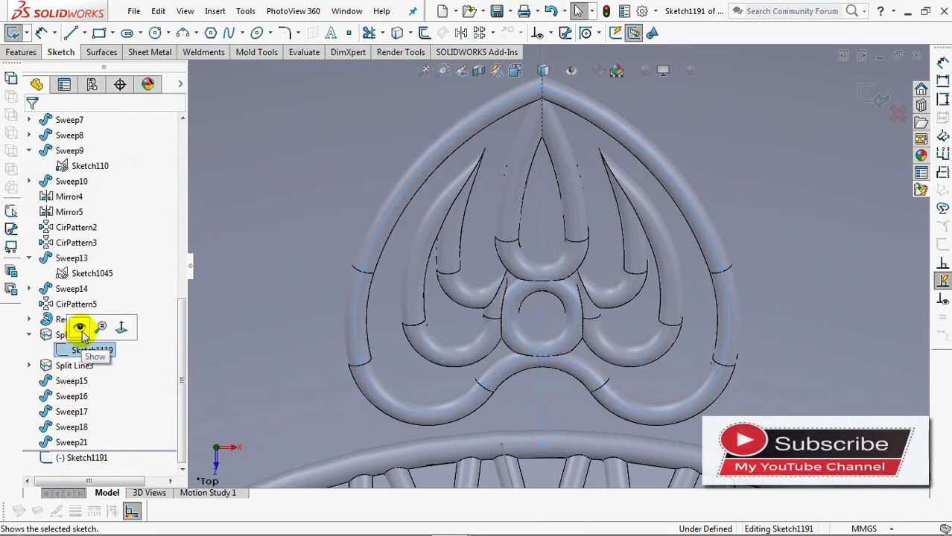
pyautogui.moveTo(181, 380); pyautogui.dragTo(181, 207)
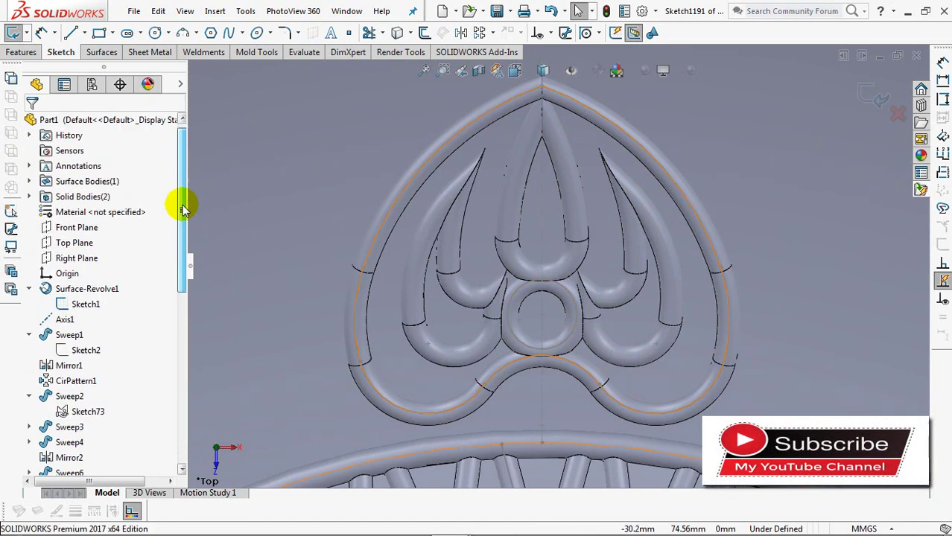
pyautogui.click(543, 71)
pyautogui.click(544, 160)
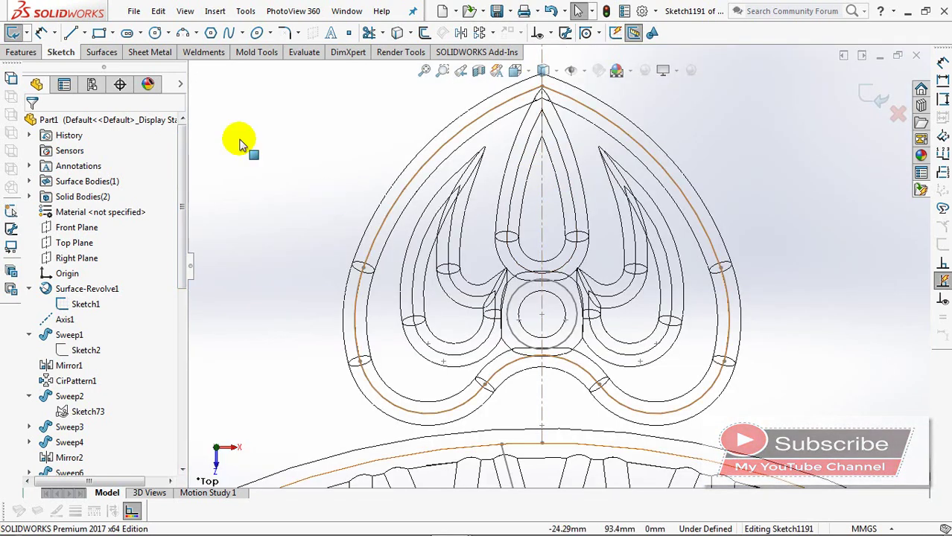
# Sketch a line about 3.6 mm long from the bowl's rim ring up to the heart's lower-left lobe
pyautogui.click(72, 33)
pyautogui.click(467, 444)
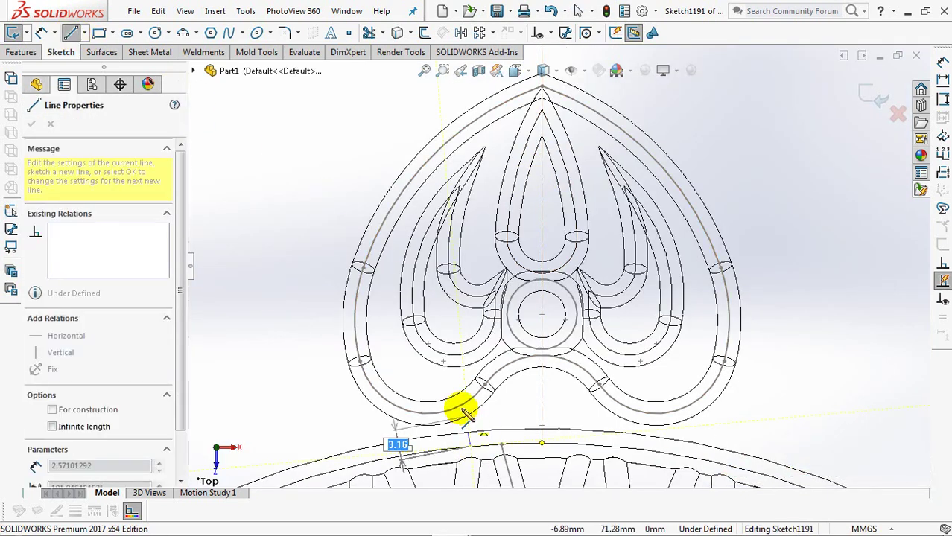
pyautogui.click(461, 407)
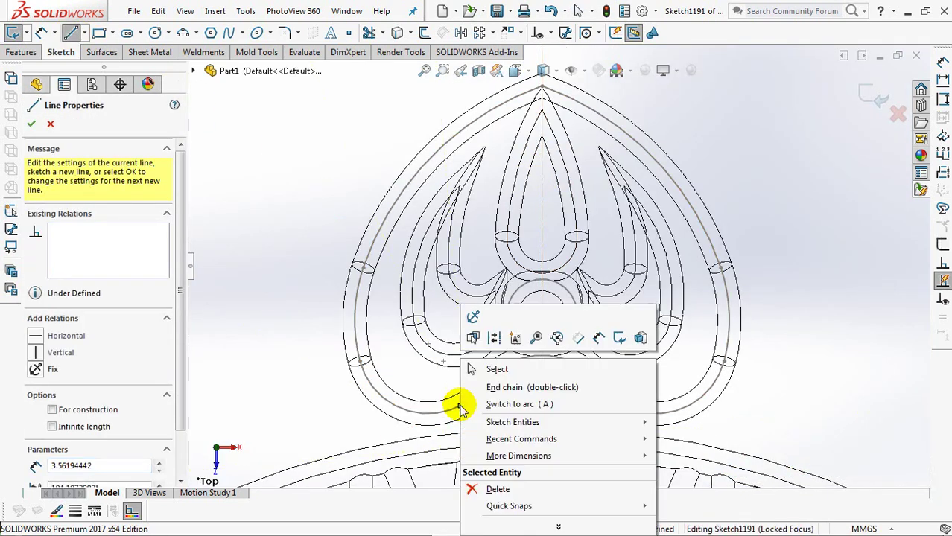
pyautogui.rightClick(456, 365)
pyautogui.click(477, 368)
# Sketch a slanted line about 10.3 mm long from the bottom of the left leaf down to the bowl's rim ring
pyautogui.click(71, 34)
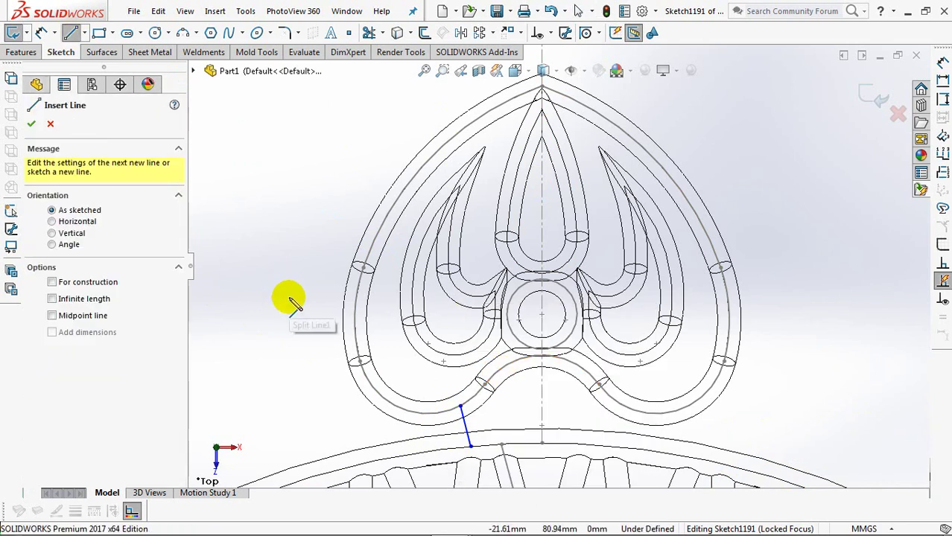
pyautogui.click(433, 349)
pyautogui.click(378, 453)
pyautogui.rightClick(380, 451)
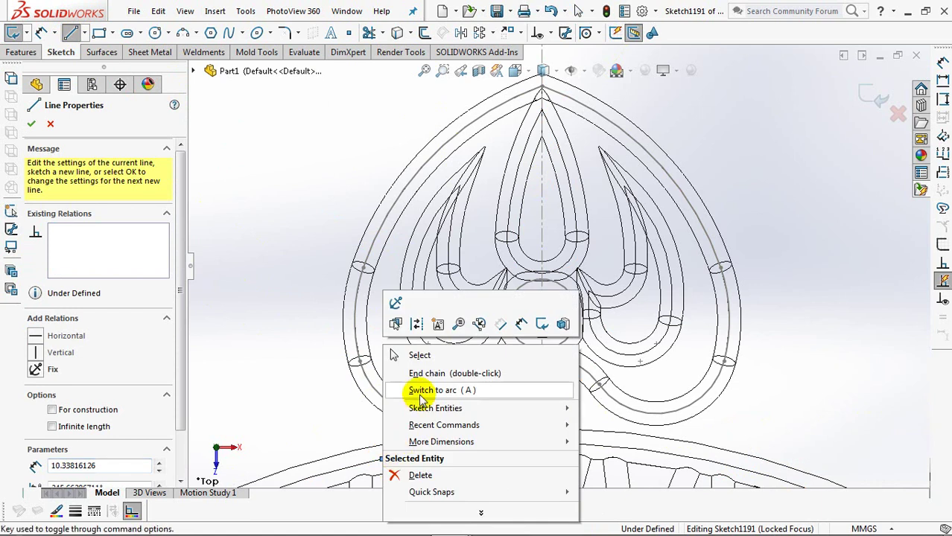
pyautogui.click(396, 356)
# Sketch a short line from the left leaf's outer edge to the heart outline's upper-left side
pyautogui.click(71, 33)
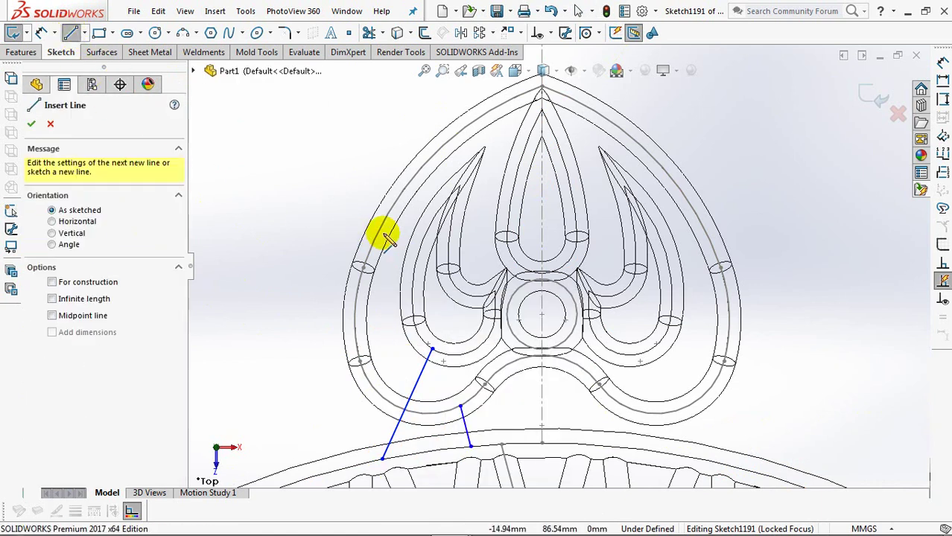
pyautogui.click(430, 224)
pyautogui.click(407, 184)
pyautogui.rightClick(409, 183)
pyautogui.click(439, 196)
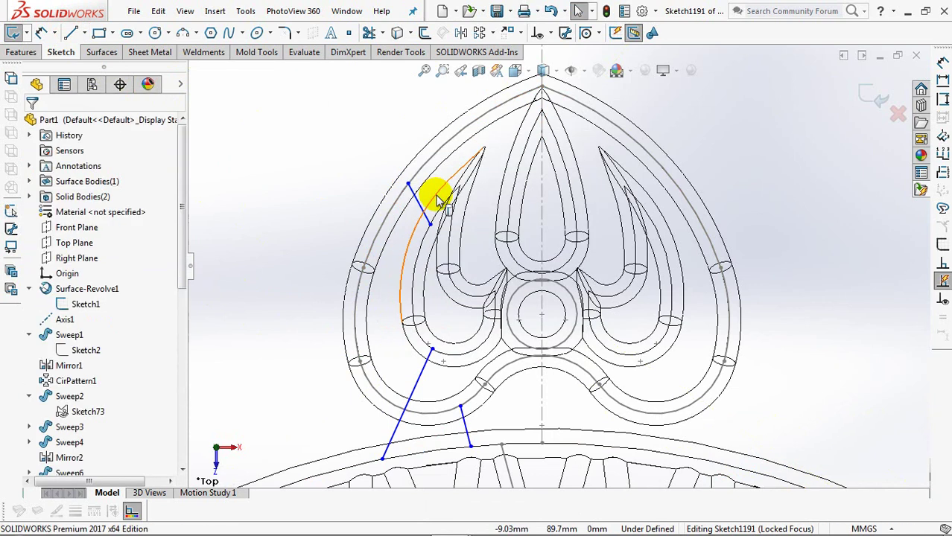
# Add a vertical relation between the leaf-side endpoints of the upper short line and the long slanted line
pyautogui.click(549, 34)
pyautogui.click(566, 66)
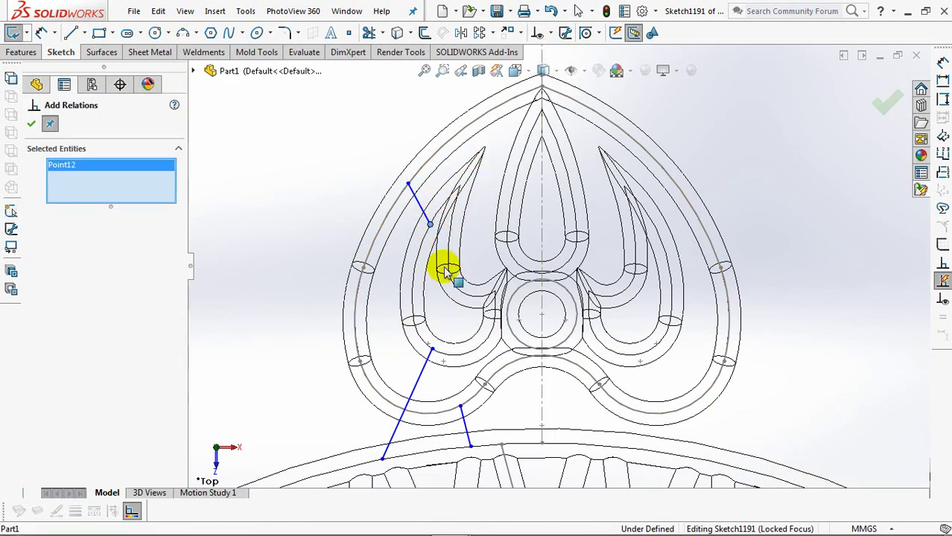
pyautogui.click(430, 224)
pyautogui.click(432, 349)
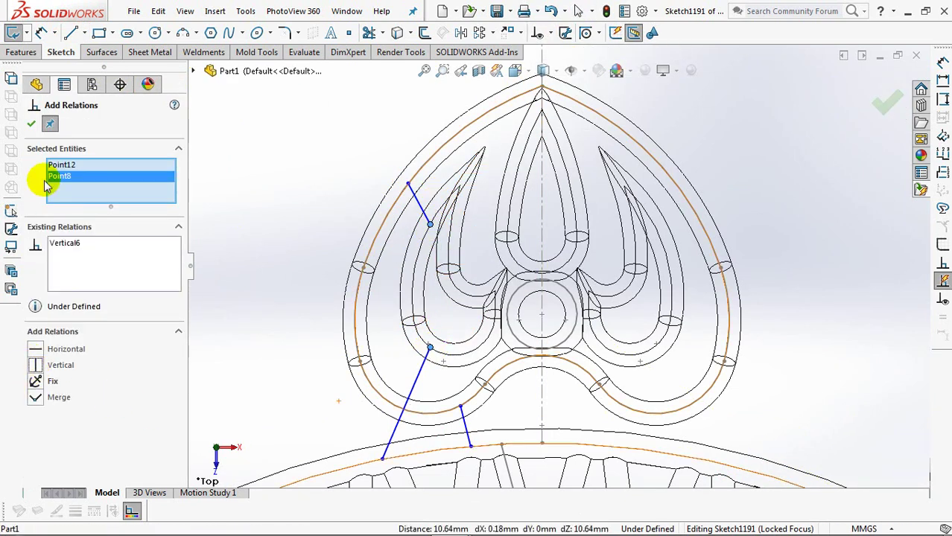
pyautogui.click(30, 124)
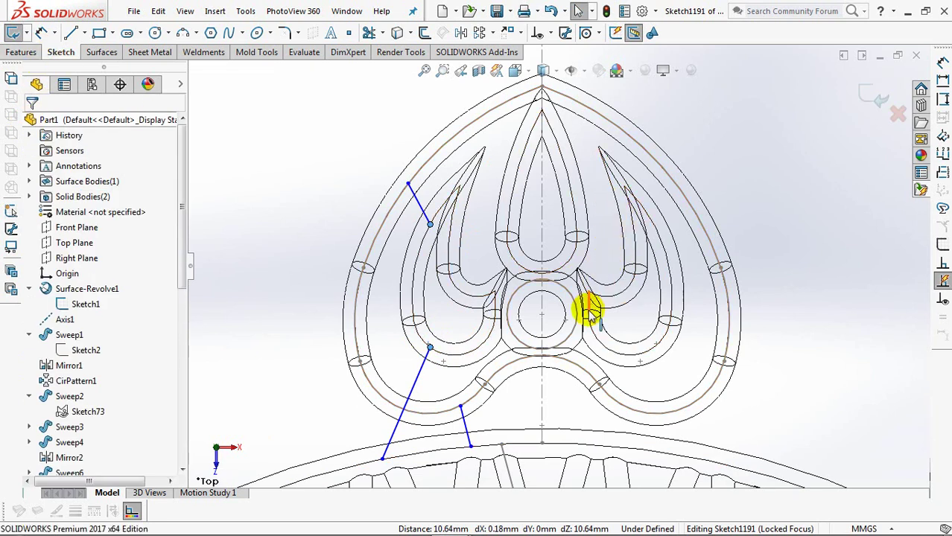
# Make the short rim-to-heart line coincident with the centre of the small ring just below the rim on the centreline
pyautogui.scroll(5, 591, 312)
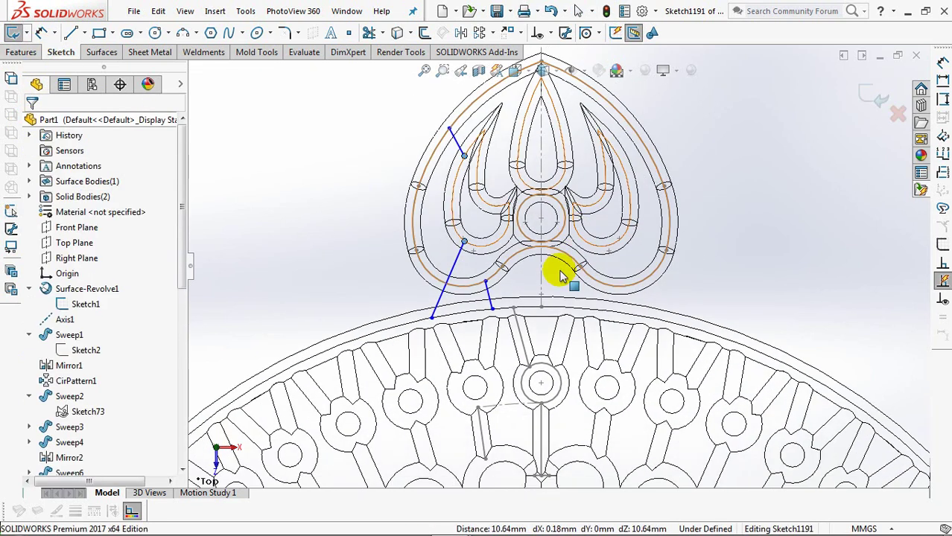
pyautogui.scroll(-3, 562, 276)
pyautogui.click(550, 33)
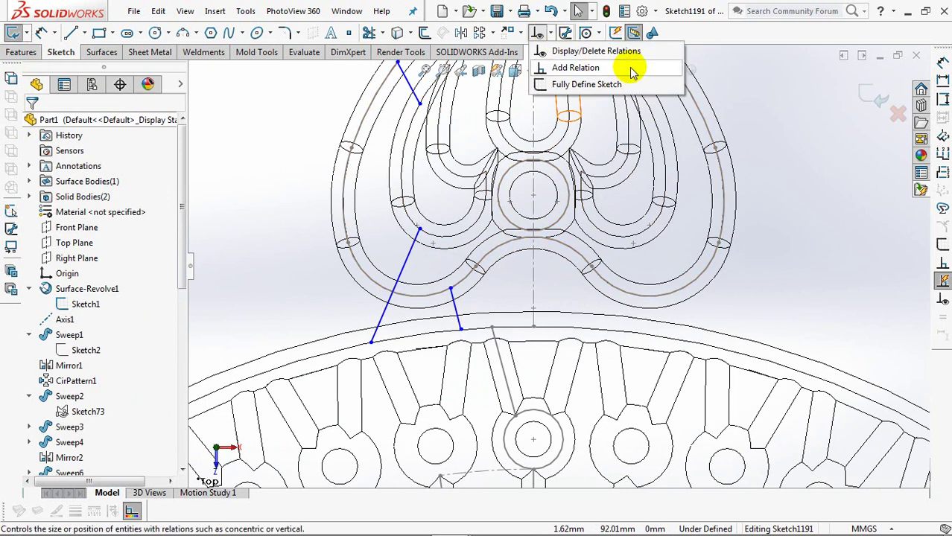
pyautogui.click(574, 67)
pyautogui.click(456, 312)
pyautogui.click(532, 440)
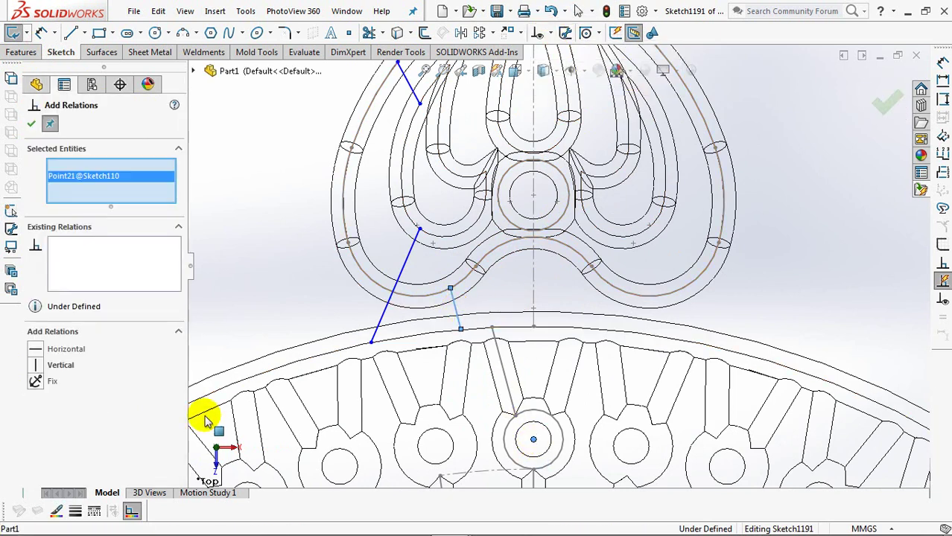
pyautogui.click(30, 123)
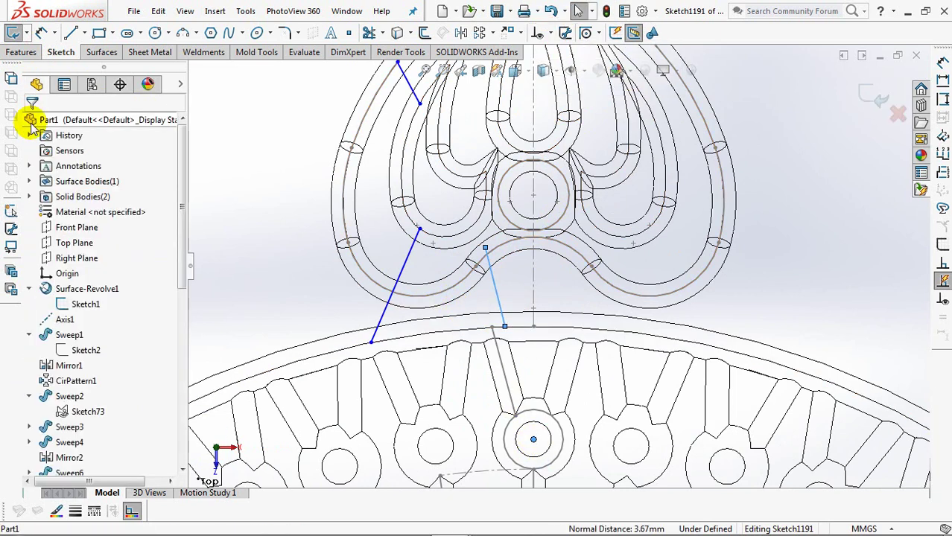
# Dimension the angle between the short rim-to-heart line and the vertical centreline as 22.5°
pyautogui.click(41, 33)
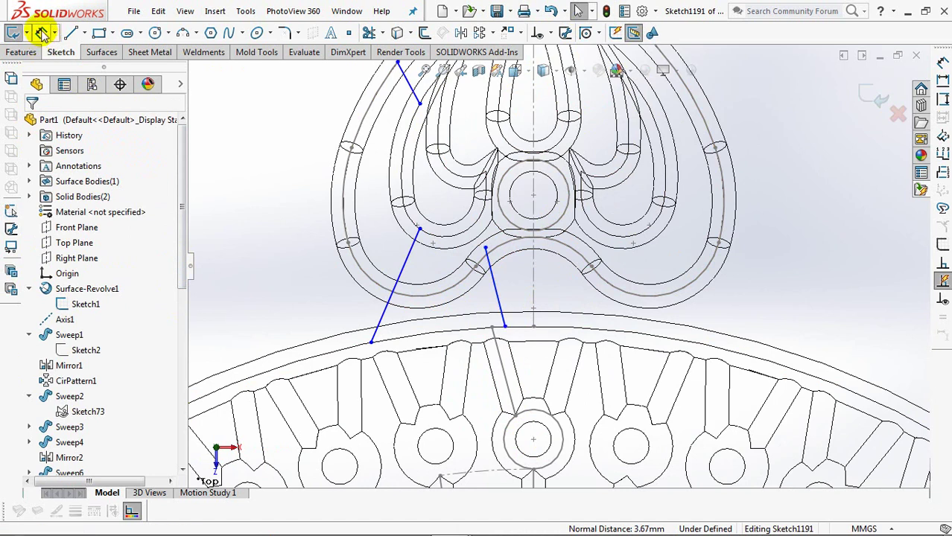
pyautogui.click(501, 298)
pyautogui.click(531, 277)
pyautogui.click(519, 279)
pyautogui.write('22.5')
pyautogui.click(456, 268)
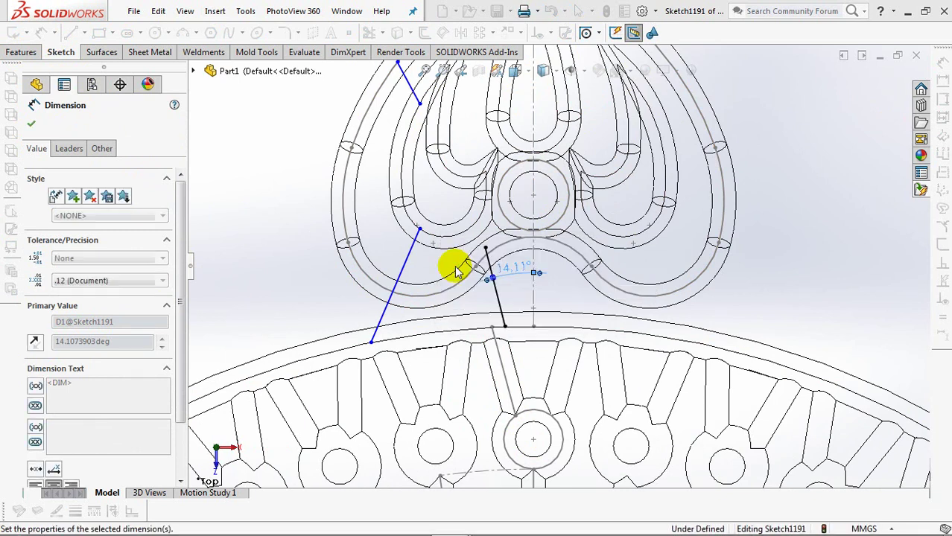
# Dimension the angle between the long slanted leaf-to-rim line and the short rim-to-heart line as 45°
pyautogui.click(409, 270)
pyautogui.click(474, 302)
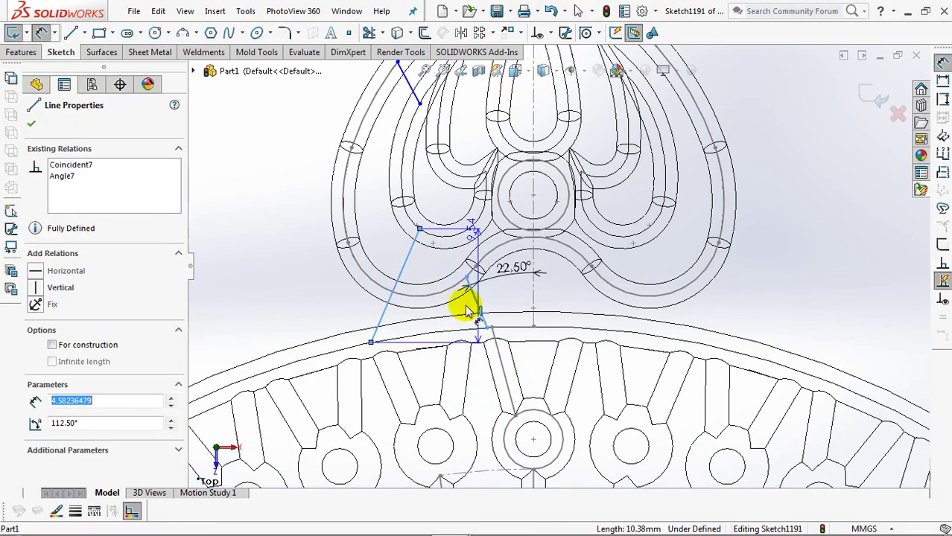
pyautogui.click(425, 365)
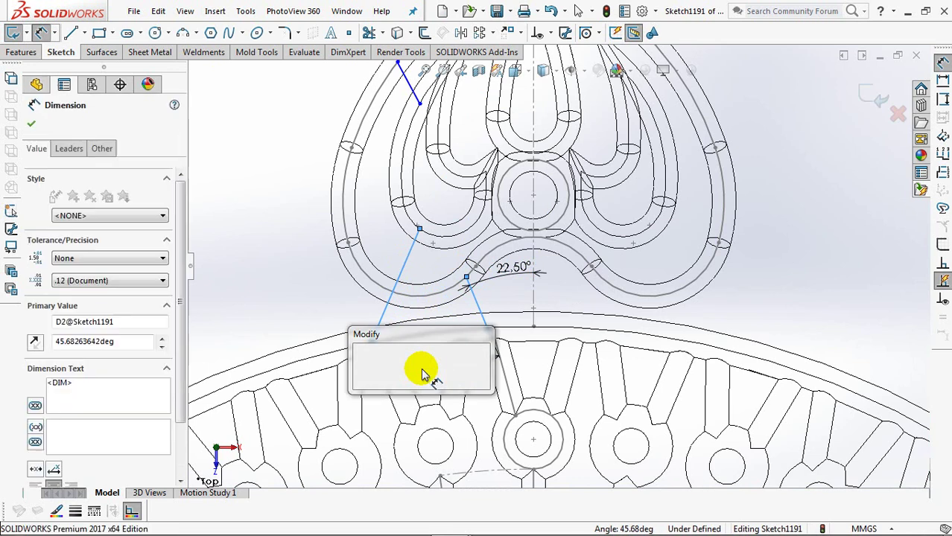
pyautogui.write('45')
pyautogui.click(360, 363)
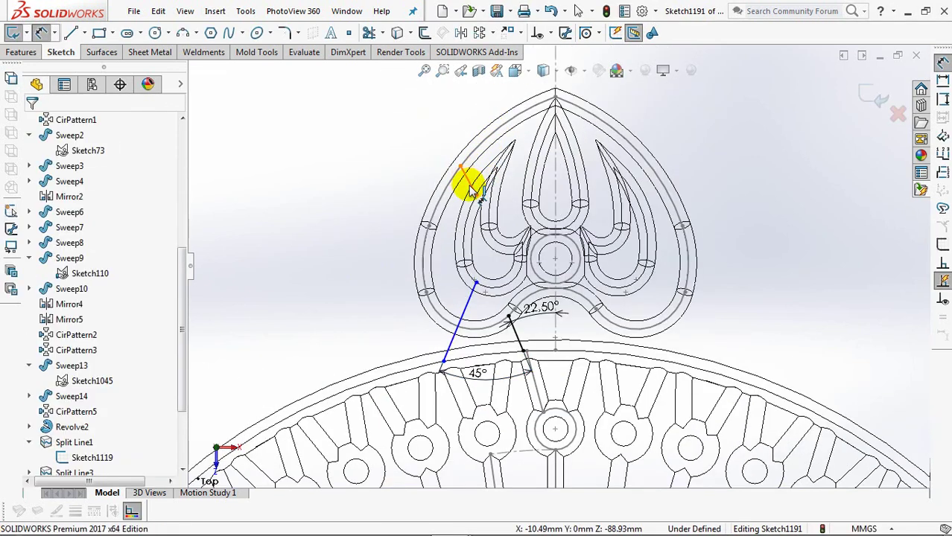
# Dimension the angle between the upper short leaf-to-heart line and the vertical centreline as 22.5°
pyautogui.click(472, 181)
pyautogui.click(557, 191)
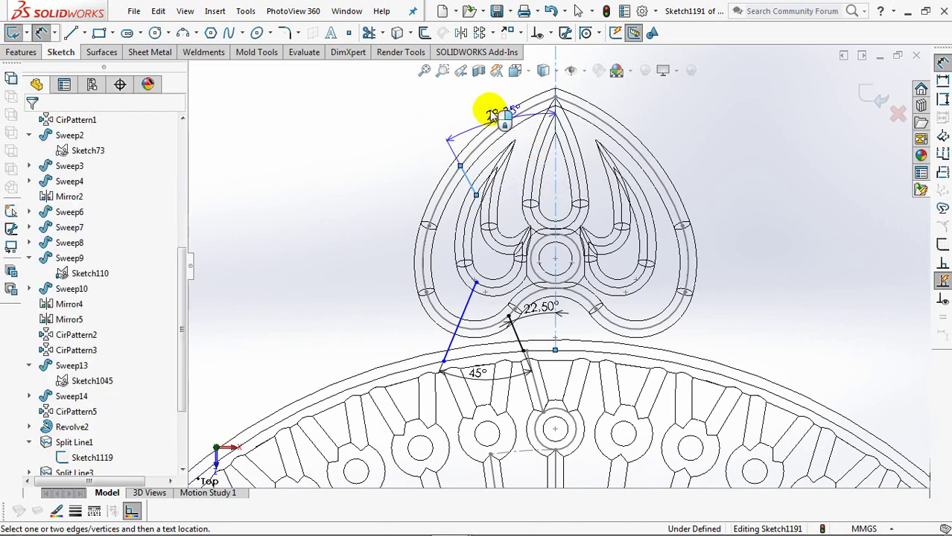
pyautogui.click(481, 102)
pyautogui.write('22.5')
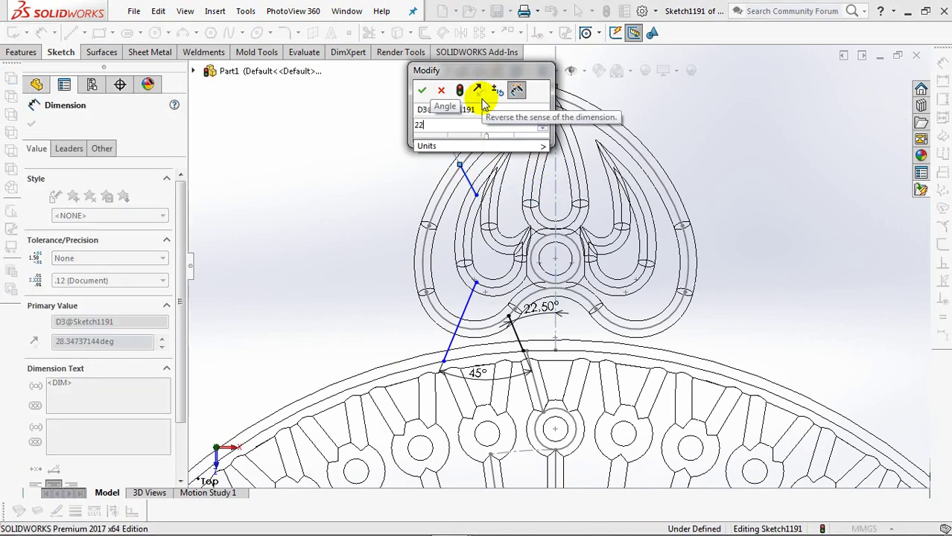
pyautogui.click(421, 90)
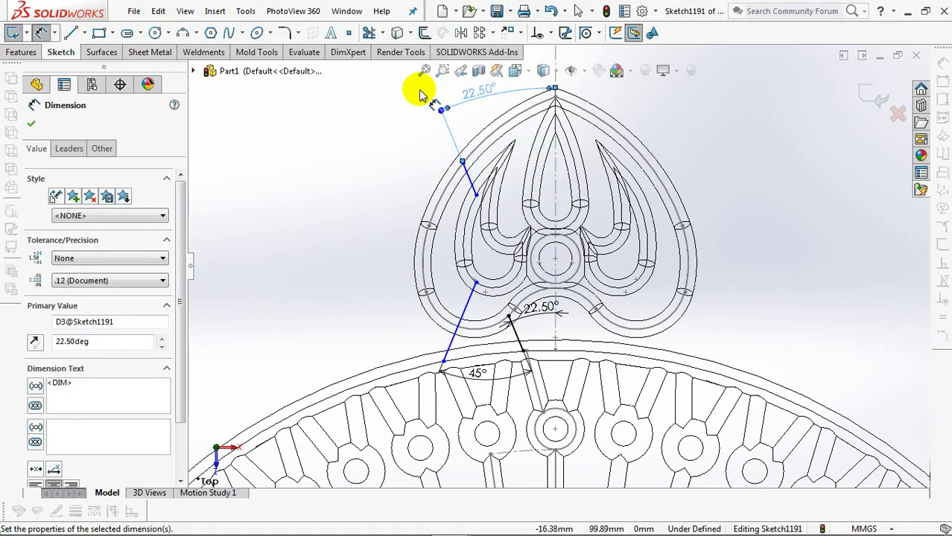
pyautogui.click(420, 94)
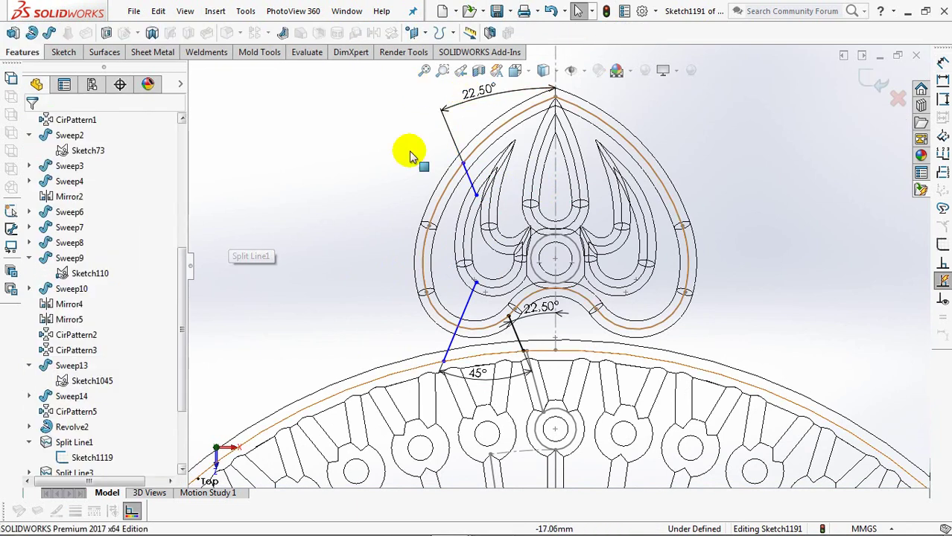
# Show Sketch73, used by Sweep3, so its geometry can be referenced from the connecting-line sketch
pyautogui.keyDown('shift'); pyautogui.moveTo(380, 189); pyautogui.dragTo(381, 219, button='middle'); pyautogui.keyUp('shift')
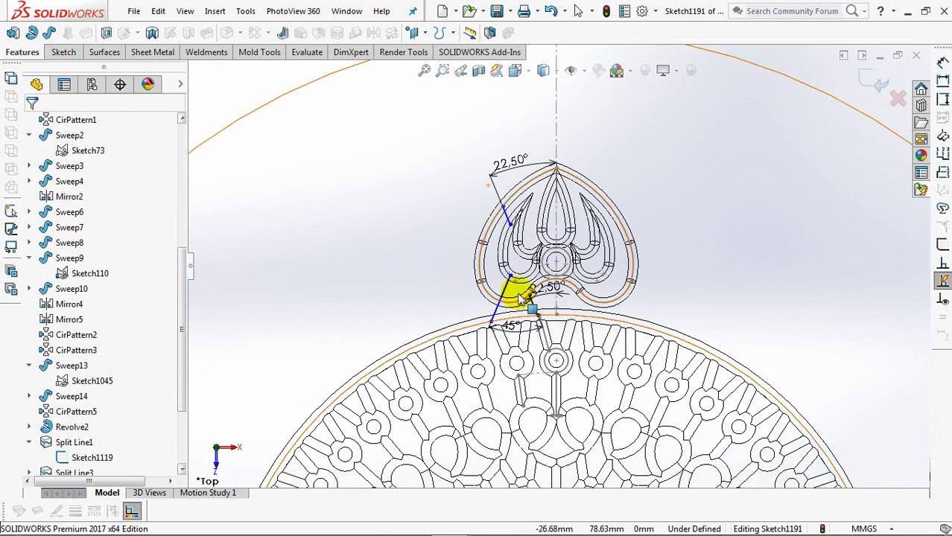
pyautogui.click(28, 166)
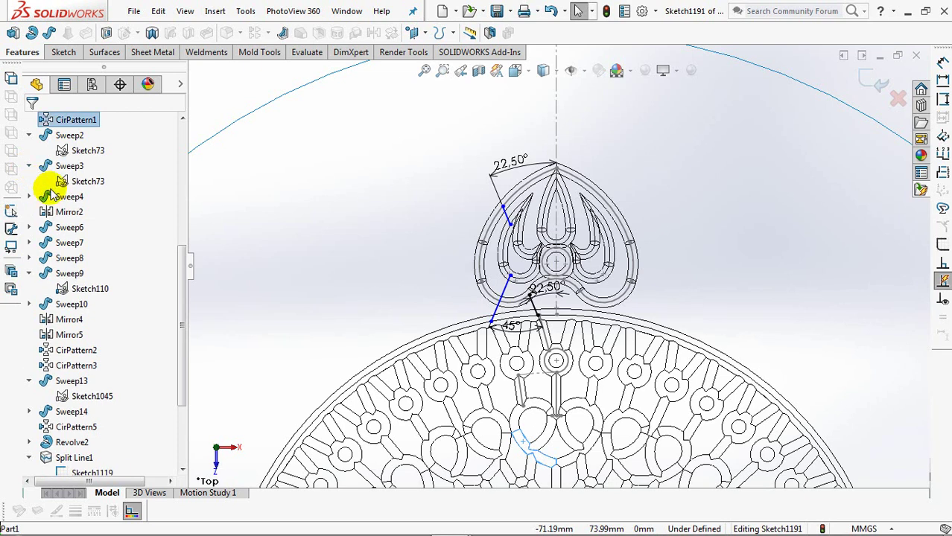
pyautogui.click(59, 186)
pyautogui.click(70, 160)
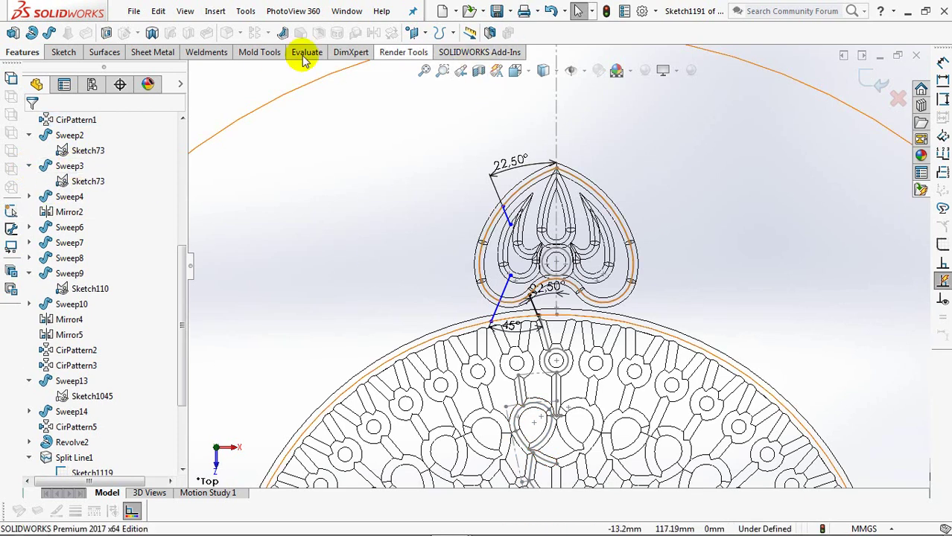
# Make the long slanted line's rim endpoint coincident with the slanted construction line of Sketch73, then exit the sketch
pyautogui.click(64, 52)
pyautogui.click(551, 35)
pyautogui.click(573, 67)
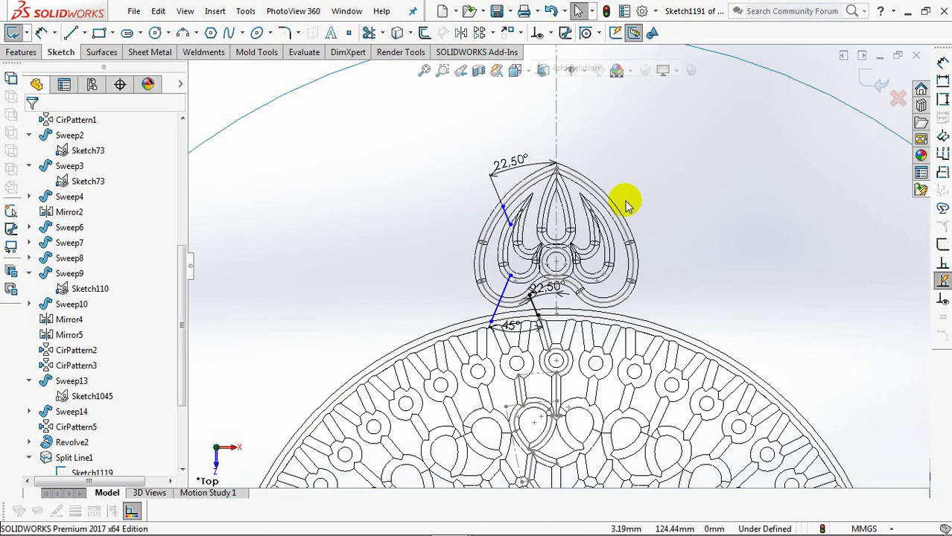
pyautogui.click(489, 325)
pyautogui.click(516, 455)
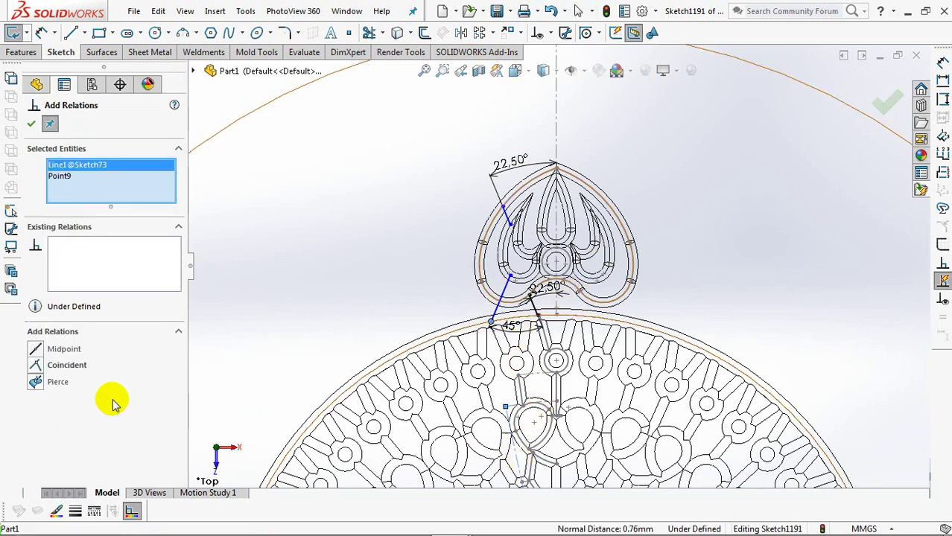
pyautogui.click(35, 365)
pyautogui.click(31, 129)
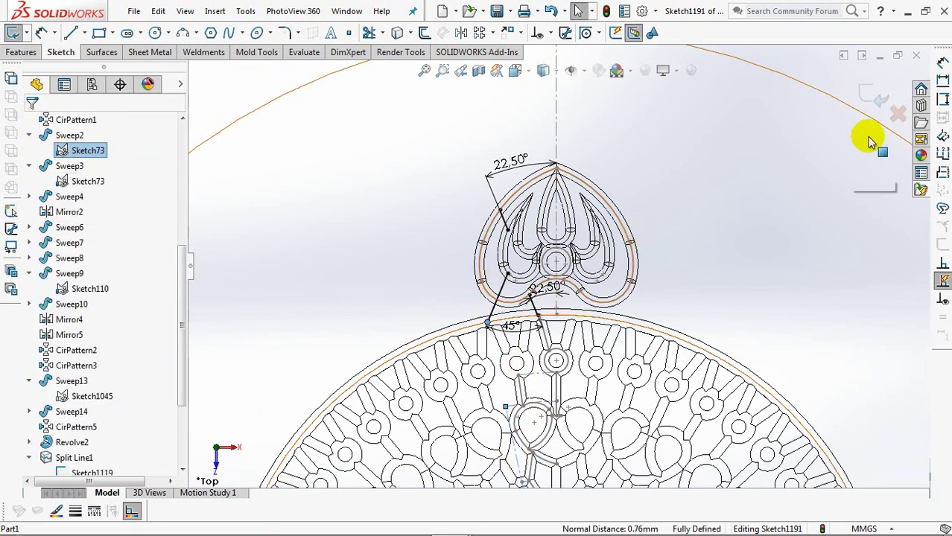
pyautogui.click(873, 94)
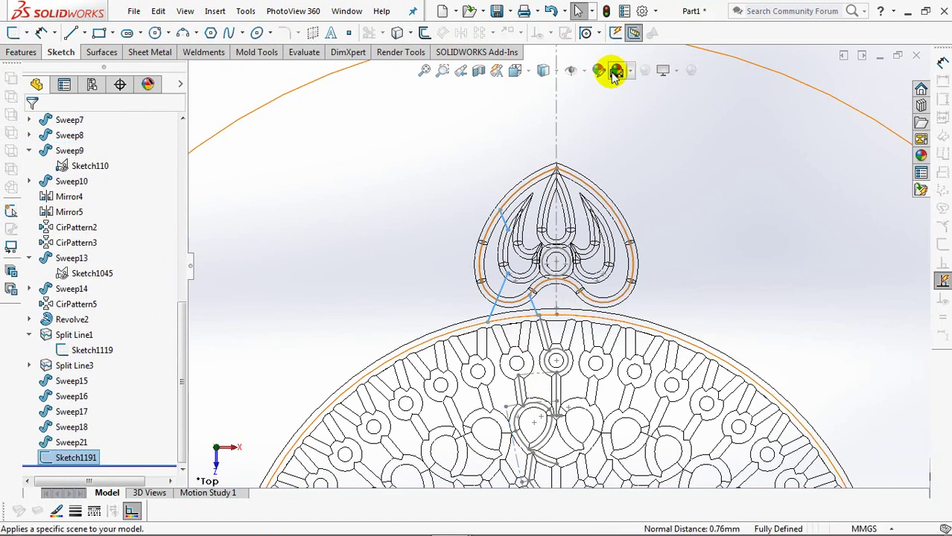
# Switch the model's display style to shaded with edges
pyautogui.click(543, 70)
pyautogui.click(542, 95)
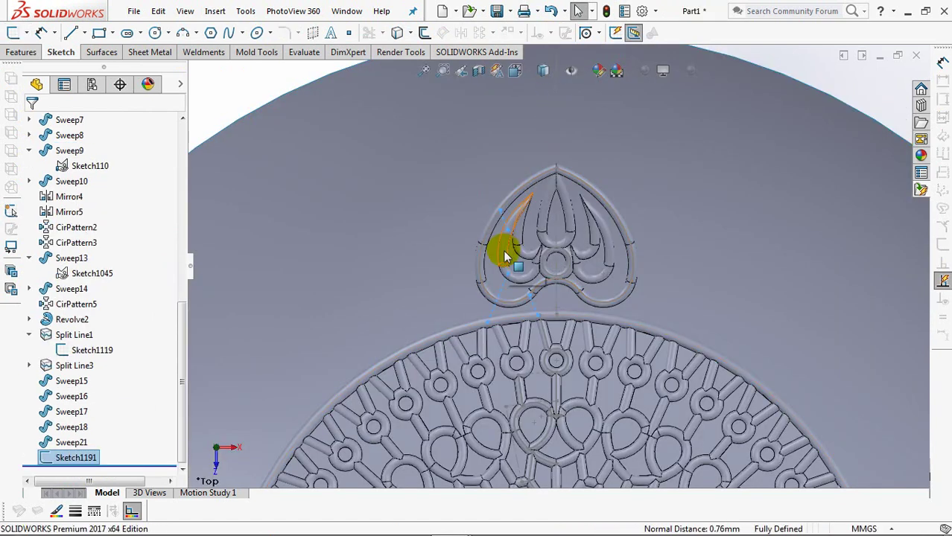
pyautogui.scroll(-5, 506, 227)
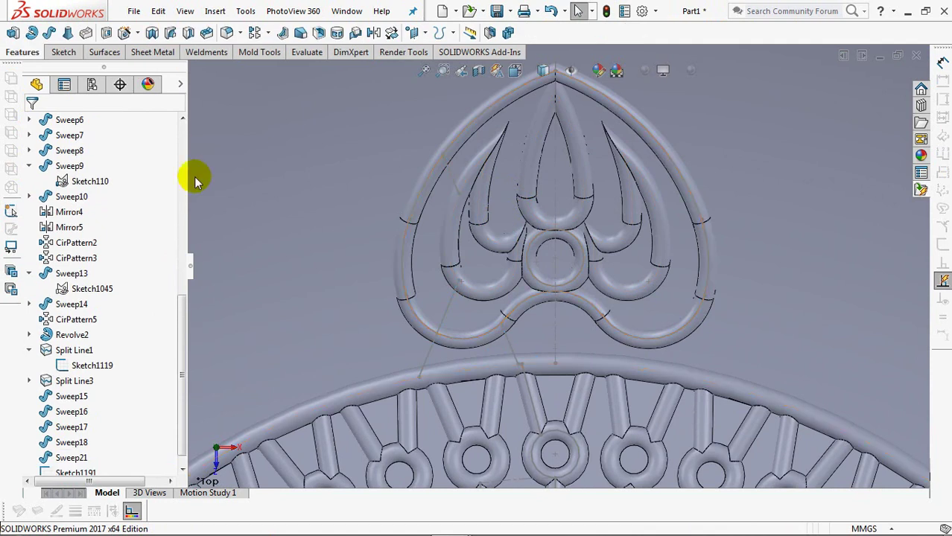
pyautogui.scroll(-2, 185, 331)
# Create a projection split line from the connecting-line sketch on the face inside the heart outline and the surrounding bowl face
pyautogui.click(75, 458)
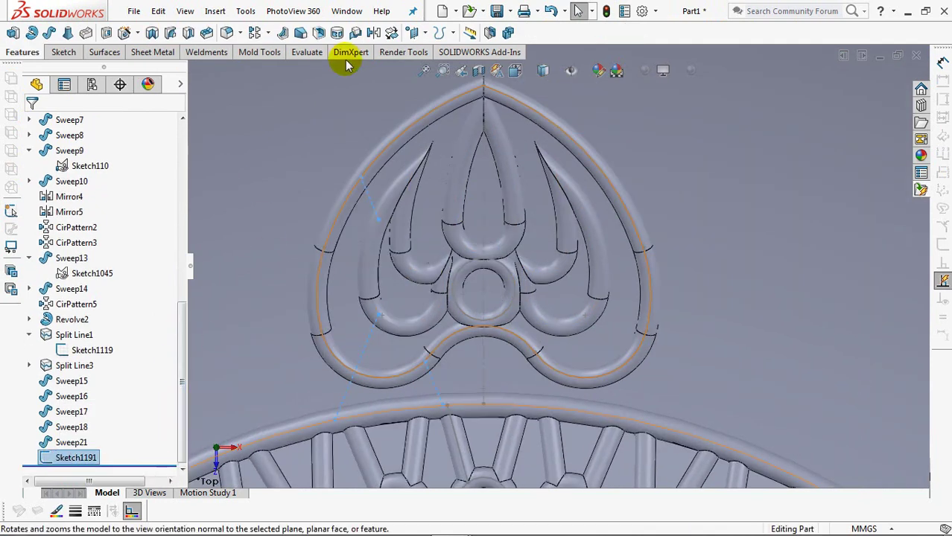
pyautogui.click(441, 32)
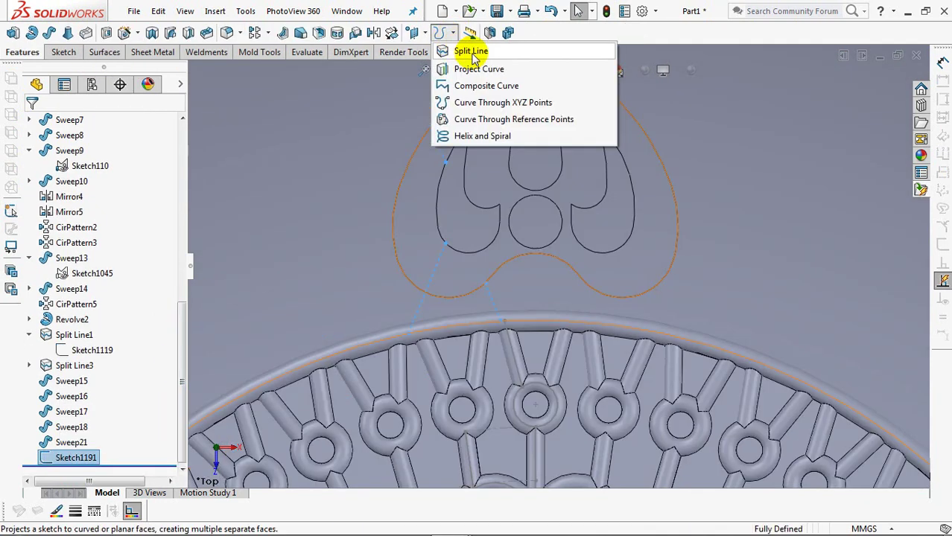
pyautogui.click(447, 50)
pyautogui.click(452, 269)
pyautogui.click(368, 297)
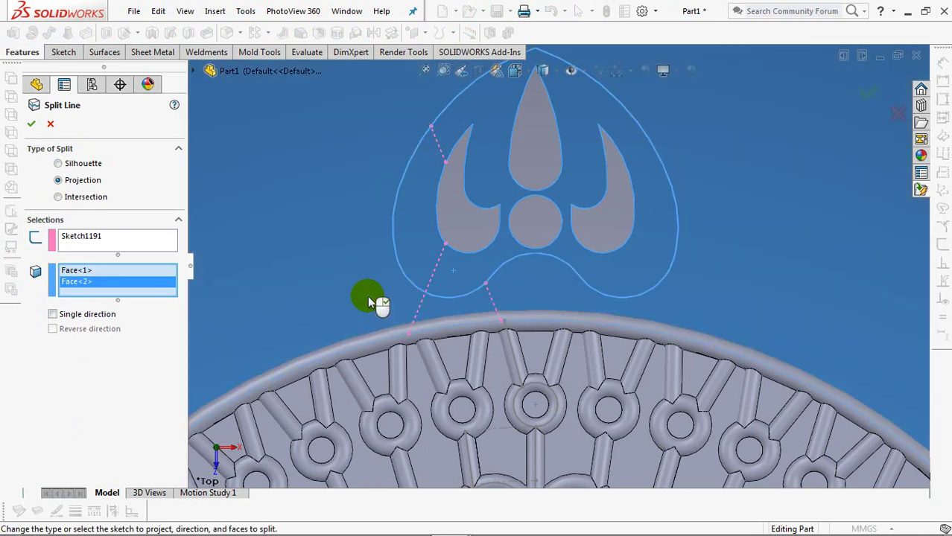
pyautogui.click(30, 124)
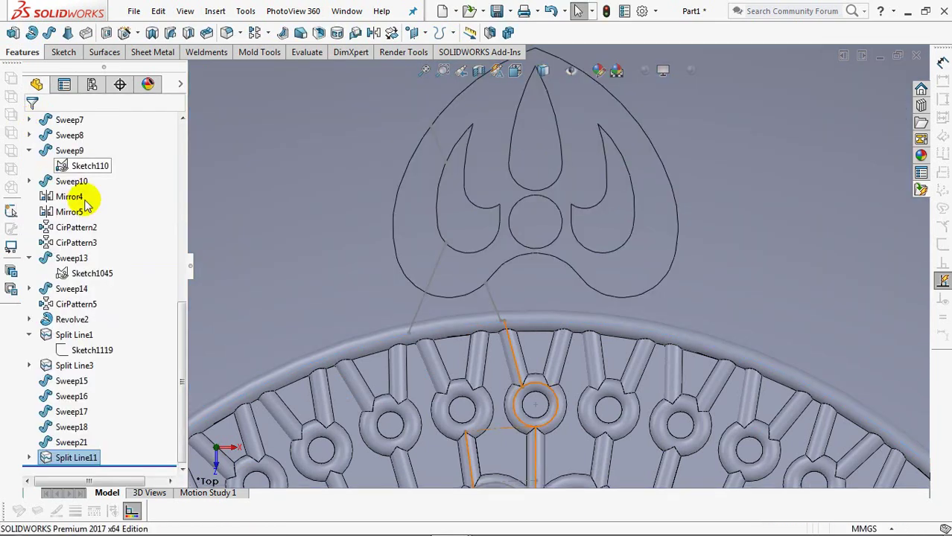
# Start a new sketch on the Top Plane and convert the upper short leaf-to-heart line into it
pyautogui.moveTo(181, 402); pyautogui.dragTo(132, 234)
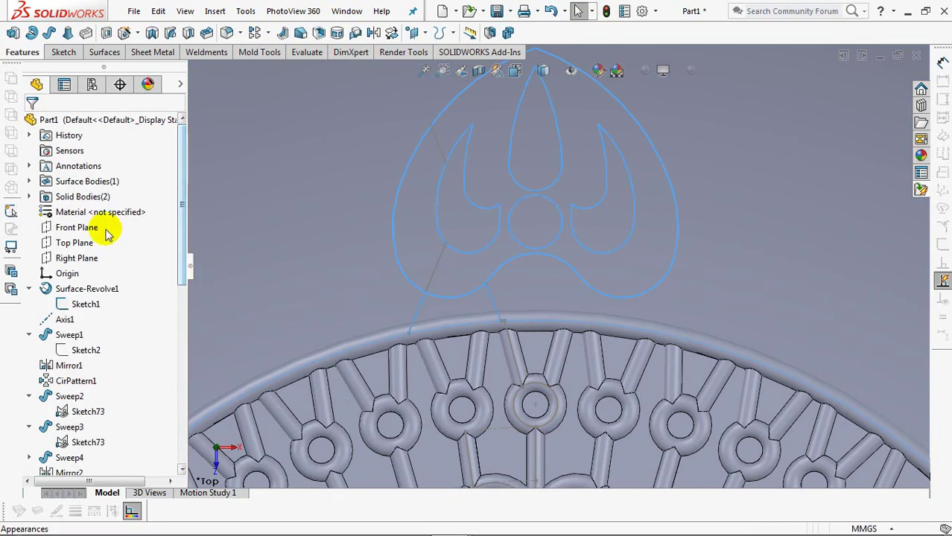
pyautogui.click(63, 246)
pyautogui.click(72, 221)
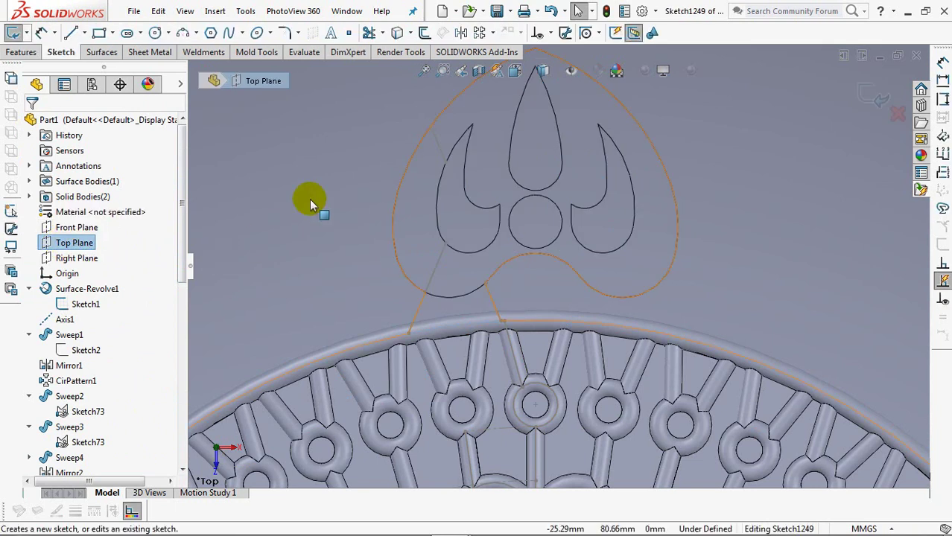
pyautogui.click(442, 153)
pyautogui.click(397, 32)
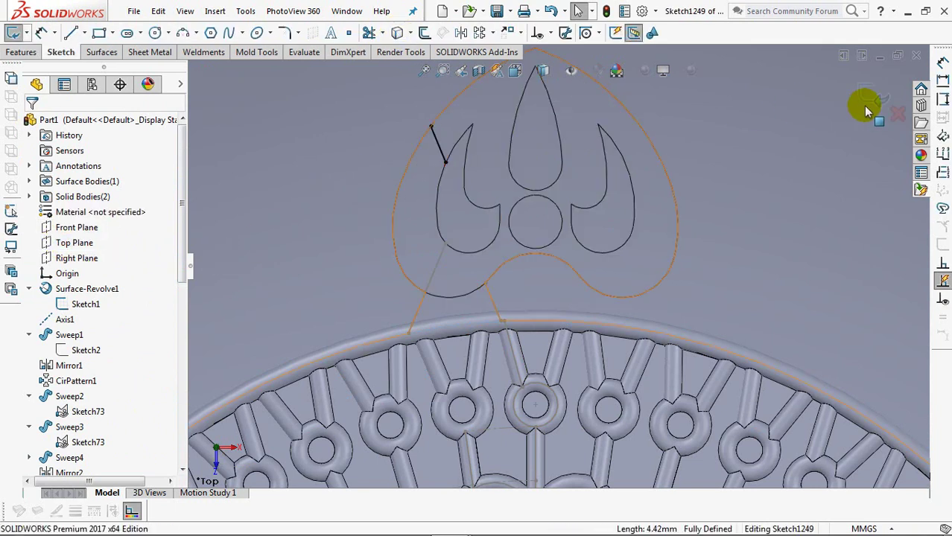
# Hide the connecting-line sketch that belongs to the newest split line
pyautogui.click(29, 442)
pyautogui.click(86, 458)
pyautogui.click(72, 438)
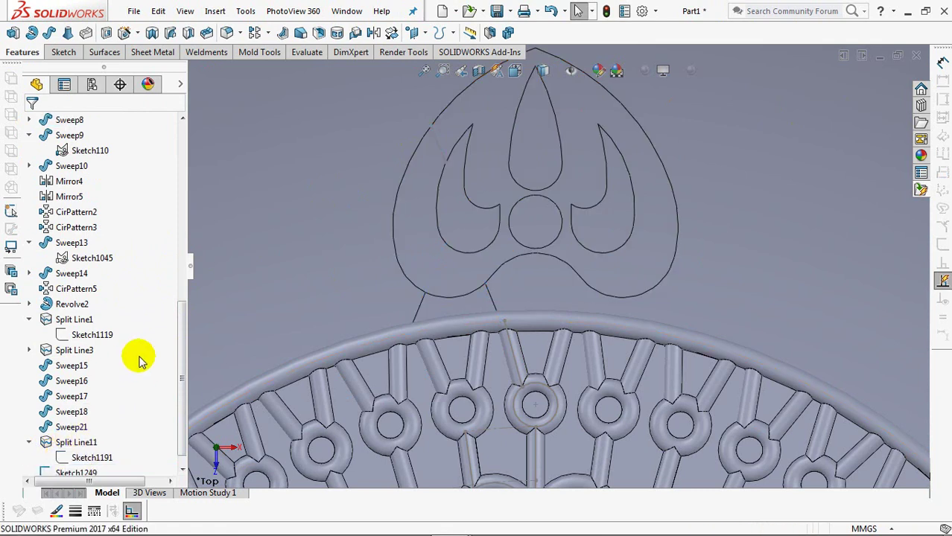
# Project the converted short-line sketch as a curve onto the bowl face inside the heart outline
pyautogui.click(67, 475)
pyautogui.click(447, 32)
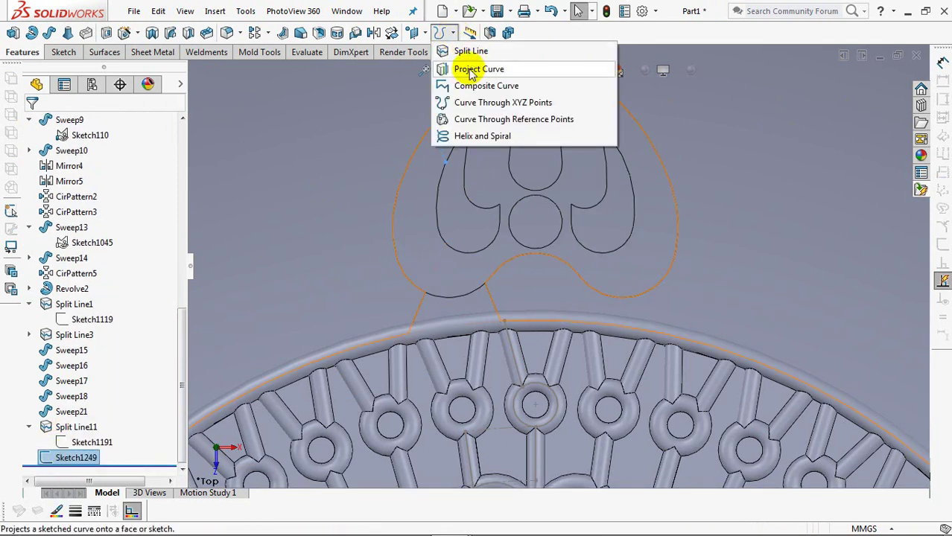
pyautogui.click(465, 65)
pyautogui.click(448, 136)
pyautogui.rightClick(449, 134)
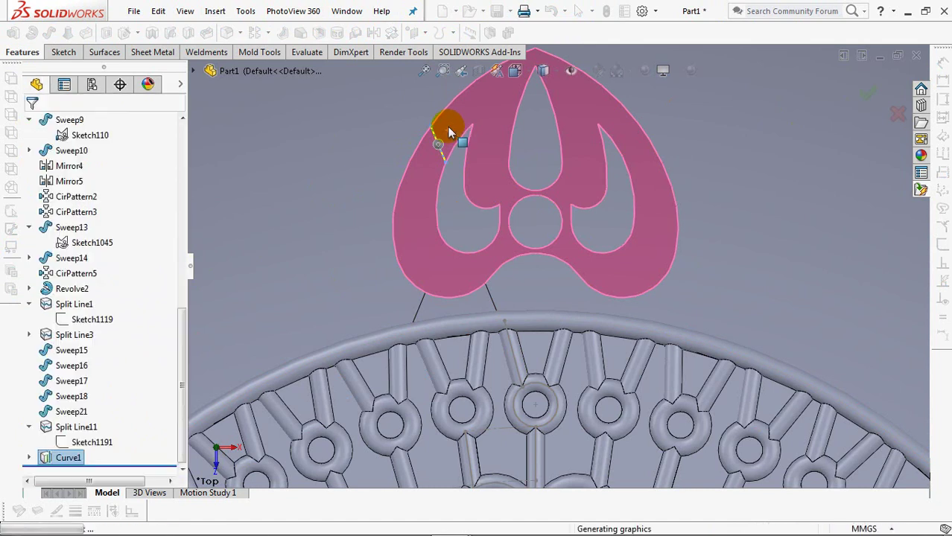
pyautogui.click(216, 373)
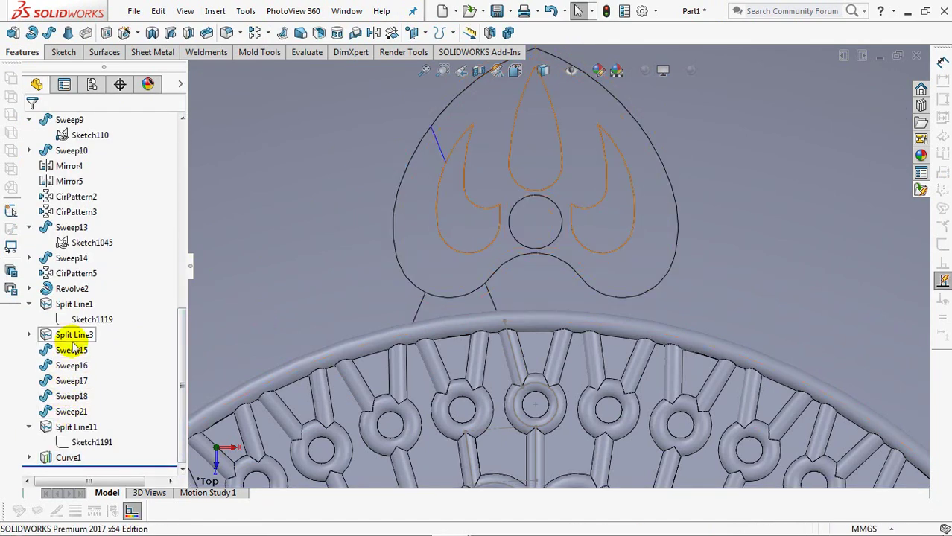
# Show the hidden wire body and sweep a 2 mm circular profile along the projected short curve between the heart outline and side leaf
pyautogui.click(61, 414)
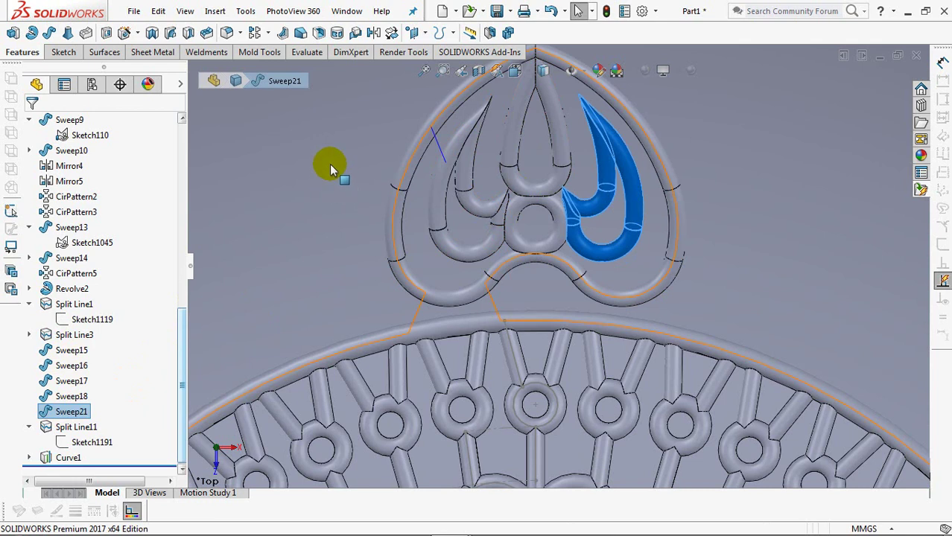
pyautogui.click(49, 32)
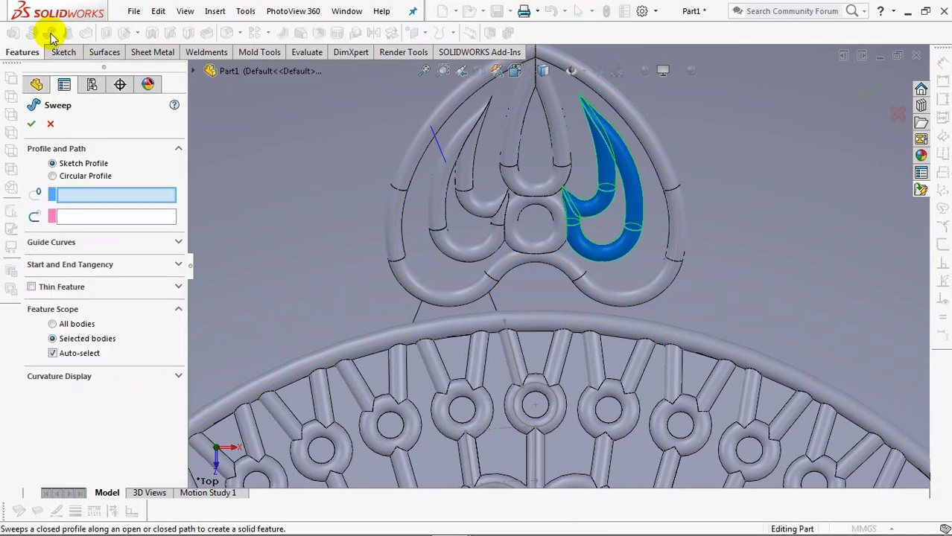
pyautogui.click(52, 176)
pyautogui.write('2')
pyautogui.press('Return')
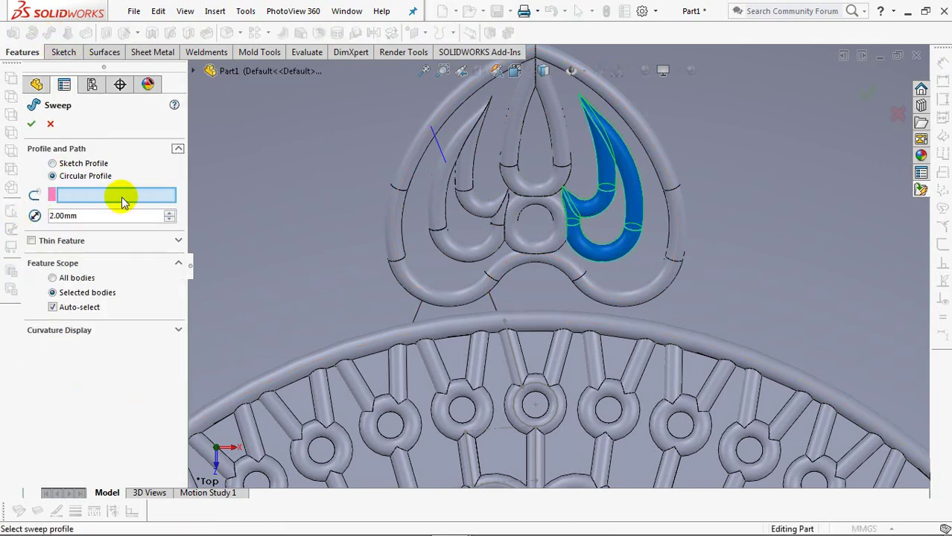
pyautogui.click(444, 158)
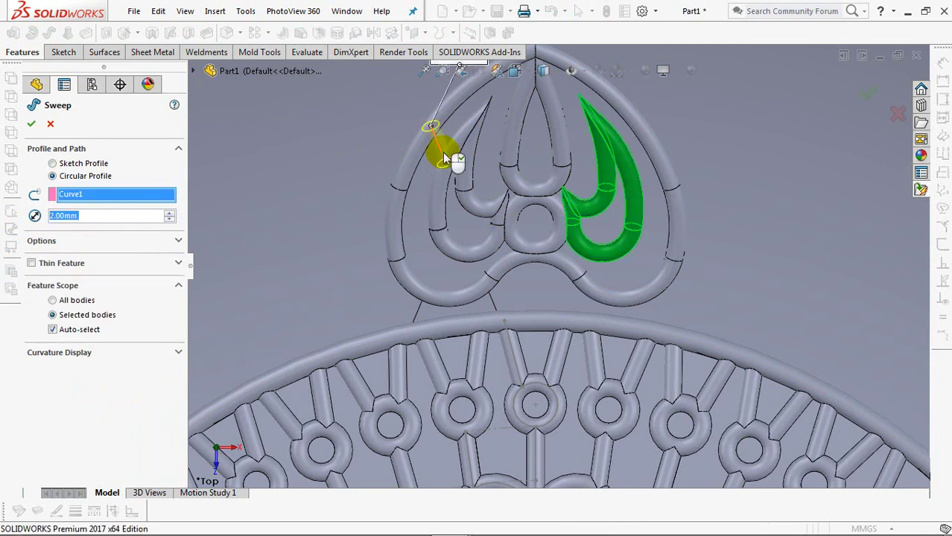
pyautogui.rightClick(444, 158)
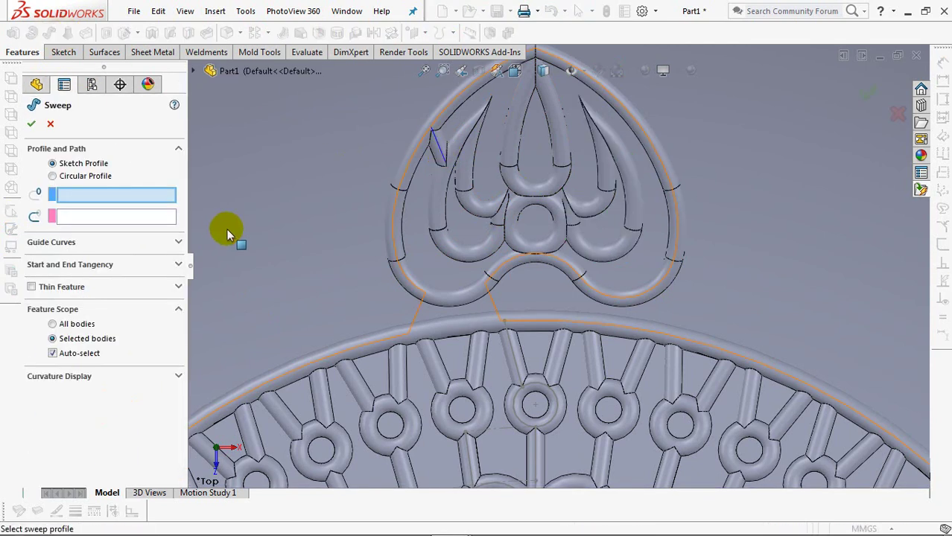
# Sweep a 2 mm circular profile along the short split edge joining the heart's lower notch to the rim
pyautogui.click(52, 175)
pyautogui.write('2')
pyautogui.press('Return')
pyautogui.click(492, 307)
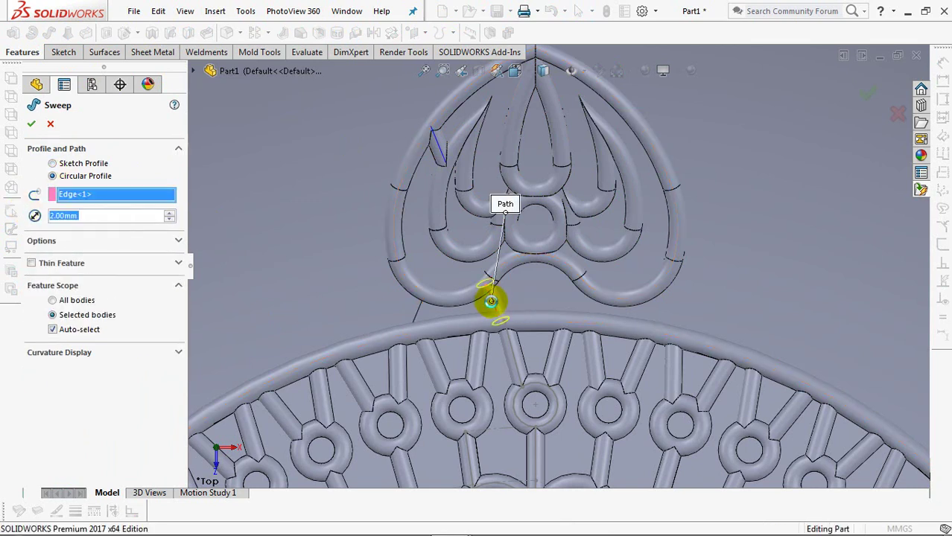
pyautogui.press('Return')
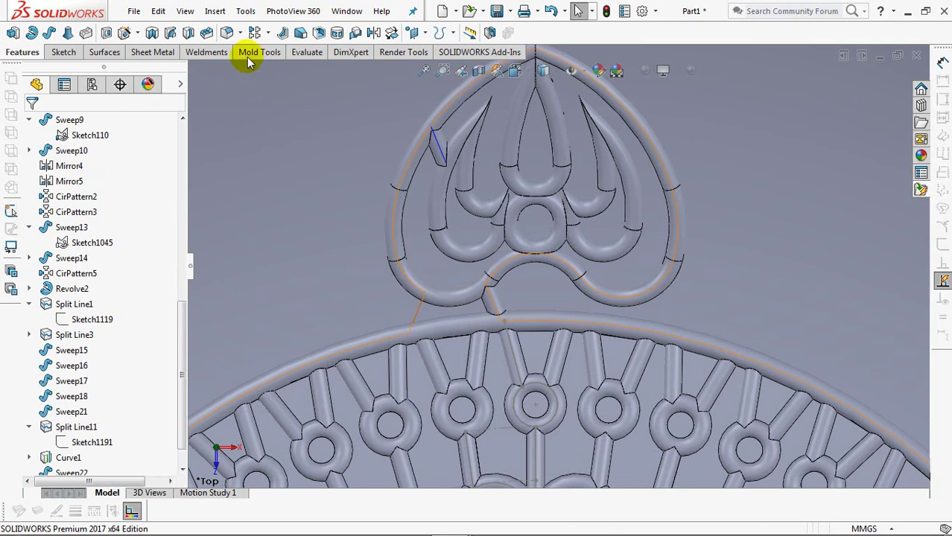
# Sweep a 2 mm circular profile along an open group of the split edges running from the rim across the heart outline to the side leaf
pyautogui.click(49, 33)
pyautogui.click(52, 176)
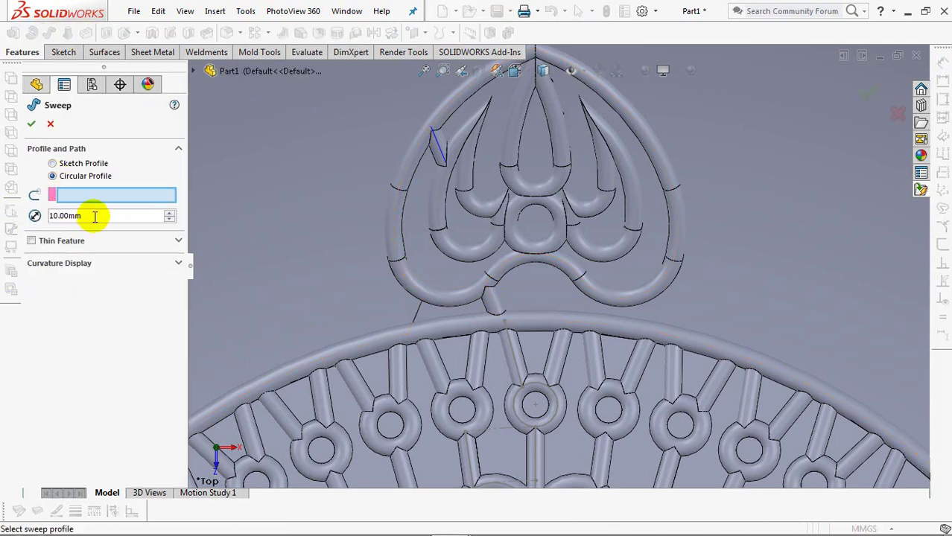
pyautogui.rightClick(127, 198)
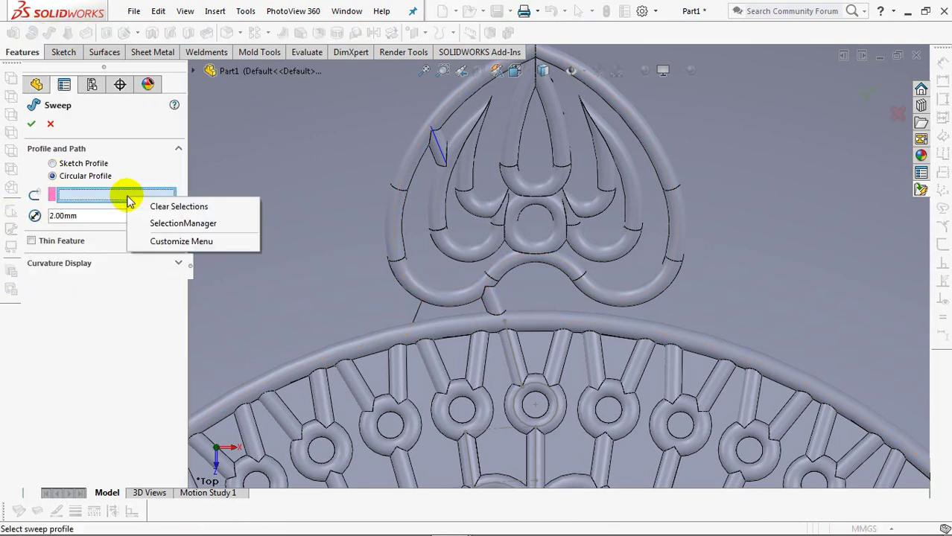
pyautogui.click(161, 223)
pyautogui.click(417, 313)
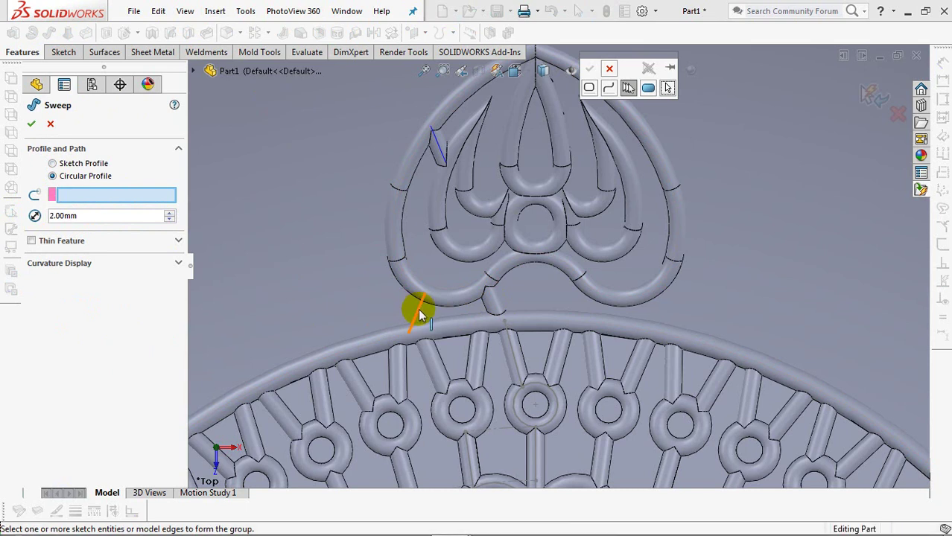
pyautogui.rightClick(432, 283)
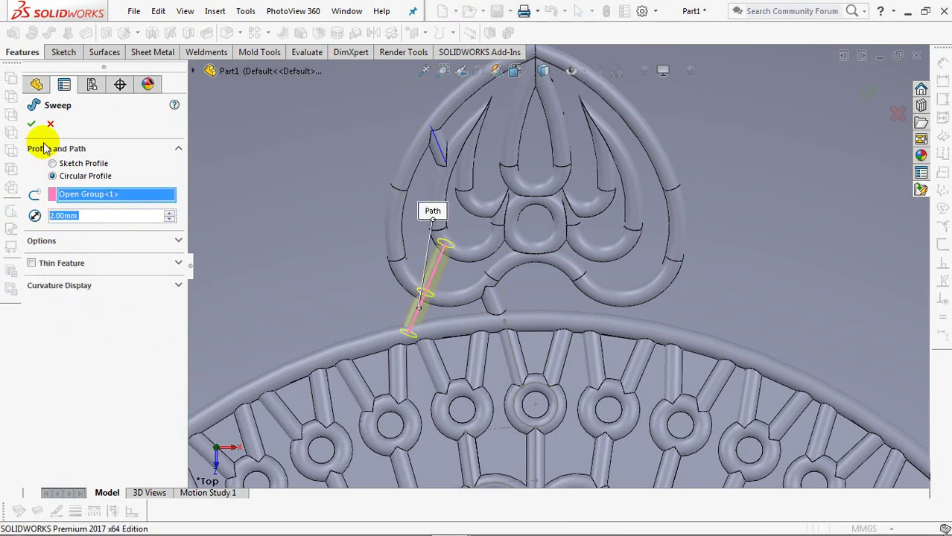
pyautogui.click(30, 123)
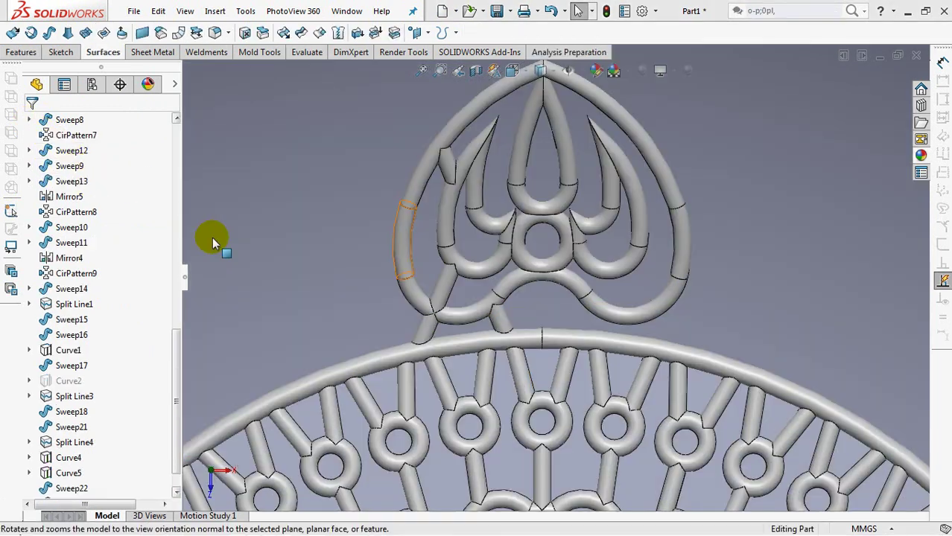
# Mirror the three connecting-wire sweeps about the Right Plane
pyautogui.moveTo(177, 346); pyautogui.dragTo(195, 144)
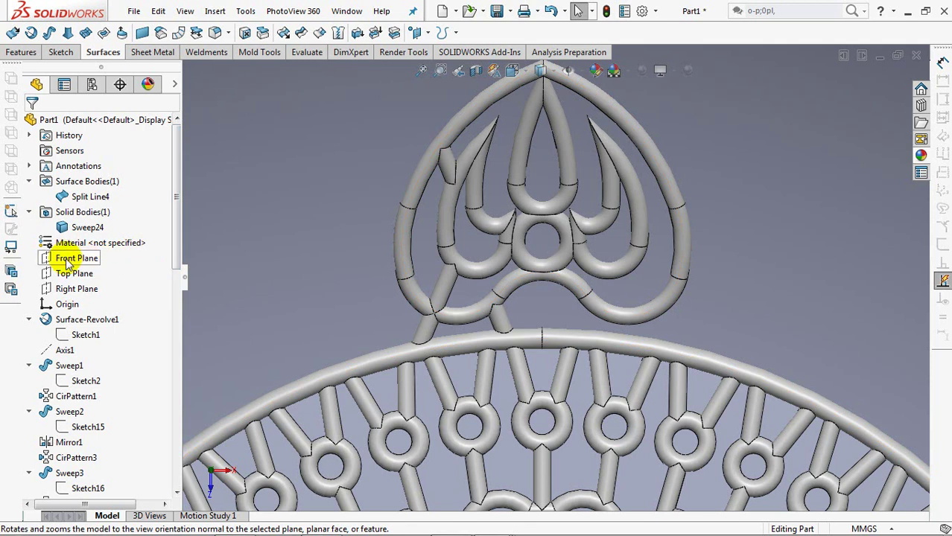
pyautogui.click(68, 289)
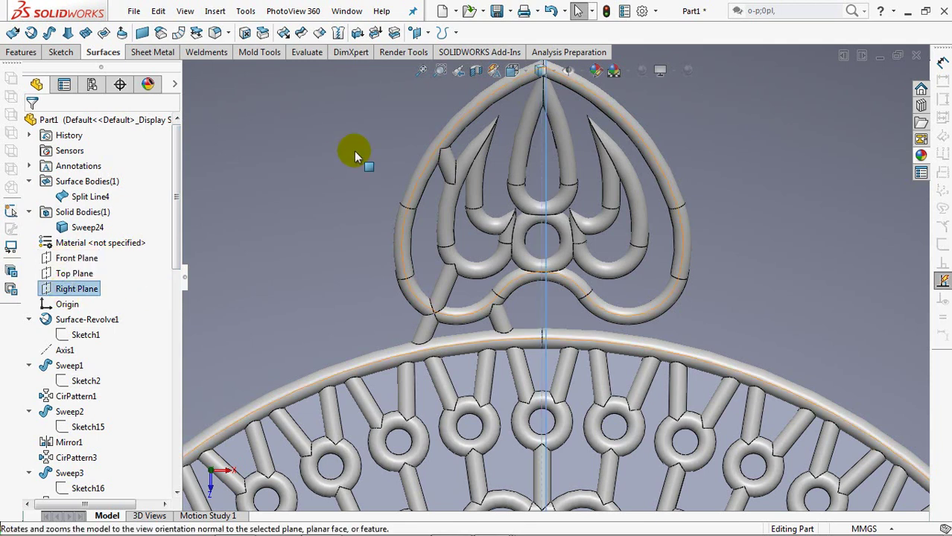
pyautogui.click(20, 54)
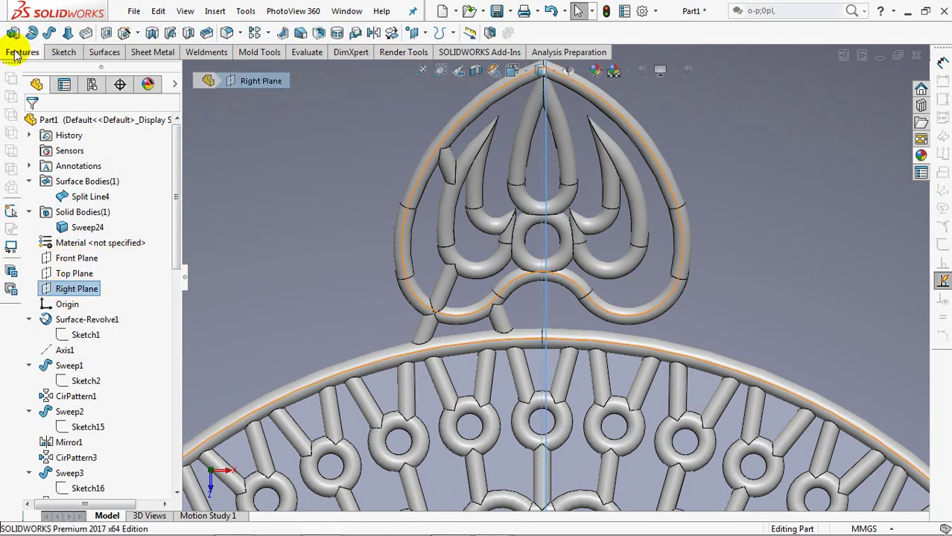
pyautogui.click(376, 32)
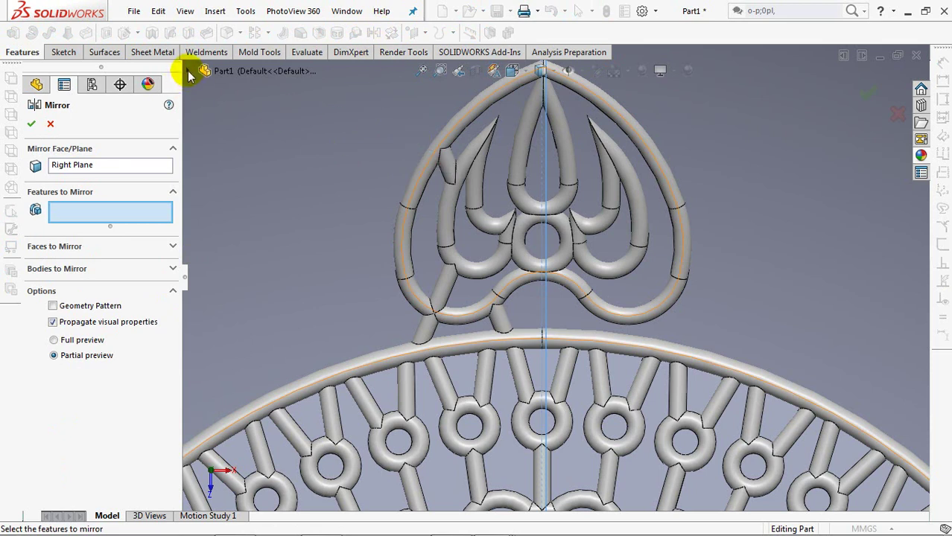
pyautogui.click(447, 168)
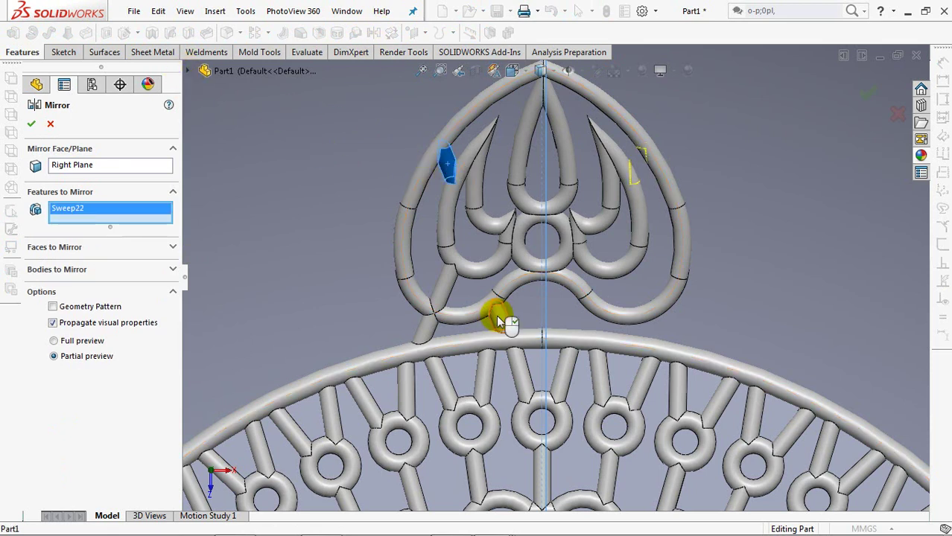
pyautogui.click(496, 315)
pyautogui.click(421, 329)
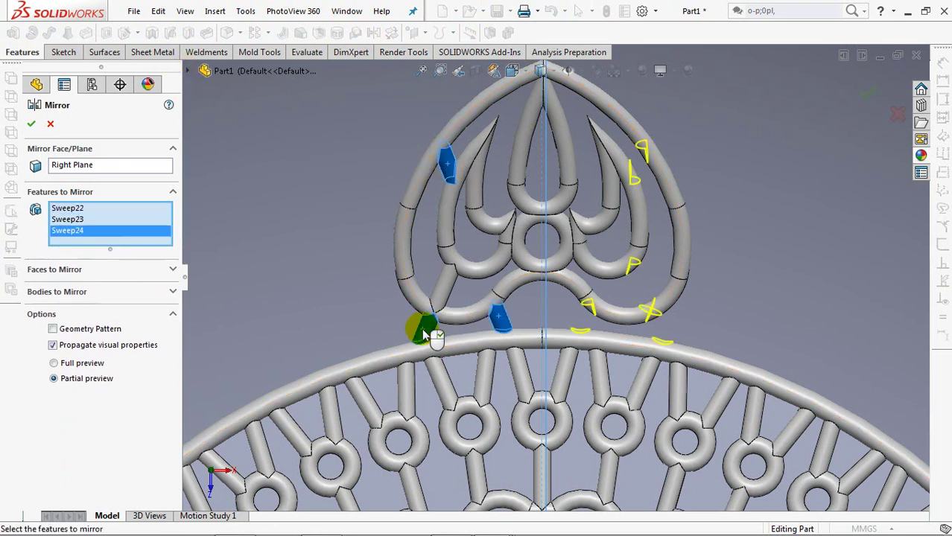
pyautogui.click(31, 123)
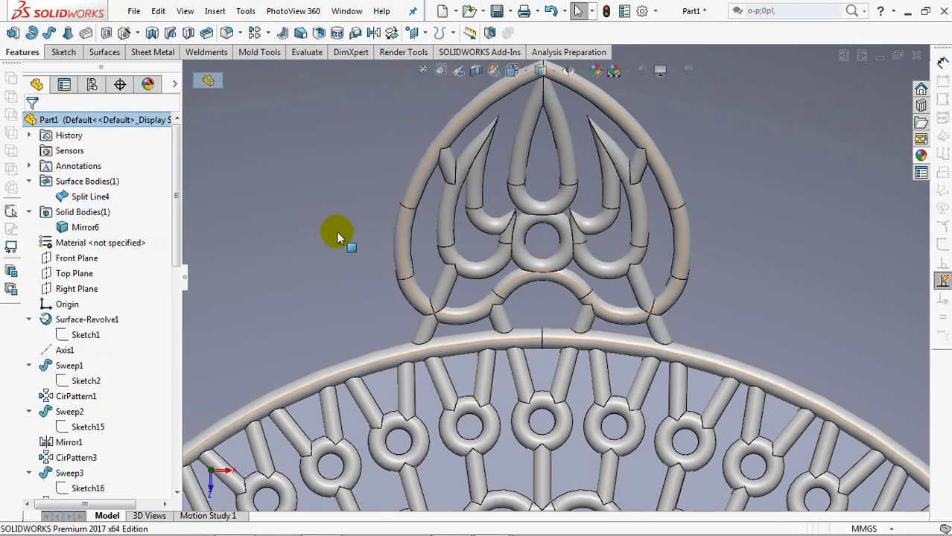
# Circular-pattern the mirrored connectors, heart outline and central leaf around Axis1 with 15 equally spaced instances over 360 degrees
pyautogui.click(64, 350)
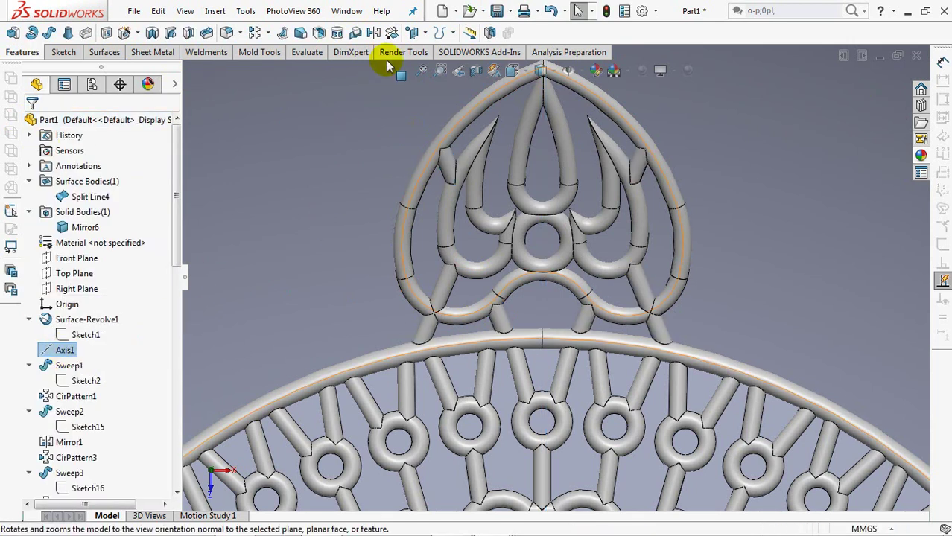
pyautogui.click(268, 32)
pyautogui.click(359, 67)
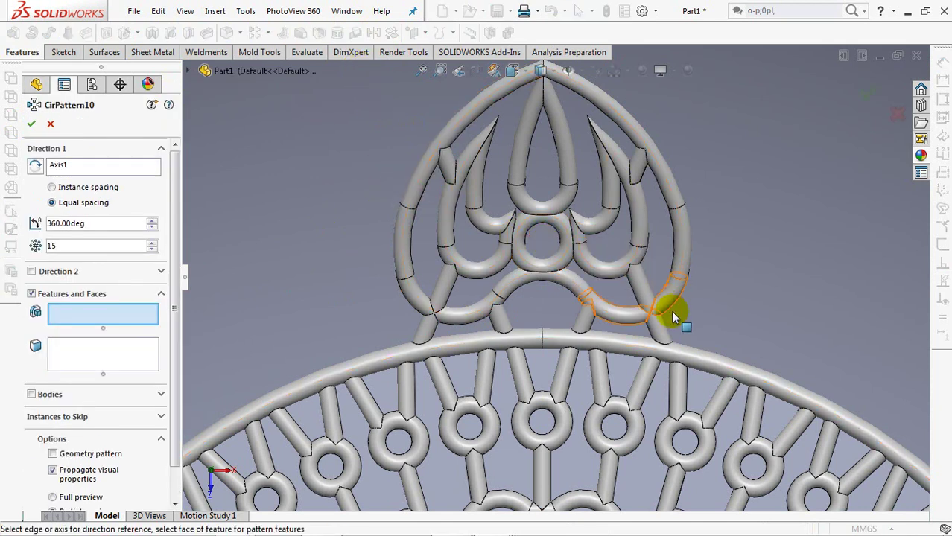
pyautogui.click(662, 337)
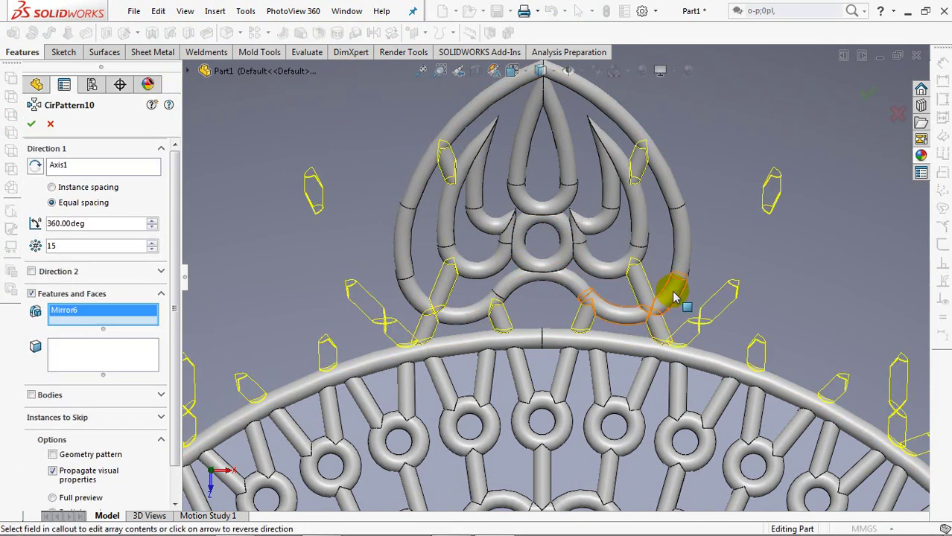
pyautogui.click(671, 297)
pyautogui.click(569, 156)
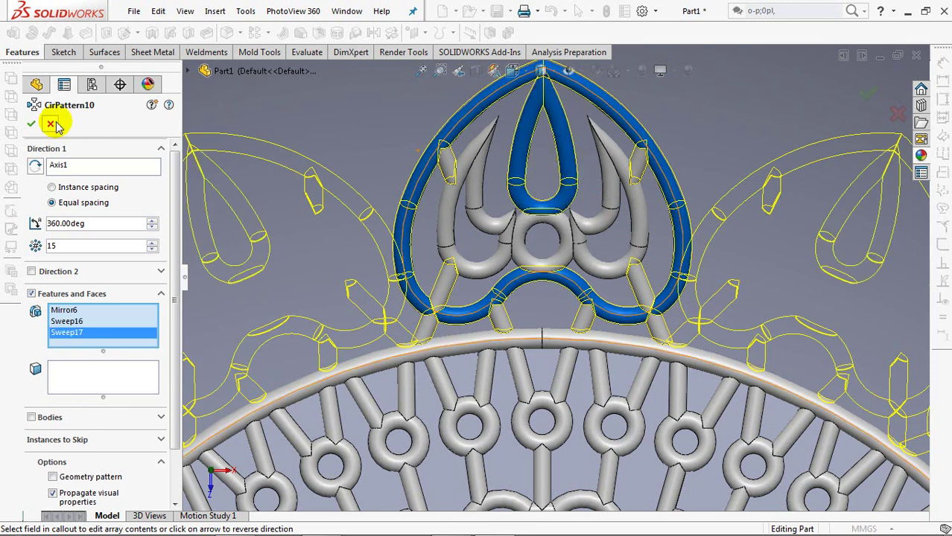
pyautogui.click(30, 122)
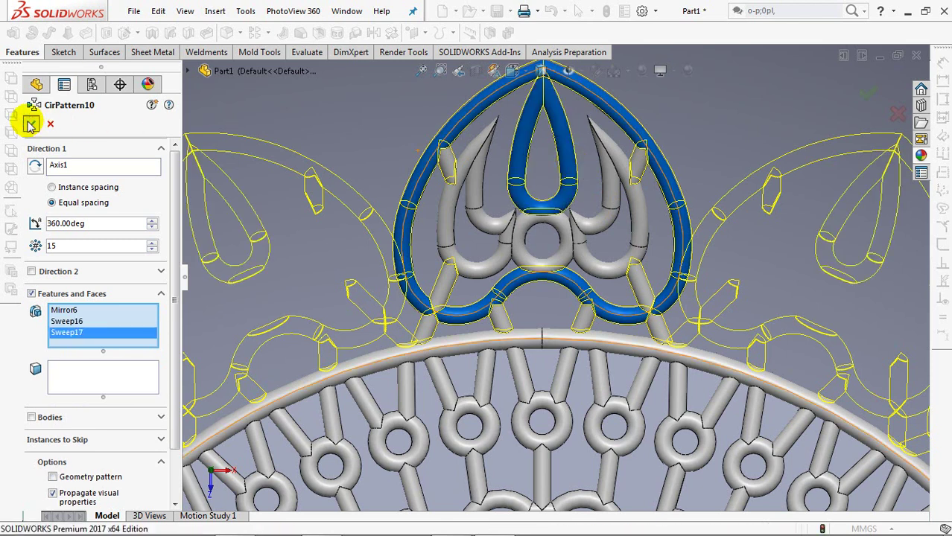
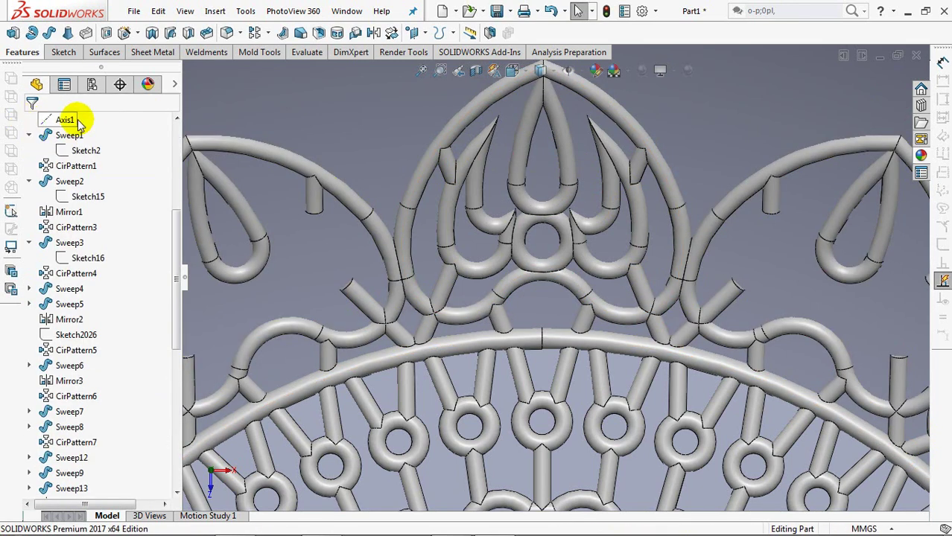
# Circular-pattern the small ring and both side leaves inside the heart around Axis1 with 15 equally spaced instances over 360 degrees
pyautogui.moveTo(177, 223); pyautogui.dragTo(175, 152)
pyautogui.click(61, 306)
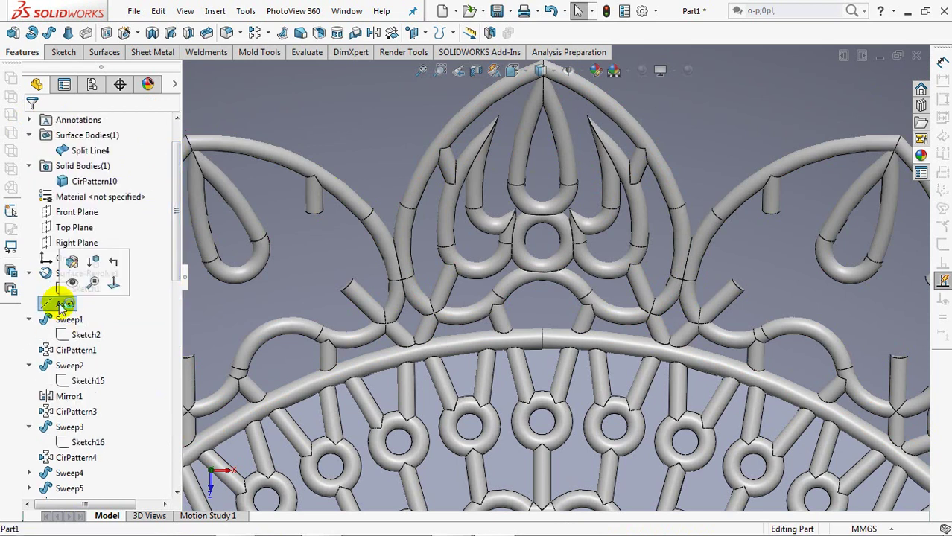
pyautogui.click(269, 37)
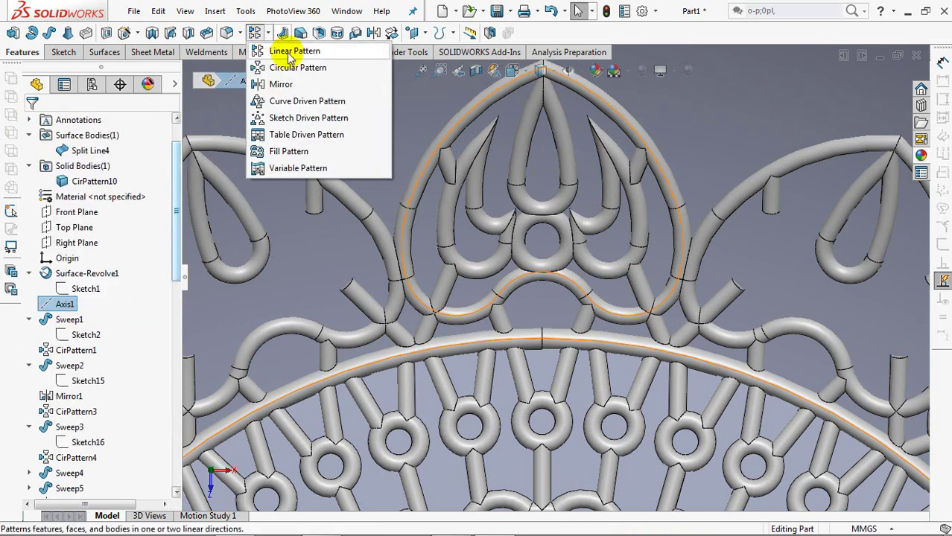
pyautogui.click(348, 66)
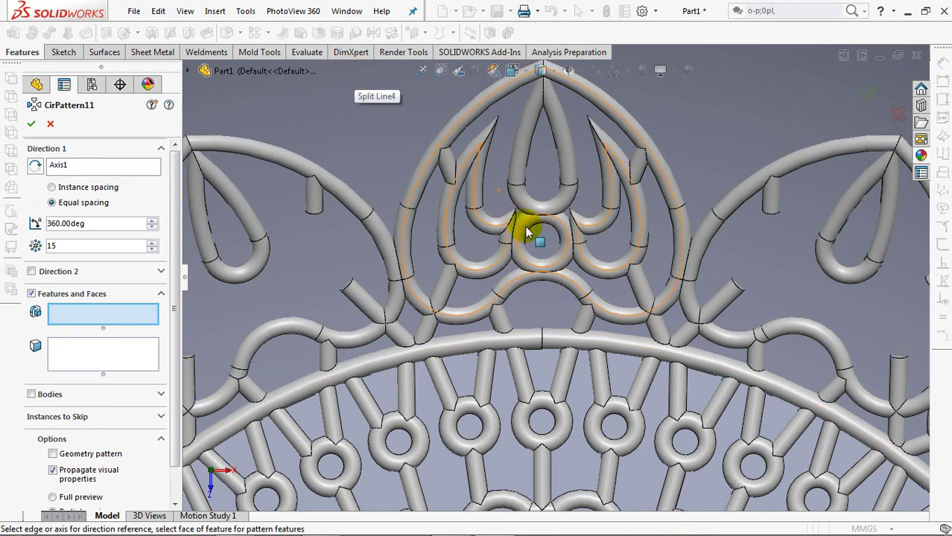
pyautogui.click(555, 261)
pyautogui.click(506, 272)
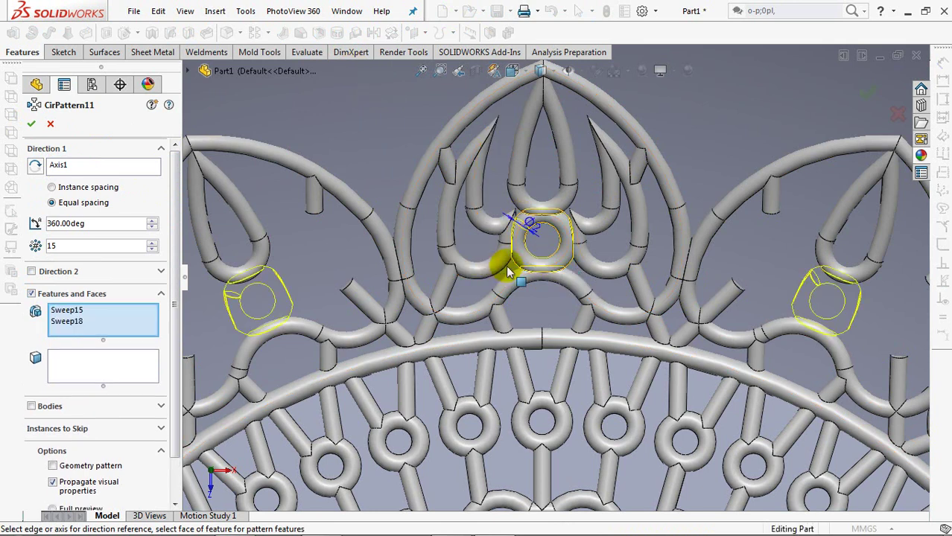
pyautogui.click(592, 265)
pyautogui.click(63, 164)
pyautogui.click(32, 124)
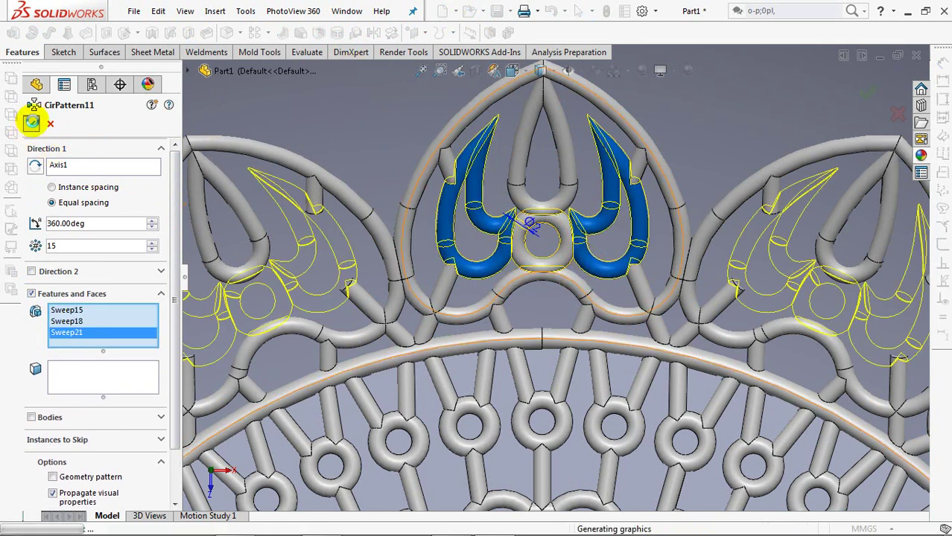
# Examine the complete petal pattern on the bowl in the trimetric view and from a steeper angle
pyautogui.click(456, 160)
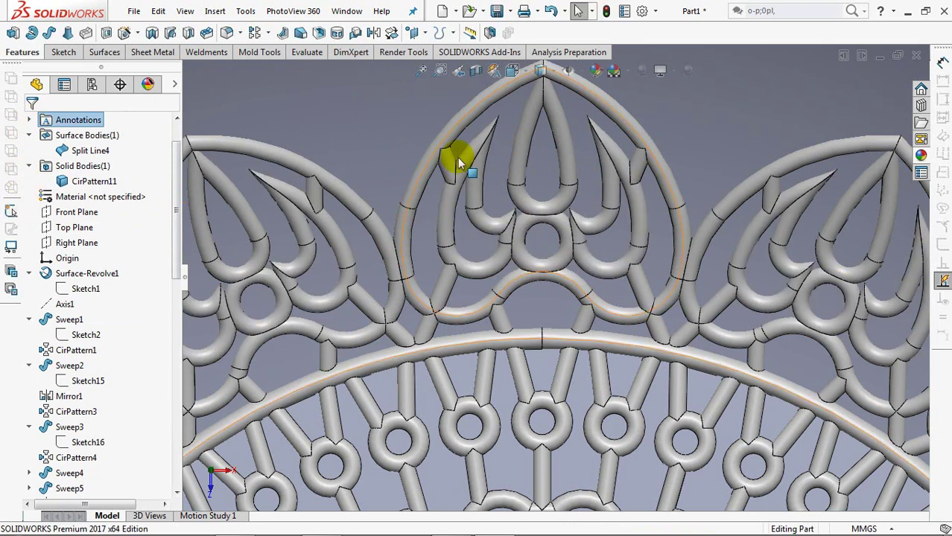
pyautogui.scroll(8, 732, 221)
pyautogui.moveTo(680, 298); pyautogui.dragTo(633, 155, button='middle')
pyautogui.click(512, 71)
pyautogui.click(588, 107)
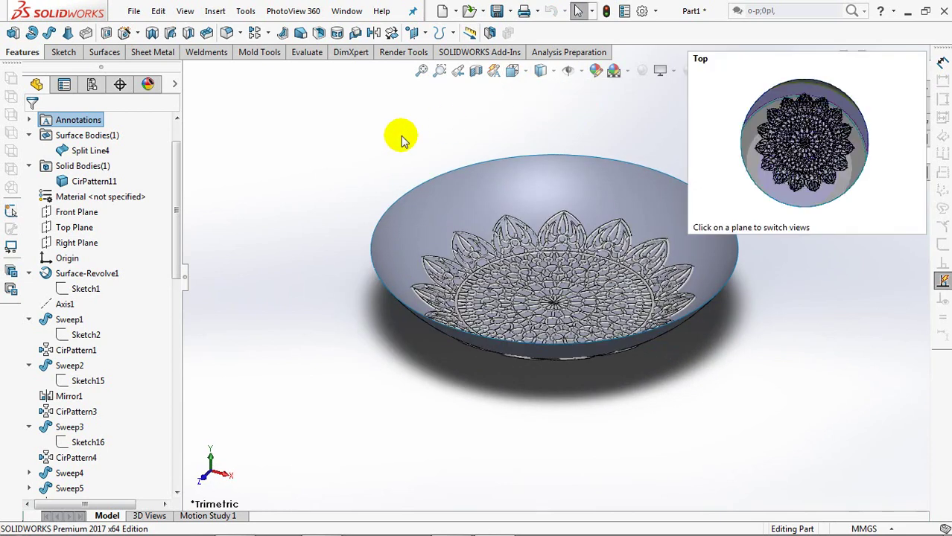
pyautogui.moveTo(309, 234); pyautogui.dragTo(659, 166, button='middle')
pyautogui.scroll(-3, 734, 149)
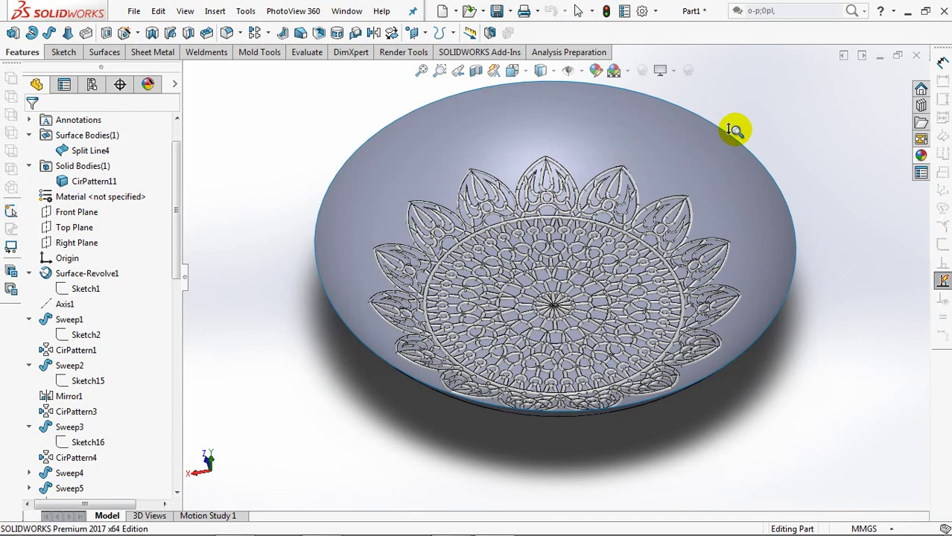
# Show the bowl's profile sketch and create a reference plane through its straight base line at 45 degrees to the Top Plane
pyautogui.click(63, 290)
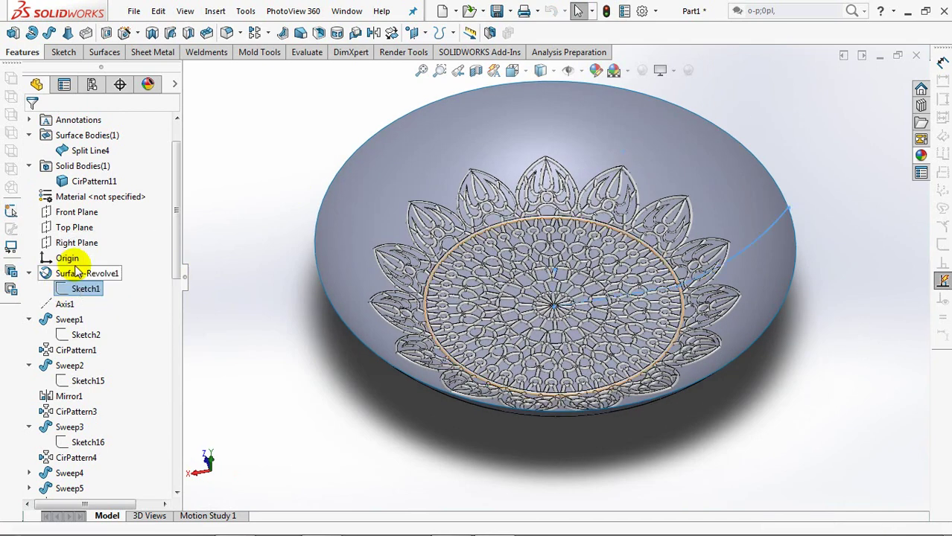
pyautogui.click(425, 33)
pyautogui.click(469, 48)
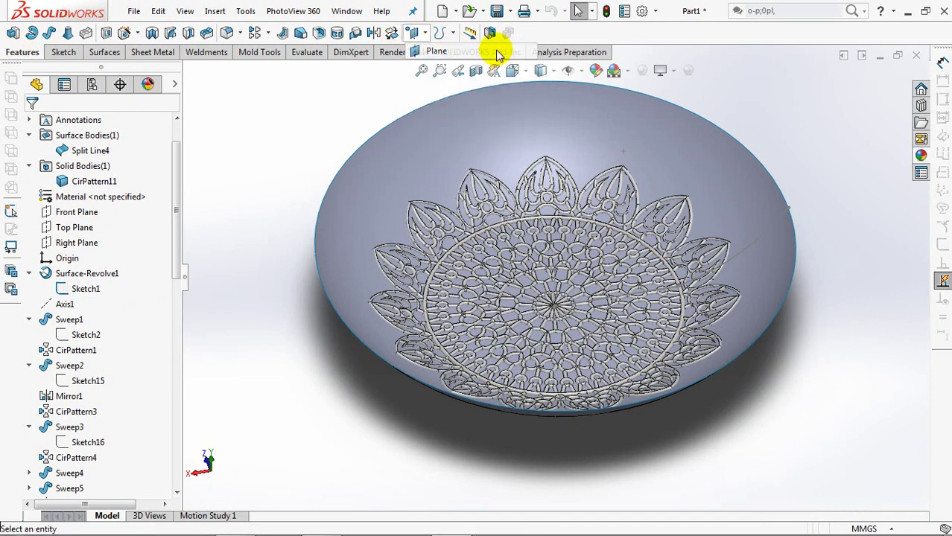
pyautogui.click(609, 297)
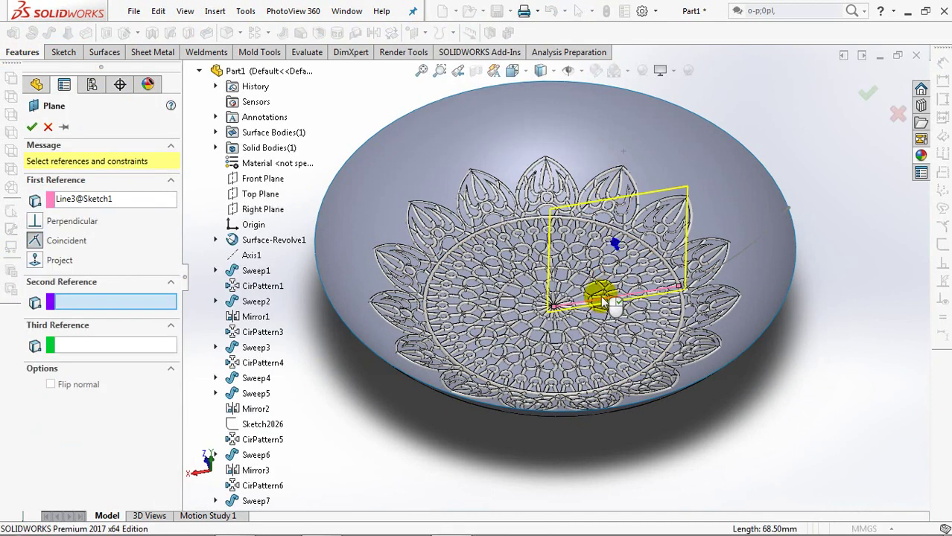
pyautogui.click(256, 199)
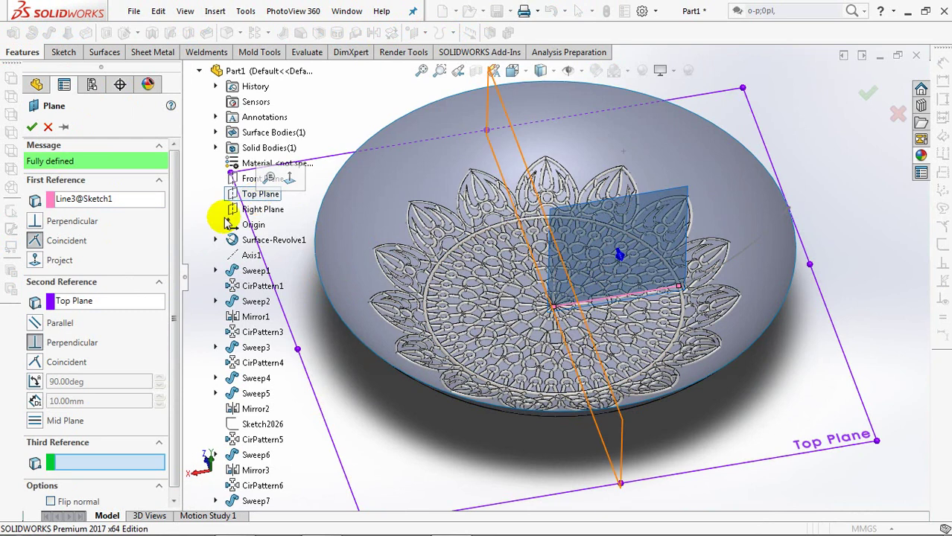
pyautogui.click(33, 381)
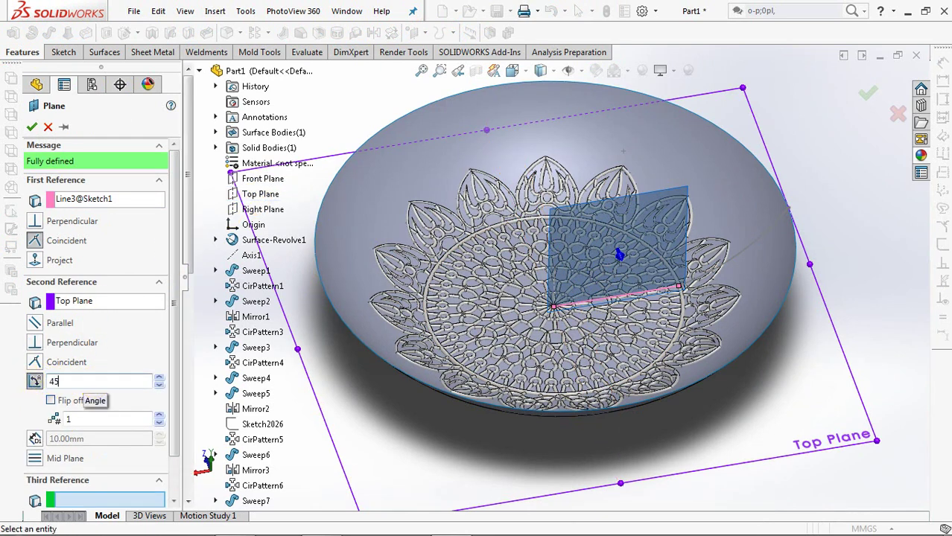
pyautogui.write('45')
pyautogui.press('Return')
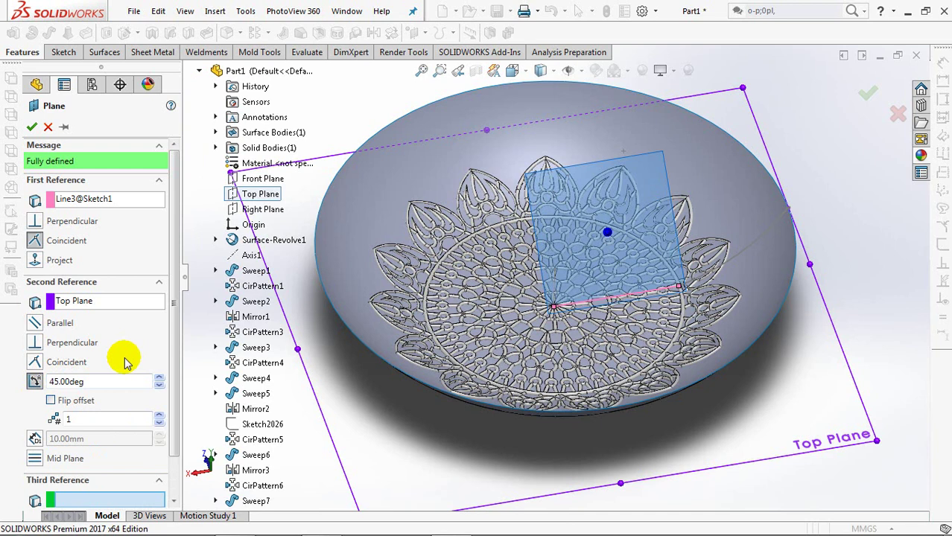
pyautogui.click(31, 128)
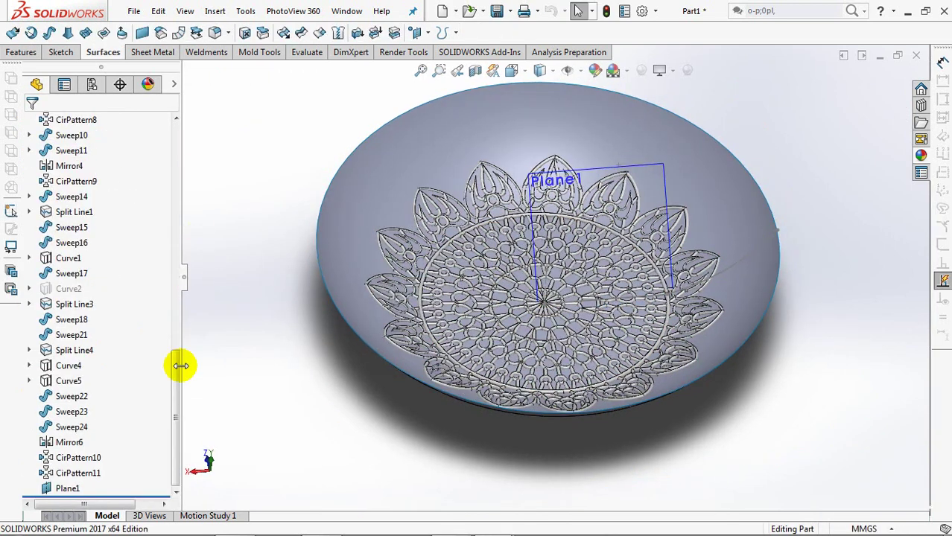
# Start a sketch on the new angled plane and draw a vertical centerline about 21.7 mm long inward from the bowl's rim
pyautogui.click(66, 488)
pyautogui.click(77, 467)
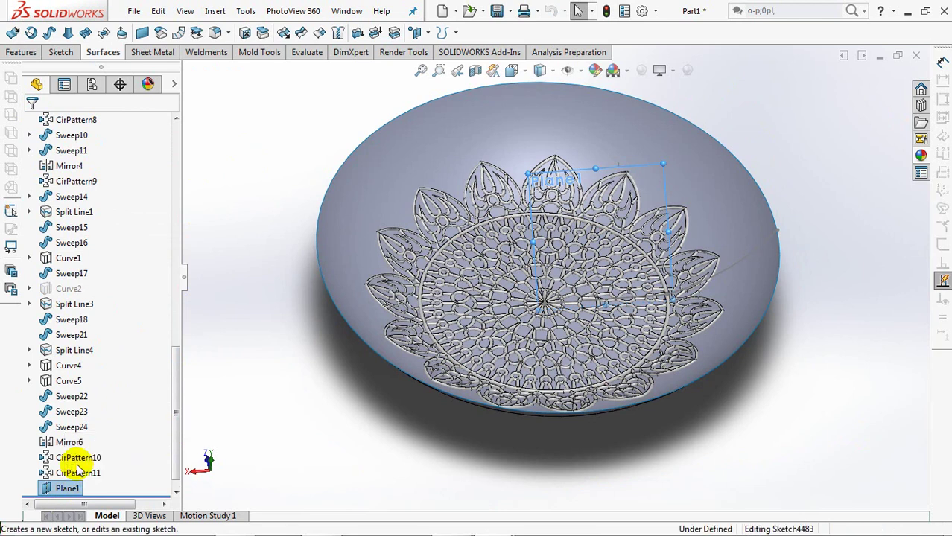
pyautogui.click(523, 74)
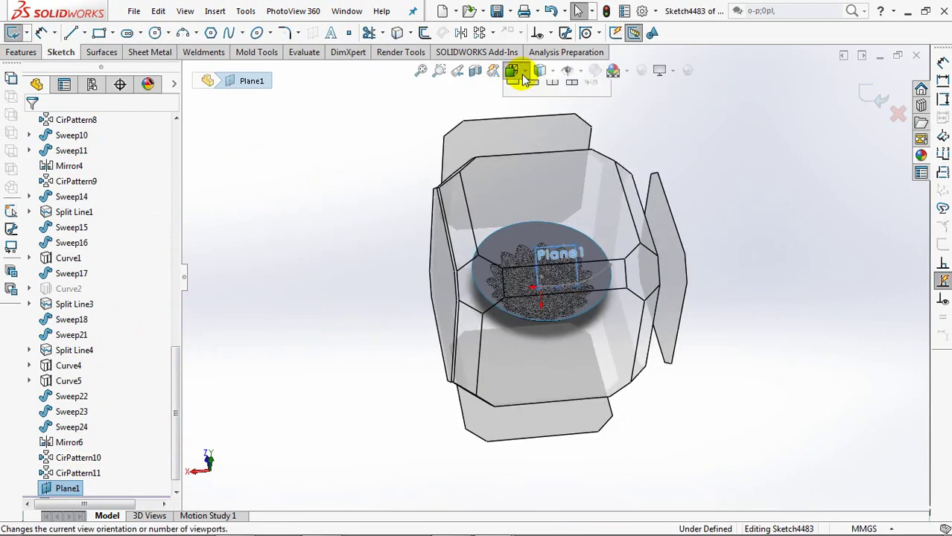
pyautogui.click(590, 150)
pyautogui.keyDown('ctrl'); pyautogui.moveTo(561, 134); pyautogui.dragTo(594, 300, button='middle'); pyautogui.keyUp('ctrl')
pyautogui.keyDown('shift'); pyautogui.moveTo(553, 274); pyautogui.dragTo(559, 261, button='middle'); pyautogui.keyUp('shift')
pyautogui.click(85, 33)
pyautogui.click(102, 68)
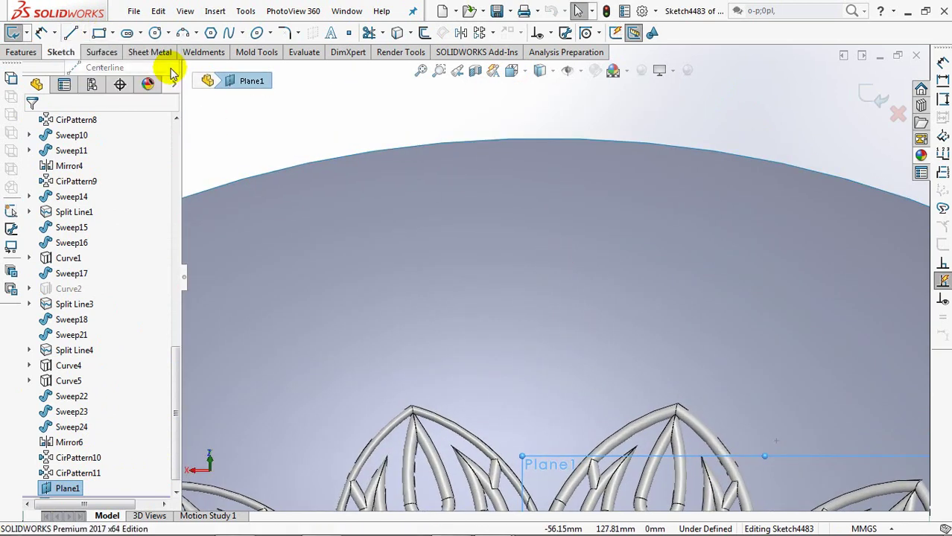
pyautogui.click(544, 139)
pyautogui.click(544, 277)
pyautogui.rightClick(545, 279)
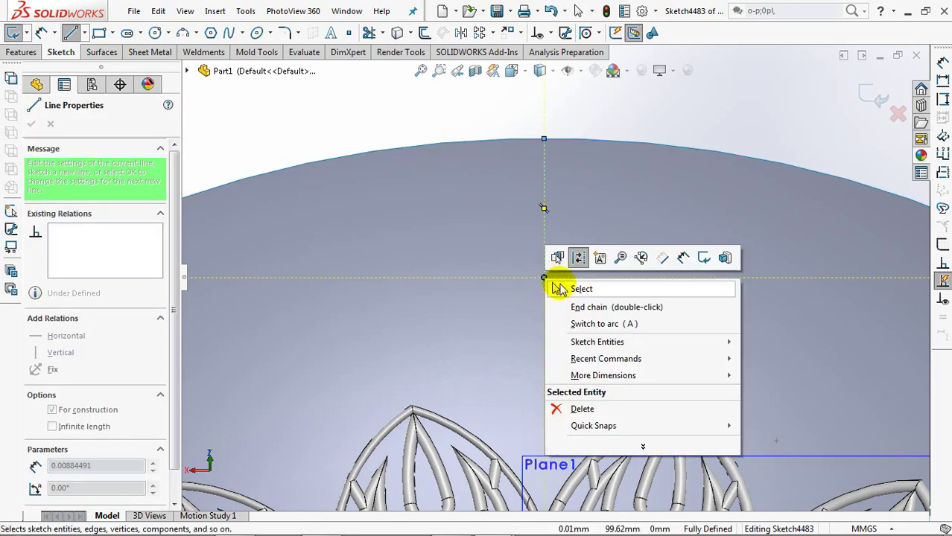
pyautogui.click(581, 289)
# Draw a construction circle of about 21.7 mm radius centred on the centerline's inner end, plus a concentric solid circle of about 6.9 mm radius
pyautogui.click(155, 33)
pyautogui.click(543, 278)
pyautogui.click(544, 140)
pyautogui.click(52, 371)
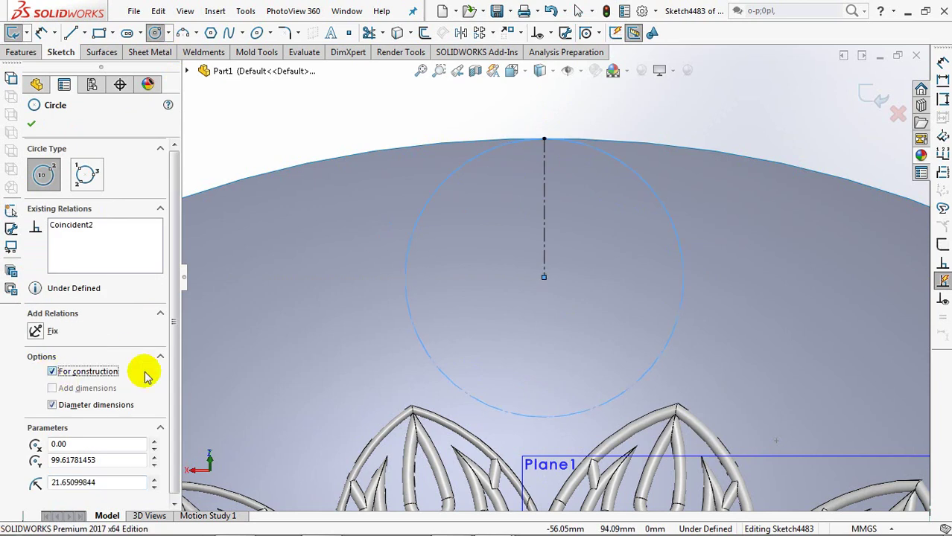
pyautogui.click(543, 277)
pyautogui.click(566, 240)
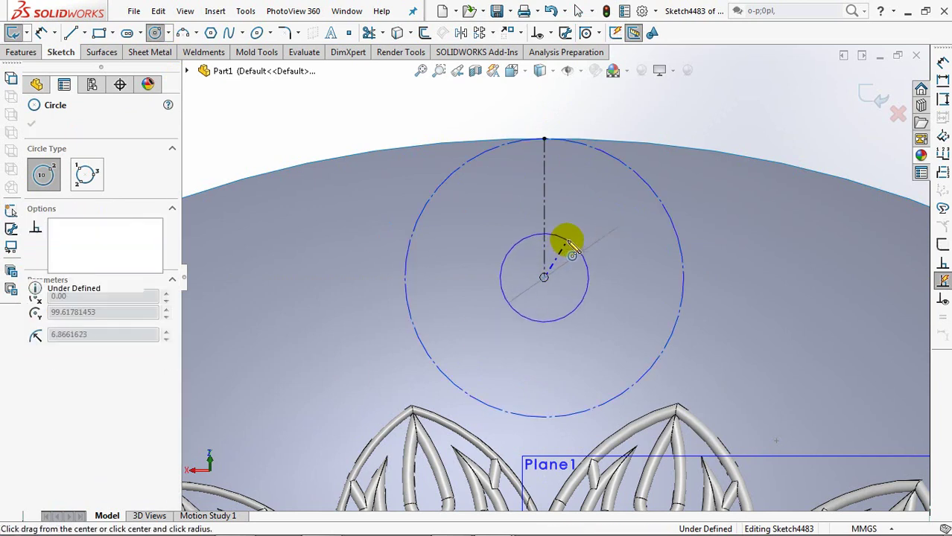
pyautogui.rightClick(567, 240)
pyautogui.click(582, 249)
# Dimension the diameters of the inner solid circle and the outer construction circle
pyautogui.click(18, 34)
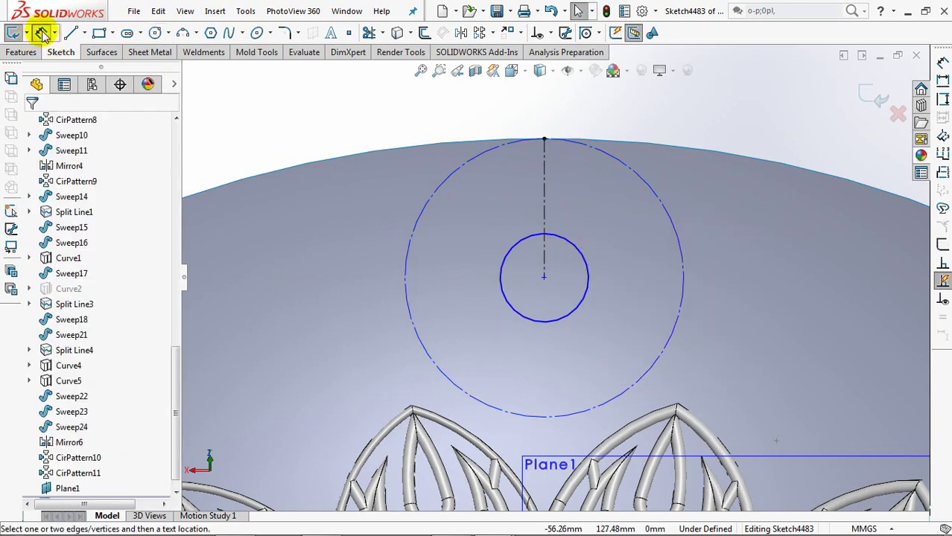
pyautogui.click(568, 236)
pyautogui.click(545, 124)
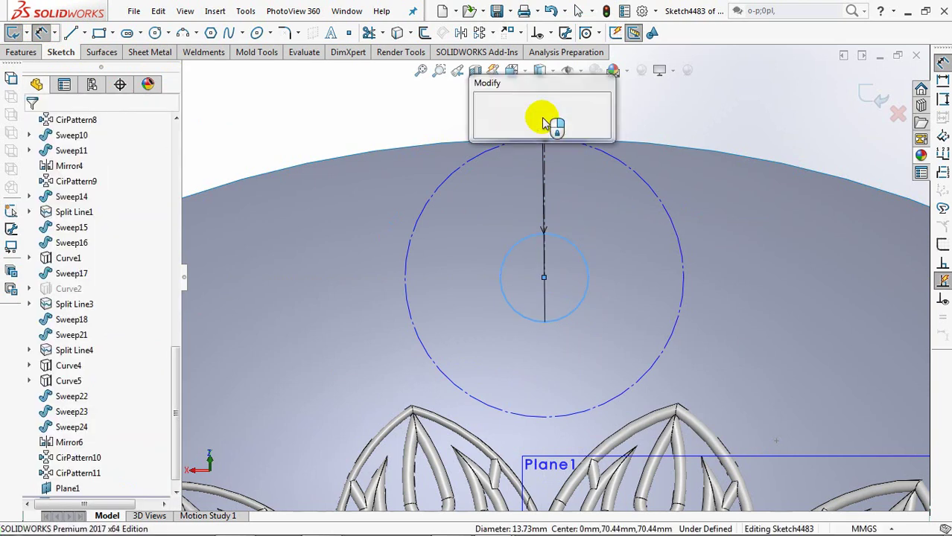
pyautogui.click(485, 109)
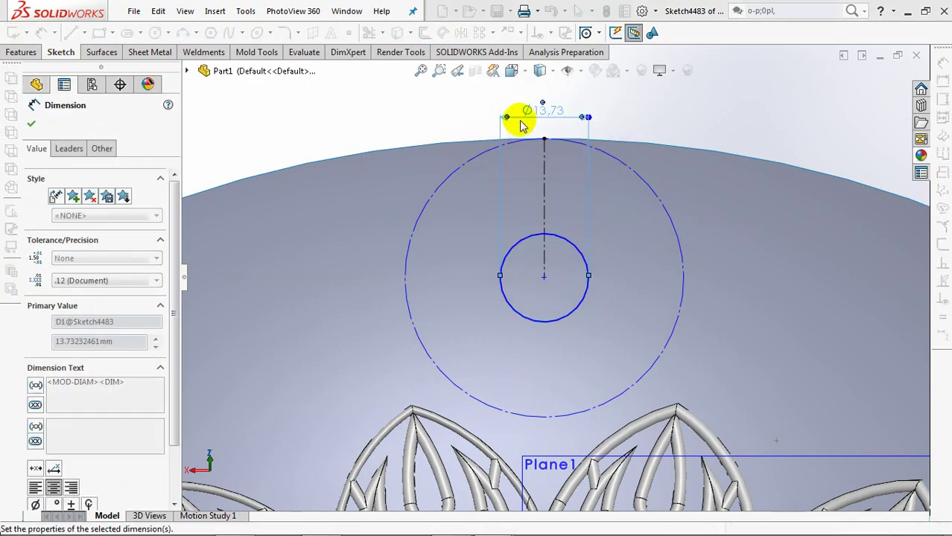
pyautogui.click(636, 178)
pyautogui.click(559, 98)
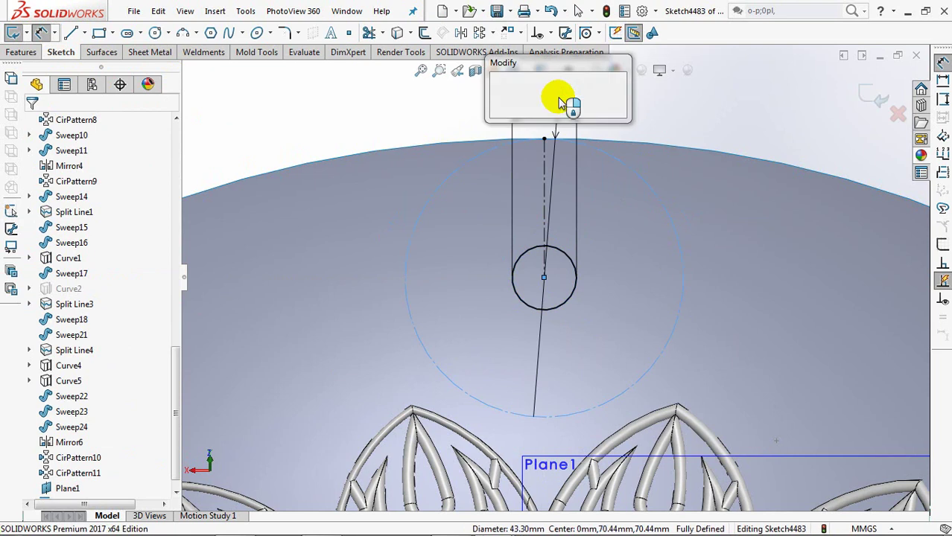
# Set the diameter of the large construction circle to 45 mm
pyautogui.write('45')
pyautogui.click(498, 85)
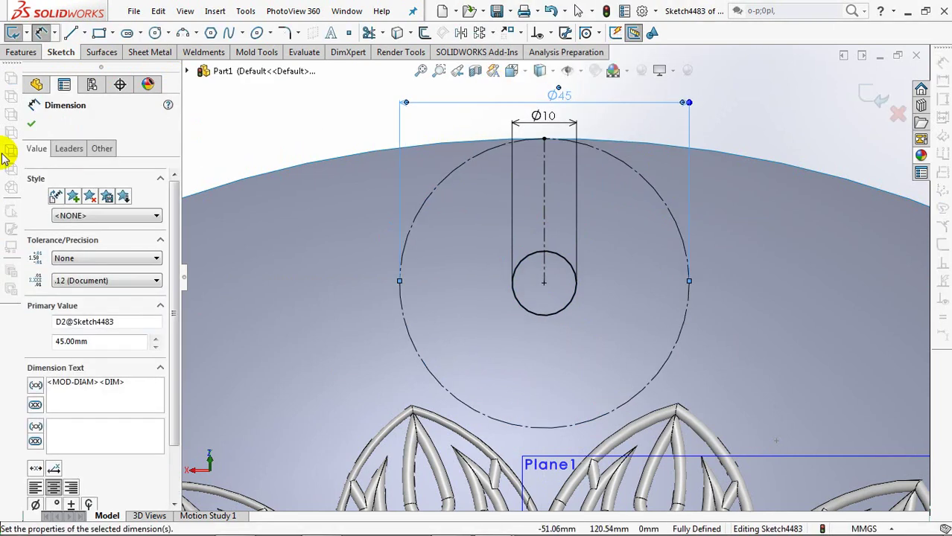
pyautogui.click(31, 123)
# Offset the vertical centerline by 0.50 mm bi-directionally with dimensions added
pyautogui.click(424, 33)
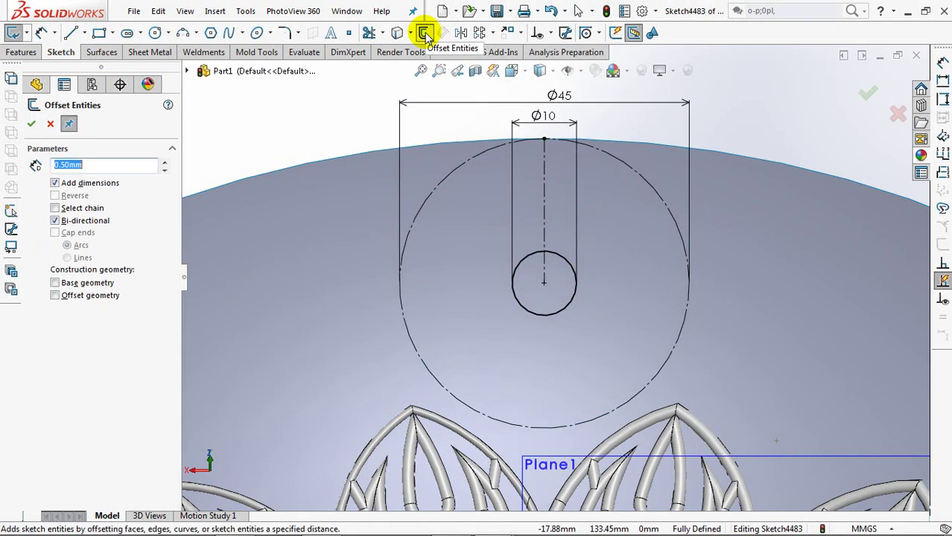
pyautogui.click(544, 165)
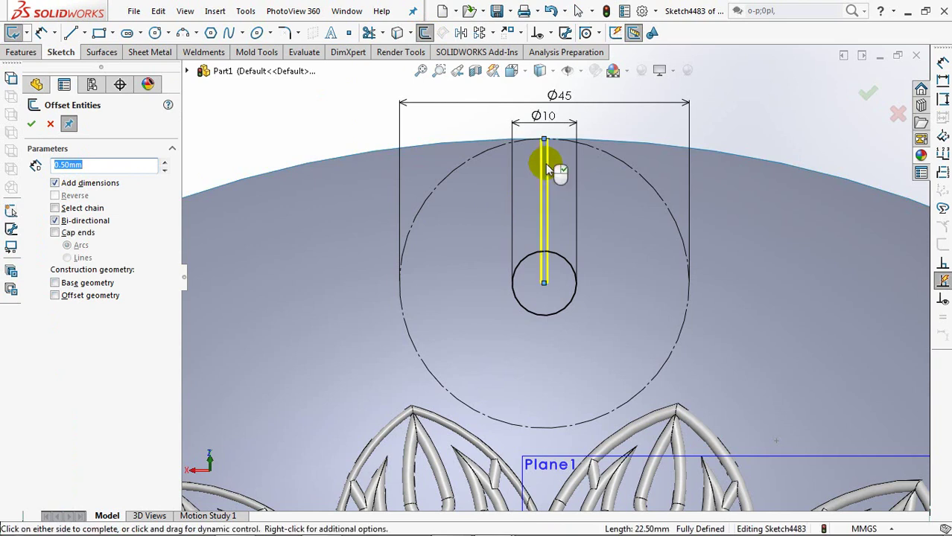
pyautogui.click(32, 124)
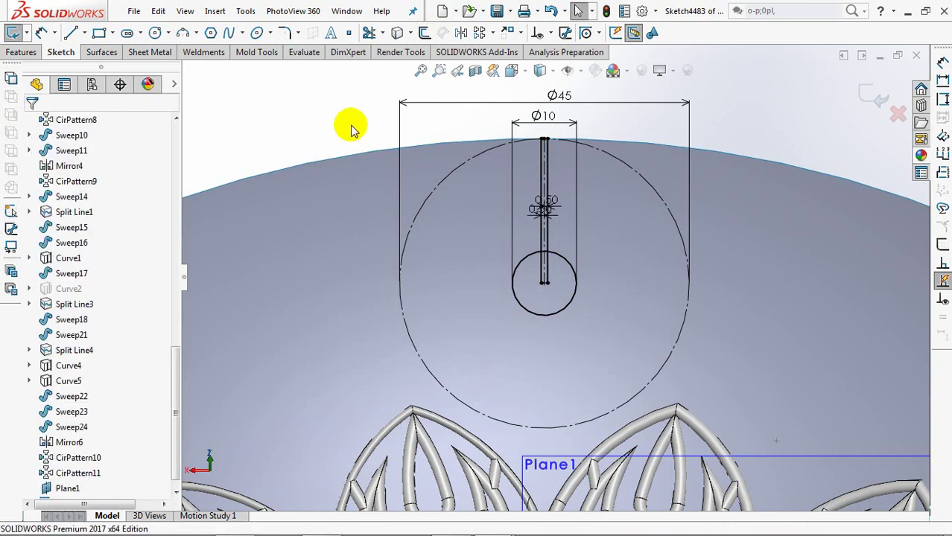
# Trim the two offset lines inside the 10 mm circle and remove that circle except for the short arc between the lines
pyautogui.scroll(-3, 526, 277)
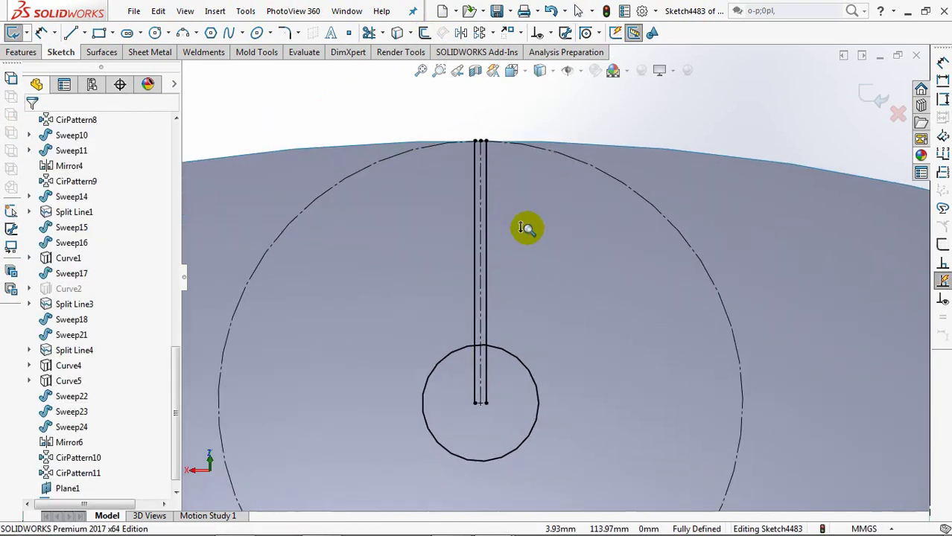
pyautogui.click(369, 33)
pyautogui.click(437, 360)
pyautogui.click(475, 384)
pyautogui.click(501, 384)
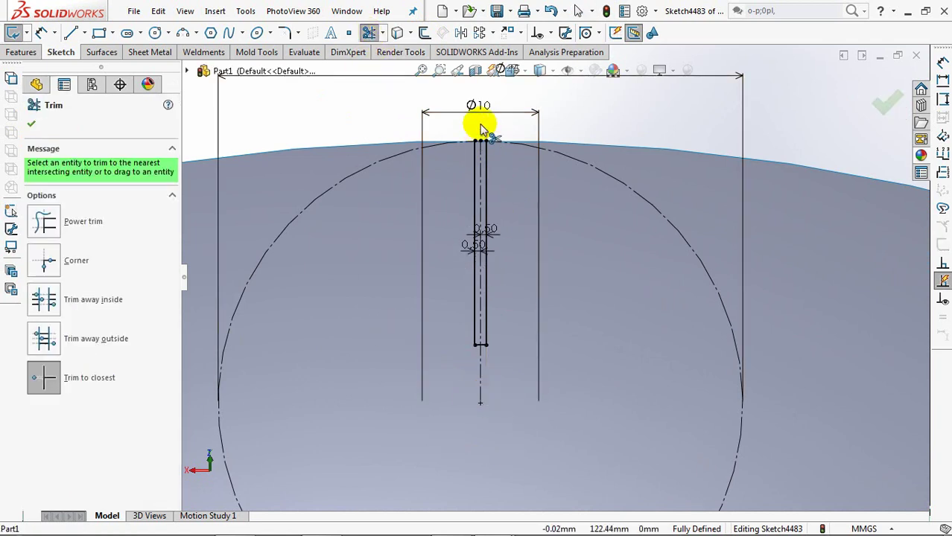
# Examine where the upper ends of the offset lines meet the construction circle and the disc edge
pyautogui.scroll(3, 476, 198)
pyautogui.scroll(-5, 467, 280)
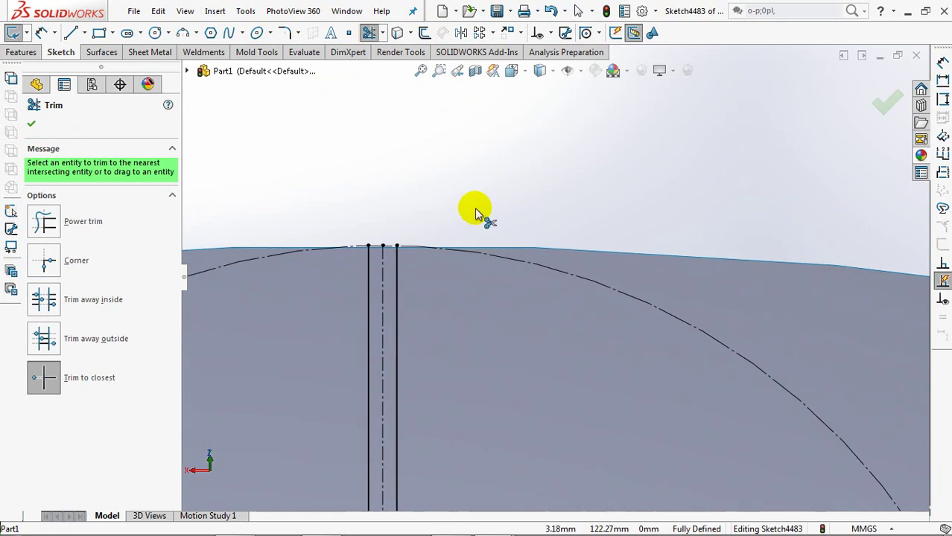
pyautogui.click(440, 72)
pyautogui.moveTo(415, 259); pyautogui.dragTo(417, 260)
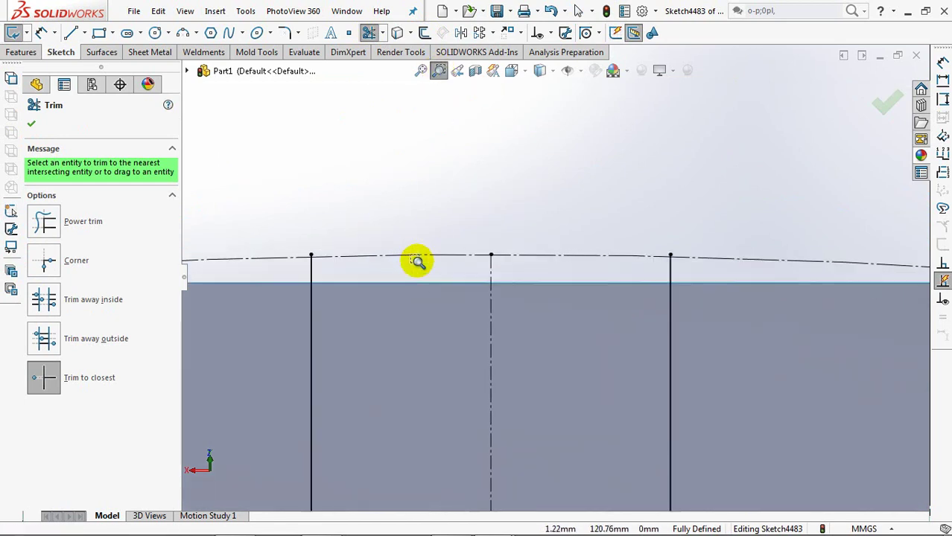
pyautogui.rightClick(356, 184)
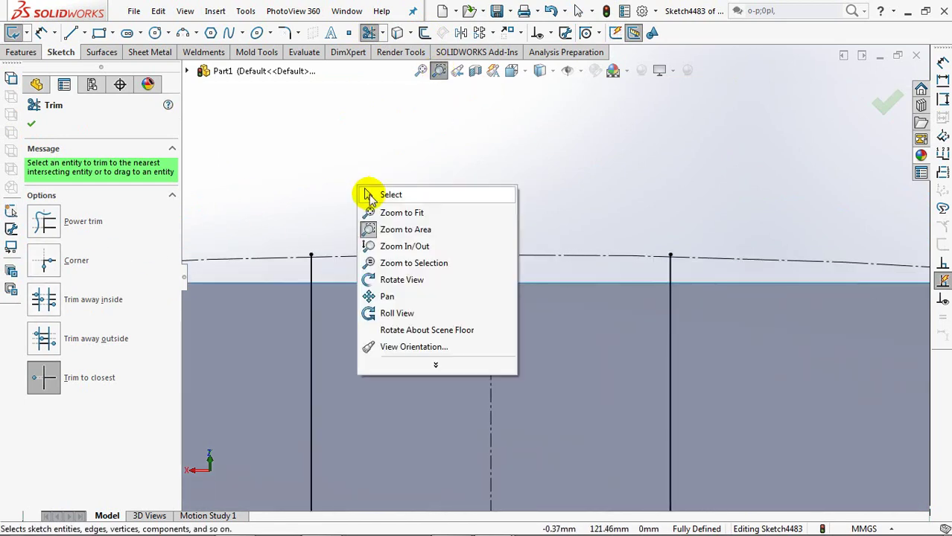
pyautogui.click(368, 192)
pyautogui.click(368, 33)
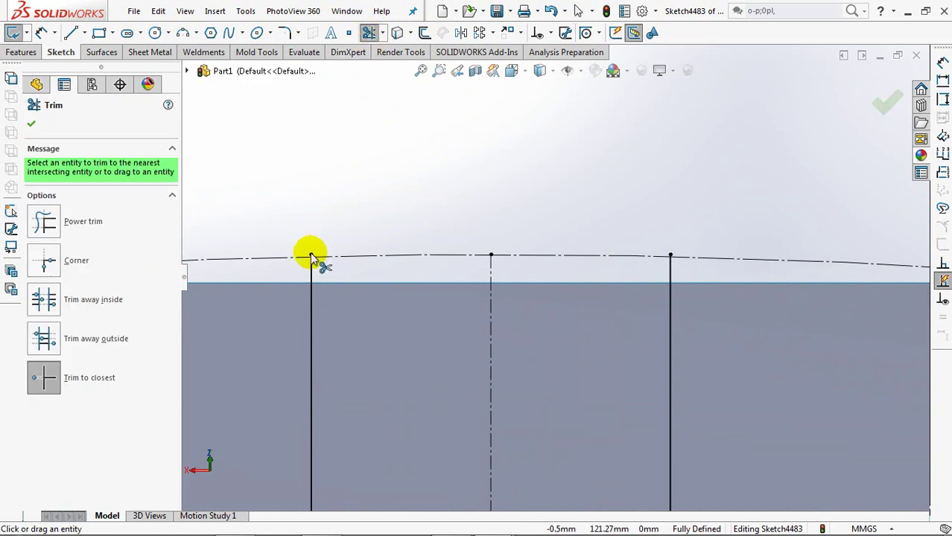
pyautogui.keyDown('ctrl'); pyautogui.moveTo(504, 169); pyautogui.dragTo(505, 160, button='middle'); pyautogui.keyUp('ctrl')
pyautogui.scroll(8, 492, 298)
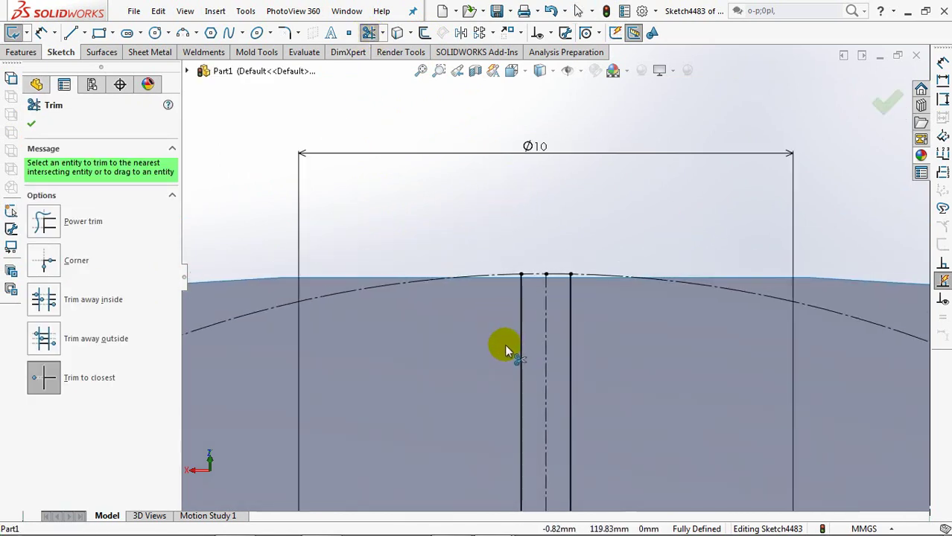
pyautogui.scroll(6, 588, 202)
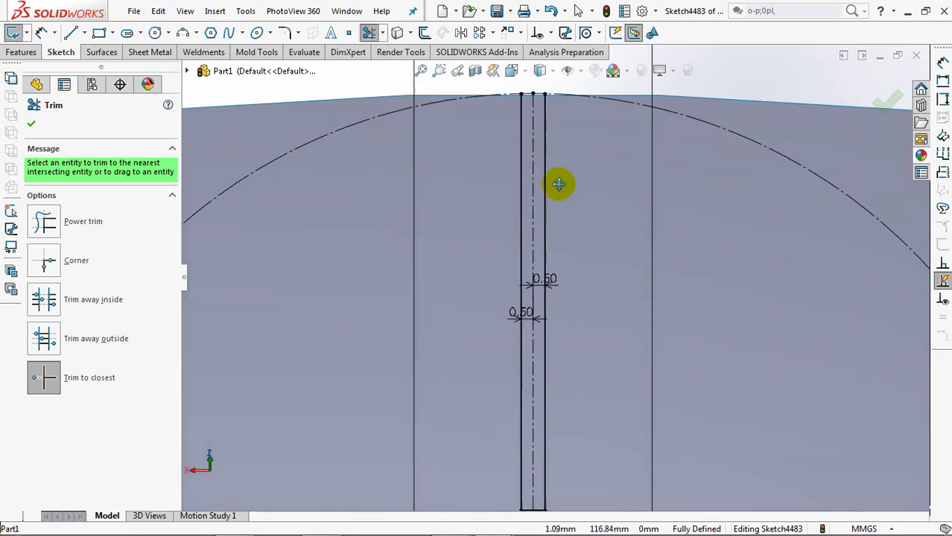
pyautogui.scroll(-2, 589, 240)
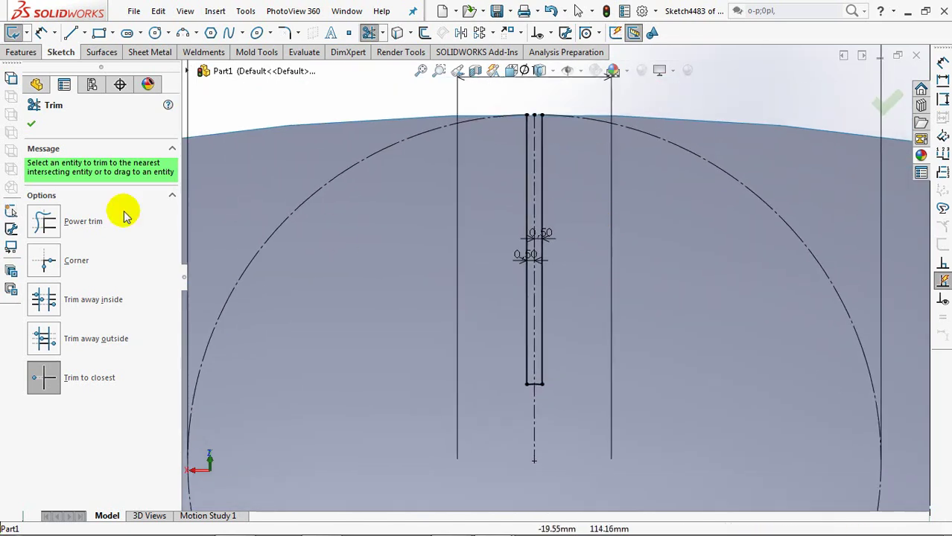
pyautogui.click(31, 123)
# Circular-pattern the left offset line and the short arc about the circle's center with 2 instances spaced 30° apart
pyautogui.click(490, 32)
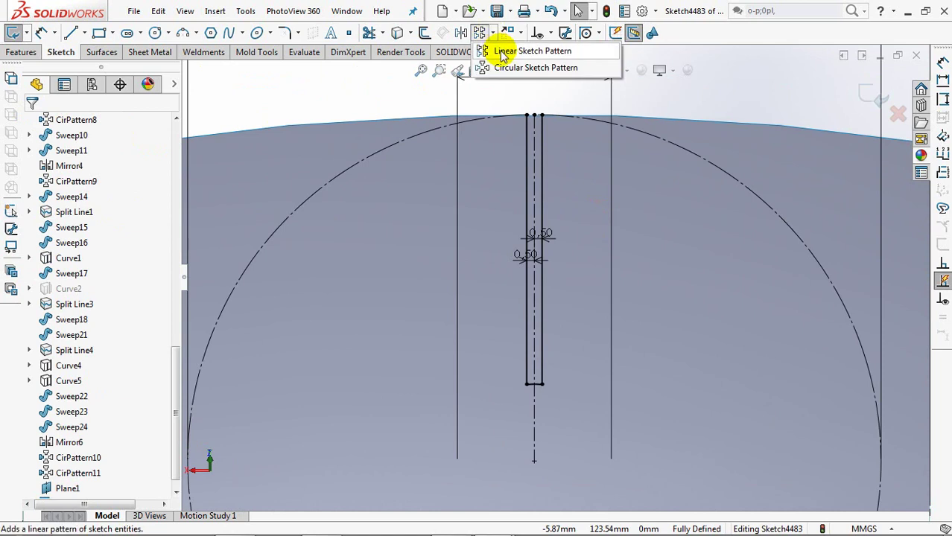
pyautogui.click(566, 68)
pyautogui.click(119, 410)
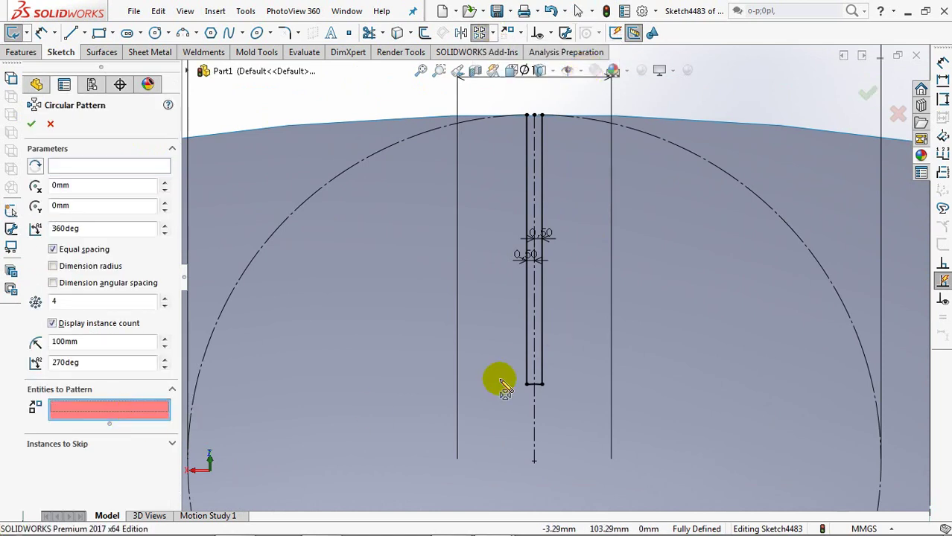
pyautogui.click(531, 368)
pyautogui.click(533, 387)
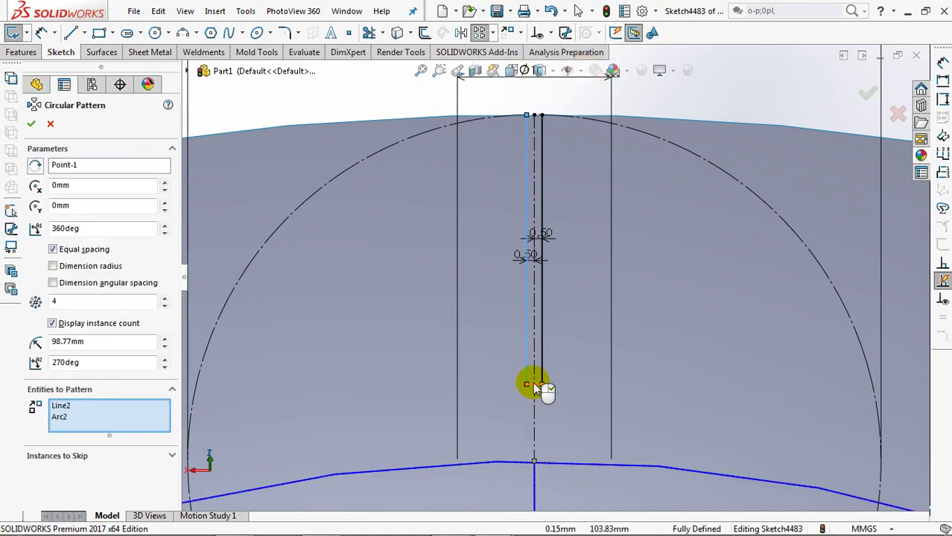
pyautogui.click(78, 165)
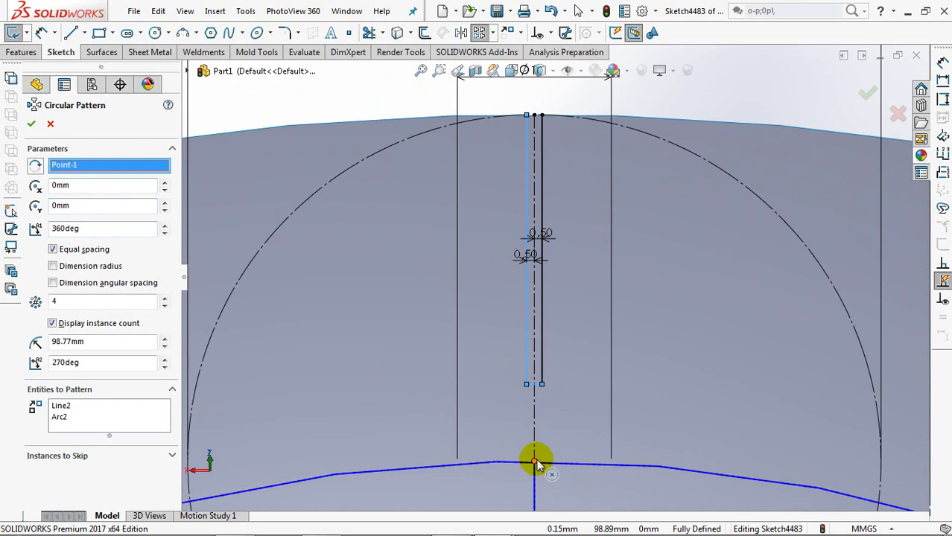
pyautogui.click(535, 463)
pyautogui.click(53, 250)
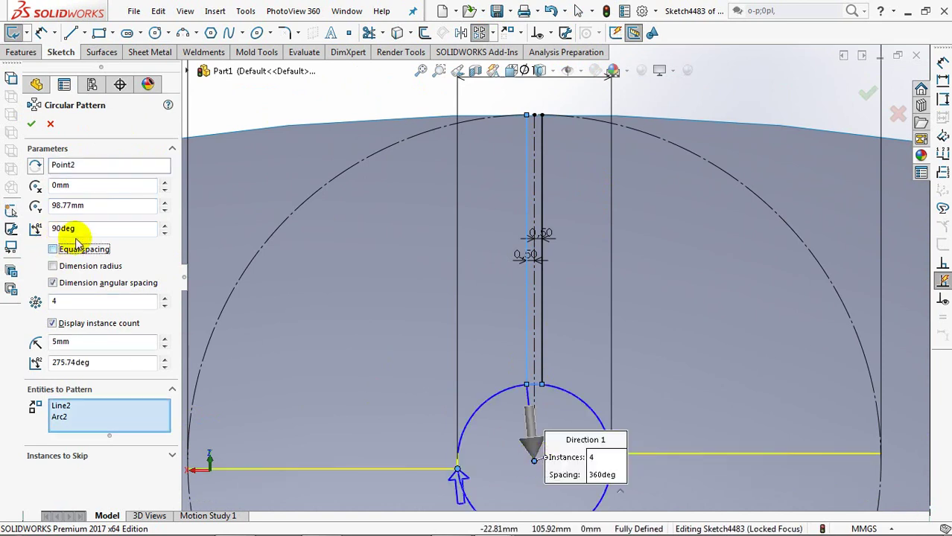
pyautogui.click(164, 306)
pyautogui.click(164, 306)
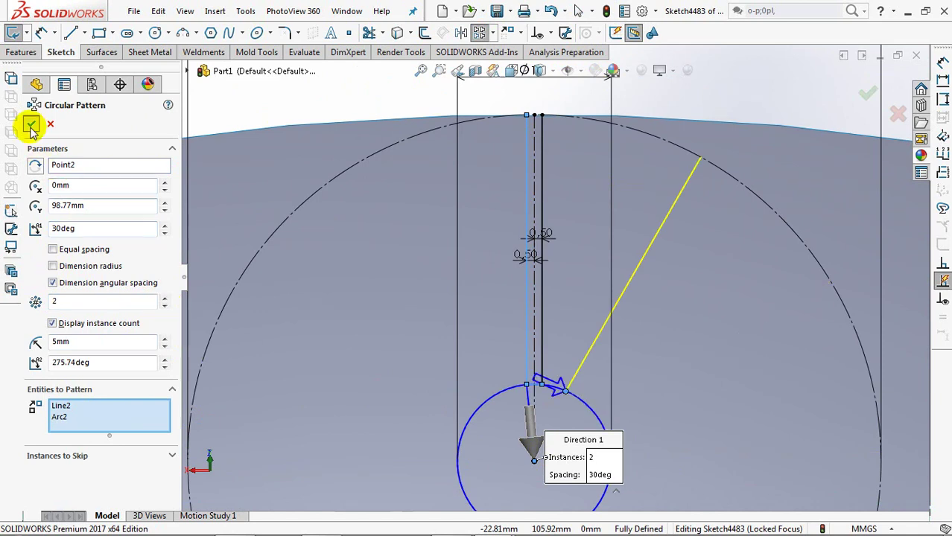
pyautogui.click(32, 123)
pyautogui.click(303, 110)
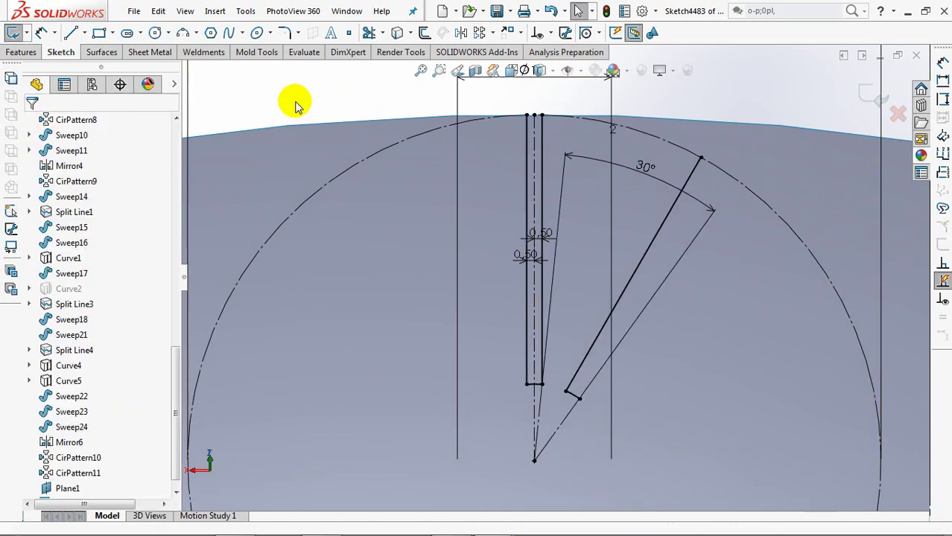
# Sketch a three-point arc bridging the upper parts of the right offset line and the patterned slanted line
pyautogui.click(183, 32)
pyautogui.click(541, 181)
pyautogui.click(542, 251)
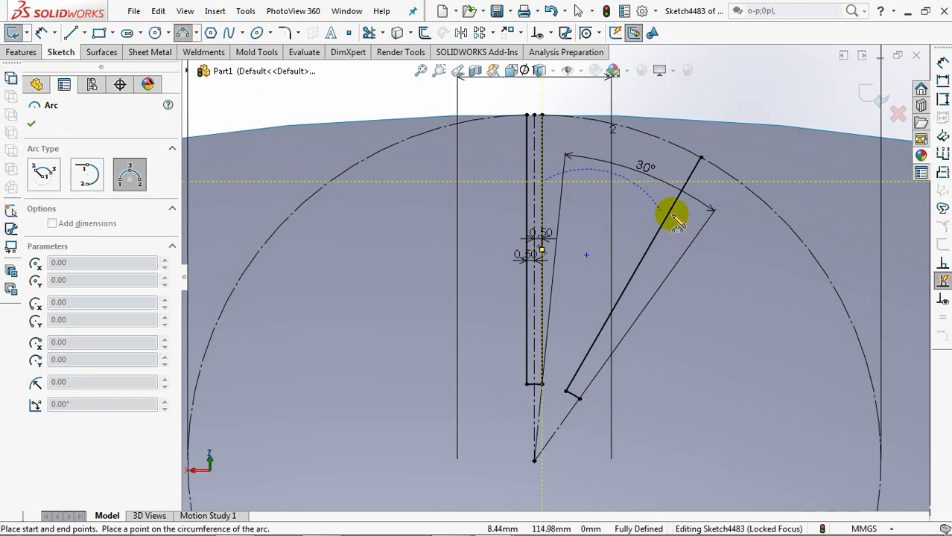
pyautogui.click(649, 138)
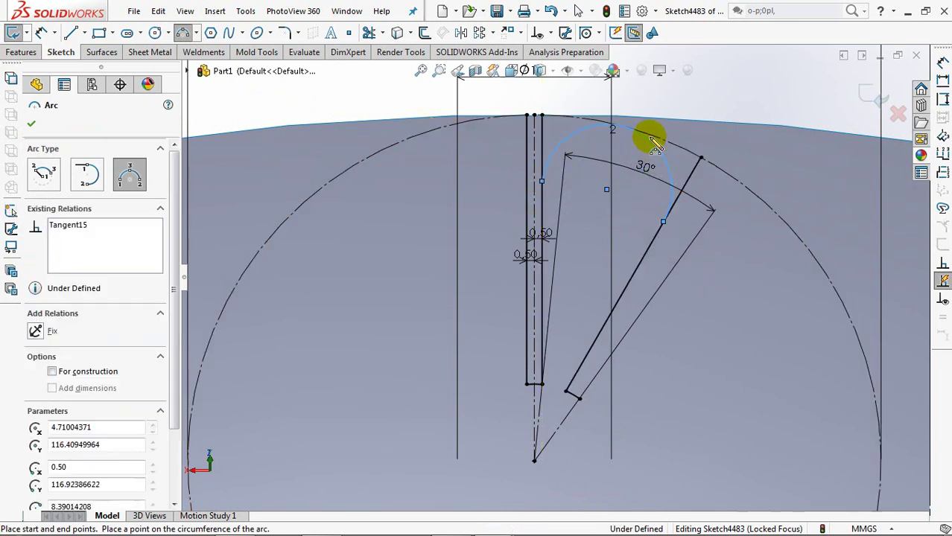
pyautogui.rightClick(658, 146)
pyautogui.click(659, 148)
# Add tangent relations between the new arc and both the right offset line and the slanted line
pyautogui.click(550, 32)
pyautogui.click(568, 70)
pyautogui.click(542, 149)
pyautogui.click(559, 153)
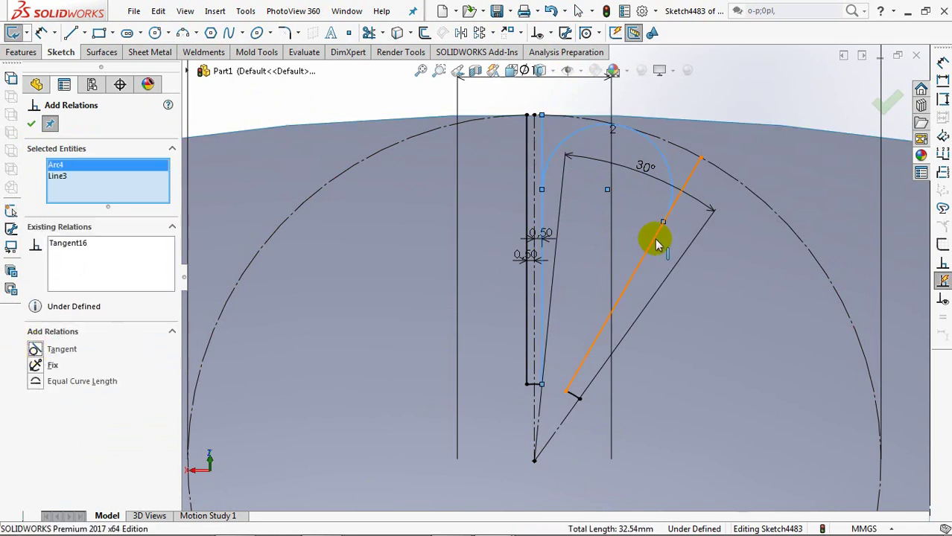
pyautogui.click(657, 245)
pyautogui.click(663, 171)
pyautogui.click(48, 365)
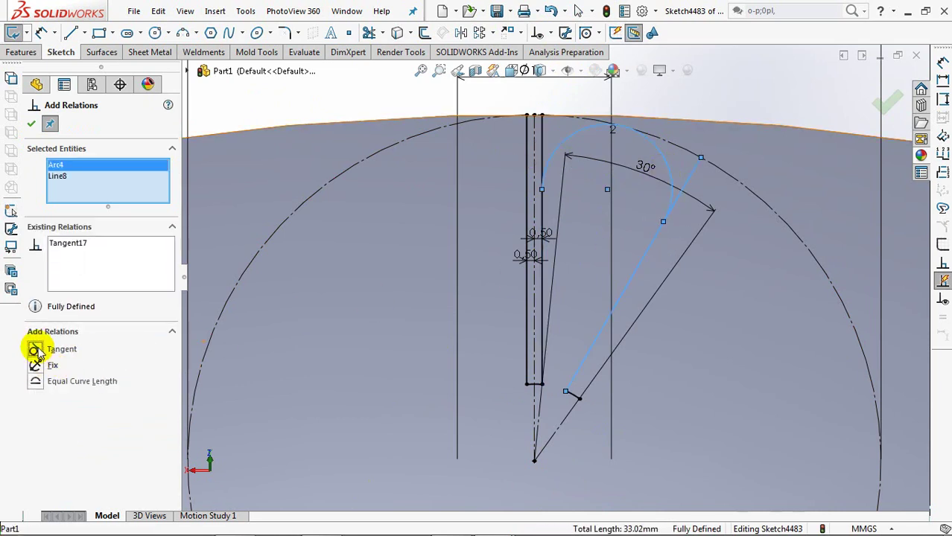
pyautogui.click(31, 126)
pyautogui.click(313, 110)
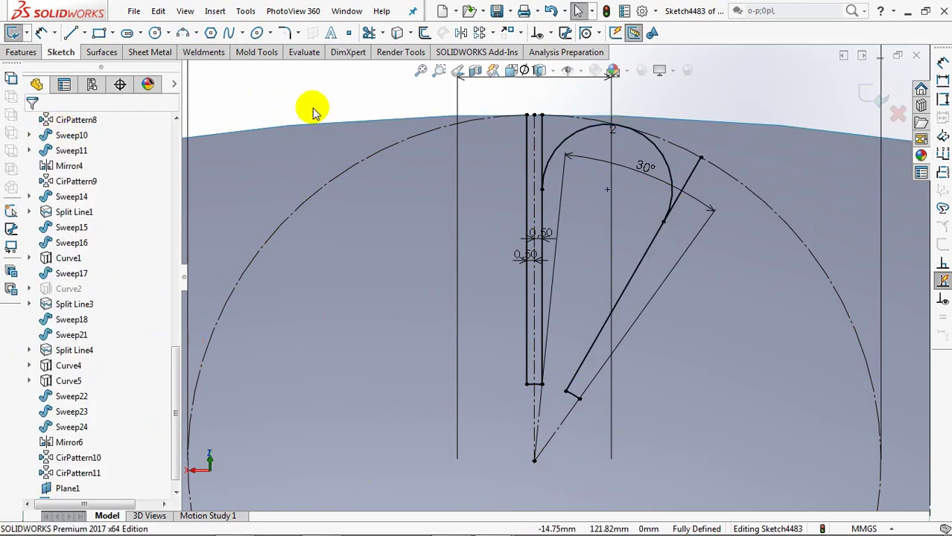
# Trim the portions of the right offset line and slanted line that extend beyond the ends of the tangent arc
pyautogui.click(369, 32)
pyautogui.click(544, 127)
pyautogui.click(691, 170)
pyautogui.click(31, 127)
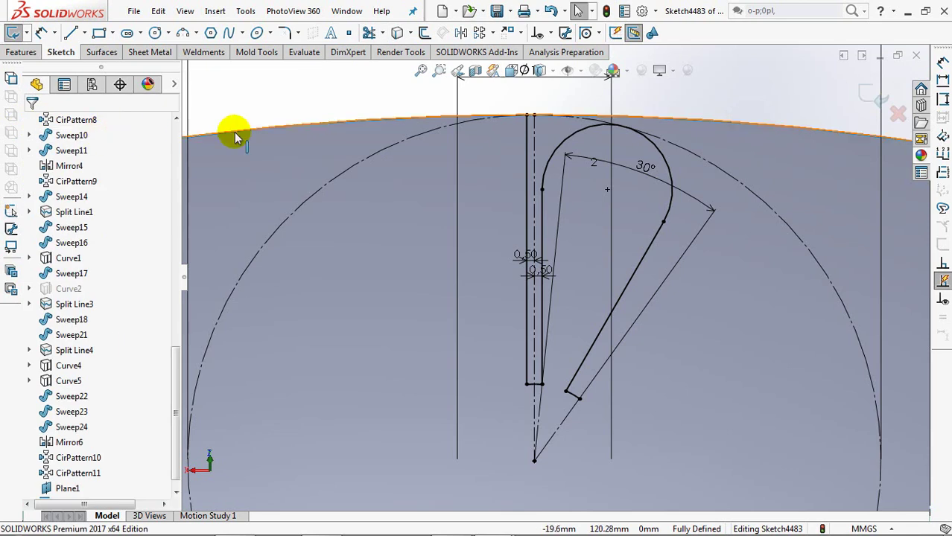
# Convert the left offset line and the short arc at the slanted line's lower end to construction geometry
pyautogui.click(528, 188)
pyautogui.click(590, 147)
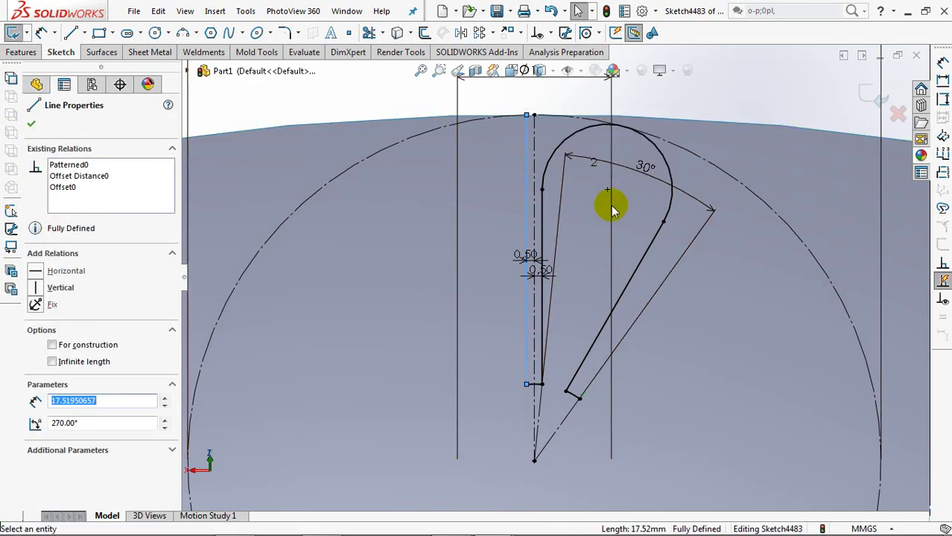
pyautogui.click(613, 206)
pyautogui.click(574, 396)
pyautogui.click(635, 356)
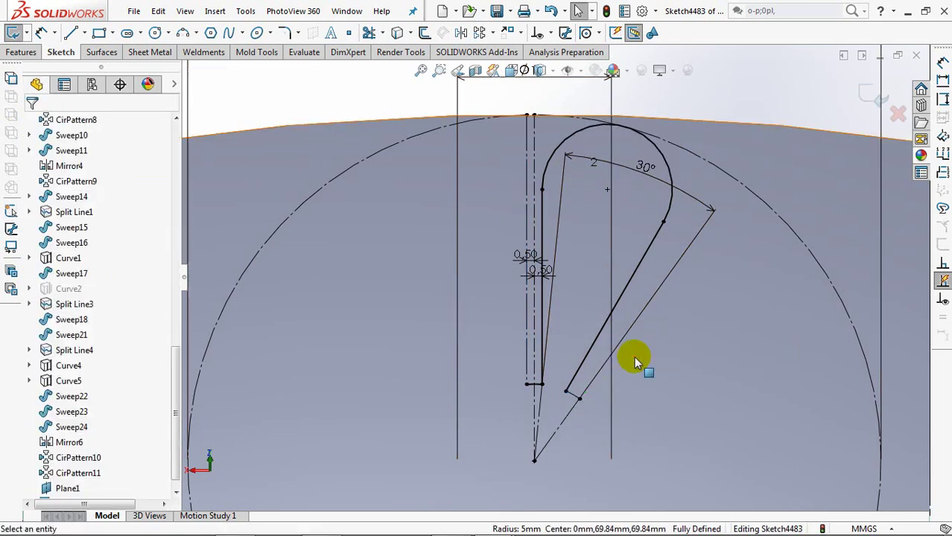
# Circular-pattern the short arc and petal outline about the circle's center with 12 equally spaced instances over 360°
pyautogui.click(490, 33)
pyautogui.click(511, 69)
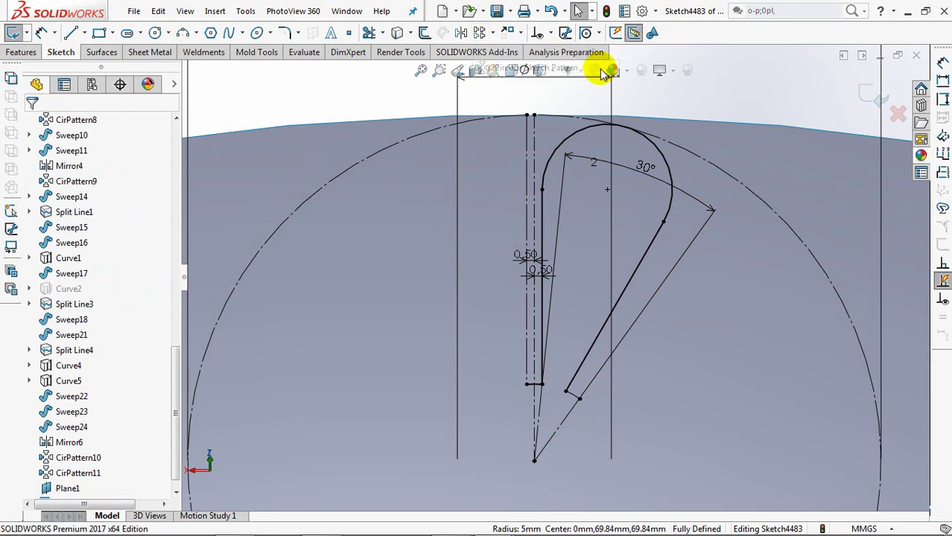
pyautogui.click(119, 412)
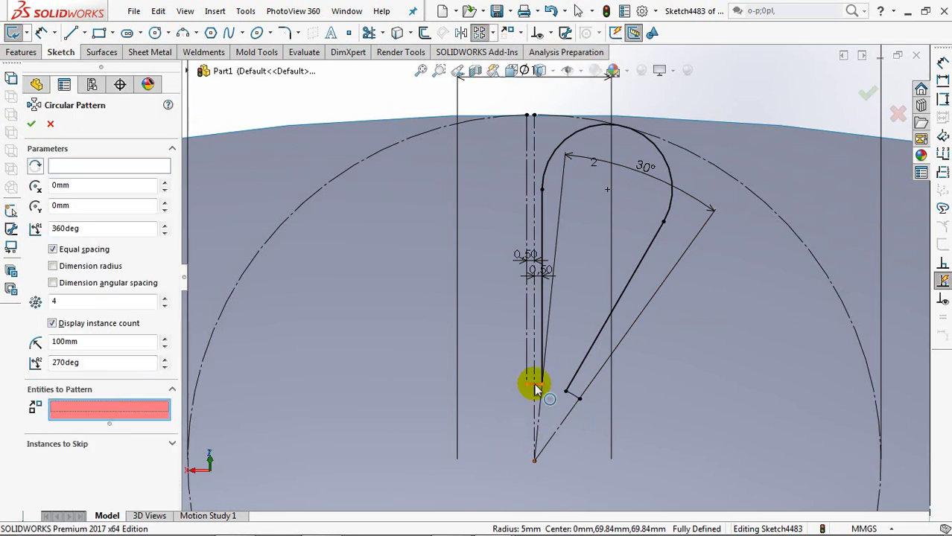
pyautogui.click(535, 388)
pyautogui.click(544, 223)
pyautogui.click(546, 166)
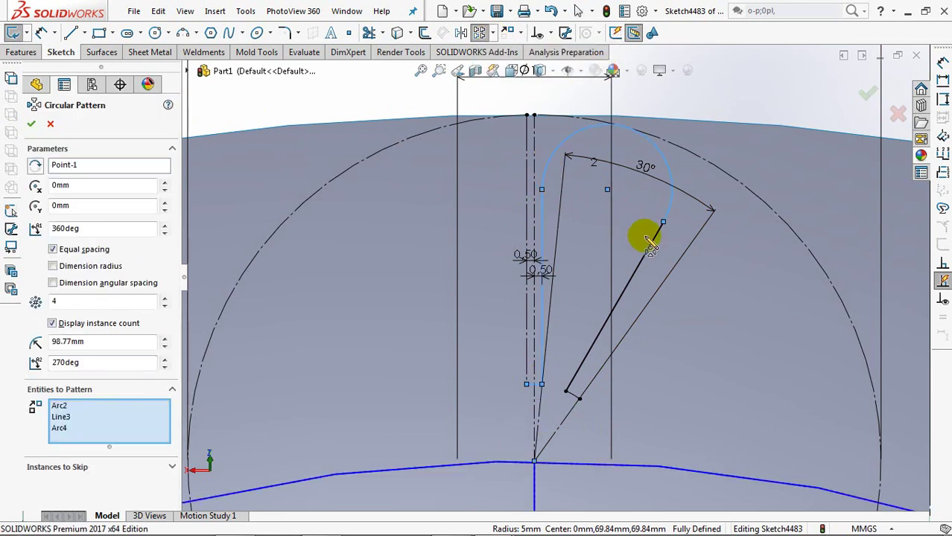
pyautogui.click(653, 246)
pyautogui.click(73, 166)
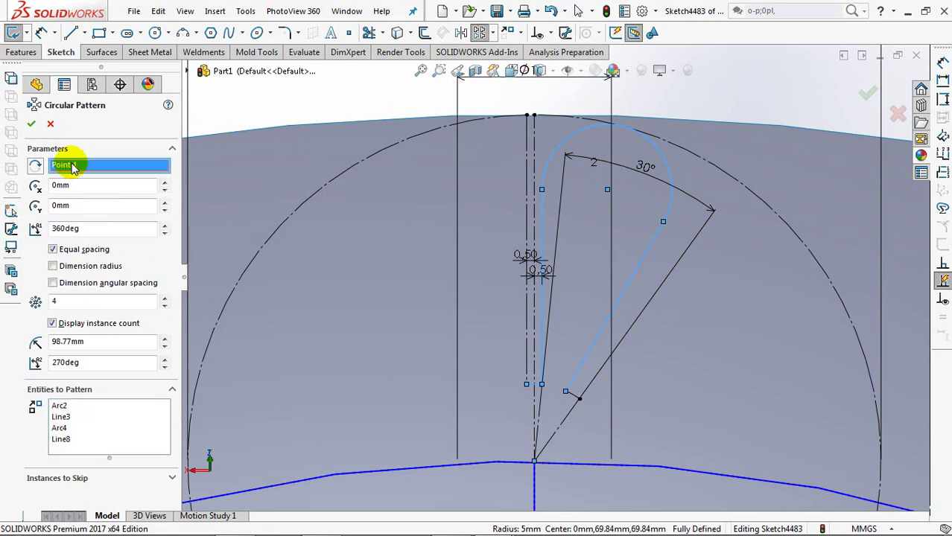
pyautogui.click(533, 461)
pyautogui.click(35, 302)
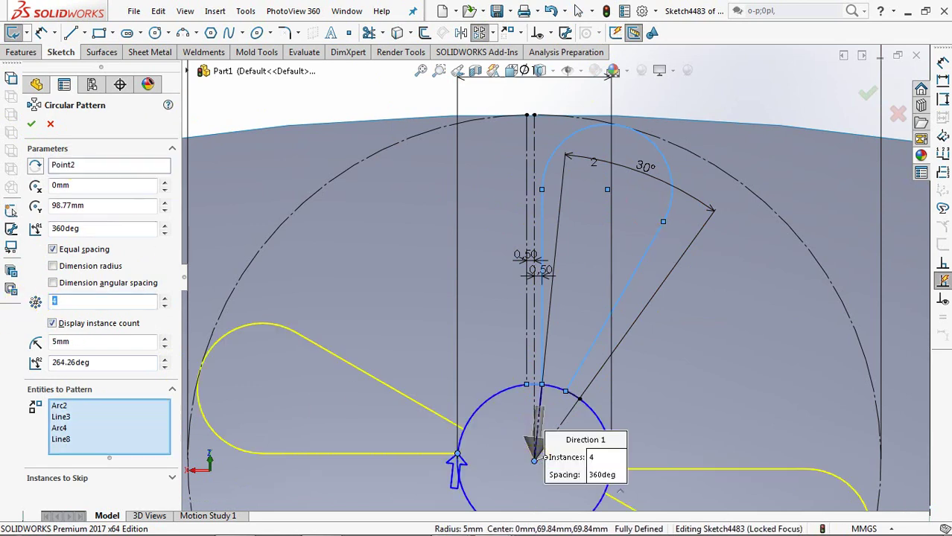
pyautogui.press('Tab')
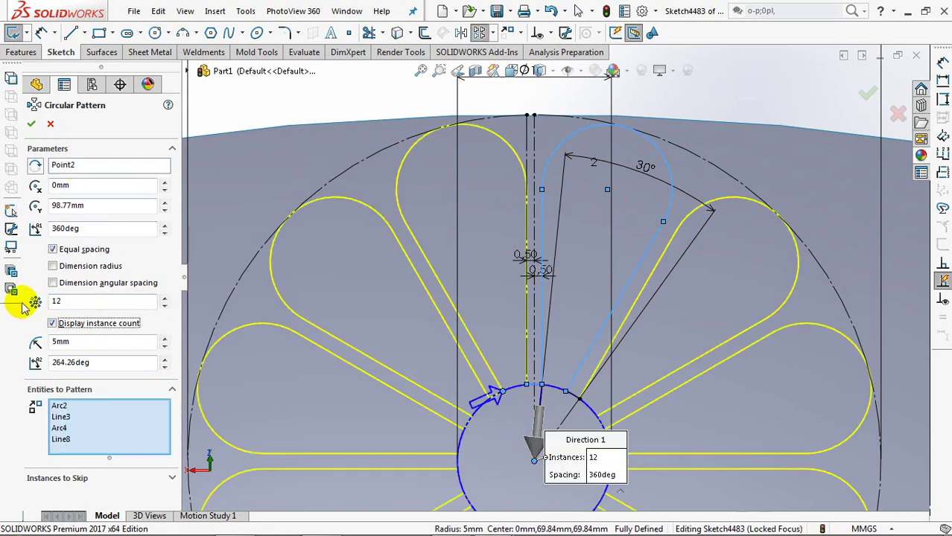
pyautogui.click(32, 125)
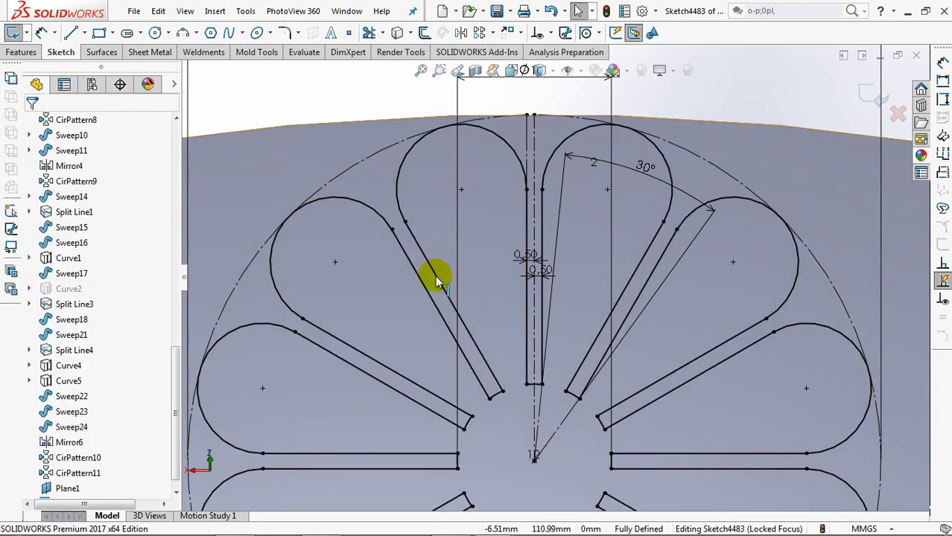
# Exit the finished rosette sketch and clear its selection
pyautogui.scroll(-5, 436, 272)
pyautogui.keyDown('ctrl'); pyautogui.moveTo(452, 271); pyautogui.dragTo(431, 197, button='middle'); pyautogui.keyUp('ctrl')
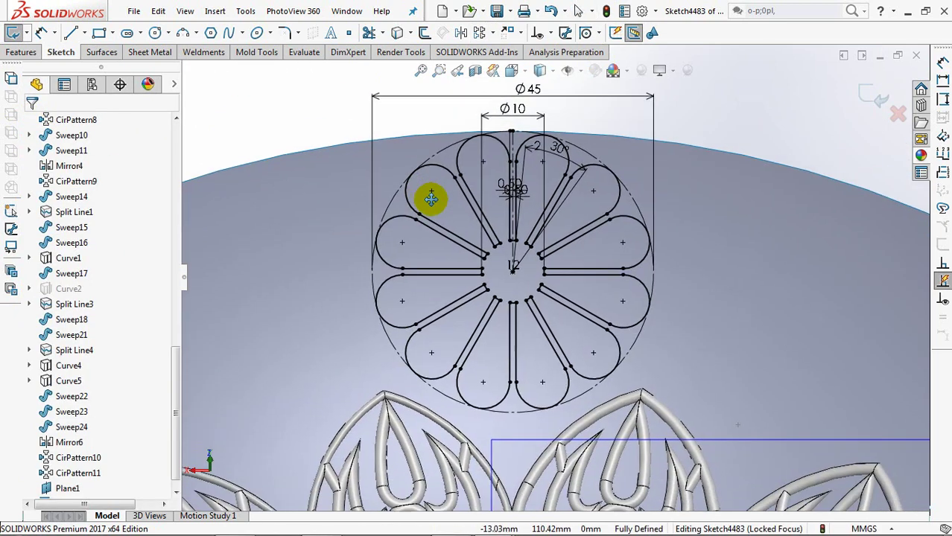
pyautogui.click(872, 97)
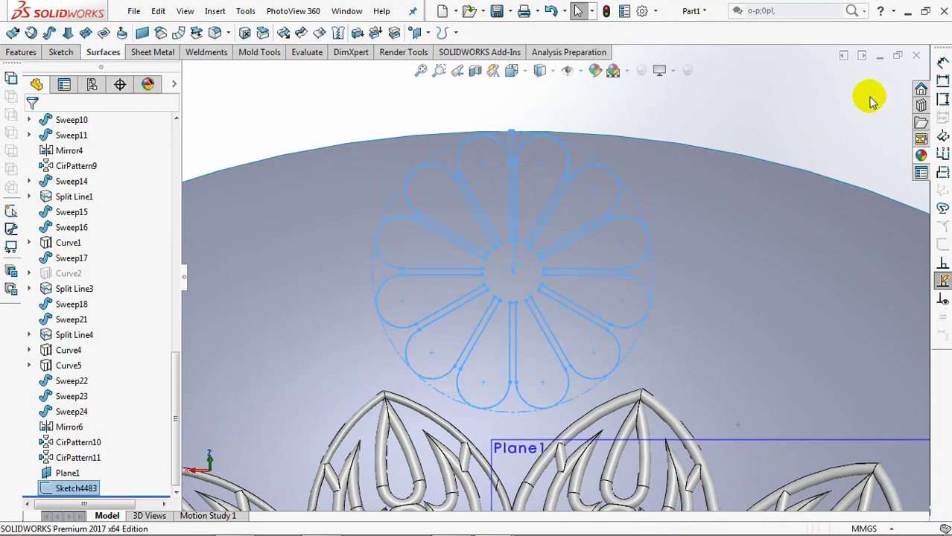
pyautogui.click(297, 113)
# Start a new sketch on Plane1 and convert the rosette sketch's entities into it
pyautogui.moveTo(176, 216); pyautogui.dragTo(183, 457)
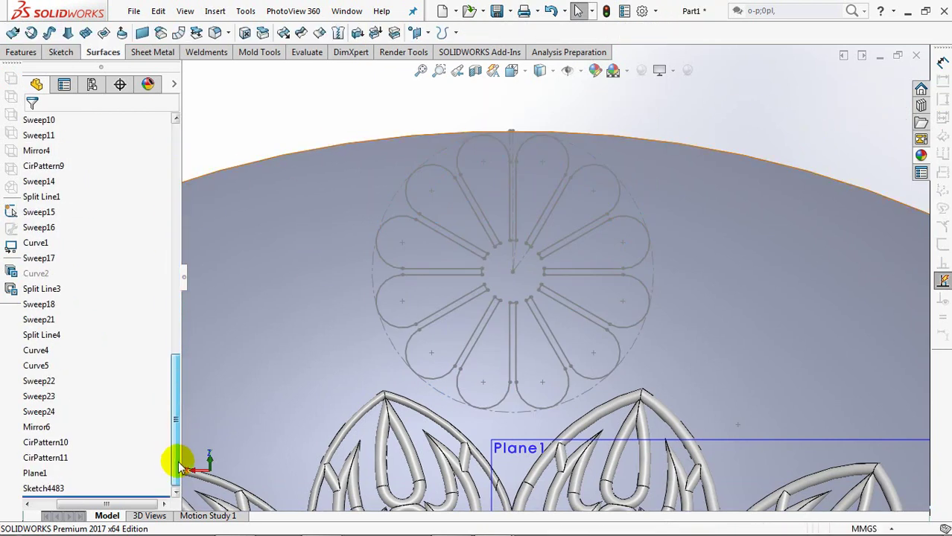
pyautogui.moveTo(75, 504); pyautogui.dragTo(53, 504)
pyautogui.click(51, 474)
pyautogui.click(64, 451)
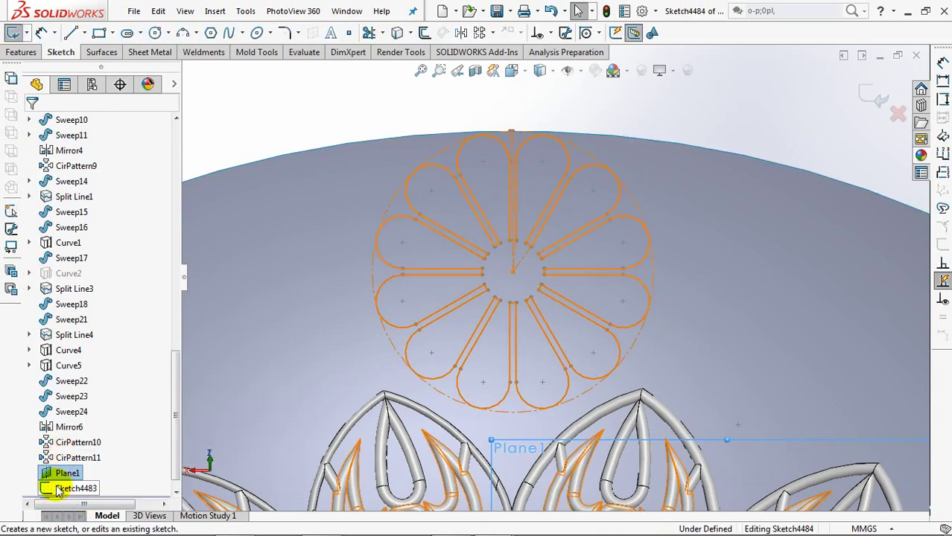
pyautogui.click(60, 489)
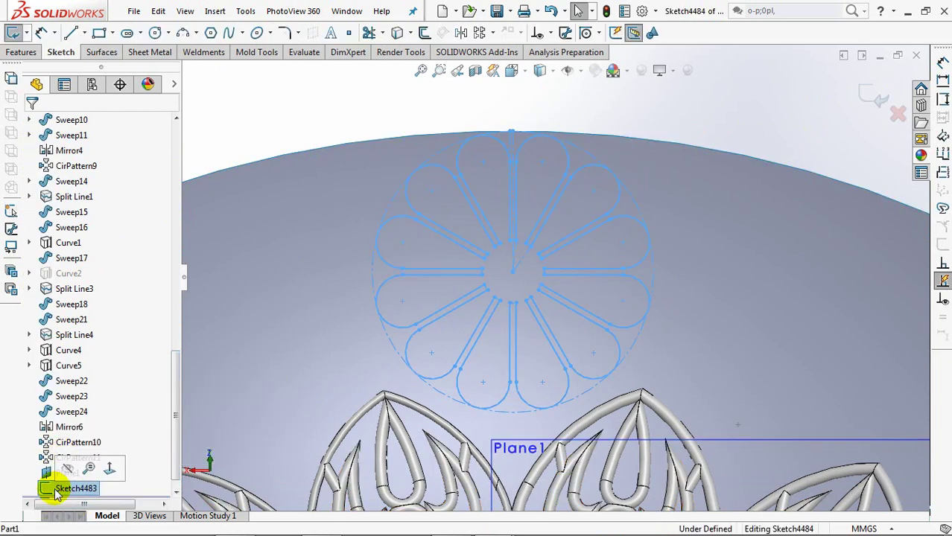
pyautogui.click(397, 33)
# Draw three-point arcs bridging the outer gaps between the four neighboring petals from the upper-left side and across the rosette's top gap
pyautogui.keyDown('ctrl'); pyautogui.moveTo(436, 104); pyautogui.dragTo(446, 180, button='middle'); pyautogui.keyUp('ctrl')
pyautogui.scroll(-4, 436, 245)
pyautogui.scroll(4, 436, 231)
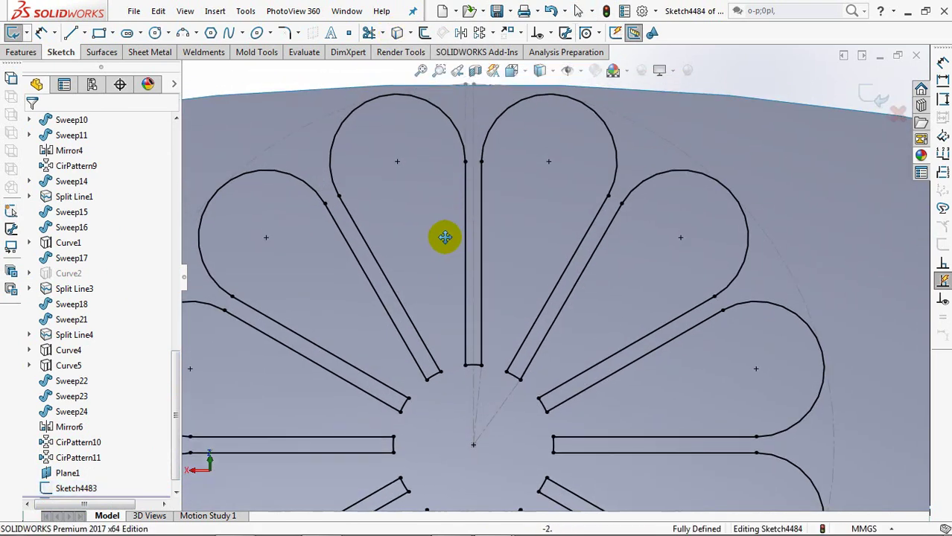
pyautogui.scroll(-3, 526, 207)
pyautogui.scroll(3, 519, 223)
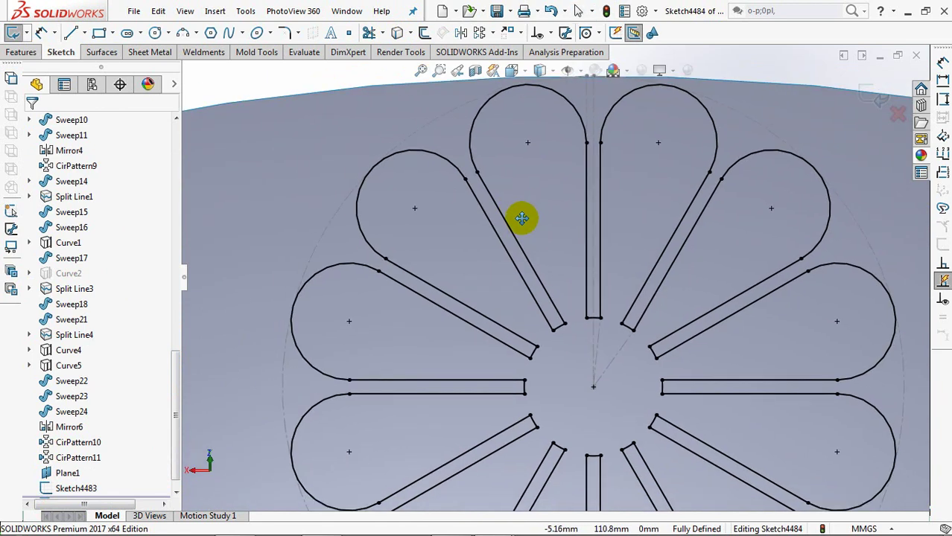
pyautogui.scroll(-3, 455, 238)
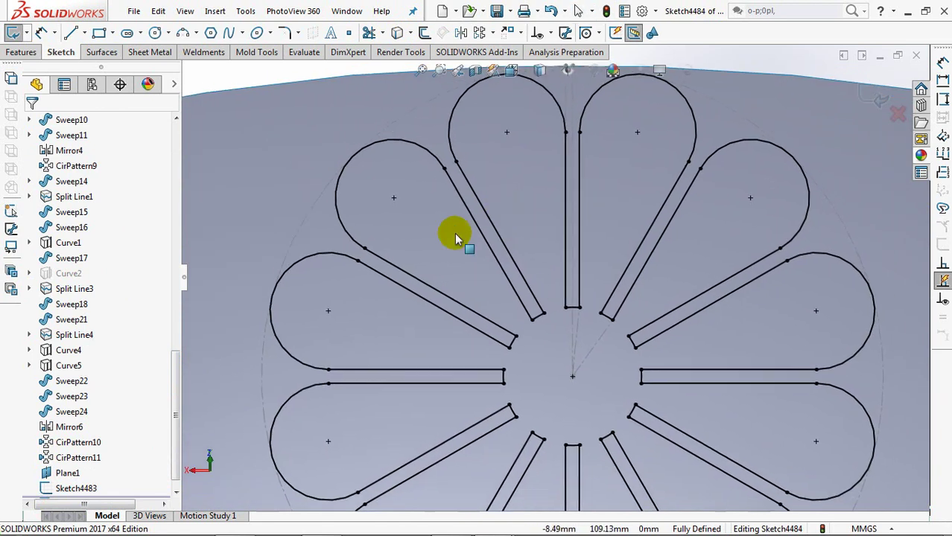
pyautogui.click(183, 32)
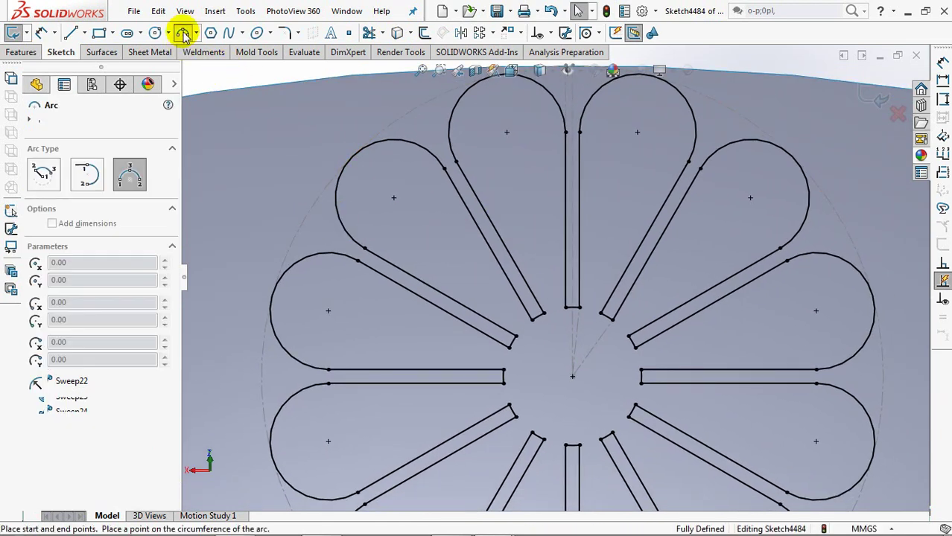
pyautogui.click(341, 230)
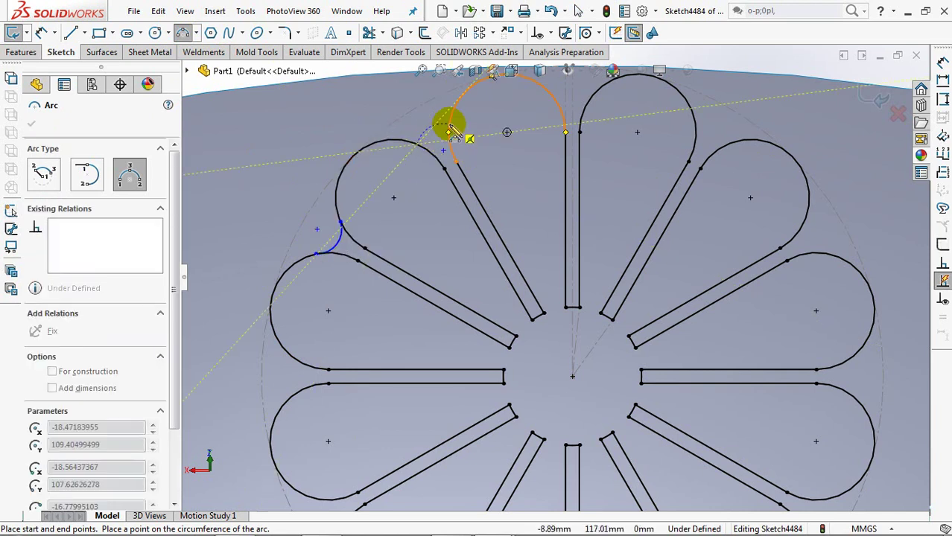
pyautogui.click(439, 134)
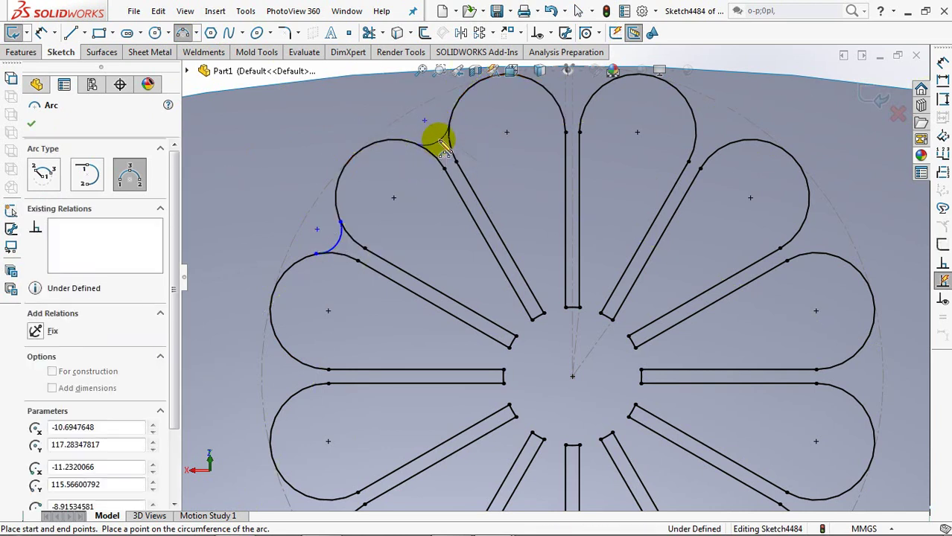
pyautogui.click(547, 90)
pyautogui.click(598, 90)
pyautogui.click(574, 100)
# Draw two more three-point arcs bridging the next two petal gaps on the rosette's upper-right side
pyautogui.click(696, 125)
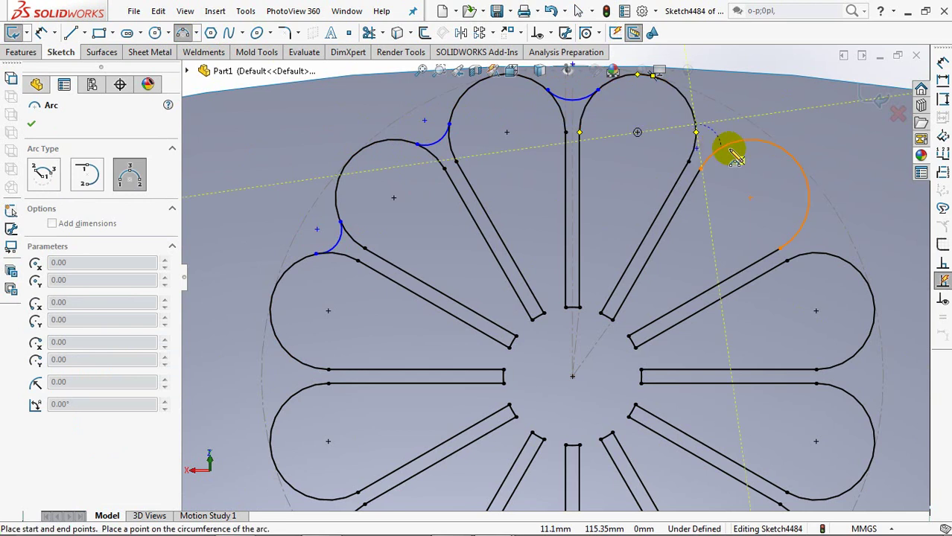
pyautogui.click(728, 145)
pyautogui.click(711, 148)
pyautogui.click(803, 224)
pyautogui.click(822, 252)
pyautogui.click(807, 251)
pyautogui.rightClick(807, 252)
pyautogui.click(812, 253)
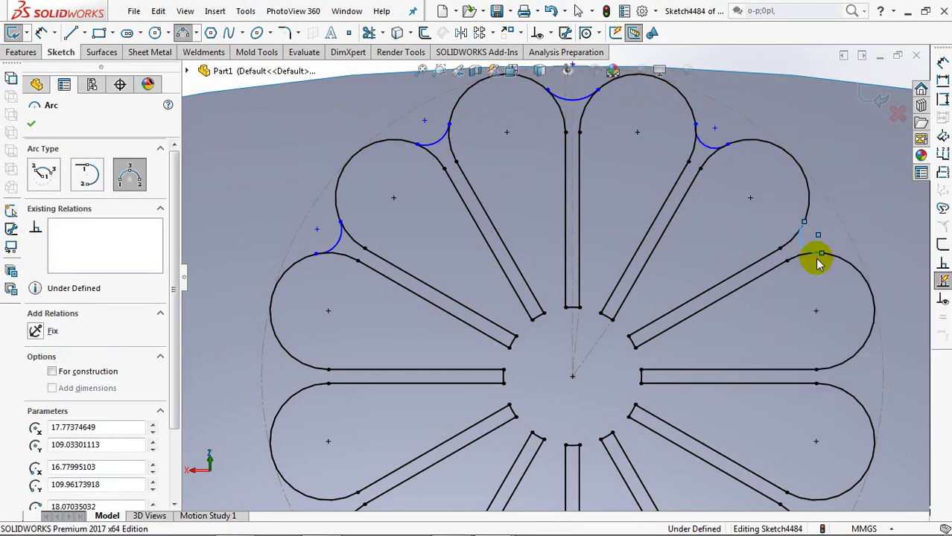
# Add an equal relation among all five bridging arcs between the petals
pyautogui.click(546, 32)
pyautogui.click(570, 66)
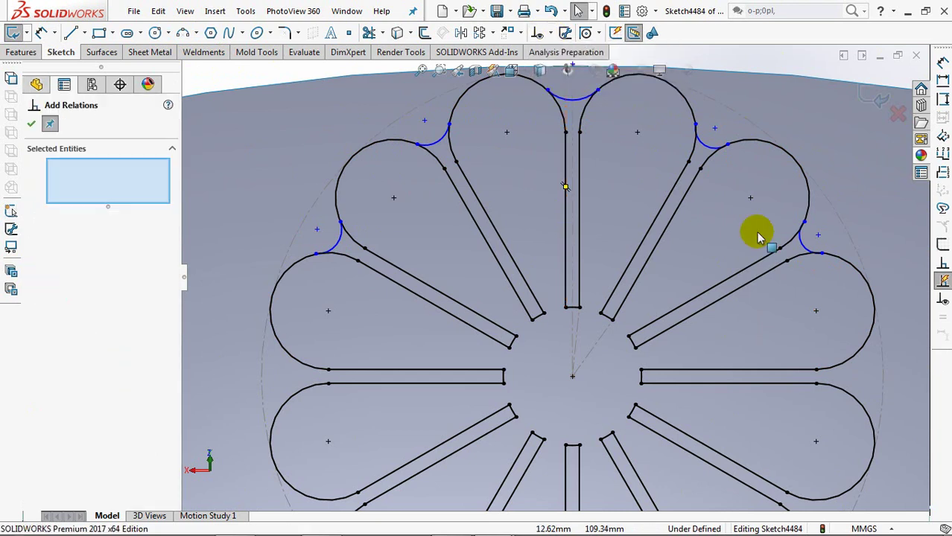
pyautogui.click(806, 247)
pyautogui.click(703, 140)
pyautogui.click(574, 95)
pyautogui.click(436, 142)
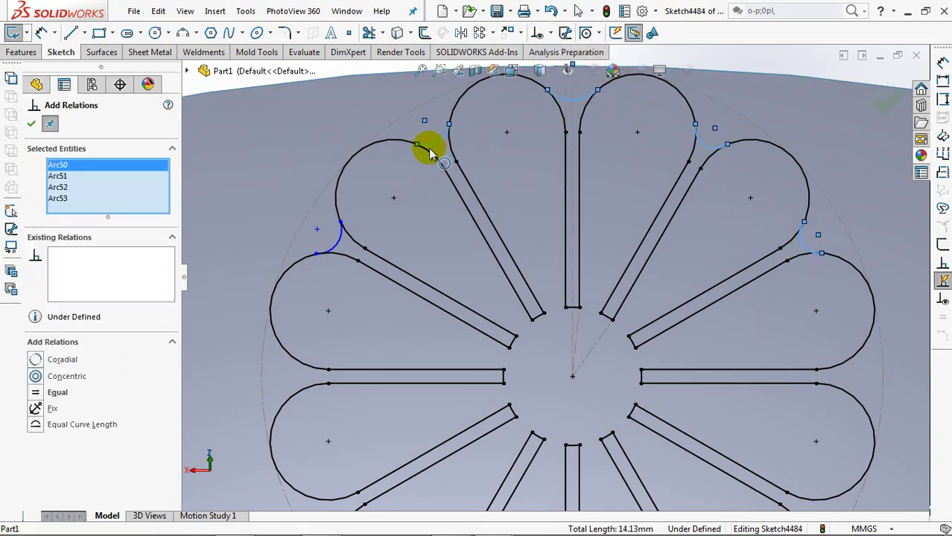
pyautogui.click(339, 233)
pyautogui.click(38, 404)
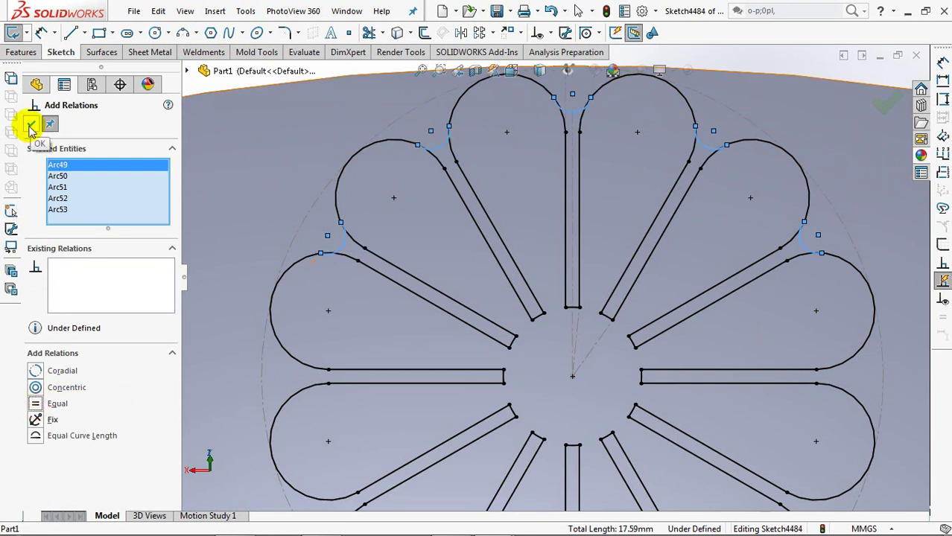
# Make the lowest bridging arc on the rosette's left side tangent to both adjacent petal arcs
pyautogui.click(346, 262)
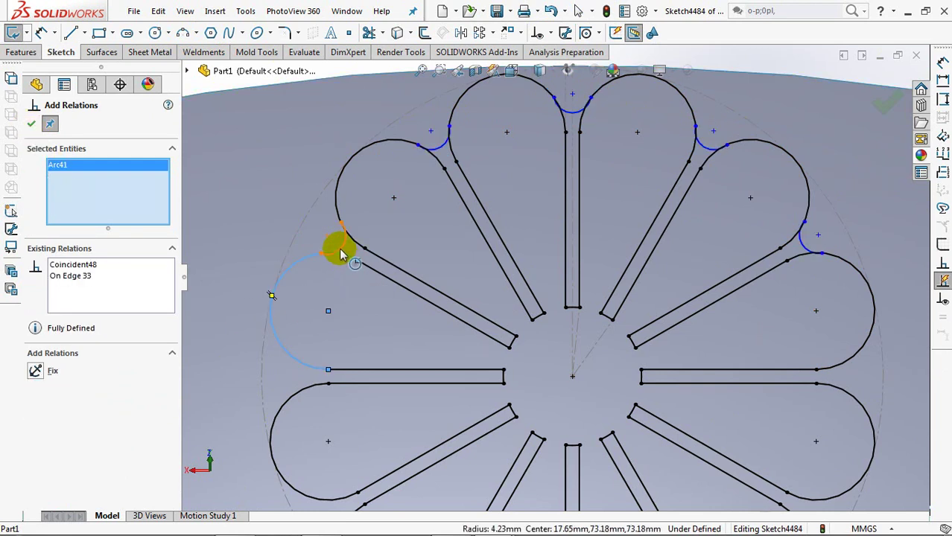
pyautogui.click(340, 254)
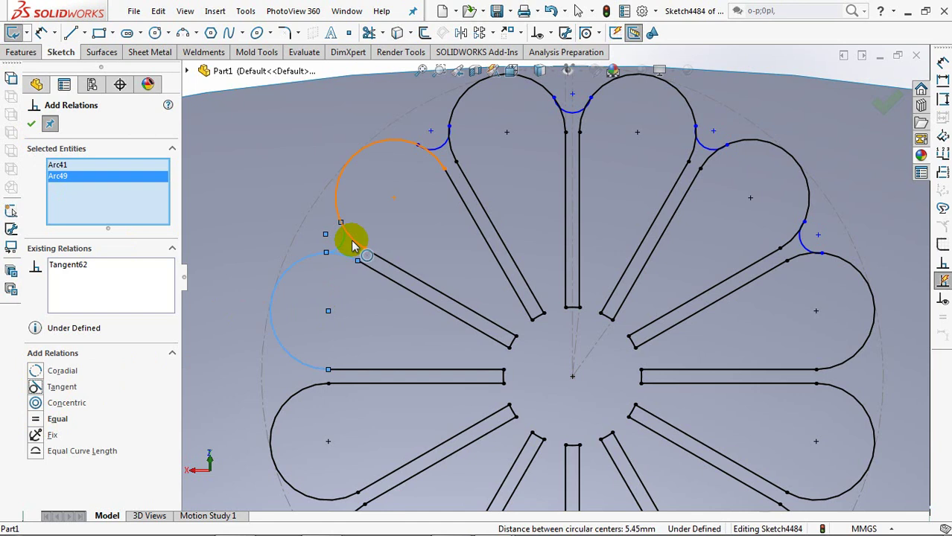
pyautogui.click(344, 243)
pyautogui.click(337, 254)
pyautogui.click(37, 387)
# Make the bridging arc just left of the top gap tangent to the petal arcs on either side
pyautogui.click(437, 150)
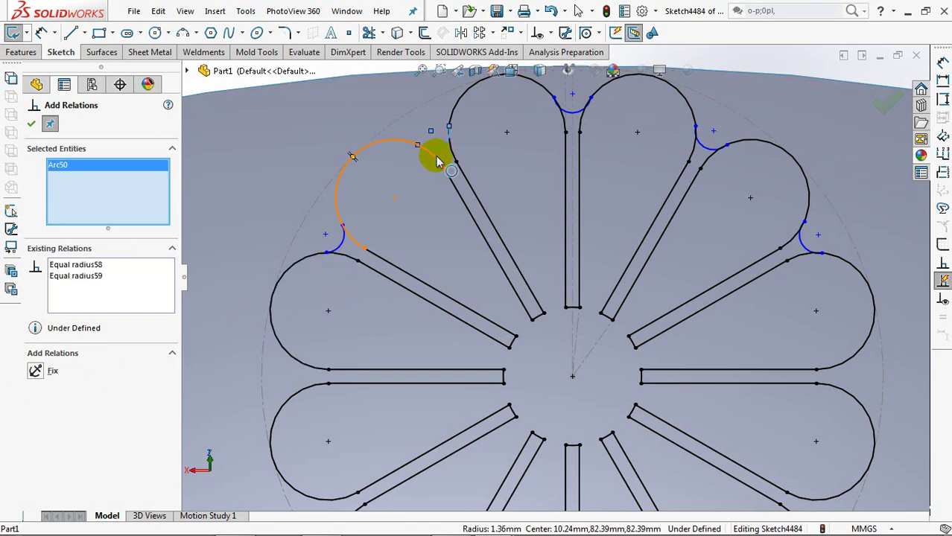
pyautogui.click(437, 157)
pyautogui.click(447, 153)
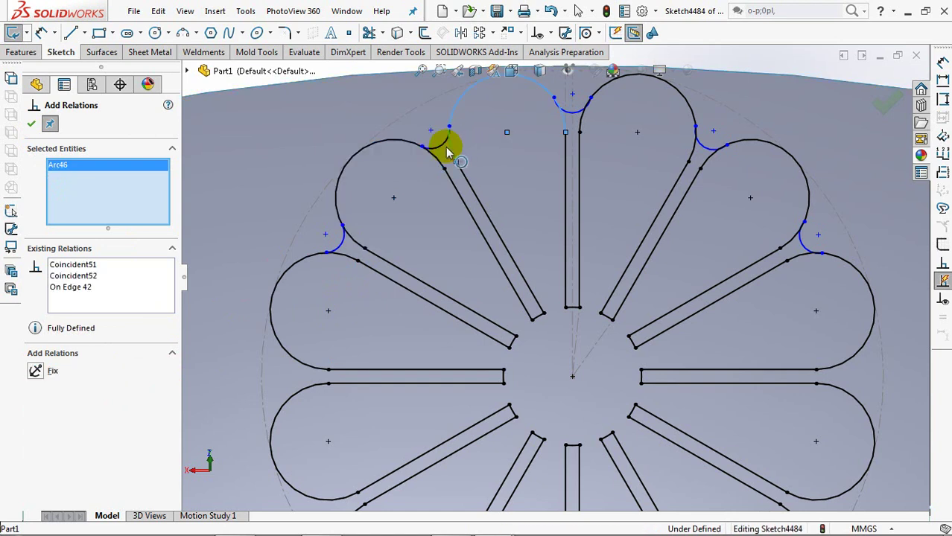
pyautogui.click(35, 388)
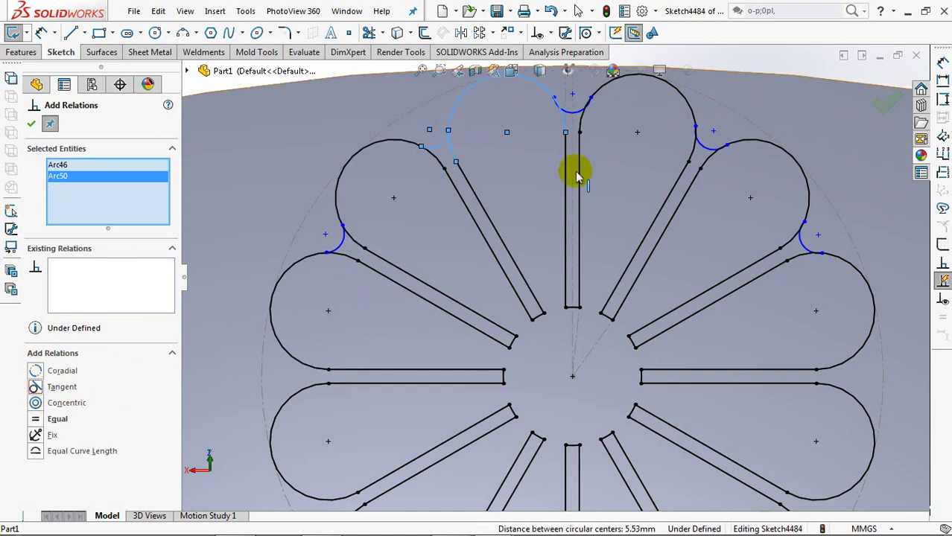
# Make the bridging arc in the top gap tangent to the two uppermost petal arcs
pyautogui.click(568, 112)
pyautogui.click(565, 121)
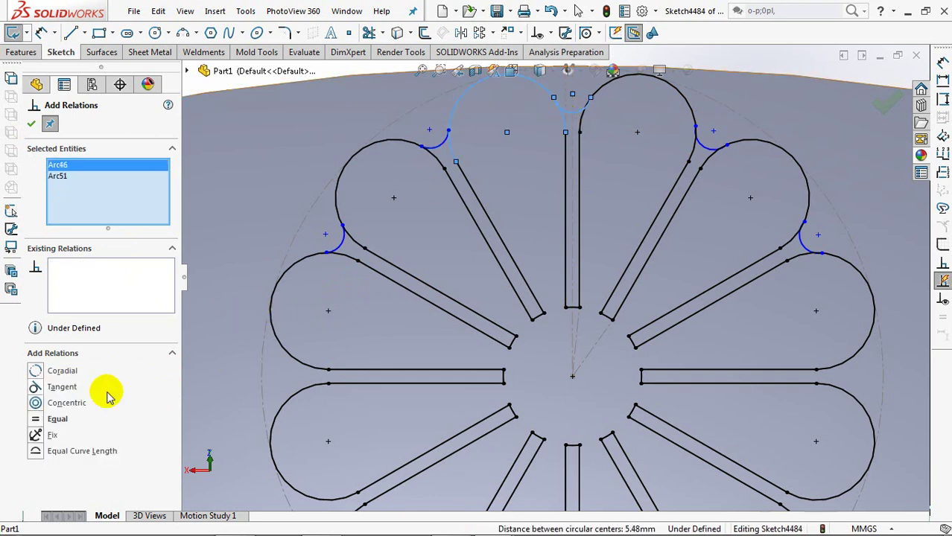
pyautogui.click(581, 121)
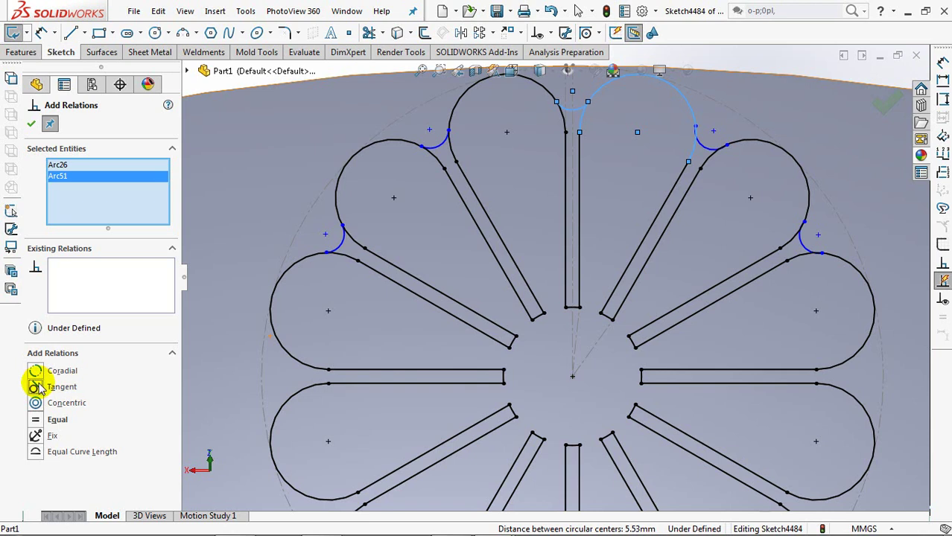
# Make the bridging arc just right of the top gap tangent to its two neighboring petal arcs
pyautogui.click(712, 149)
pyautogui.click(710, 160)
pyautogui.click(694, 148)
pyautogui.click(700, 144)
pyautogui.click(702, 145)
pyautogui.click(696, 153)
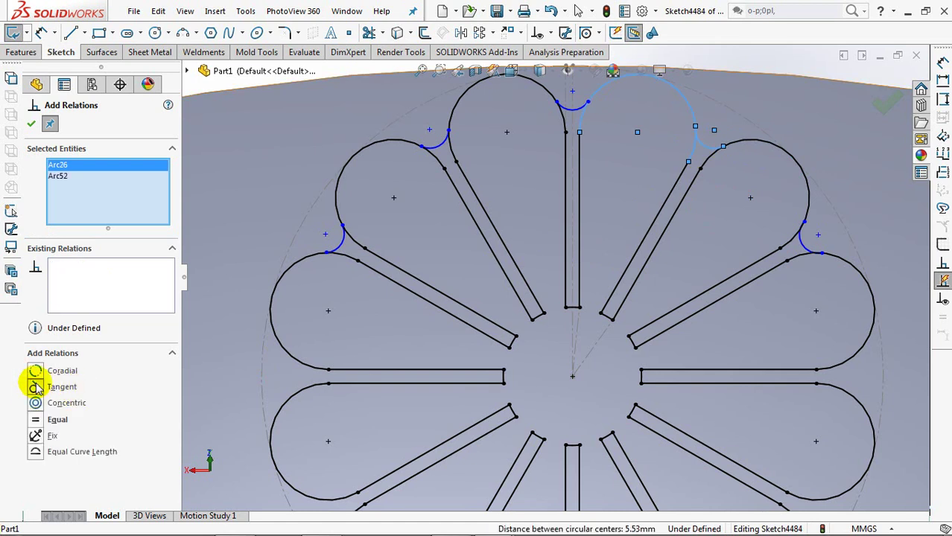
pyautogui.click(35, 387)
# Make the lowest bridging arc on the rosette's right side tangent to both adjacent petal arcs
pyautogui.click(803, 244)
pyautogui.click(810, 205)
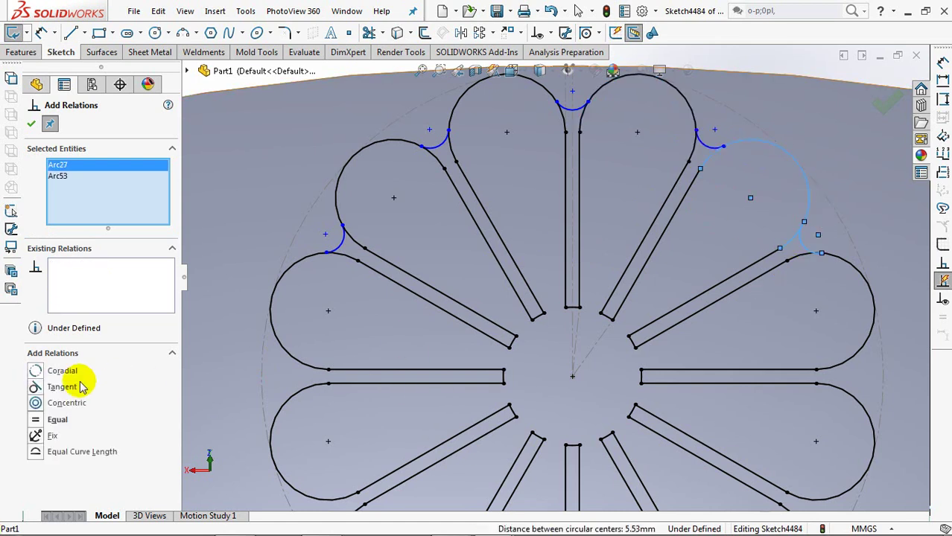
pyautogui.click(841, 260)
pyautogui.click(806, 247)
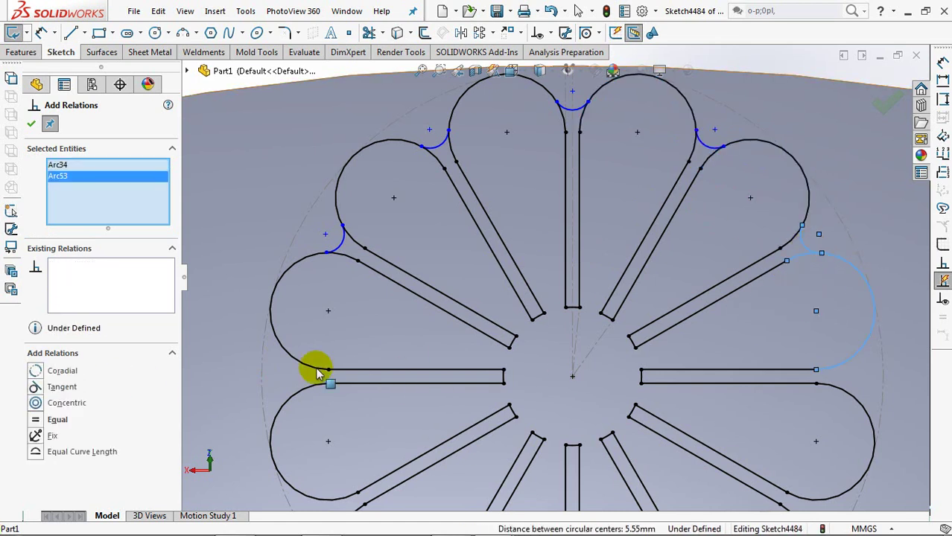
pyautogui.click(31, 124)
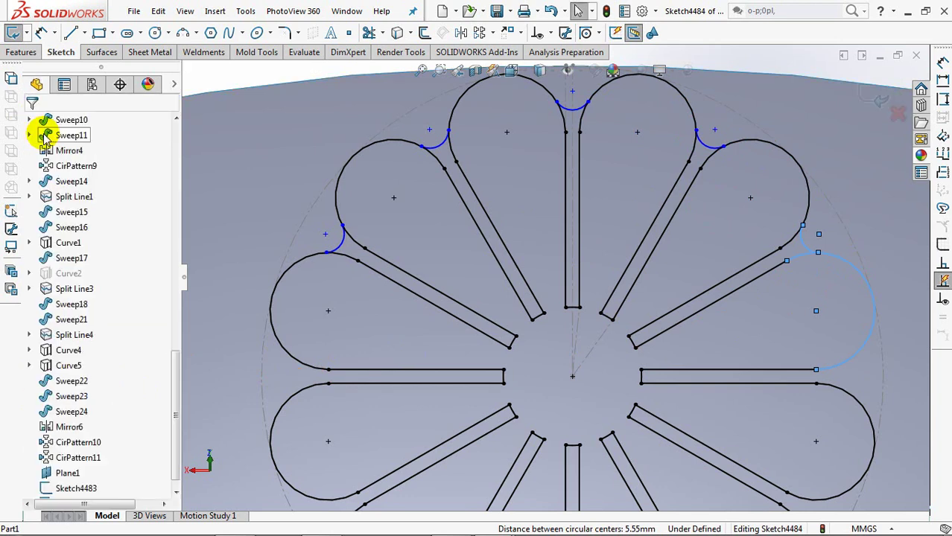
# Dimension the leftmost bridging arc with a radius of 3 mm
pyautogui.click(236, 81)
pyautogui.click(340, 236)
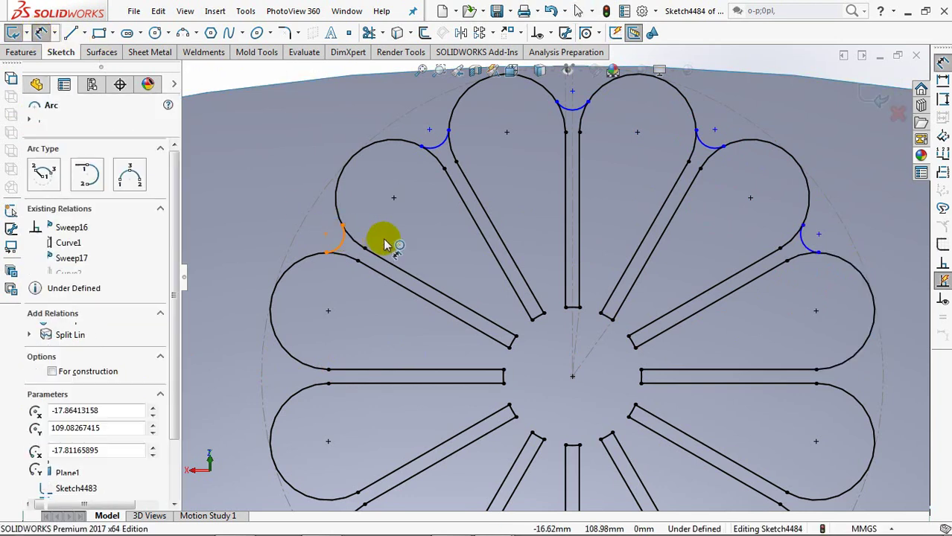
pyautogui.click(262, 201)
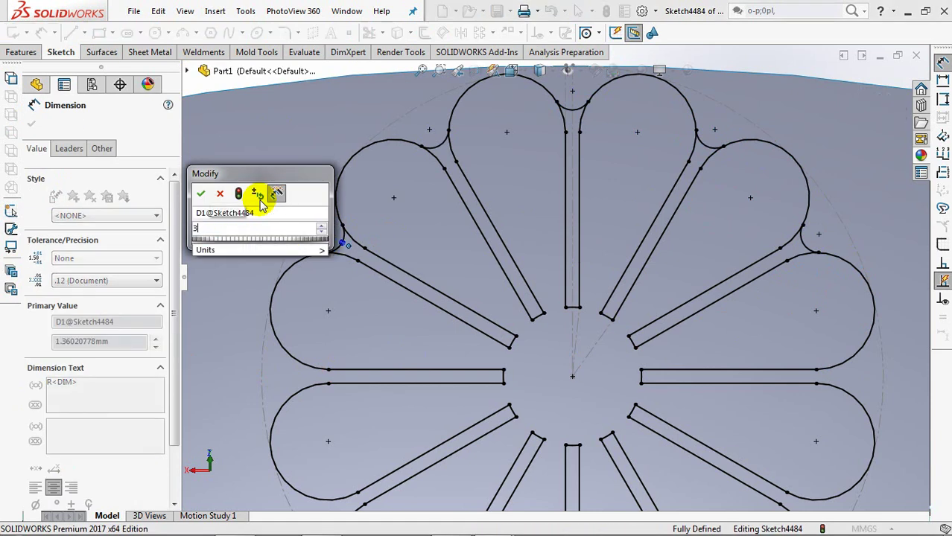
pyautogui.click(201, 193)
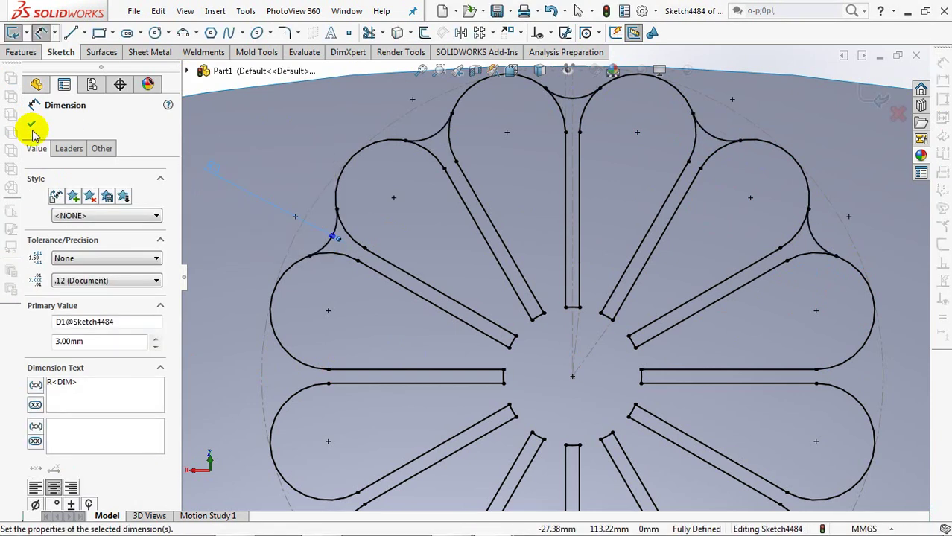
pyautogui.click(32, 124)
# Draw a circle about 35.3 mm in diameter from the rosette's center through the outer ends of the petal lines
pyautogui.click(156, 33)
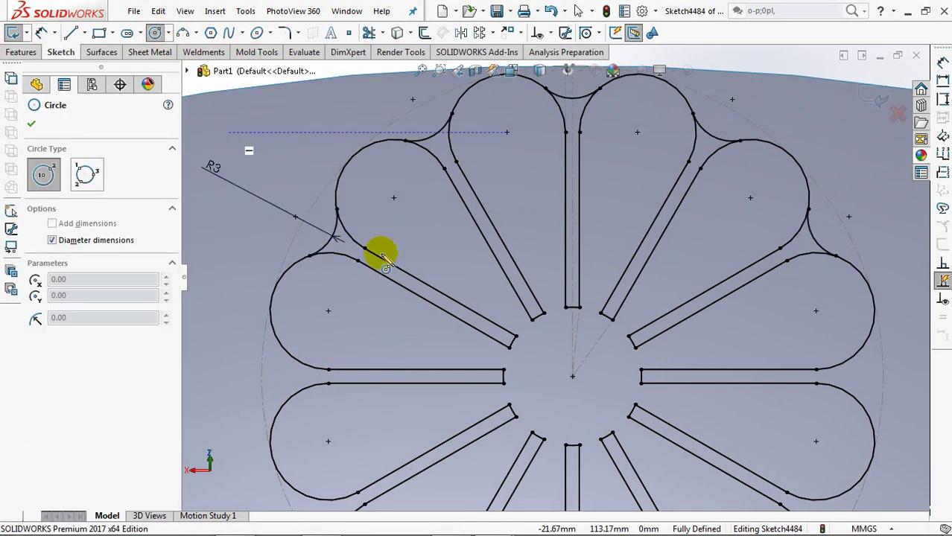
pyautogui.click(572, 377)
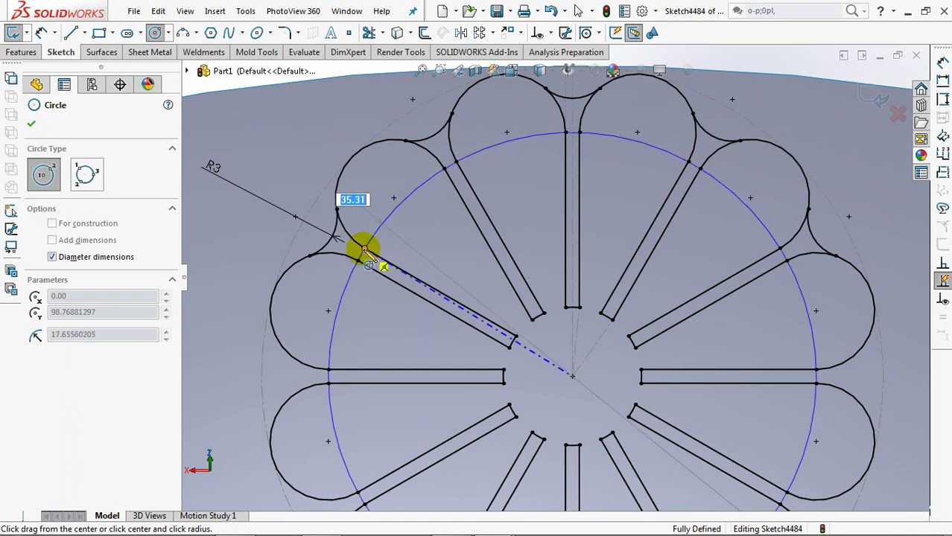
pyautogui.click(365, 251)
# Offset the new circle inward by 2 mm
pyautogui.click(424, 32)
pyautogui.click(55, 221)
pyautogui.click(56, 196)
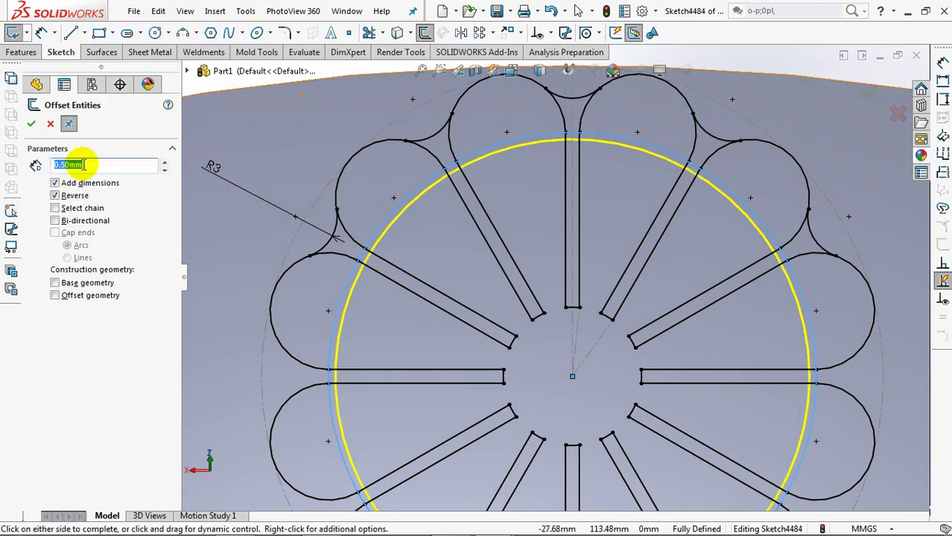
pyautogui.press('Return')
pyautogui.click(32, 125)
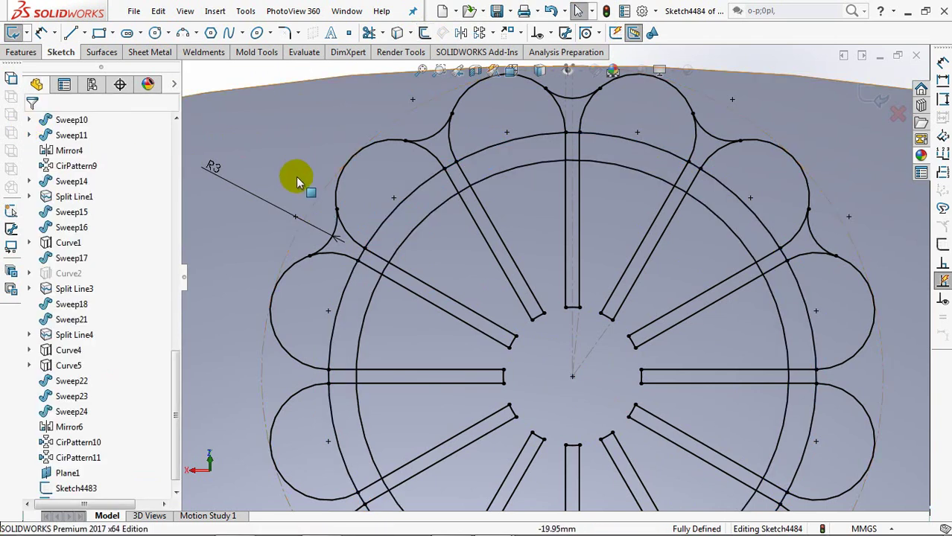
pyautogui.scroll(4, 371, 242)
pyautogui.scroll(-4, 402, 268)
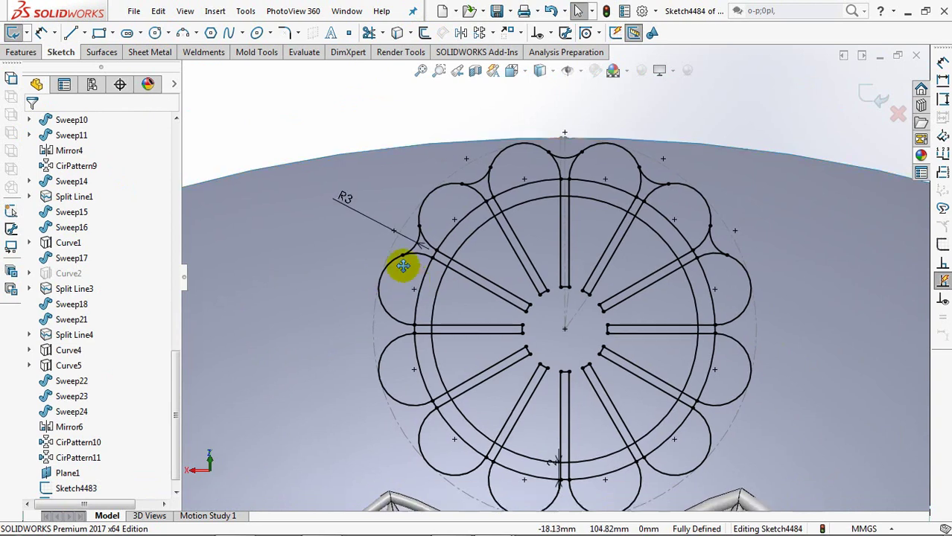
# Power-trim the ring circles and petal line segments around the rosette's sides and bottom, leaving closed inner slots and short connecting arcs between petals
pyautogui.keyDown('ctrl'); pyautogui.moveTo(428, 306); pyautogui.dragTo(471, 308, button='middle'); pyautogui.keyUp('ctrl')
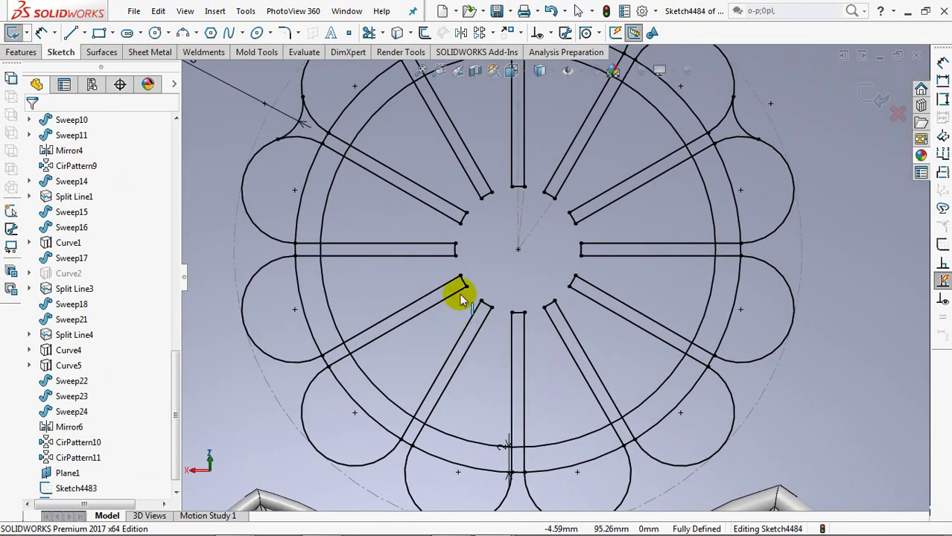
pyautogui.click(369, 35)
pyautogui.click(43, 219)
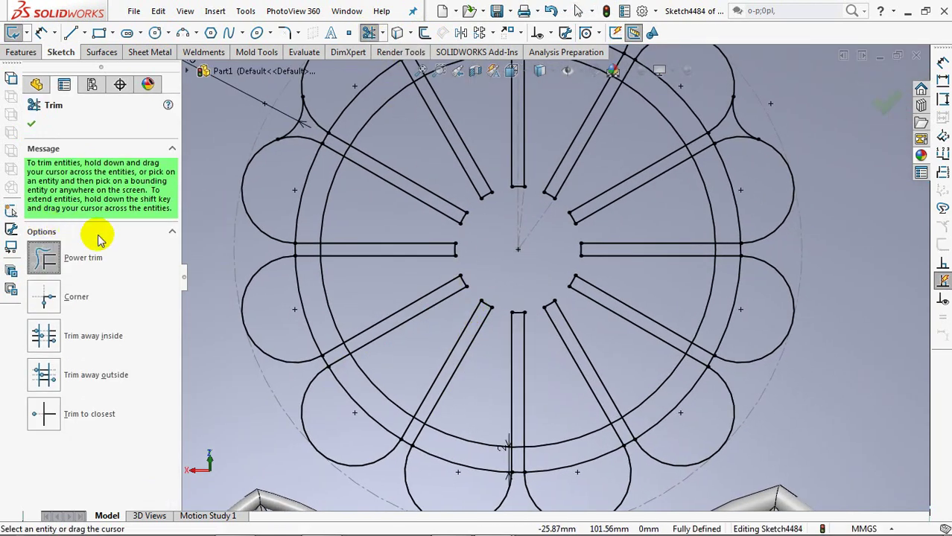
pyautogui.moveTo(340, 213); pyautogui.dragTo(283, 222)
pyautogui.moveTo(301, 282)
pyautogui.mouseDown()
pyautogui.moveTo(329, 339)
pyautogui.moveTo(393, 386)
pyautogui.moveTo(427, 450)
pyautogui.moveTo(477, 432)
pyautogui.moveTo(544, 440)
pyautogui.moveTo(632, 397)
pyautogui.mouseUp()
pyautogui.moveTo(691, 386)
pyautogui.mouseDown()
pyautogui.moveTo(733, 294)
pyautogui.moveTo(729, 161)
pyautogui.moveTo(678, 125)
pyautogui.mouseUp()
pyautogui.moveTo(530, 233); pyautogui.dragTo(562, 245)
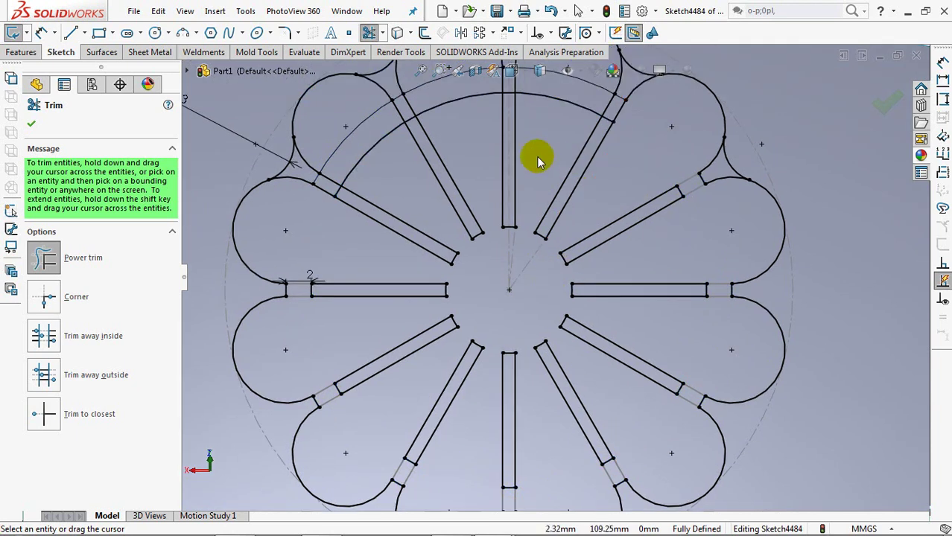
# Power-trim the inner petal arcs, line ends and ring arcs across the rosette's upper half, leaving a scalloped outline and closed slots
pyautogui.keyDown('ctrl'); pyautogui.moveTo(534, 151); pyautogui.dragTo(565, 259, button='middle'); pyautogui.keyUp('ctrl')
pyautogui.scroll(-3, 537, 263)
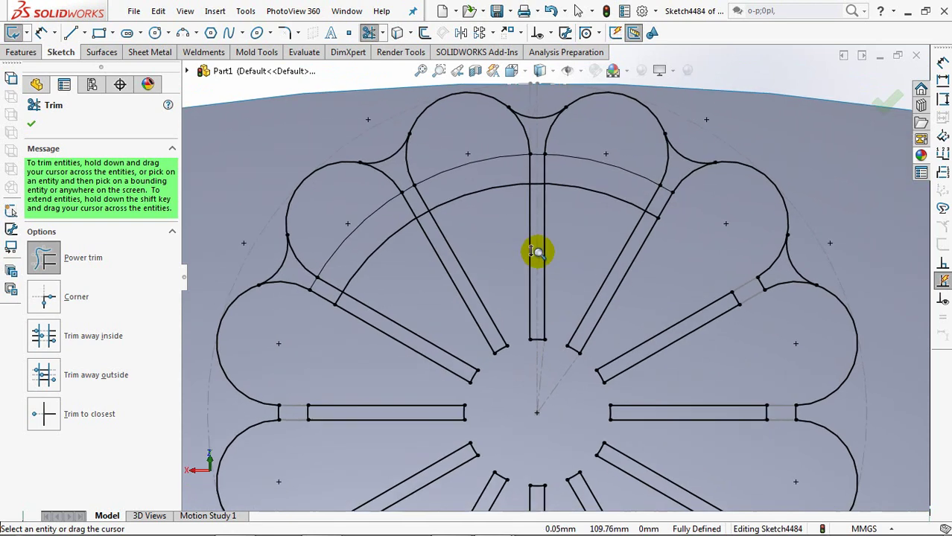
pyautogui.moveTo(286, 272); pyautogui.dragTo(291, 269)
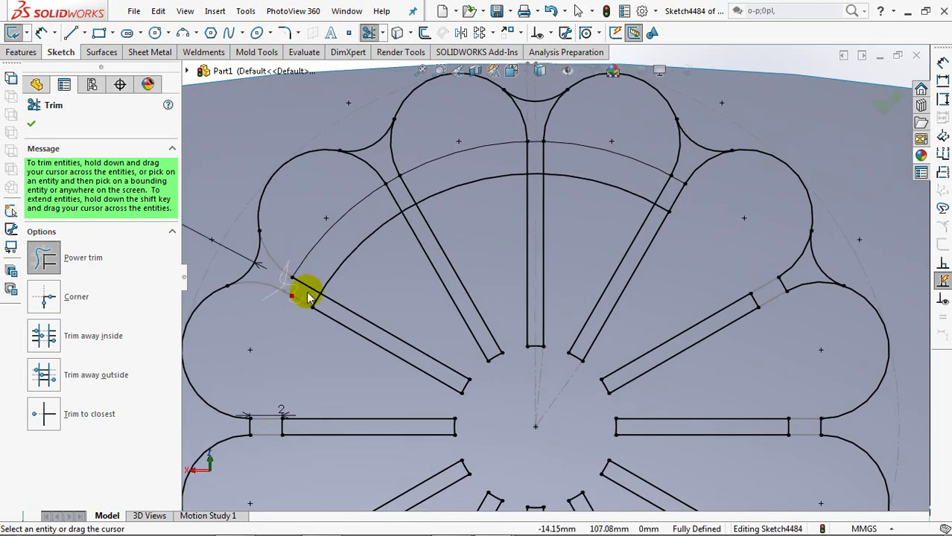
pyautogui.moveTo(421, 165)
pyautogui.mouseDown()
pyautogui.moveTo(527, 156)
pyautogui.moveTo(572, 139)
pyautogui.moveTo(705, 165)
pyautogui.mouseUp()
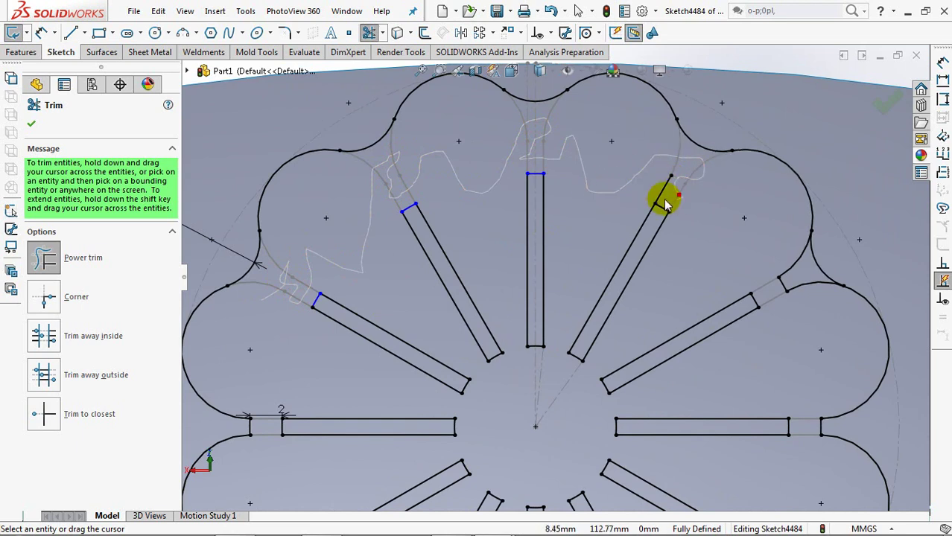
pyautogui.moveTo(803, 274); pyautogui.dragTo(735, 272)
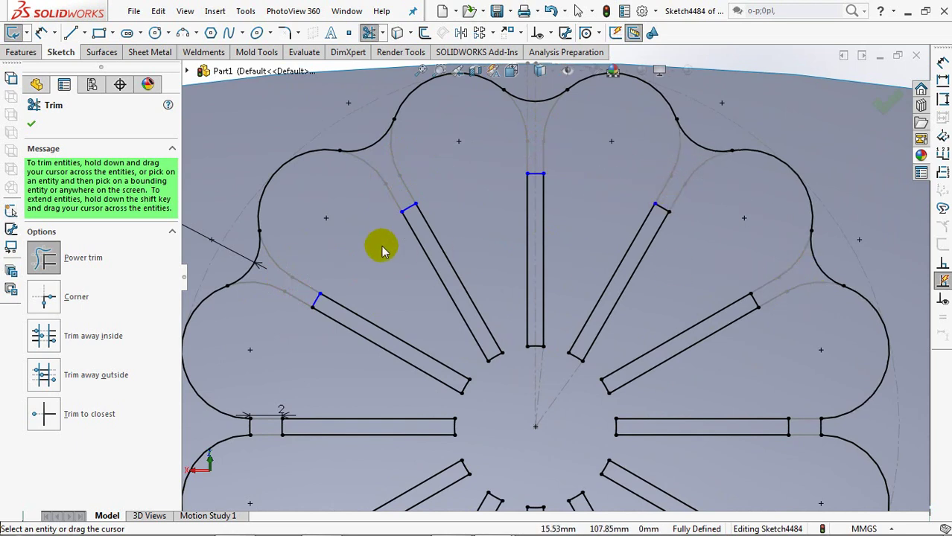
pyautogui.click(30, 127)
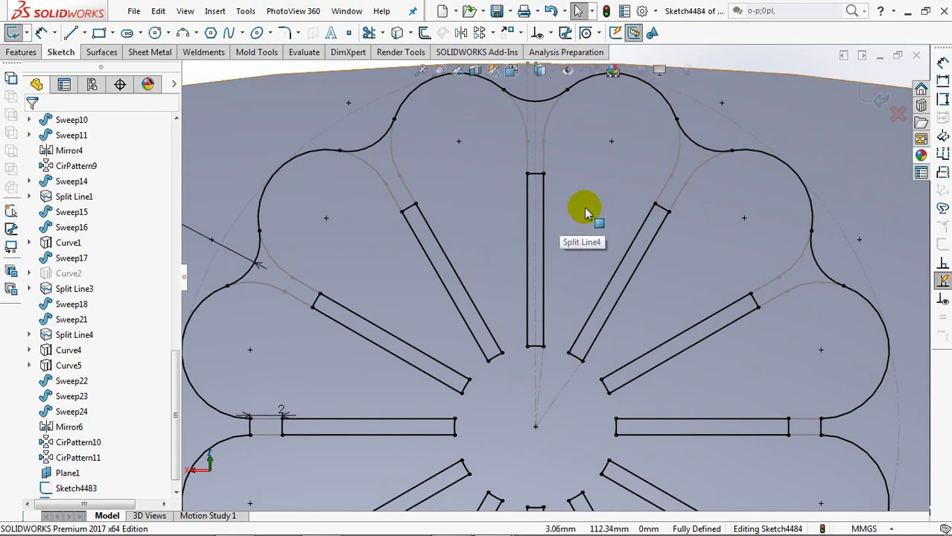
# Exit the trimmed rosette sketch and hide Sketch4483
pyautogui.scroll(3, 578, 207)
pyautogui.keyDown('ctrl'); pyautogui.moveTo(580, 289); pyautogui.dragTo(581, 216, button='middle'); pyautogui.keyUp('ctrl')
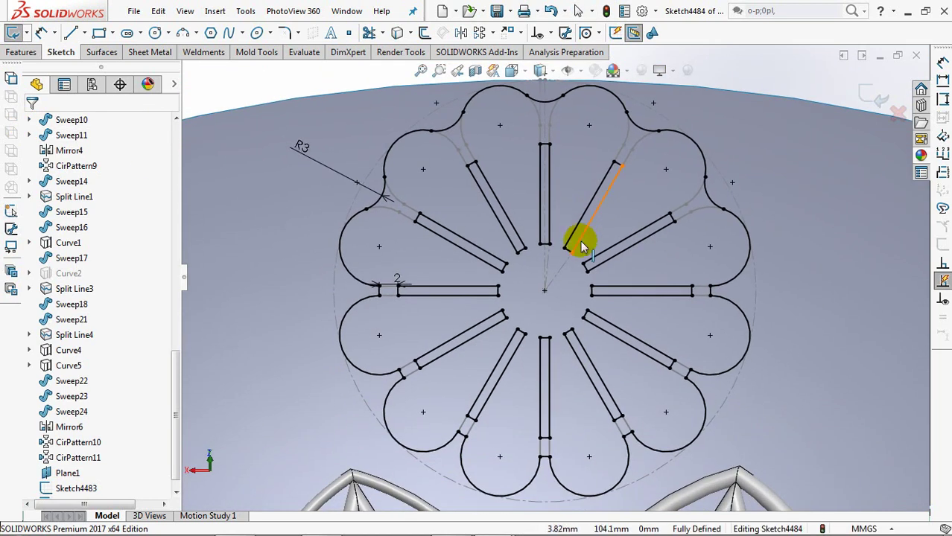
pyautogui.click(875, 98)
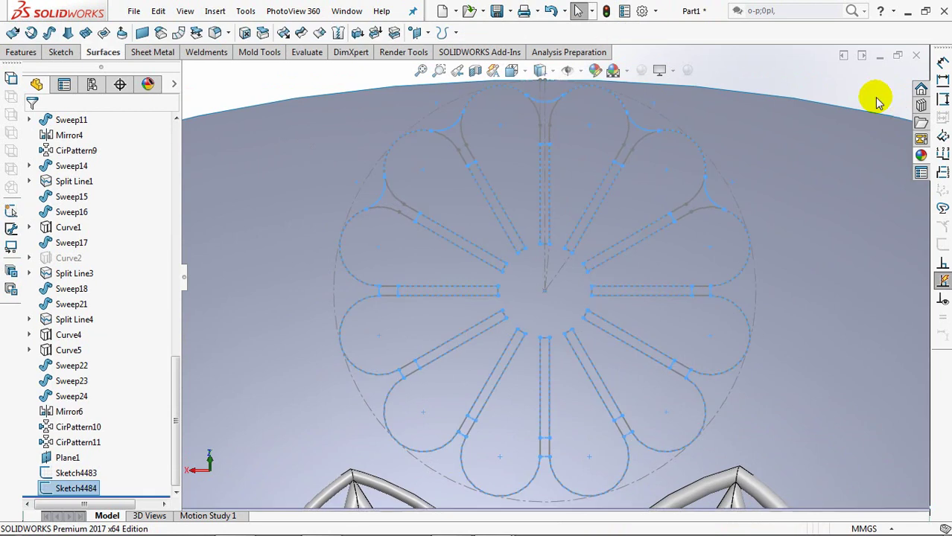
pyautogui.click(47, 472)
pyautogui.click(54, 460)
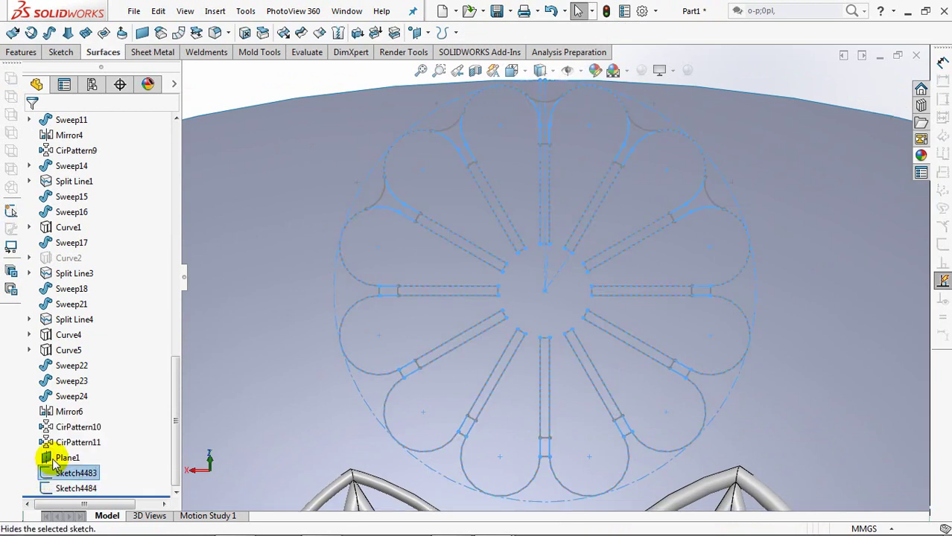
# Split the curved face behind the rosette with a projection Split Line using Sketch4484
pyautogui.click(456, 32)
pyautogui.click(519, 54)
pyautogui.click(317, 167)
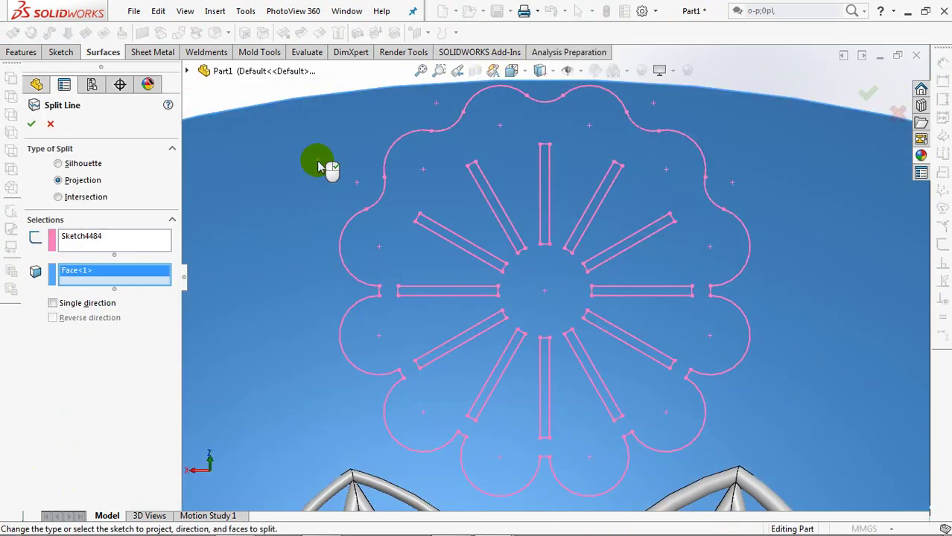
pyautogui.click(31, 127)
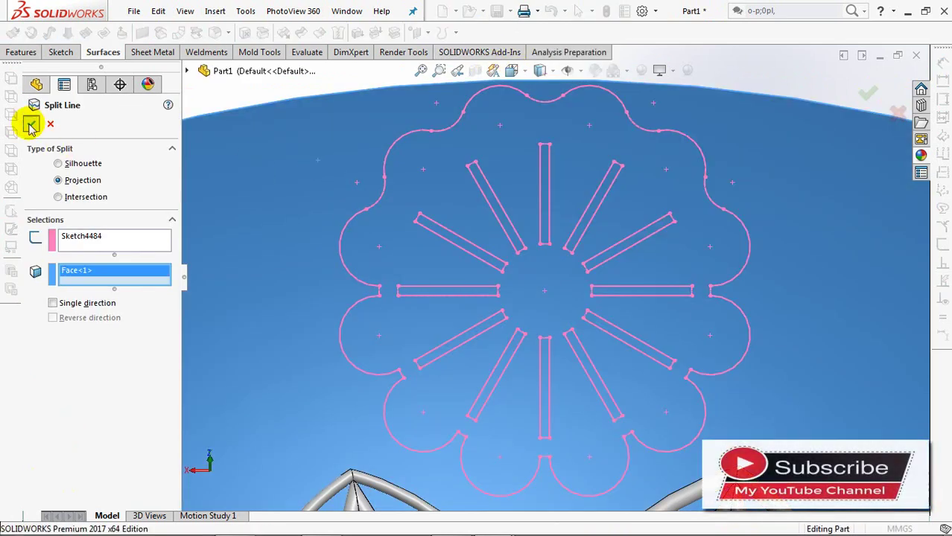
# Start a new sketch on Plane1 and show Sketch4484 of the rosette split line for reference
pyautogui.click(50, 456)
pyautogui.click(58, 437)
pyautogui.keyDown('ctrl'); pyautogui.moveTo(558, 404); pyautogui.dragTo(464, 337, button='middle'); pyautogui.keyUp('ctrl')
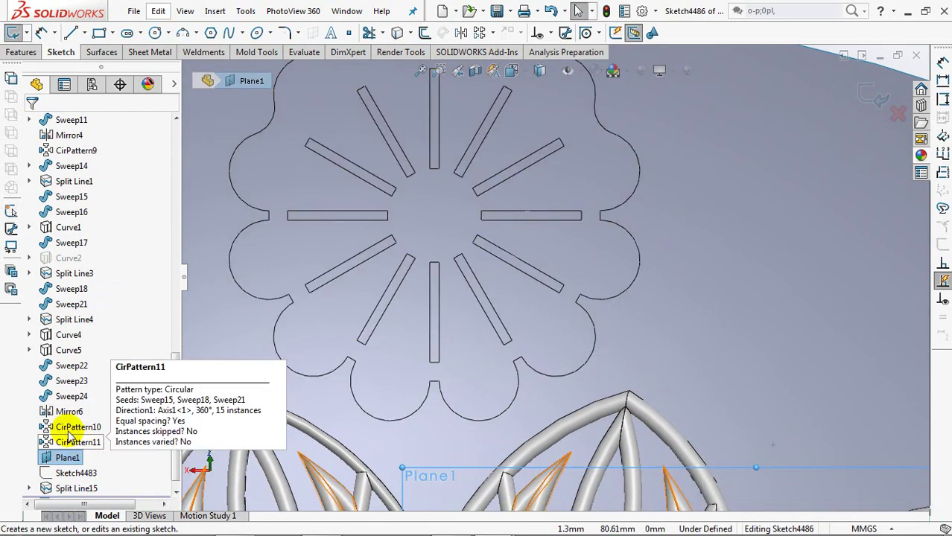
pyautogui.click(29, 490)
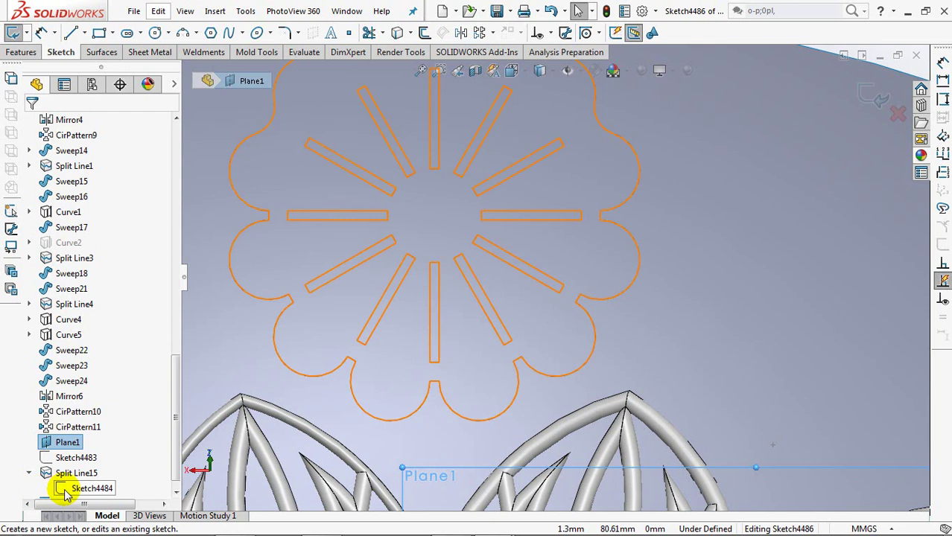
pyautogui.click(65, 488)
pyautogui.click(76, 469)
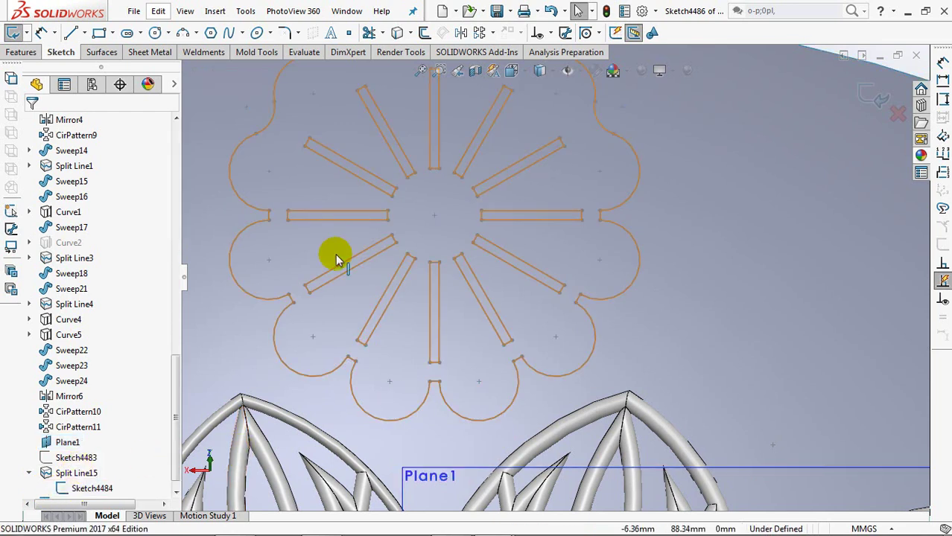
# Offset the outer edge of the arch below the rosette 1 mm inward and convert the offset curve to construction geometry
pyautogui.click(425, 32)
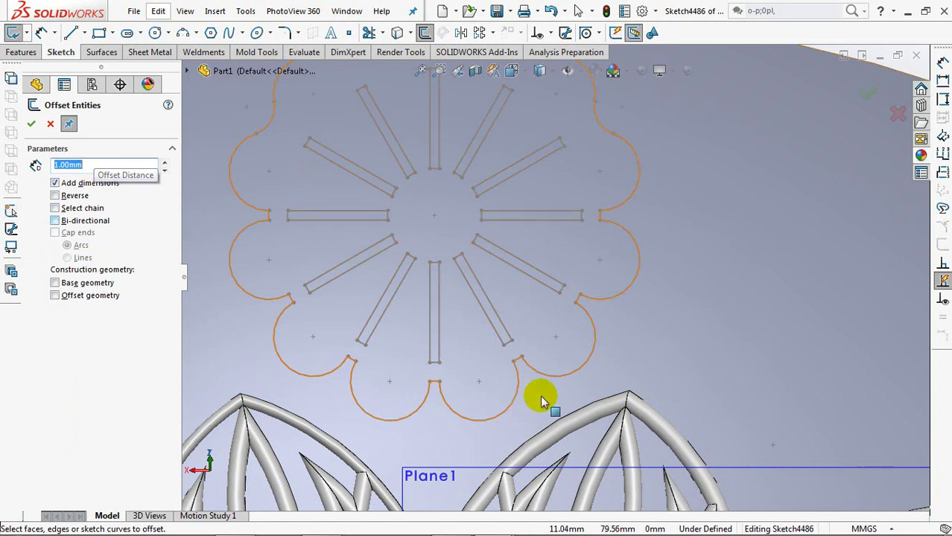
pyautogui.click(564, 424)
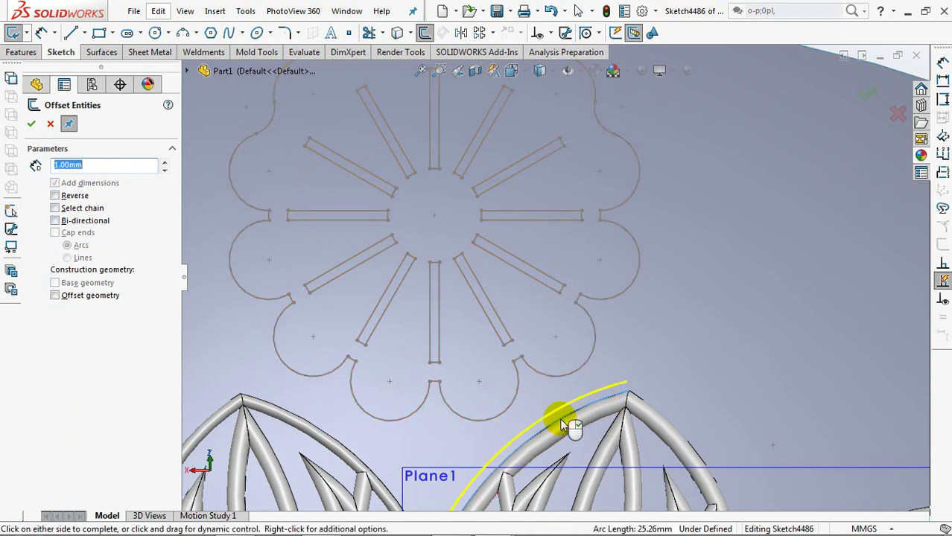
pyautogui.click(55, 196)
pyautogui.click(32, 126)
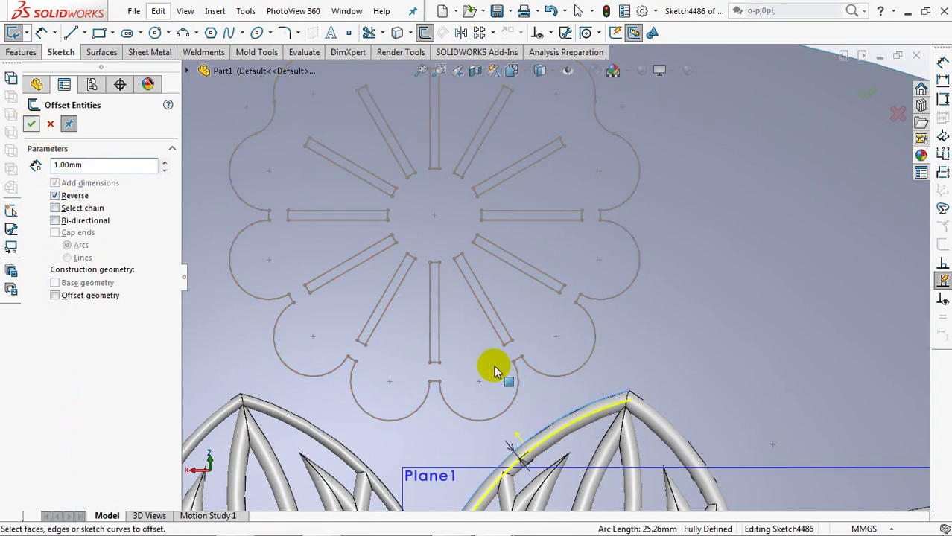
pyautogui.click(49, 125)
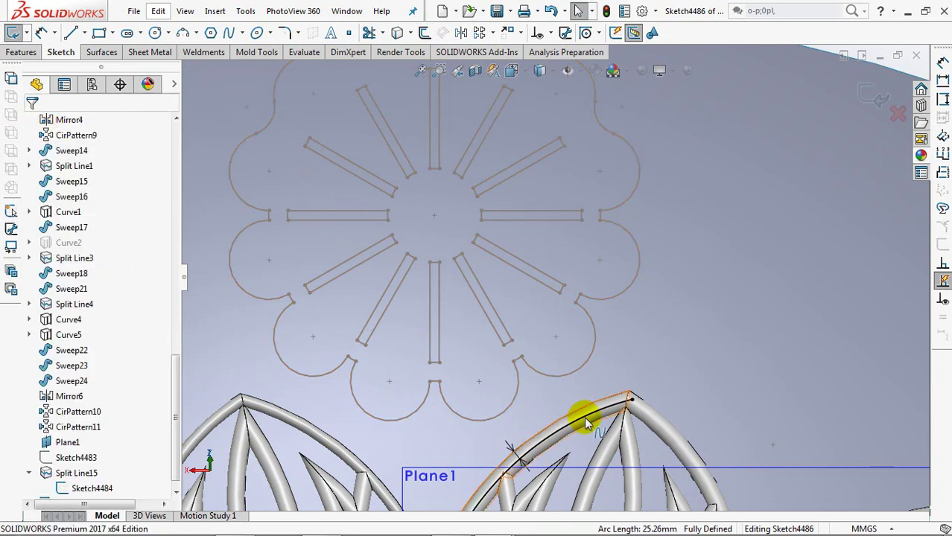
pyautogui.click(584, 417)
pyautogui.click(645, 386)
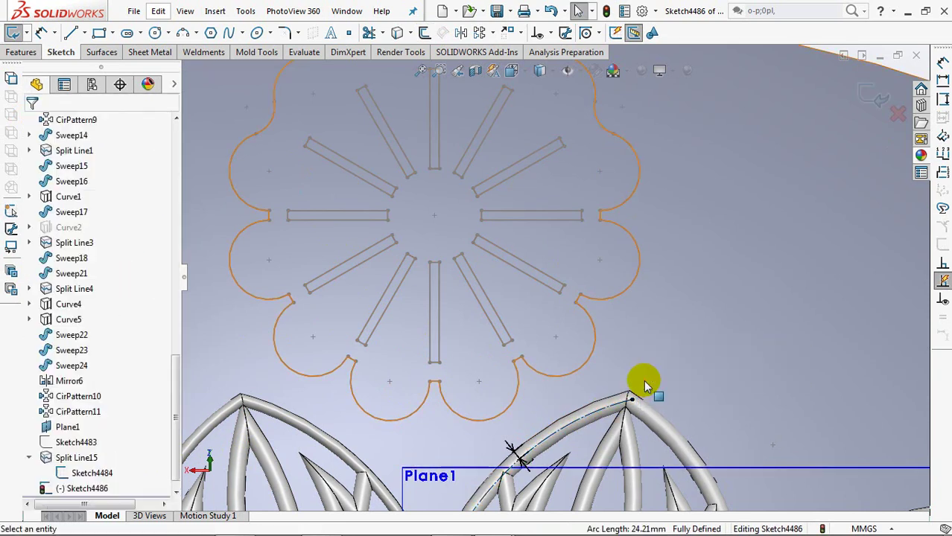
# Sketch a line about 9 mm long from the lower-right petal's center perpendicular to the arch's construction curve
pyautogui.click(71, 32)
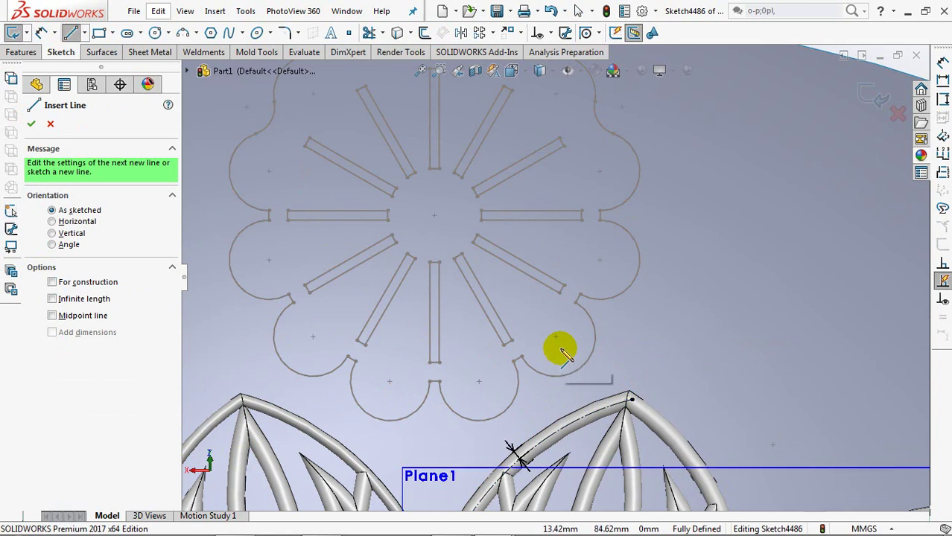
pyautogui.click(557, 339)
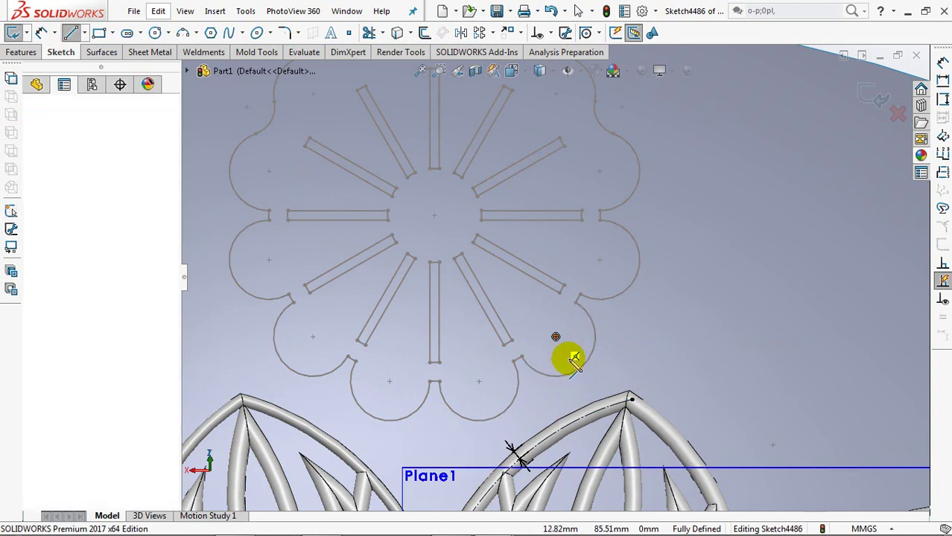
pyautogui.click(590, 415)
pyautogui.rightClick(590, 414)
pyautogui.click(625, 368)
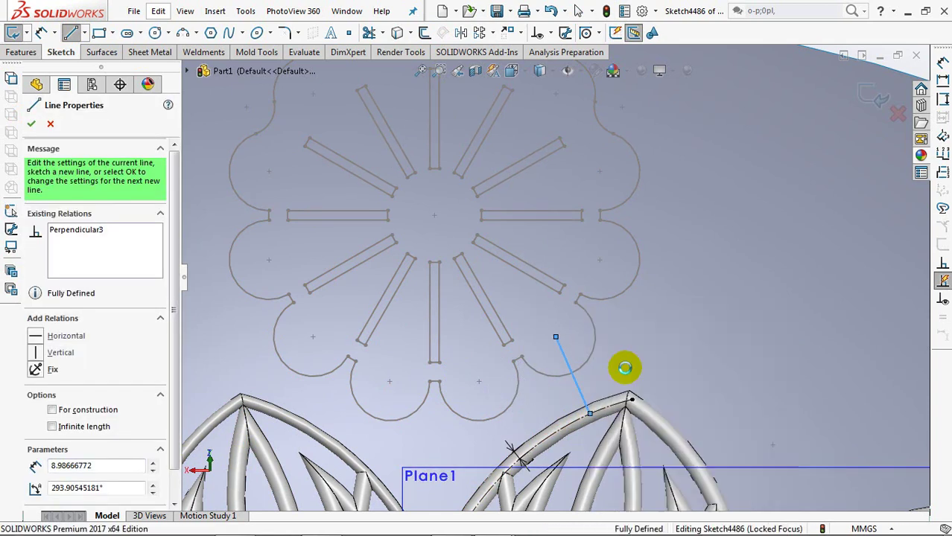
# Sketch a line about 9.6 mm long from the bottom petal's center, right of the rosette's vertical axis, to the arch's construction curve
pyautogui.click(71, 33)
pyautogui.click(479, 381)
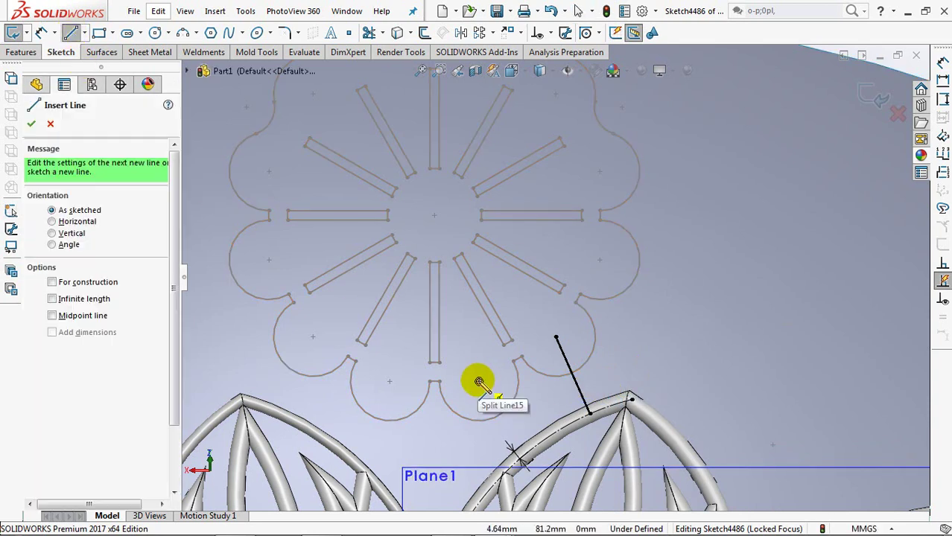
pyautogui.click(512, 460)
pyautogui.rightClick(511, 460)
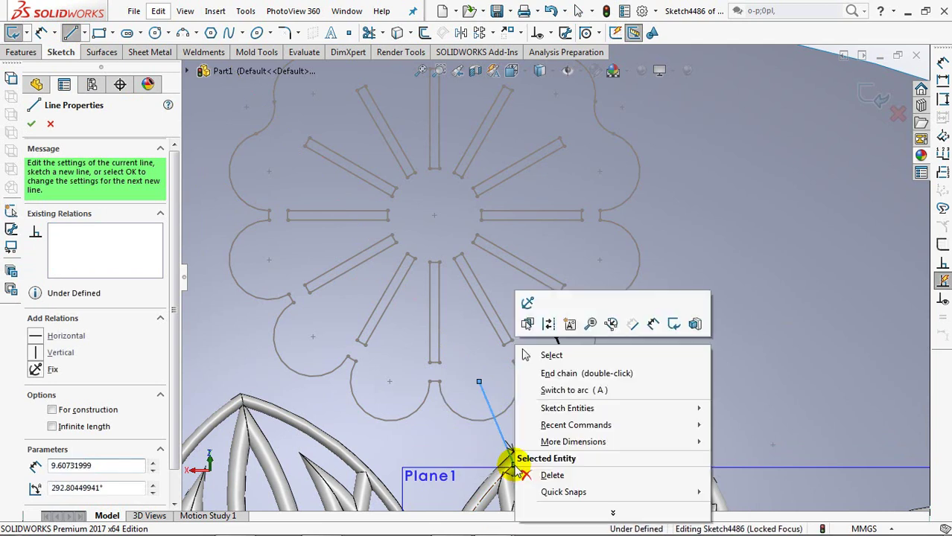
pyautogui.click(548, 355)
pyautogui.keyDown('ctrl'); pyautogui.moveTo(548, 356); pyautogui.dragTo(557, 278, button='middle'); pyautogui.keyUp('ctrl')
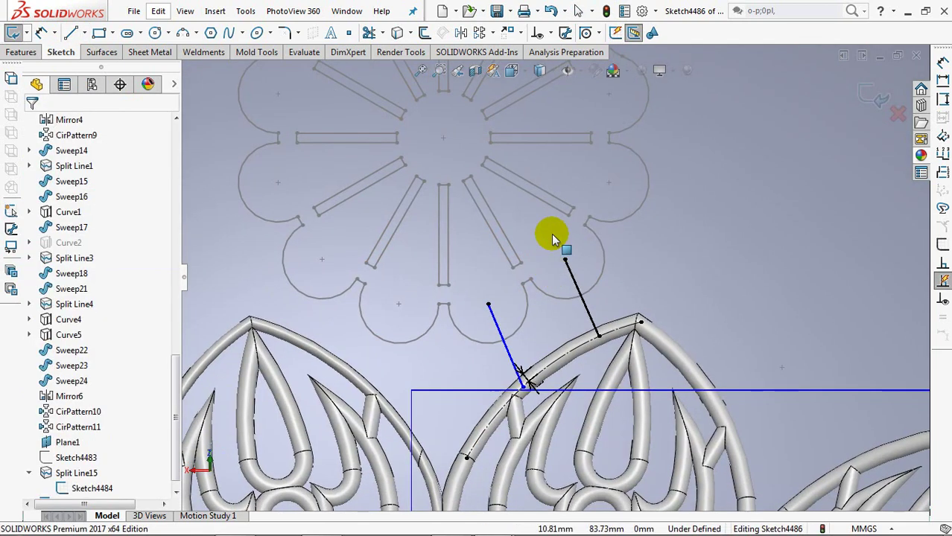
# Make the bottom petal's line coincident with the rosette's center point and convert it to a construction line
pyautogui.click(545, 33)
pyautogui.click(600, 68)
pyautogui.click(509, 347)
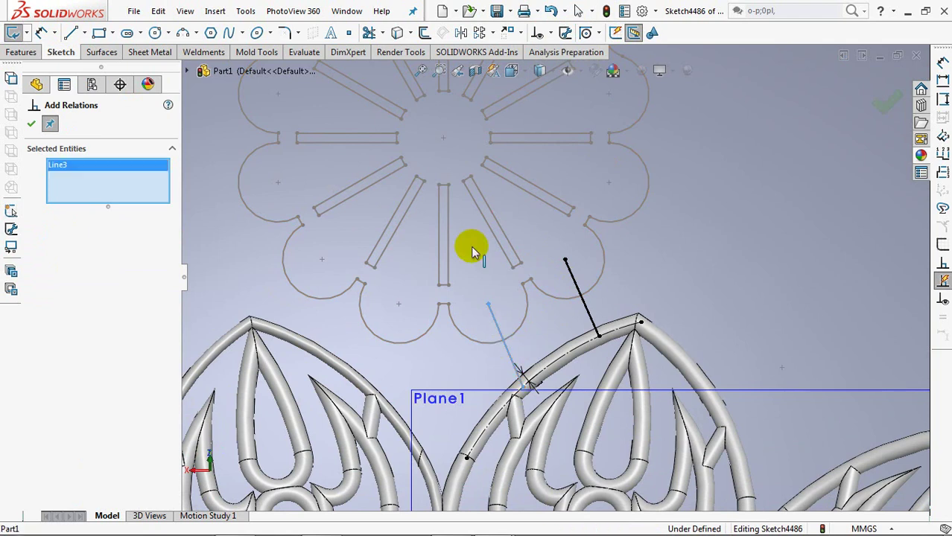
pyautogui.click(443, 138)
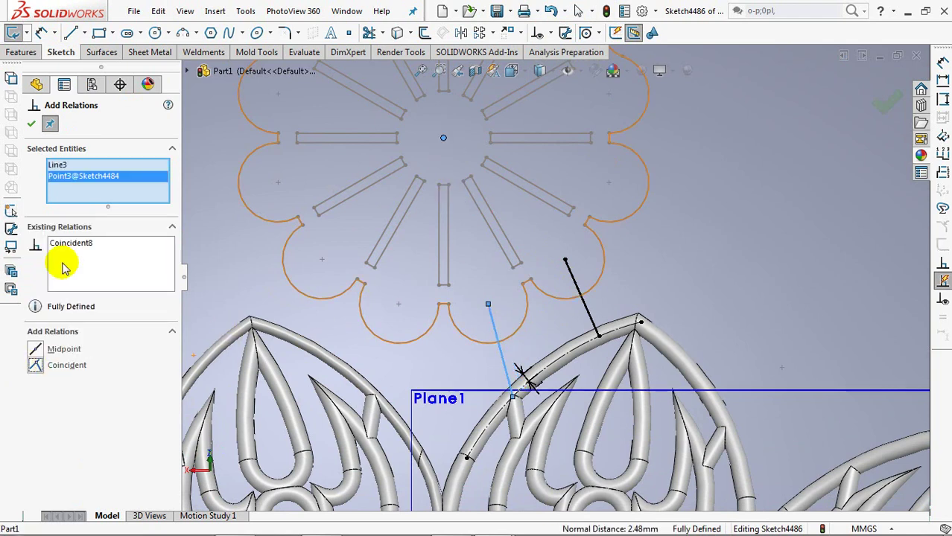
pyautogui.click(32, 126)
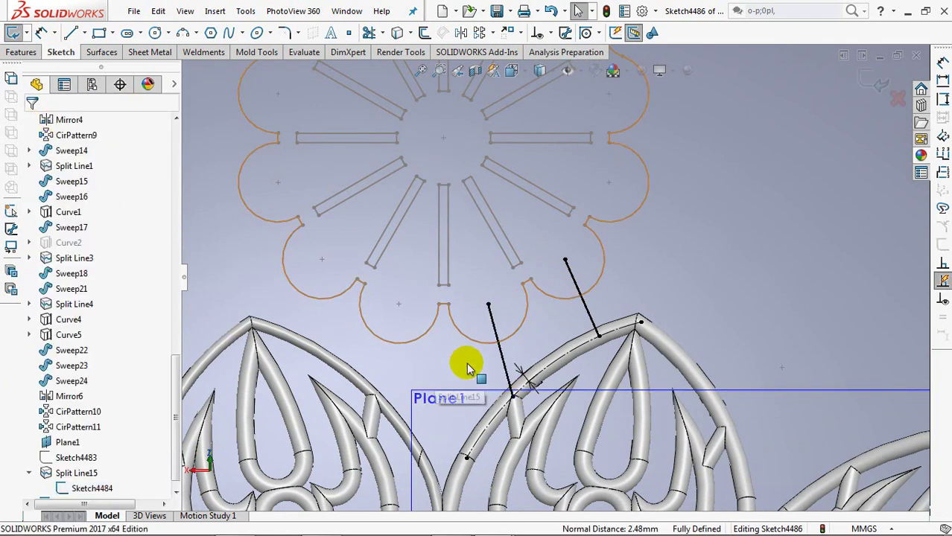
pyautogui.click(504, 366)
pyautogui.click(558, 316)
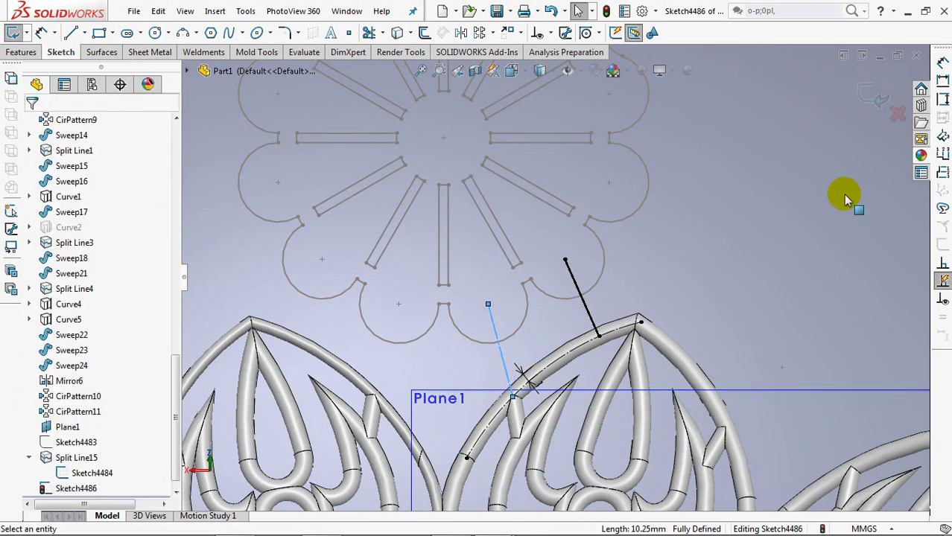
# Exit the sketch and create a projected curve from Sketch4486 onto the rosette face and the surrounding curved face
pyautogui.click(877, 94)
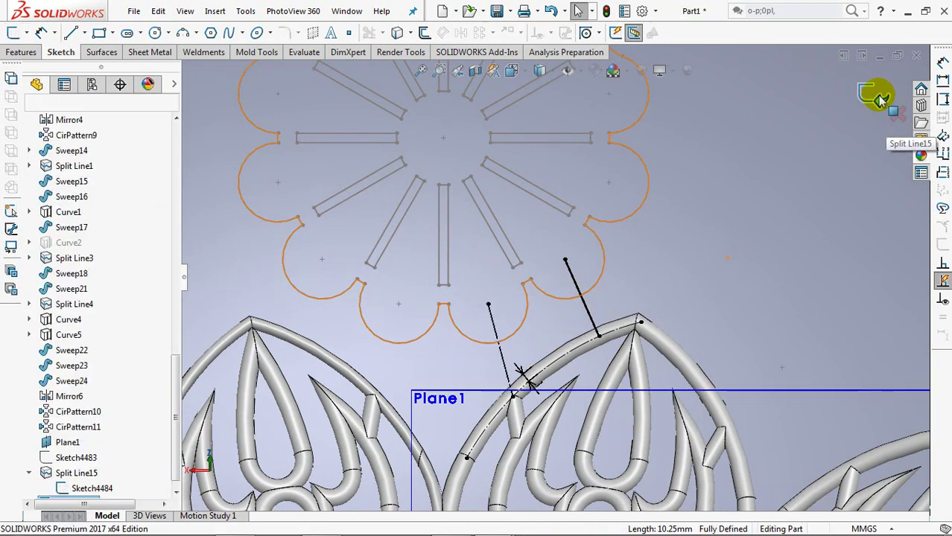
pyautogui.click(96, 56)
pyautogui.click(442, 32)
pyautogui.click(511, 70)
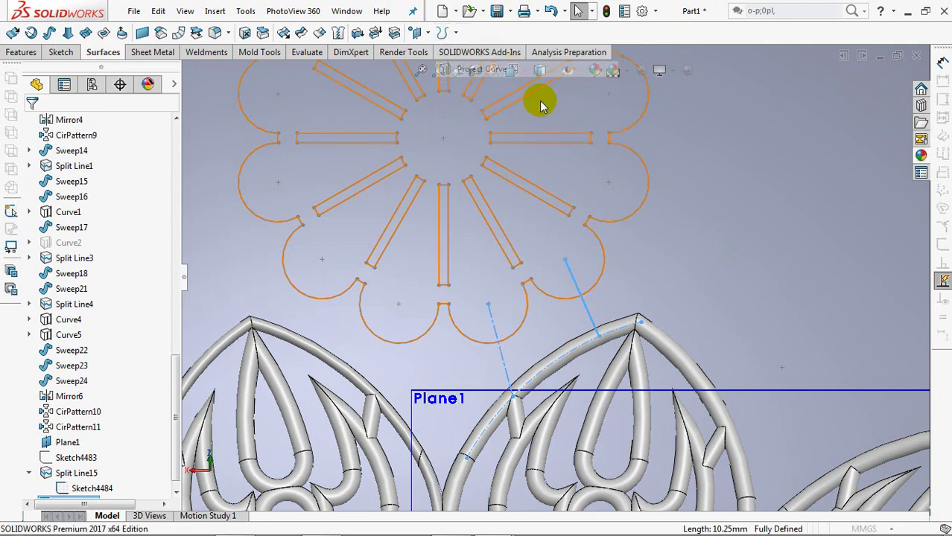
pyautogui.click(629, 279)
pyautogui.click(632, 281)
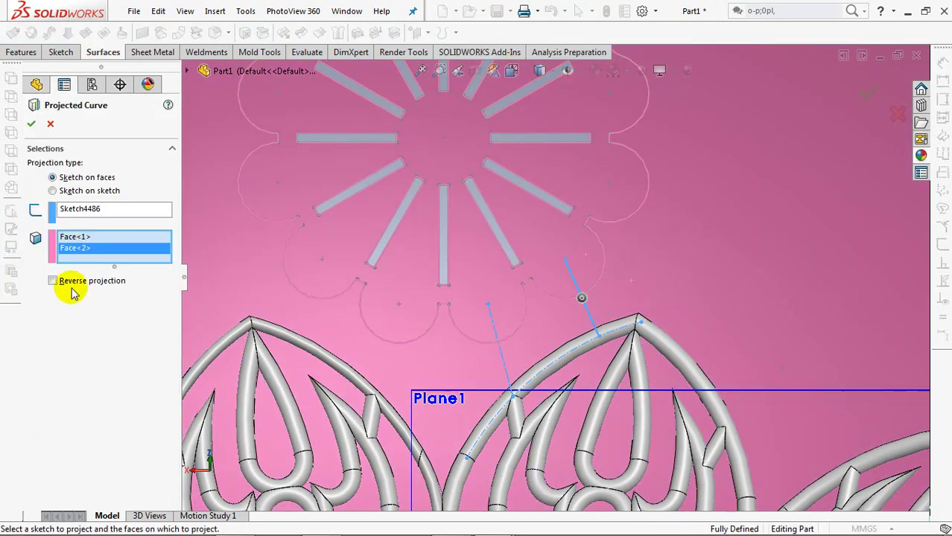
pyautogui.click(32, 124)
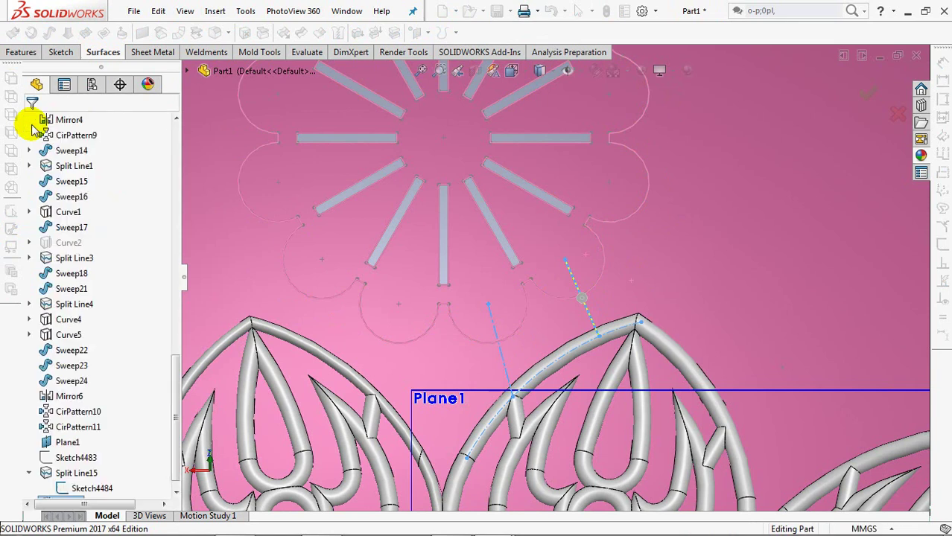
# Expand the first projected curve in the feature tree and show its sketch, Sketch4486
pyautogui.scroll(-1, 170, 414)
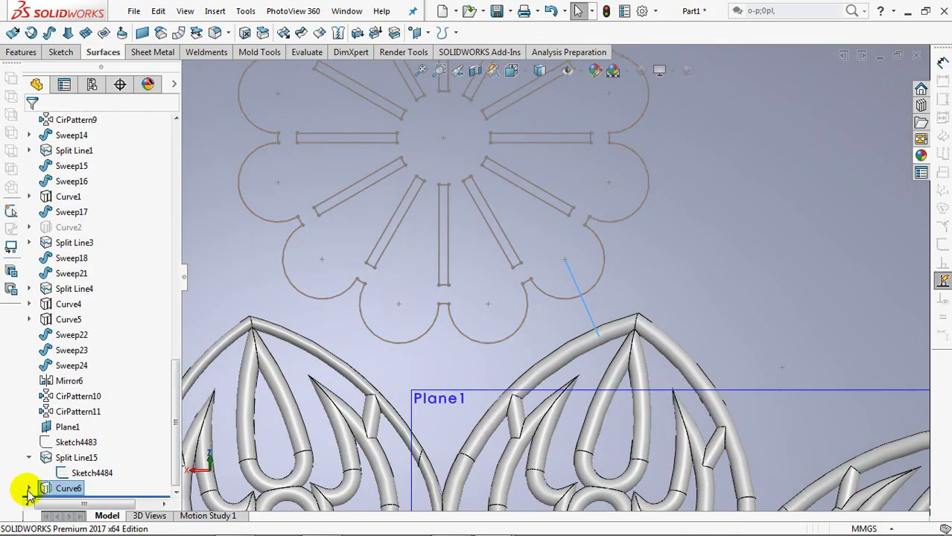
pyautogui.click(28, 487)
pyautogui.click(67, 488)
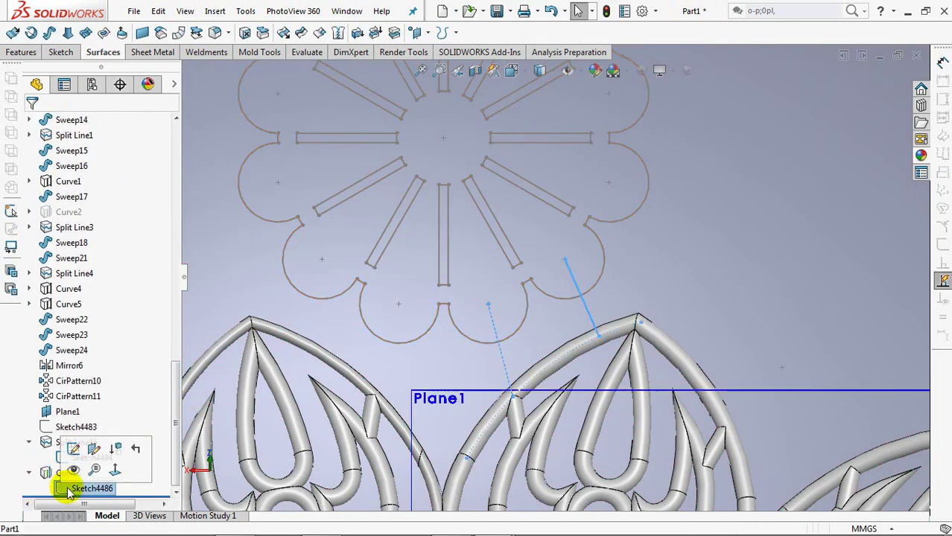
# In a new sketch on Plane1, convert the bottom petal's construction line into a sketch line and exit the sketch
pyautogui.click(46, 414)
pyautogui.click(60, 388)
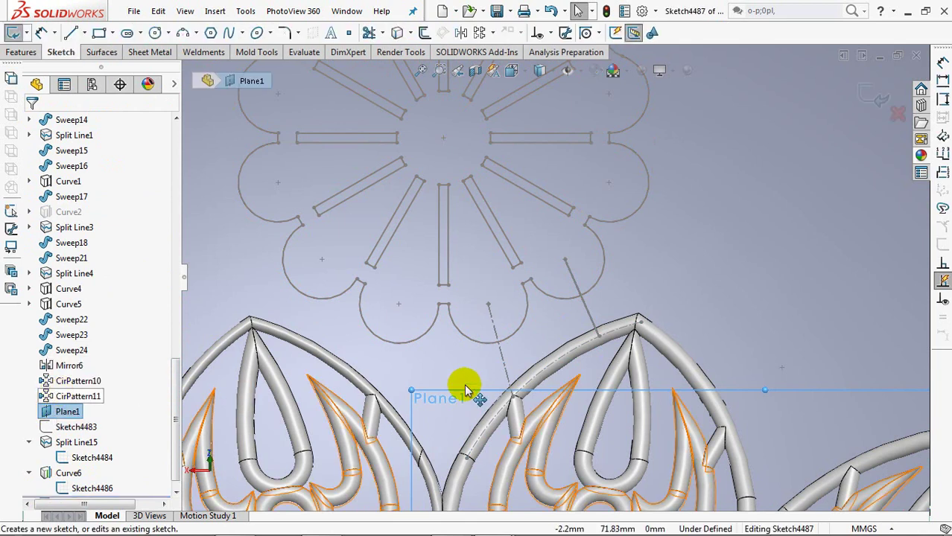
pyautogui.click(504, 369)
pyautogui.click(399, 34)
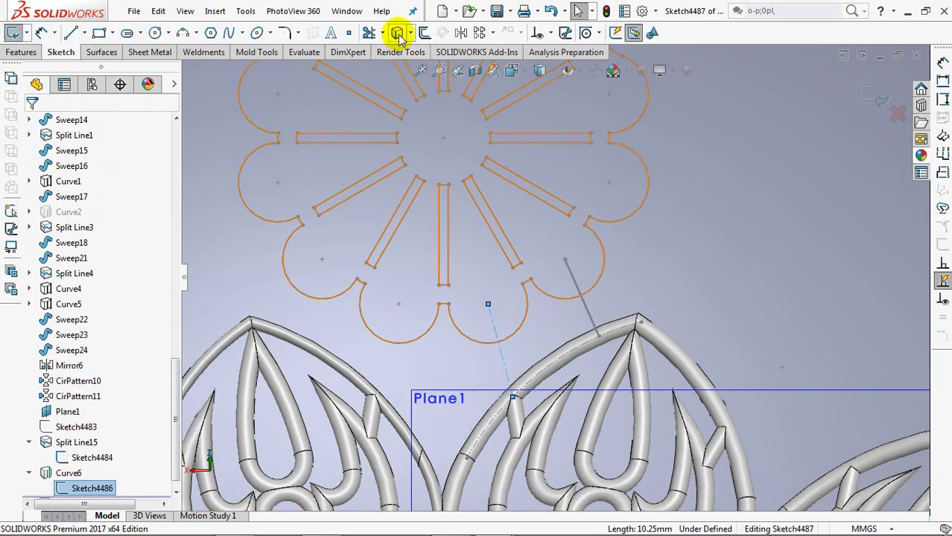
pyautogui.click(873, 97)
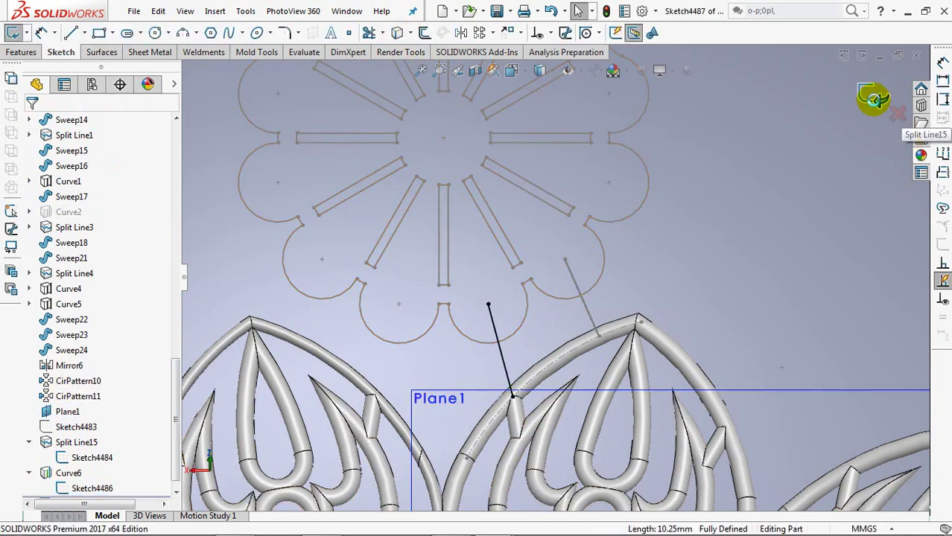
# Create a projected curve from Sketch4487 onto the rosette face and the surrounding curved face, with the projection reversed
pyautogui.click(456, 35)
pyautogui.click(531, 70)
pyautogui.click(514, 333)
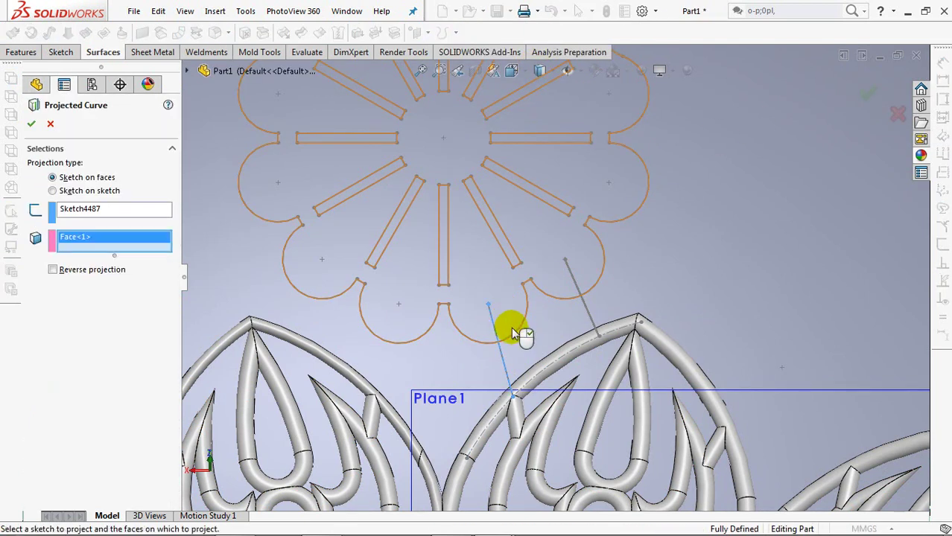
pyautogui.click(357, 347)
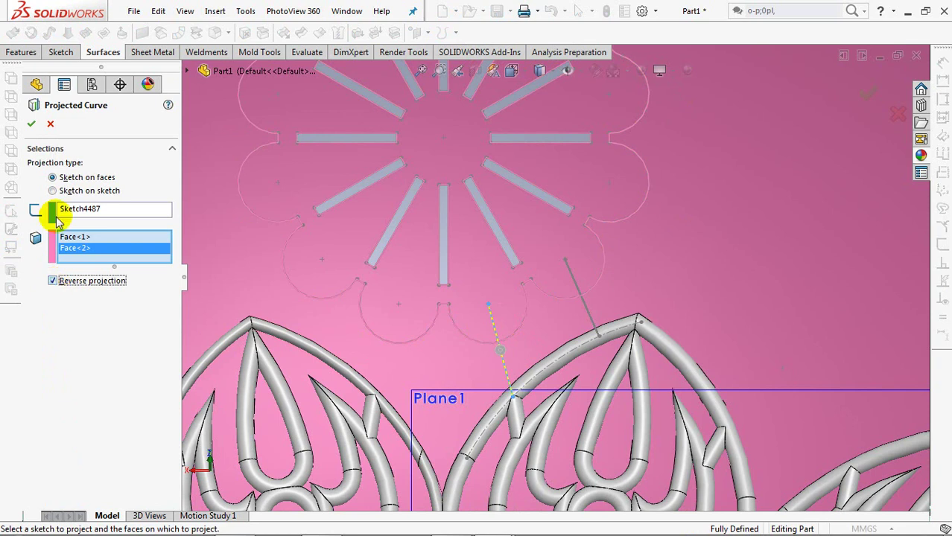
pyautogui.click(32, 125)
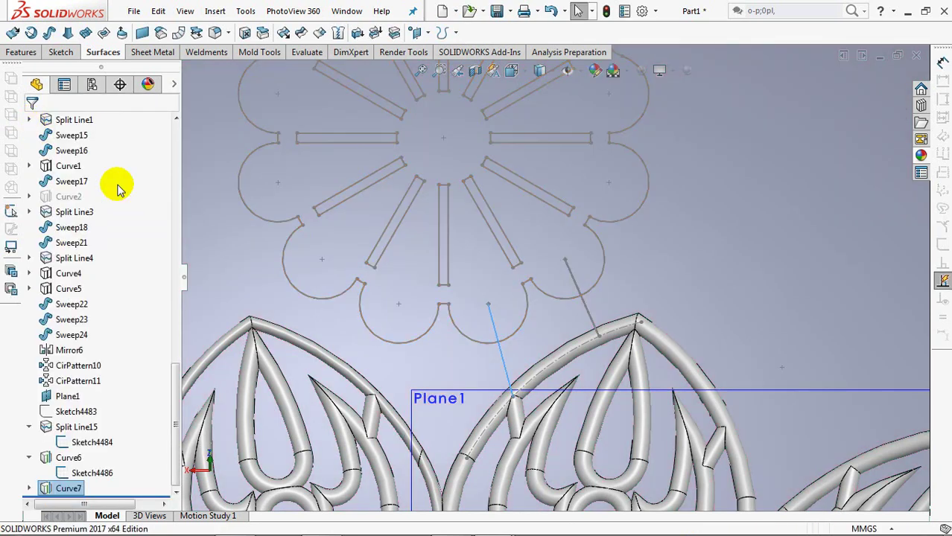
# Hide the sketches Sketch4487, Sketch4486 and Sketch4484
pyautogui.click(29, 488)
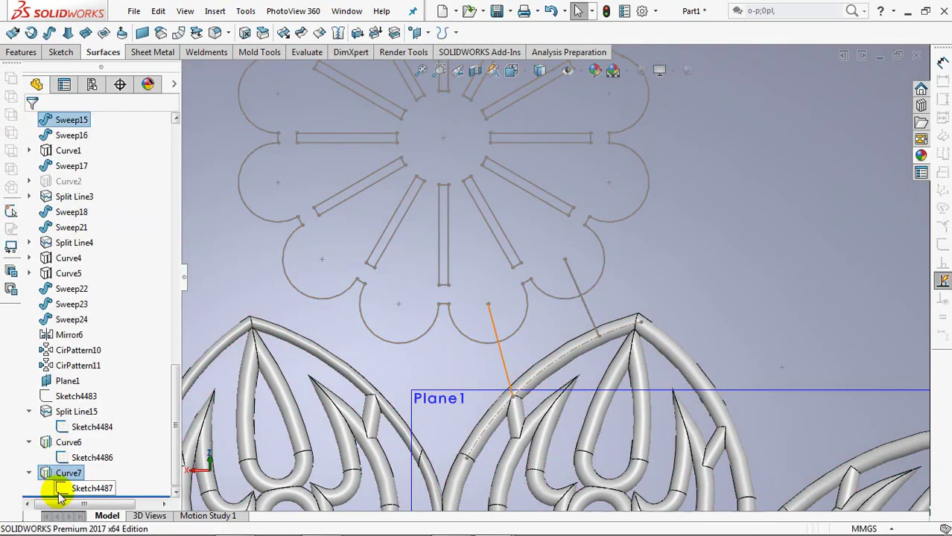
pyautogui.click(67, 457)
pyautogui.click(73, 436)
pyautogui.click(70, 426)
pyautogui.click(74, 406)
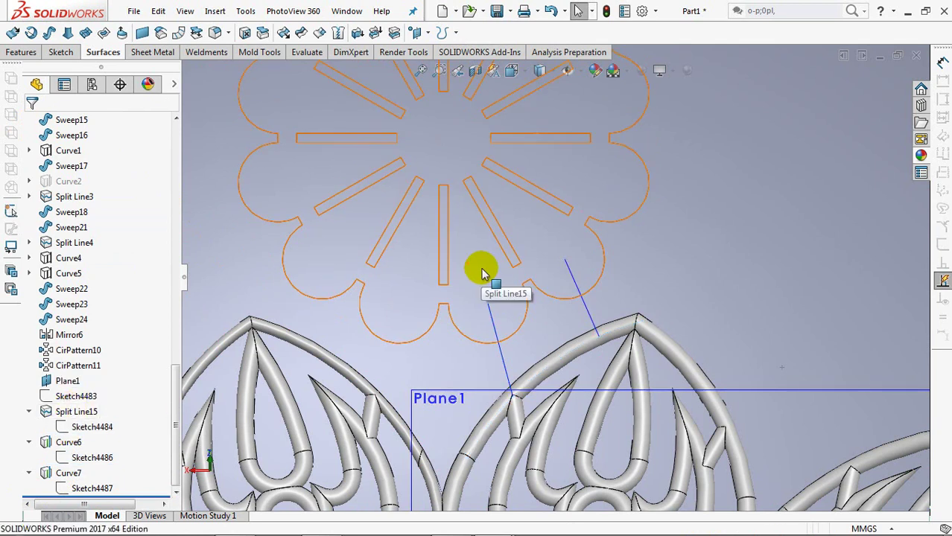
# Copy the rosette face as a surface with a 0 mm offset
pyautogui.hotkey('ctrl', '8')
pyautogui.press('z')
pyautogui.press('z')
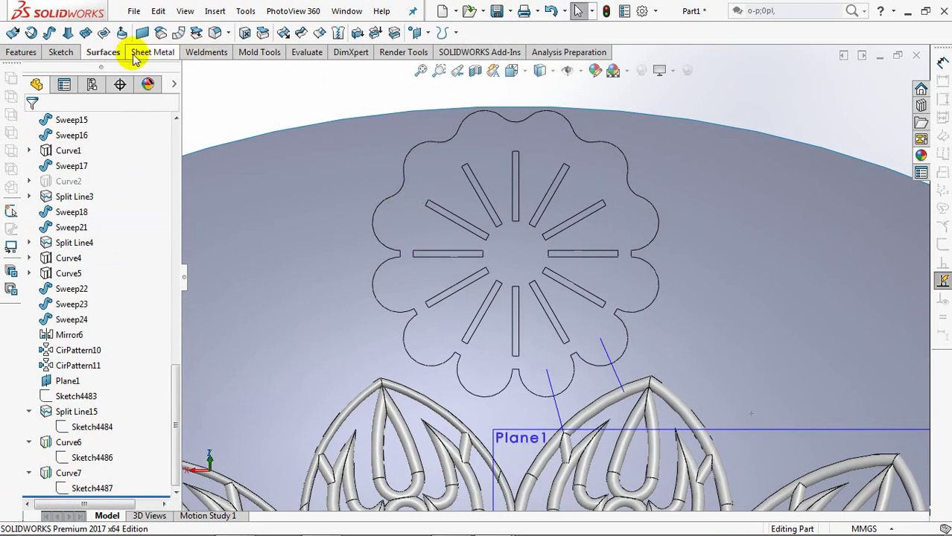
pyautogui.click(161, 33)
pyautogui.click(166, 203)
pyautogui.click(414, 285)
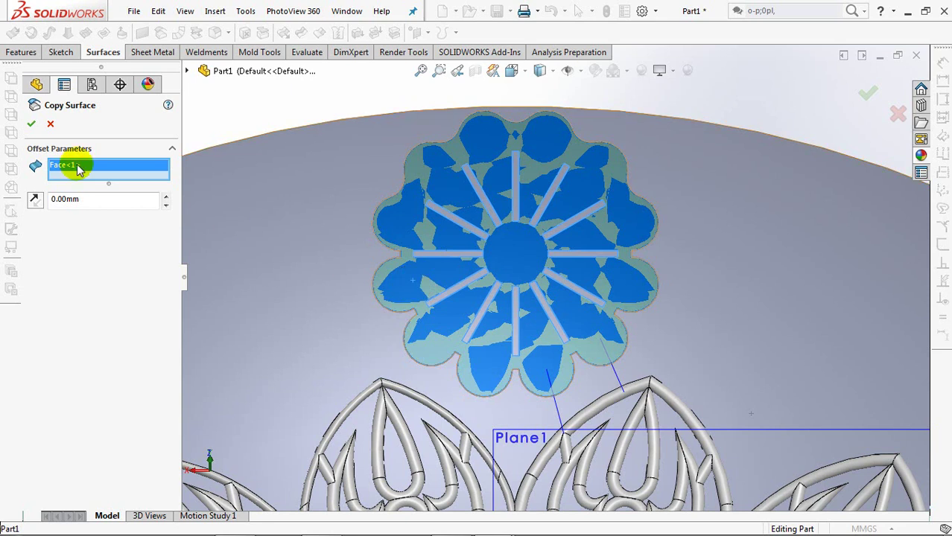
pyautogui.click(31, 126)
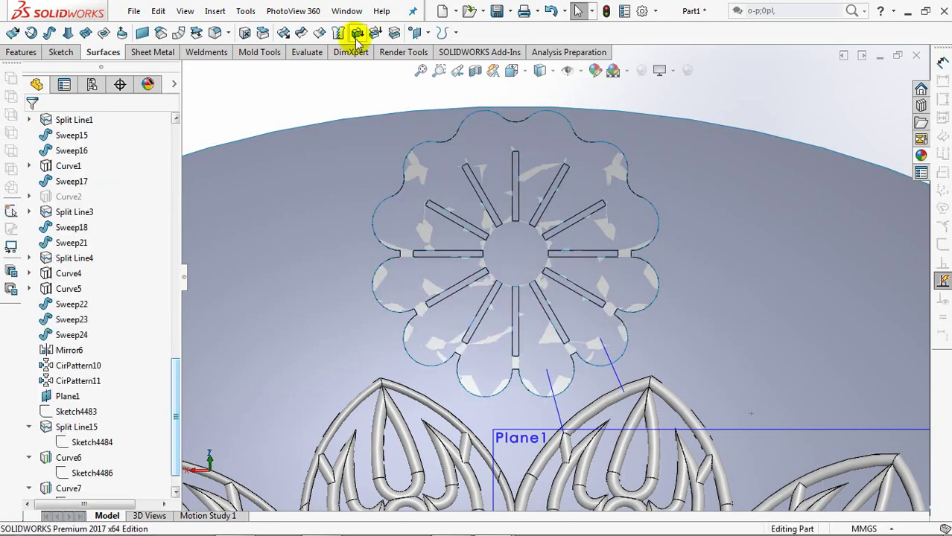
# Thicken the copied rosette surface by 1.2 mm on both sides as a separate body, without merging the result
pyautogui.click(356, 34)
pyautogui.click(76, 198)
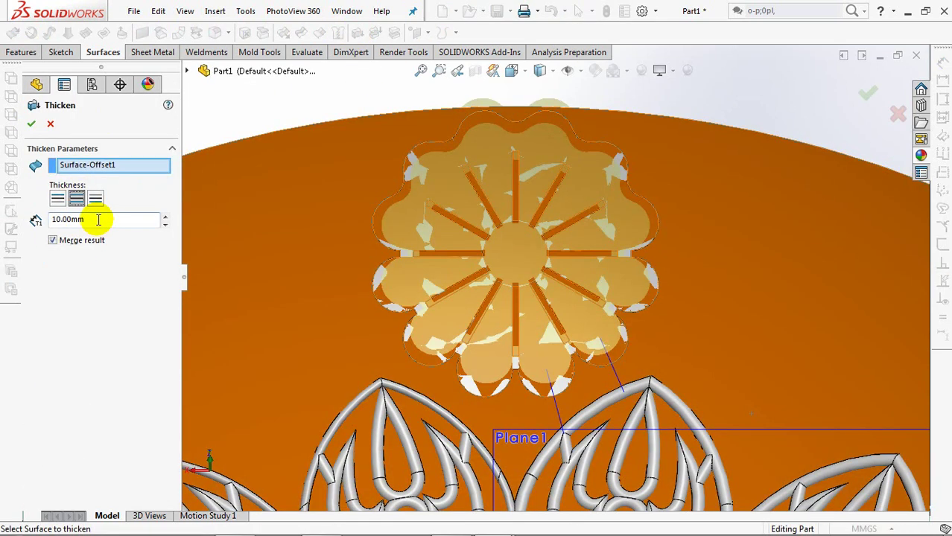
pyautogui.write('1.2')
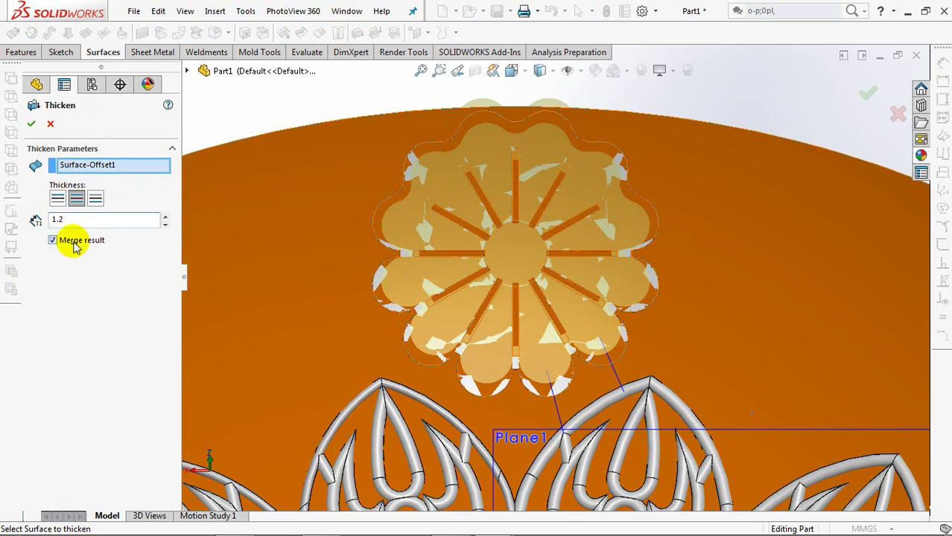
pyautogui.click(52, 241)
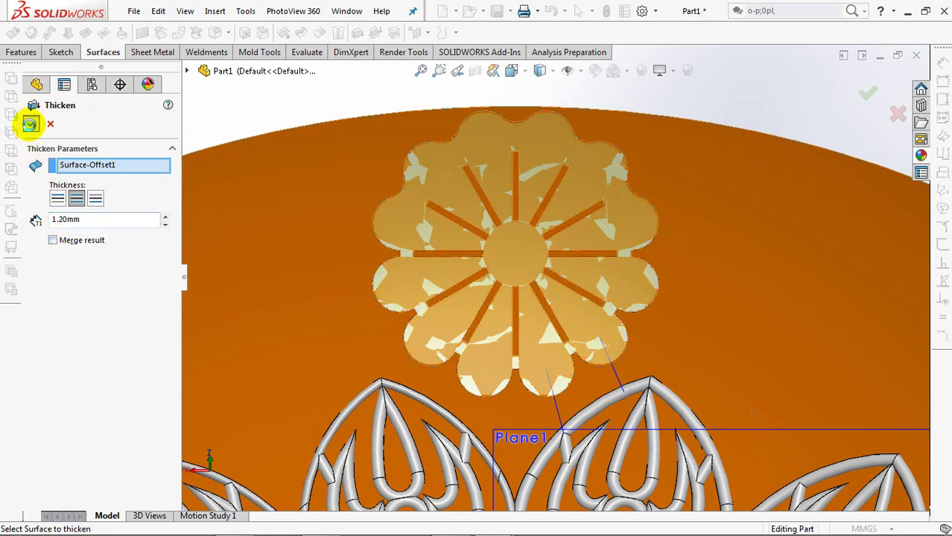
pyautogui.click(31, 125)
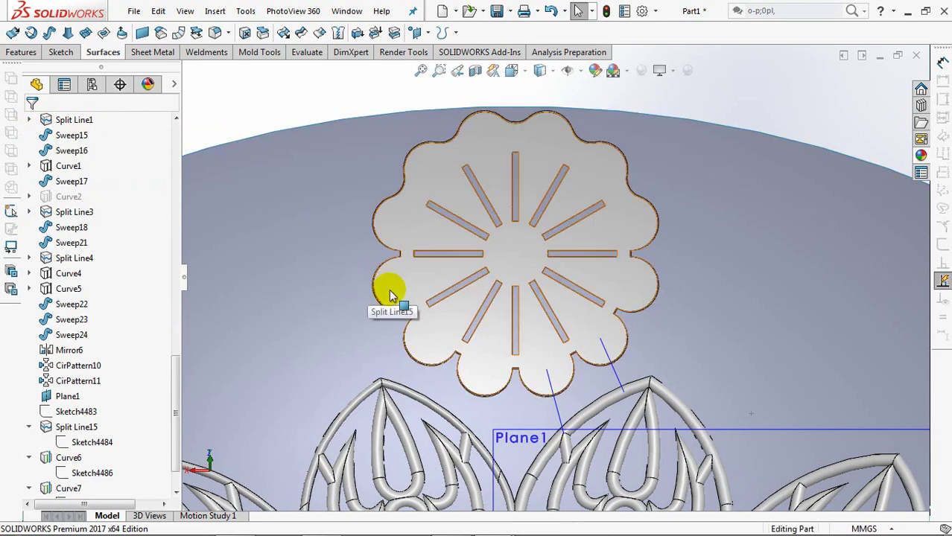
# Fillet all edges of the thickened rosette's front face with a 0.5 mm radius
pyautogui.click(393, 267)
pyautogui.moveTo(393, 267); pyautogui.dragTo(412, 231, button='middle')
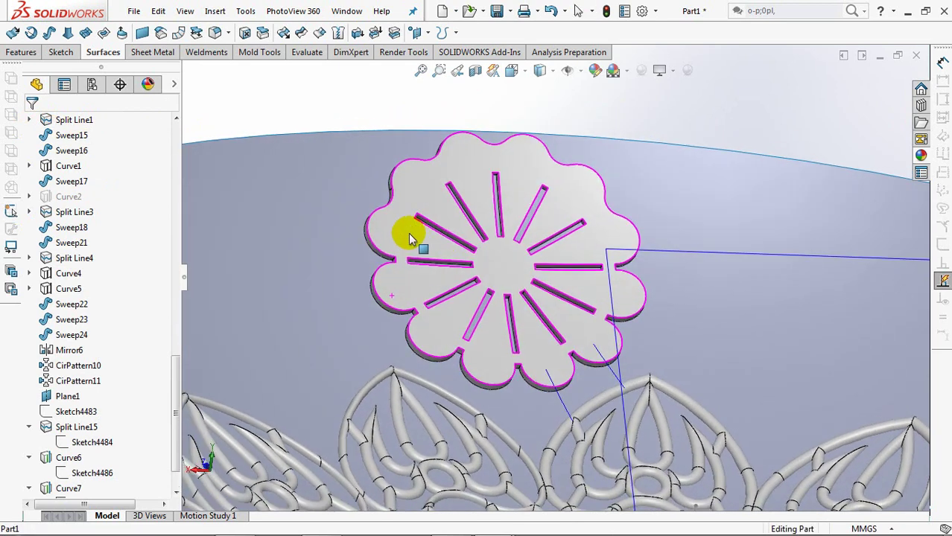
pyautogui.click(299, 119)
pyautogui.click(216, 34)
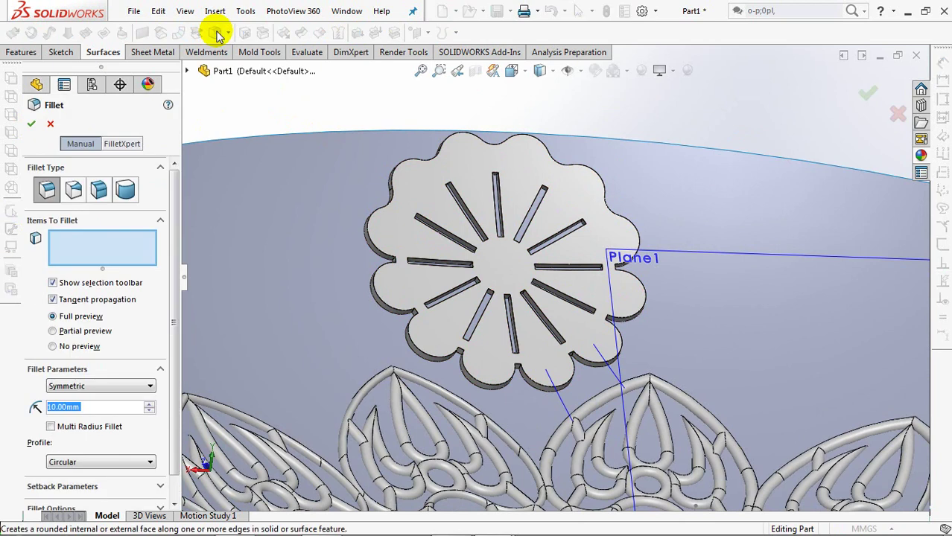
pyautogui.click(95, 407)
pyautogui.write('0.5')
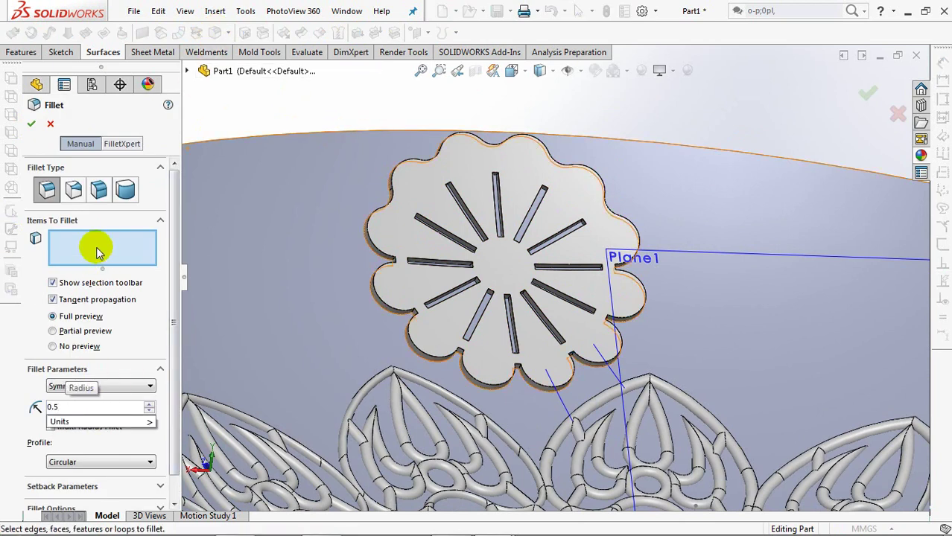
pyautogui.click(425, 195)
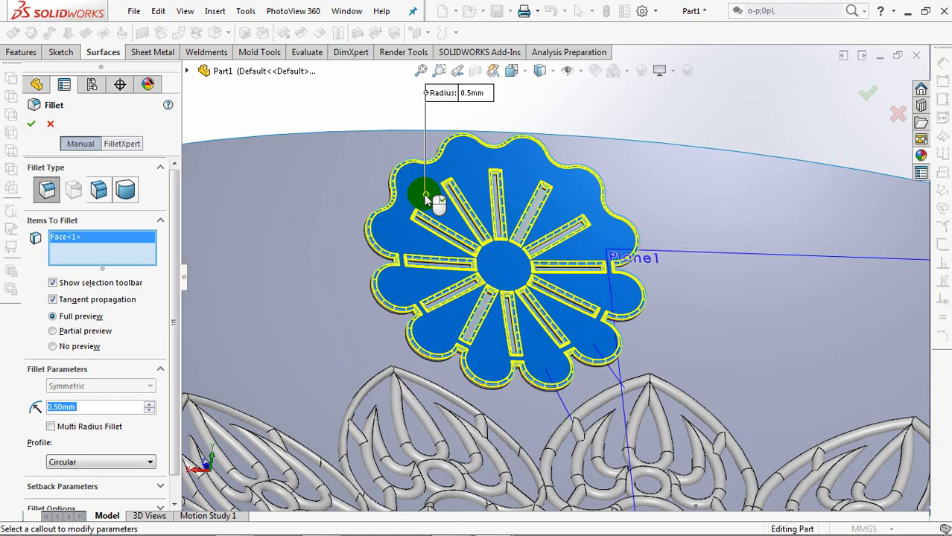
pyautogui.click(34, 125)
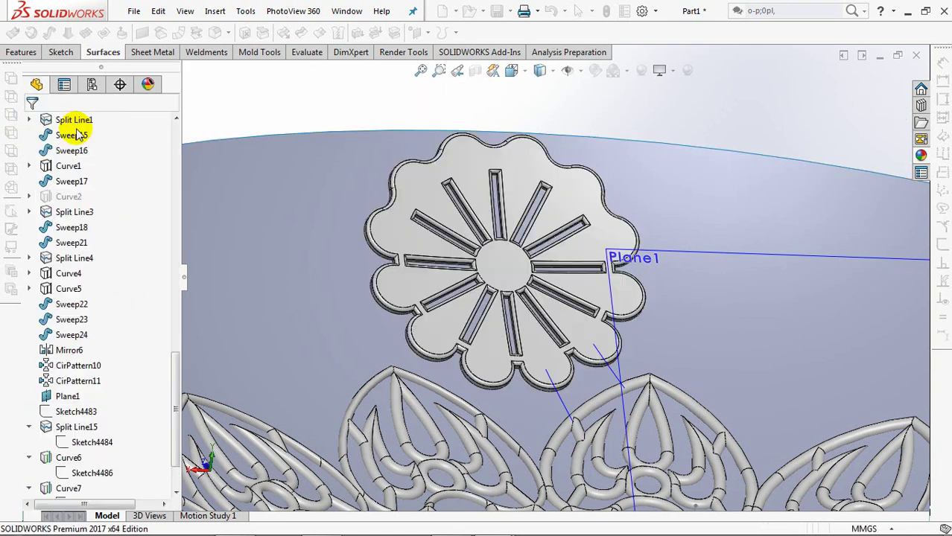
# Create a circular pattern of the filleted rosette body around Axis1 with 15 equally spaced instances over 360 degrees
pyautogui.scroll(4, 433, 287)
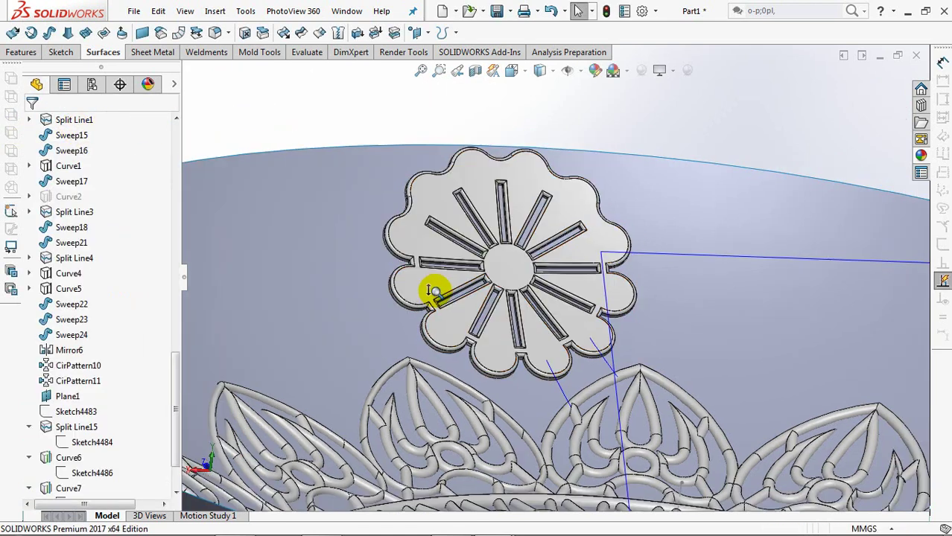
pyautogui.moveTo(477, 277); pyautogui.dragTo(396, 166, button='middle')
pyautogui.scroll(3, 436, 233)
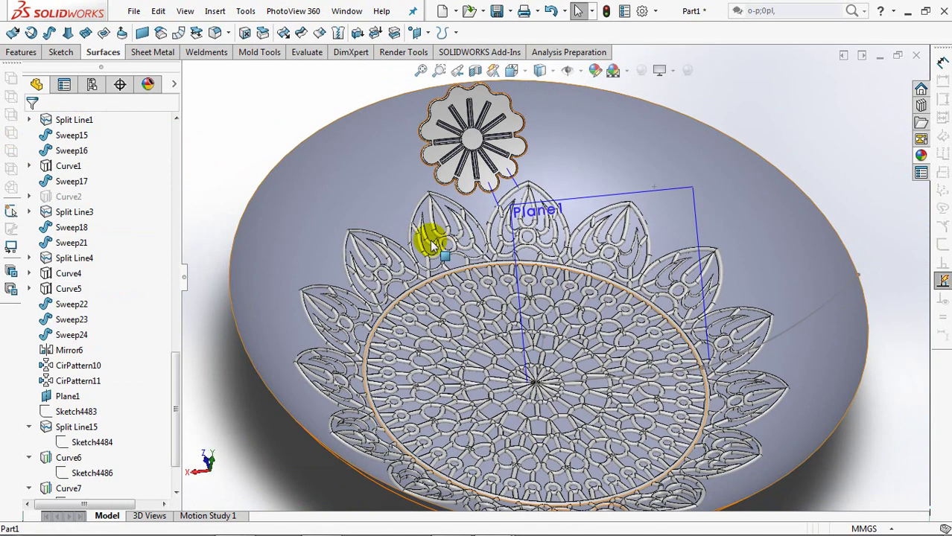
pyautogui.moveTo(173, 376); pyautogui.dragTo(177, 138)
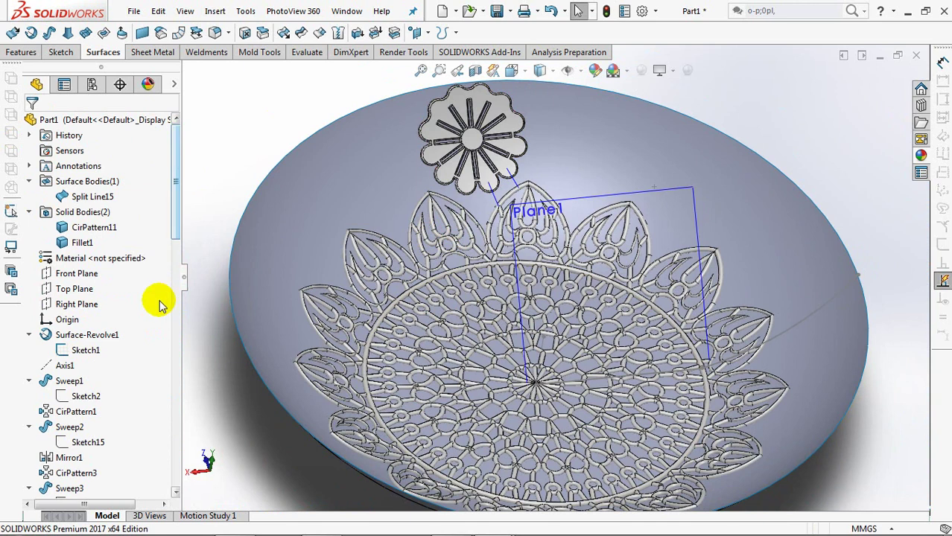
pyautogui.click(63, 366)
pyautogui.click(21, 52)
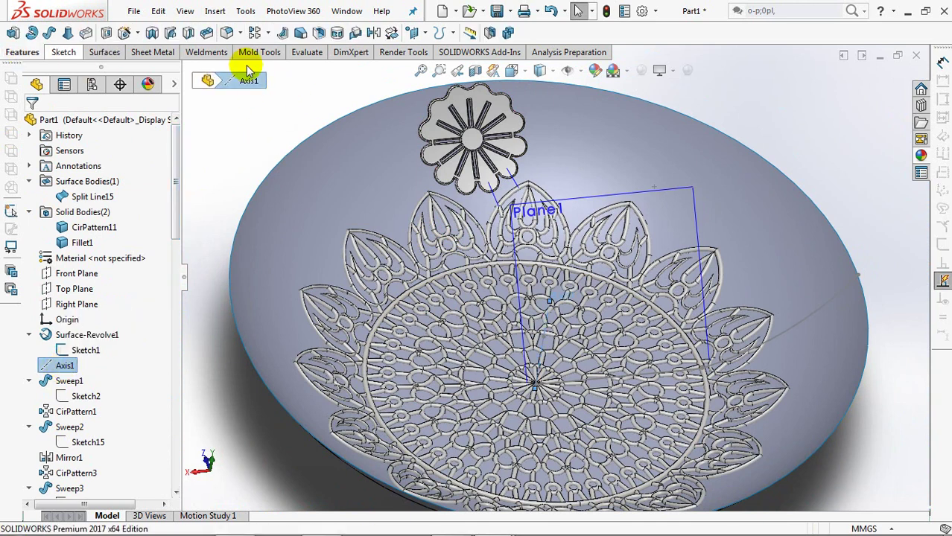
pyautogui.click(268, 34)
pyautogui.click(347, 67)
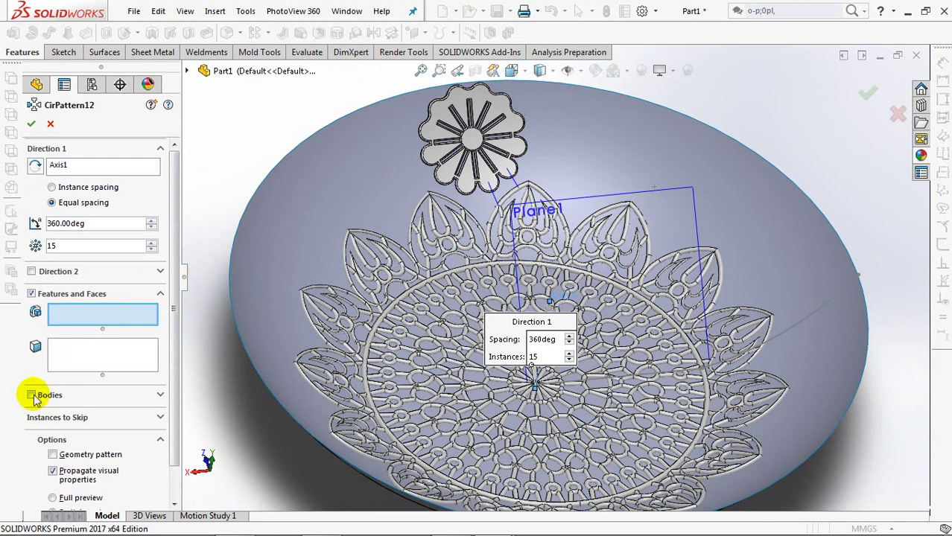
pyautogui.click(32, 395)
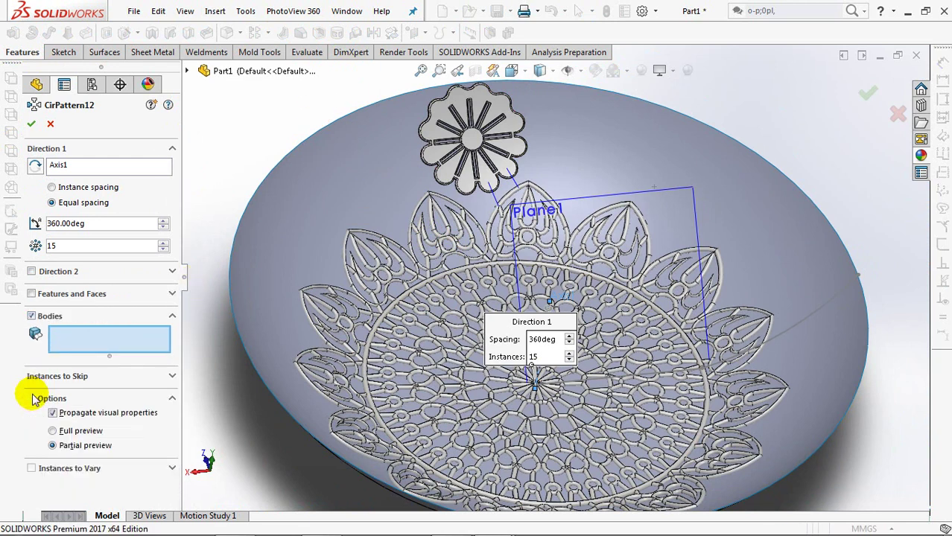
pyautogui.click(435, 133)
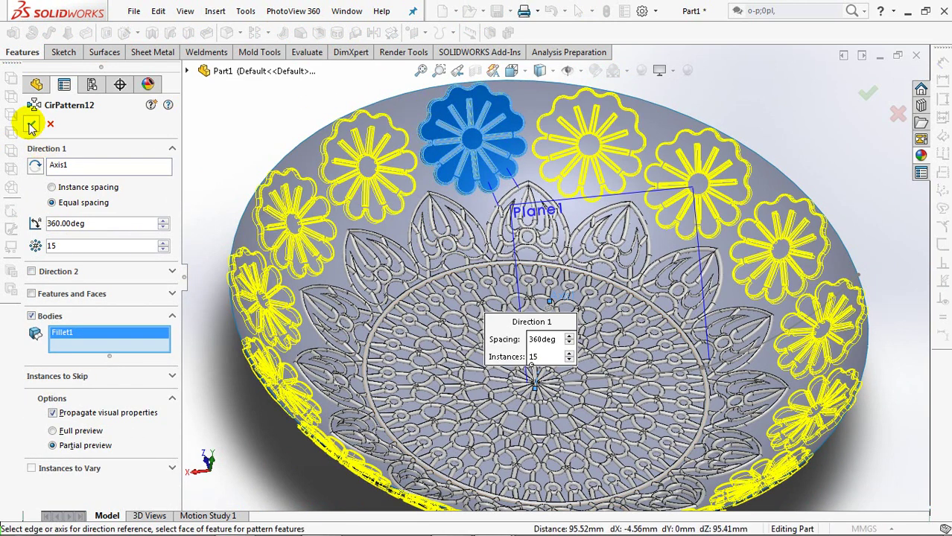
pyautogui.press('Return')
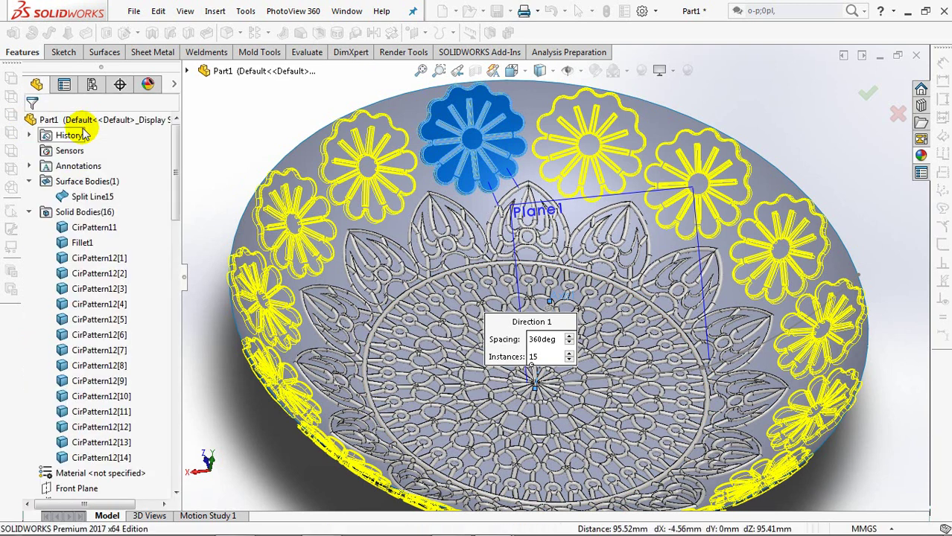
pyautogui.click(81, 128)
# Hide the reference plane Plane1
pyautogui.click(566, 196)
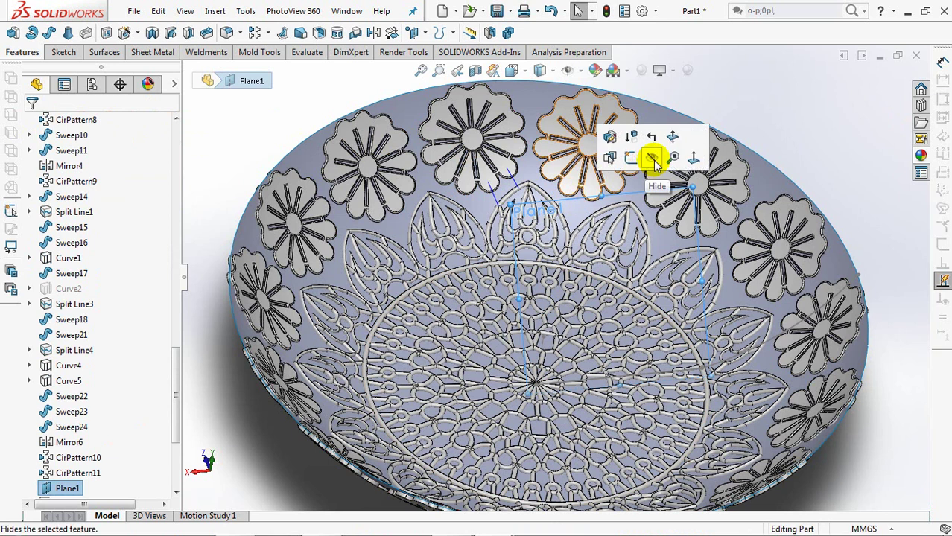
pyautogui.click(653, 154)
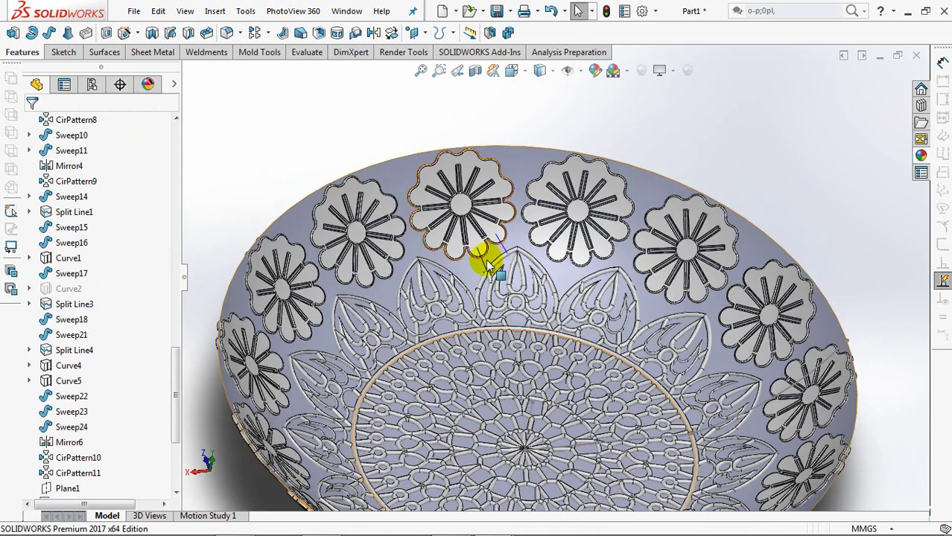
# Sweep a 2 mm circular profile along Curve6 between the rosette and the arch, merging only with the arches body and that rosette
pyautogui.scroll(-6, 489, 257)
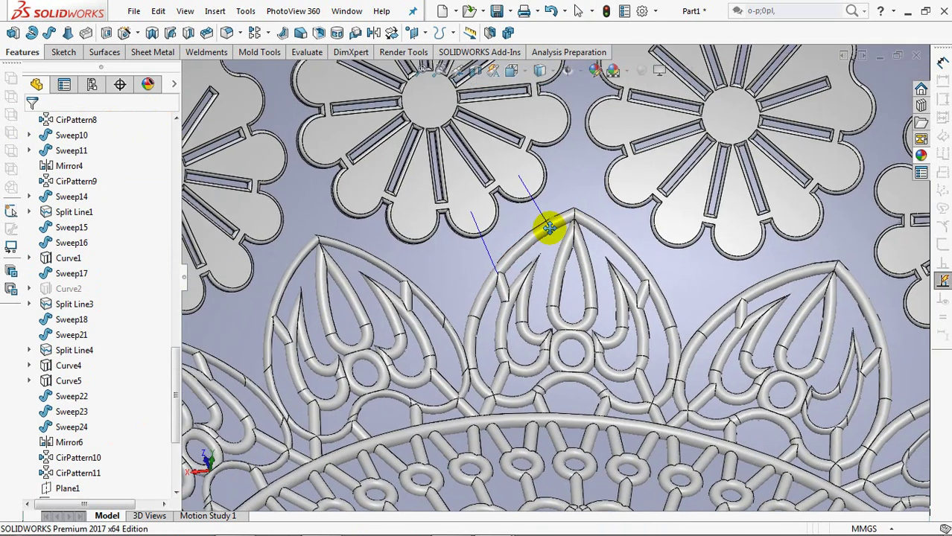
pyautogui.scroll(-2, 532, 227)
pyautogui.keyDown('ctrl'); pyautogui.moveTo(537, 248); pyautogui.dragTo(568, 300, button='middle'); pyautogui.keyUp('ctrl')
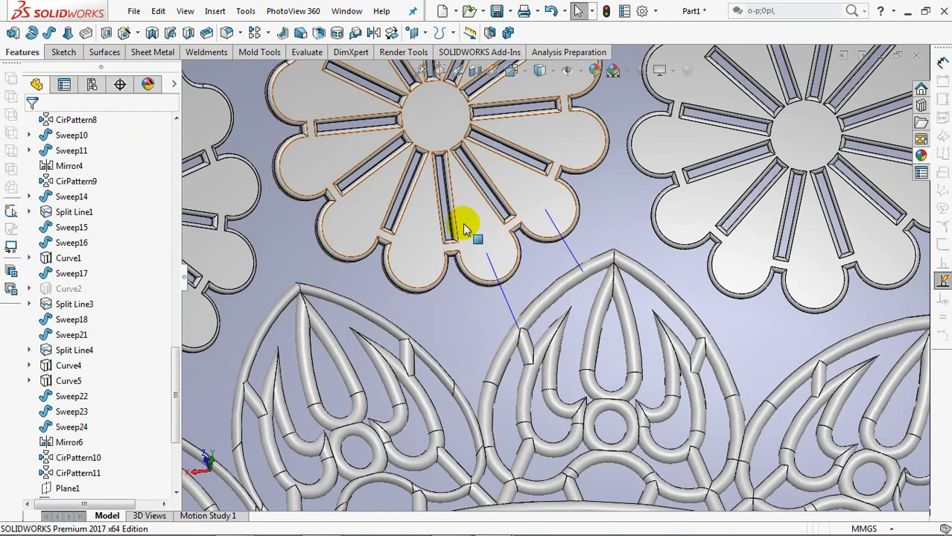
pyautogui.click(49, 35)
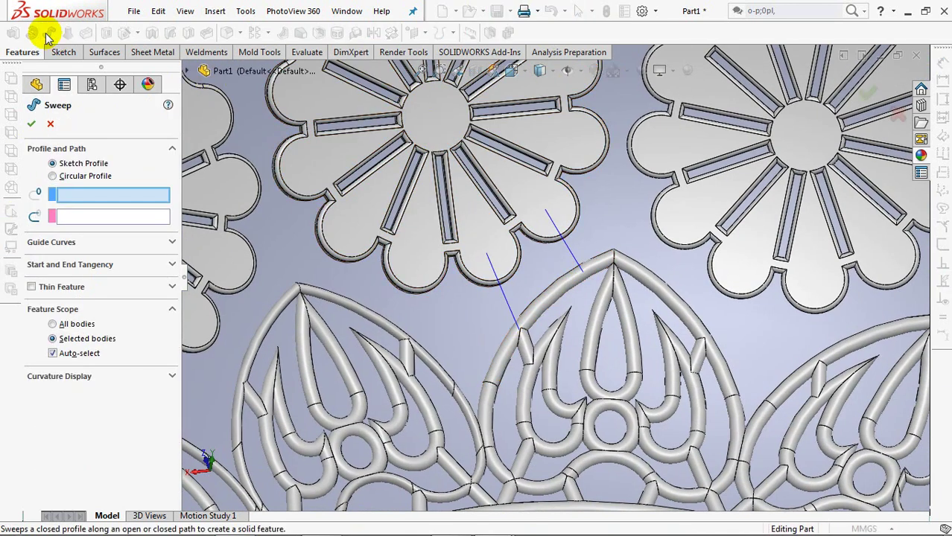
pyautogui.click(53, 175)
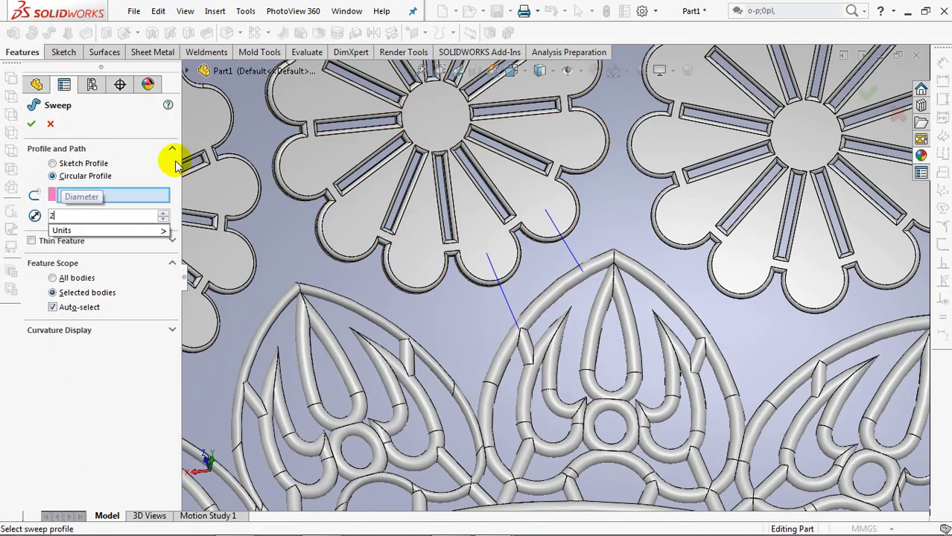
pyautogui.click(570, 250)
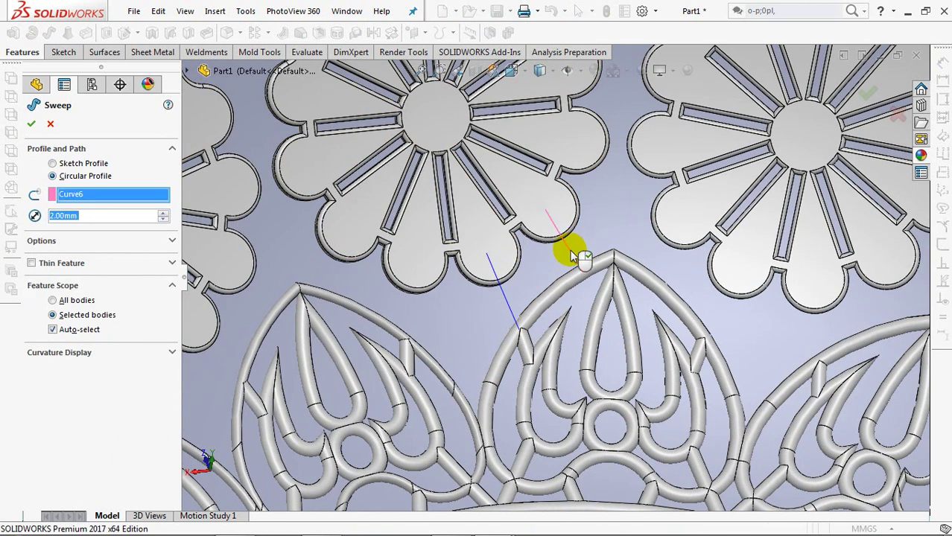
pyautogui.click(53, 330)
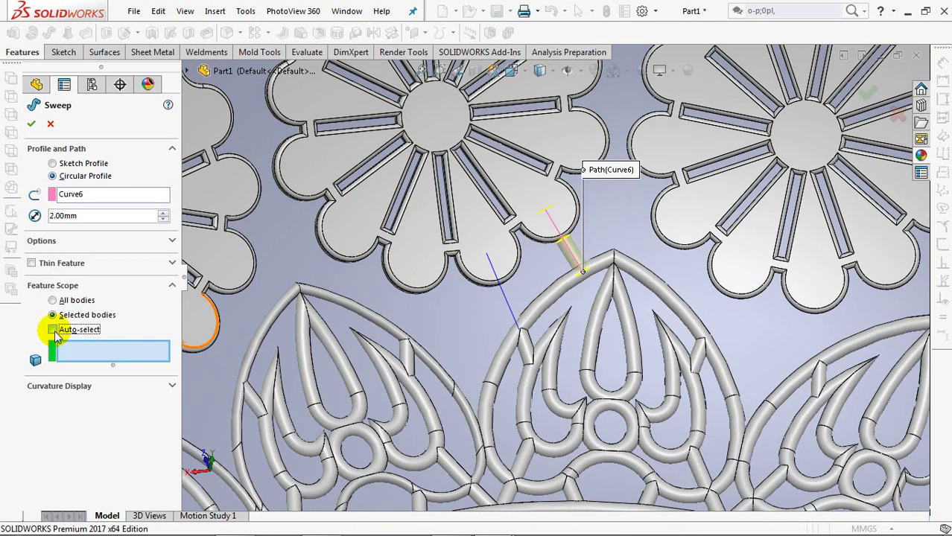
pyautogui.click(557, 287)
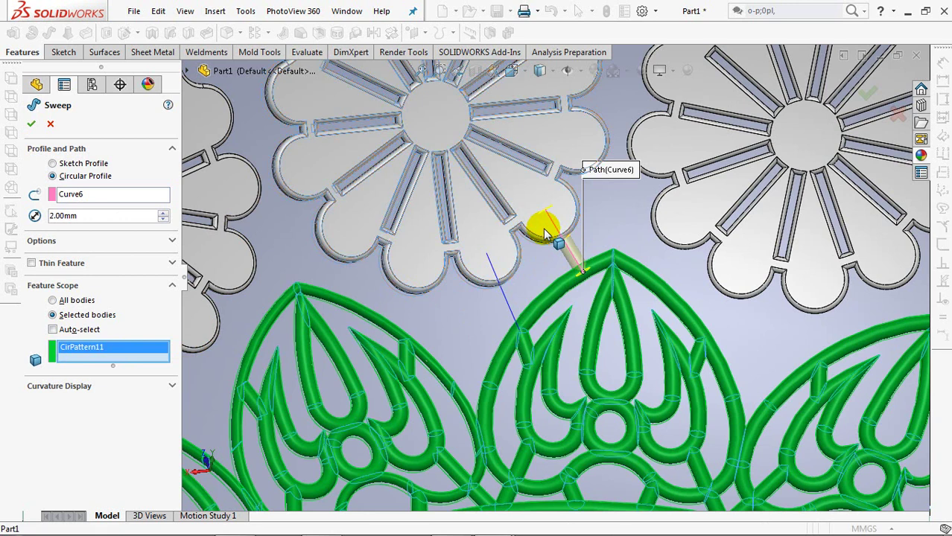
pyautogui.click(545, 229)
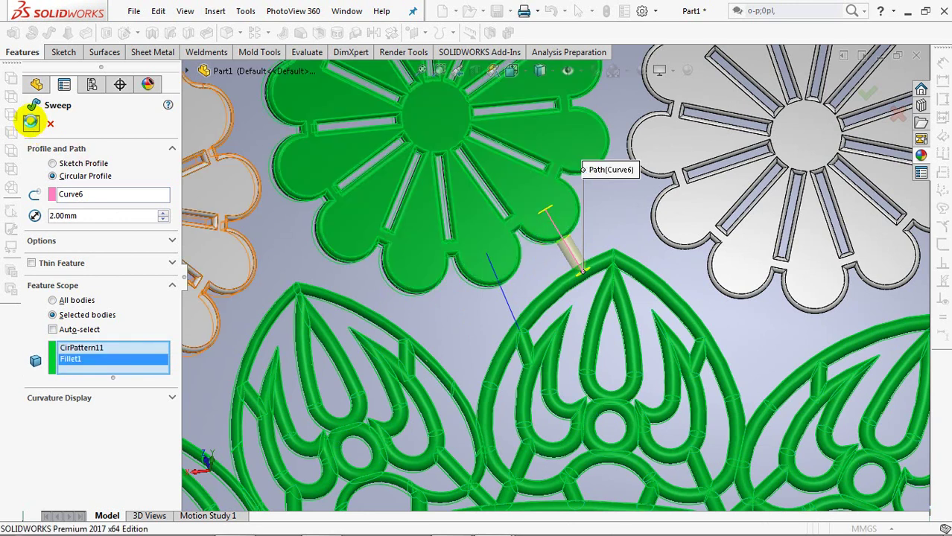
pyautogui.click(30, 123)
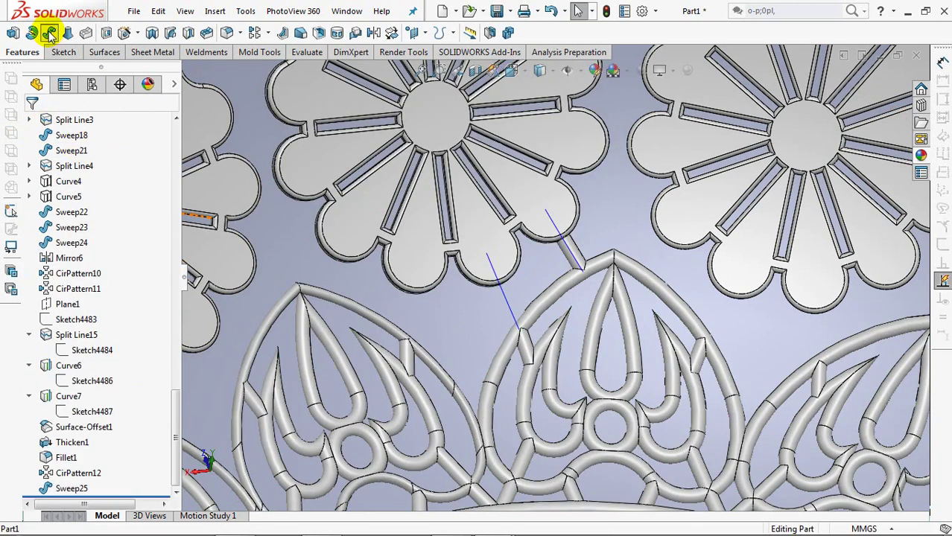
# Sweep a 2 mm circular profile along Curve7, limiting the feature scope to the manually selected arches body
pyautogui.click(49, 33)
pyautogui.click(52, 176)
pyautogui.write('2.00mm')
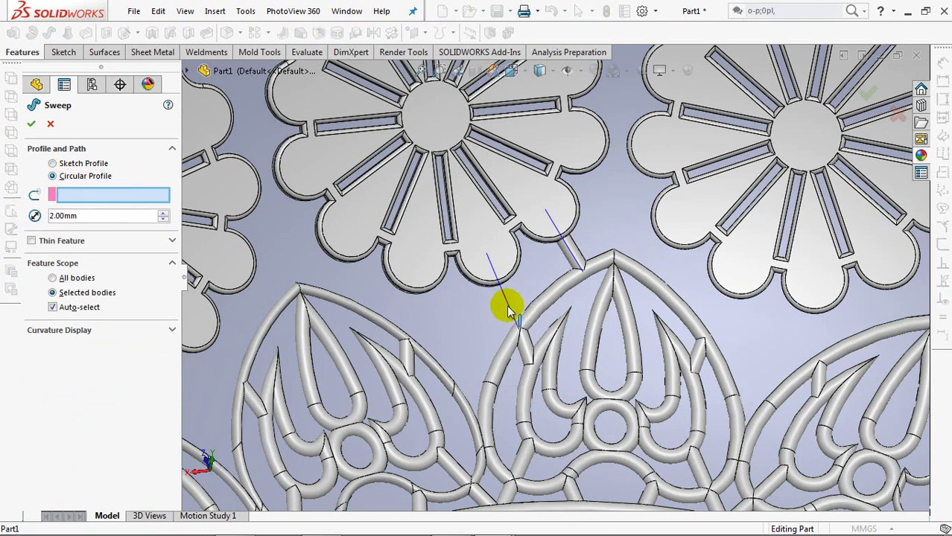
pyautogui.click(508, 311)
pyautogui.click(53, 330)
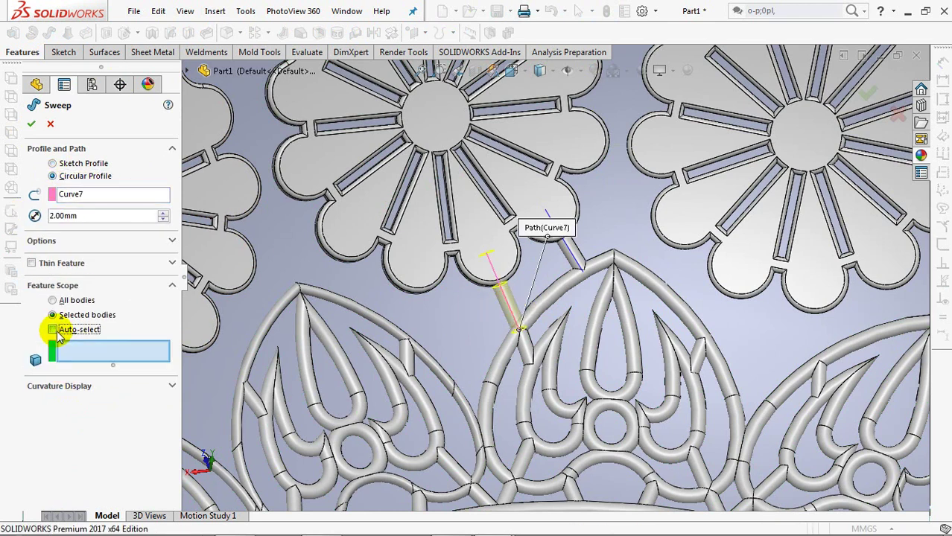
pyautogui.click(538, 302)
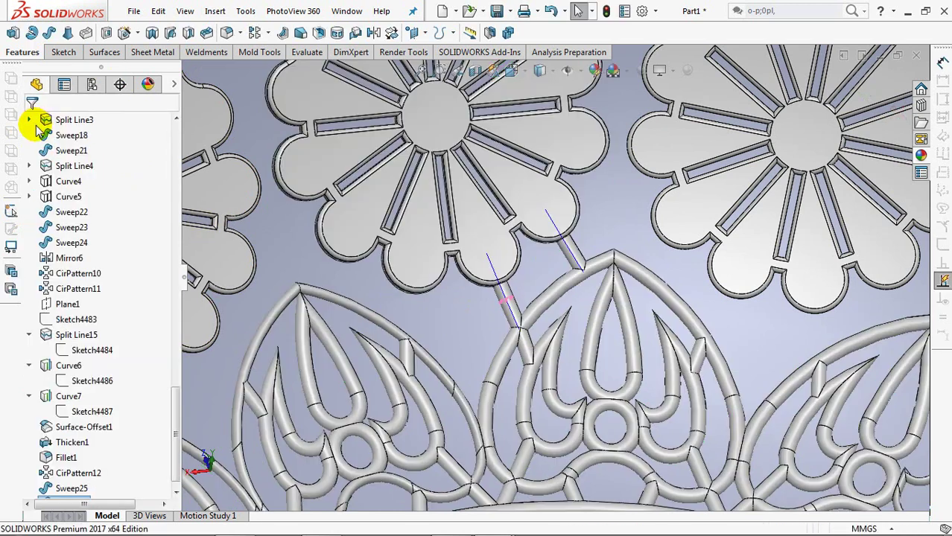
# Hide the two projected path curves, Curve6 and Curve7, at the new connecting bars
pyautogui.click(493, 262)
pyautogui.click(552, 226)
pyautogui.click(559, 212)
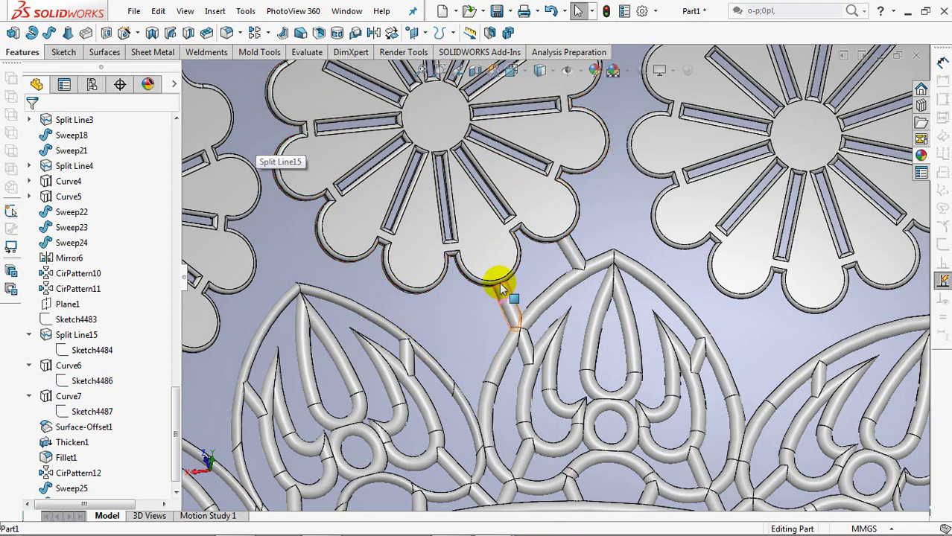
# Mirror the two swept connecting bars, Sweep25 and Sweep26, about the Right Plane
pyautogui.scroll(6, 499, 297)
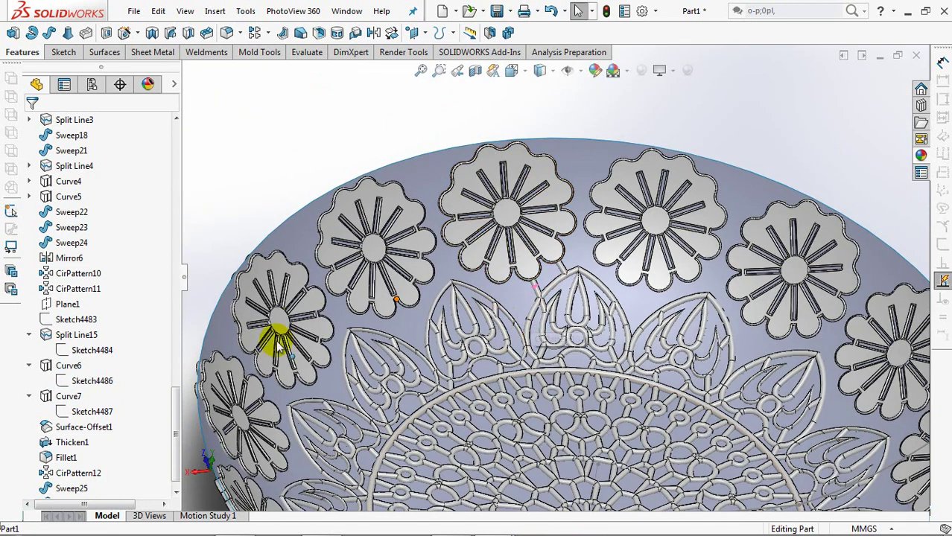
pyautogui.moveTo(174, 423); pyautogui.dragTo(251, 239)
pyautogui.scroll(-3, 536, 308)
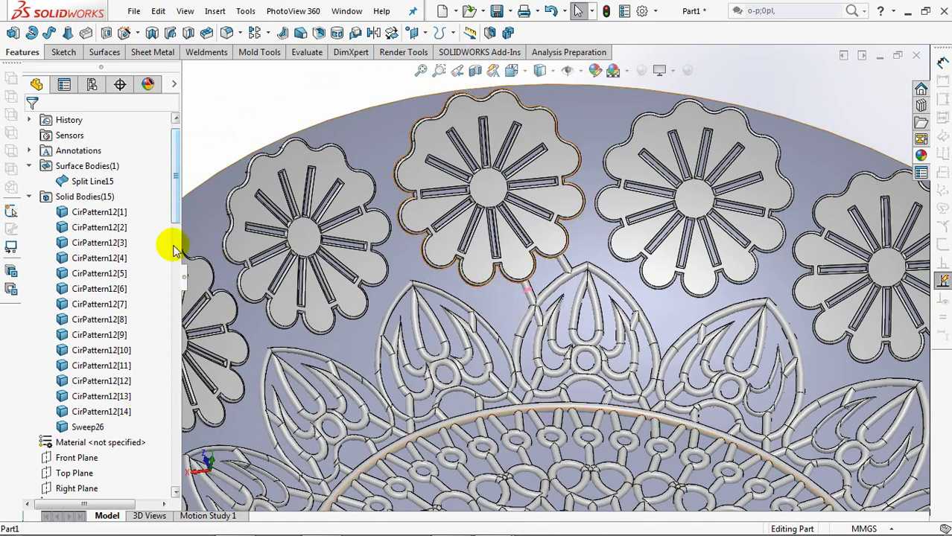
pyautogui.moveTo(174, 213); pyautogui.dragTo(173, 270)
pyautogui.click(71, 258)
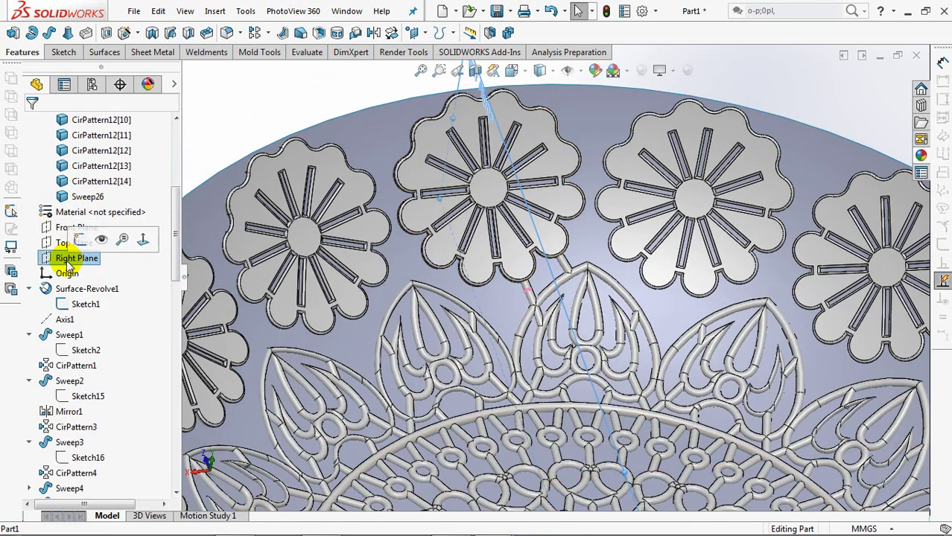
pyautogui.click(373, 35)
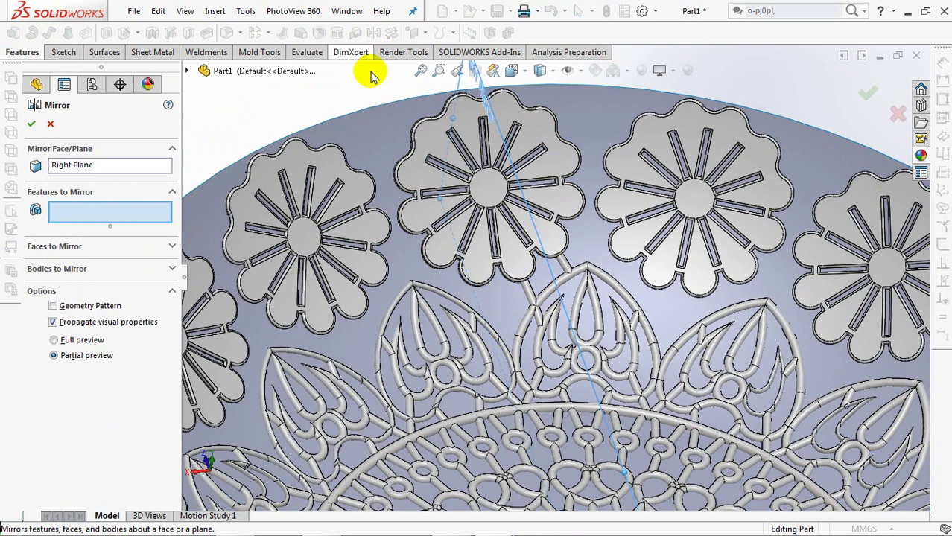
pyautogui.click(529, 296)
pyautogui.click(565, 265)
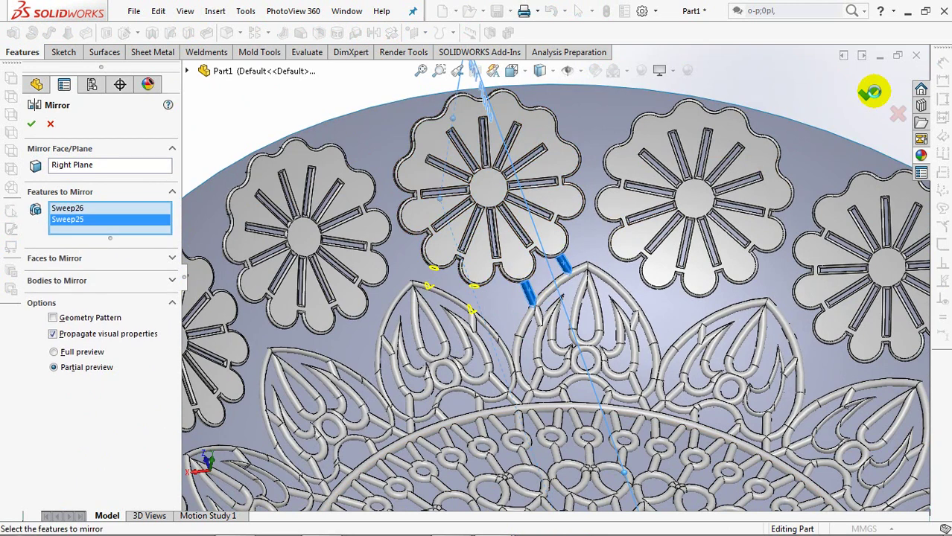
pyautogui.click(871, 92)
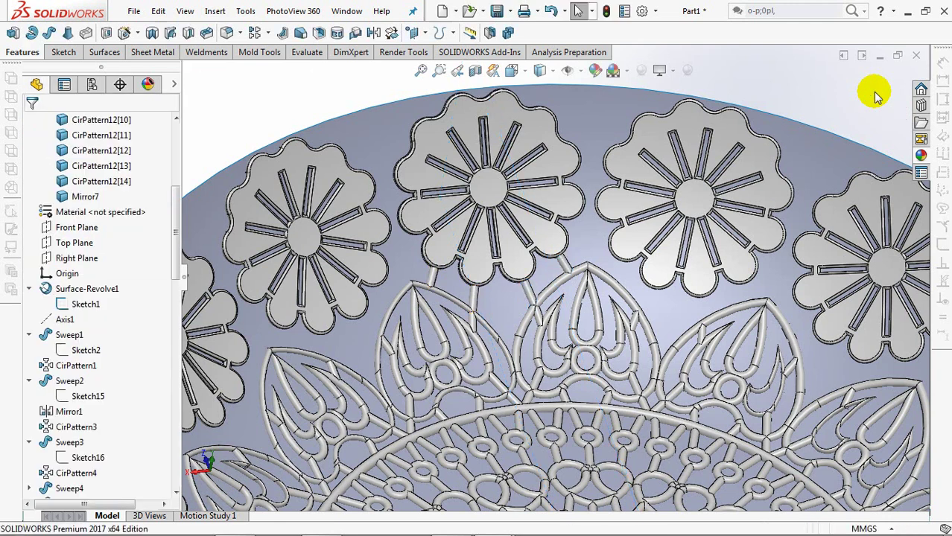
# Create a circular pattern of the mirrored connecting bars around Axis1 with 15 equally spaced instances over 360 degrees
pyautogui.press('f')
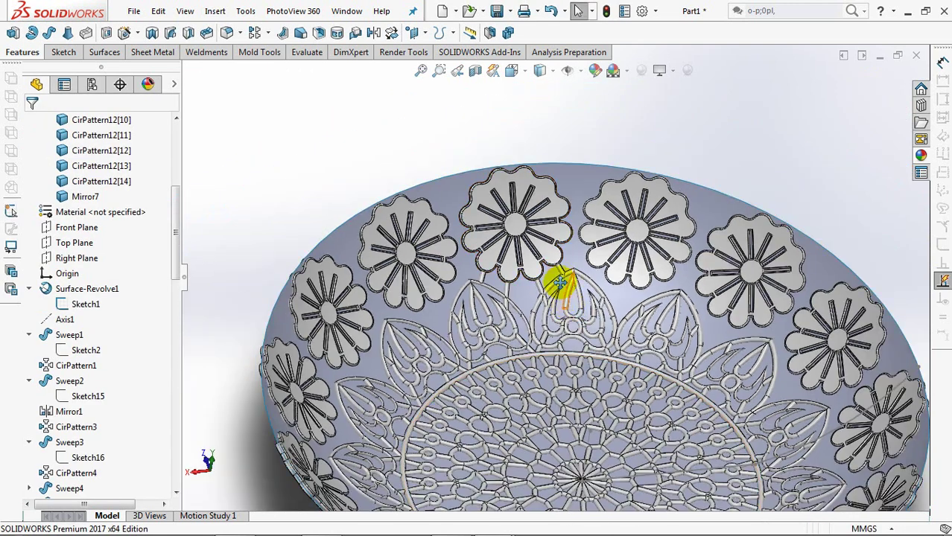
pyautogui.click(65, 321)
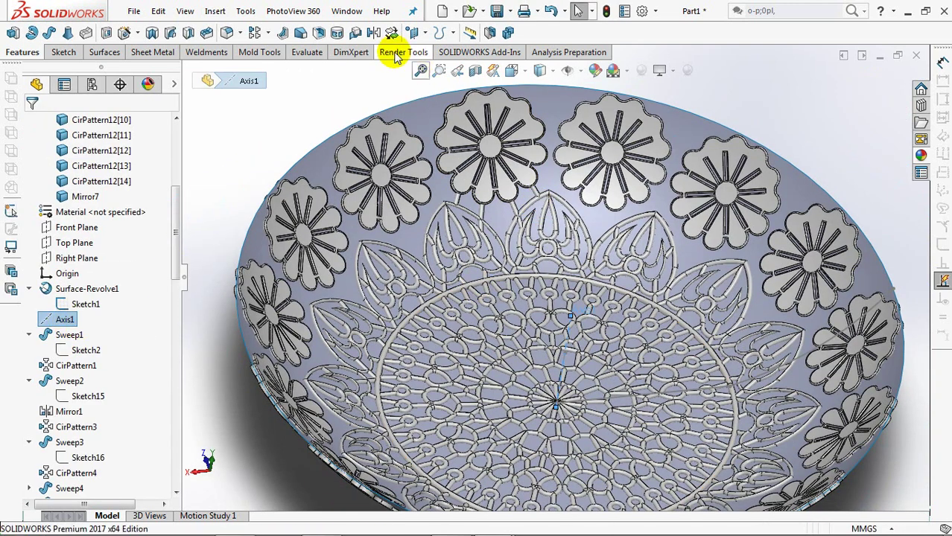
pyautogui.click(268, 34)
pyautogui.click(354, 67)
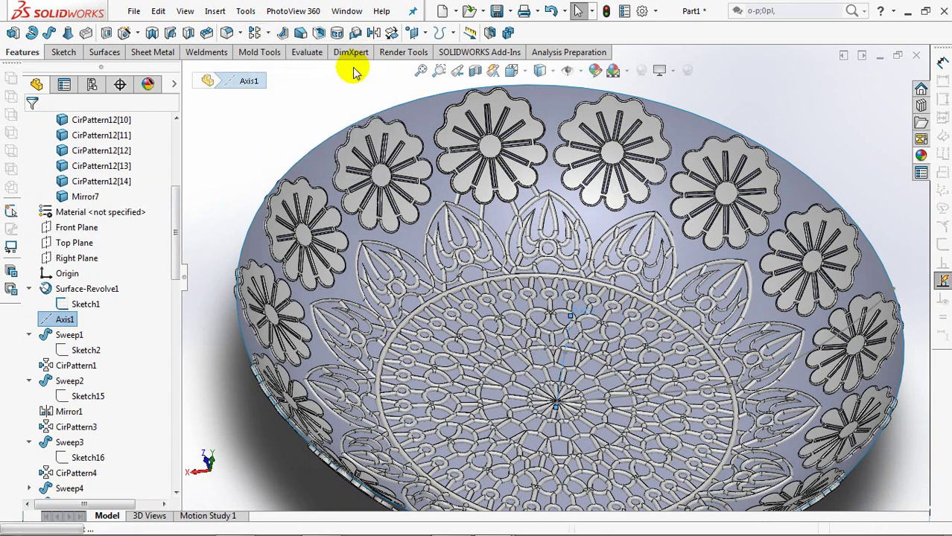
pyautogui.click(483, 214)
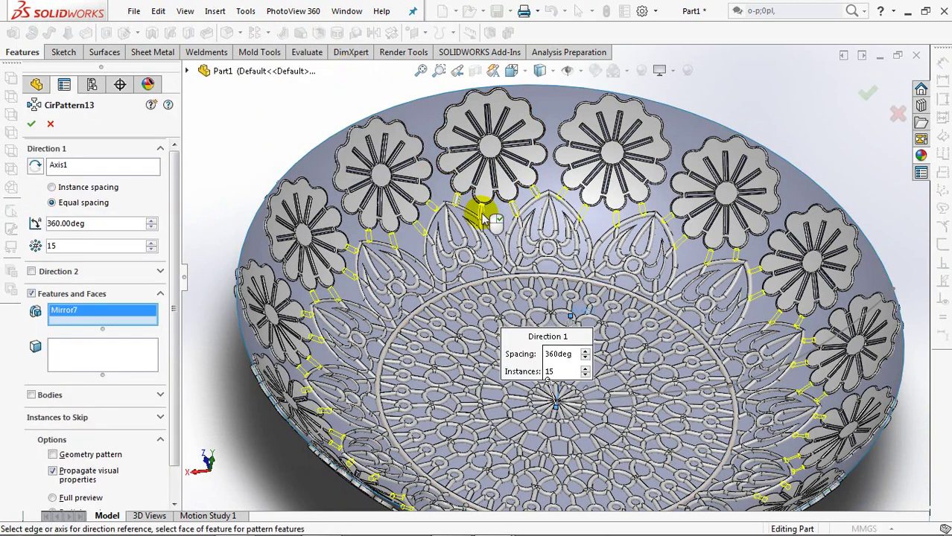
pyautogui.click(32, 124)
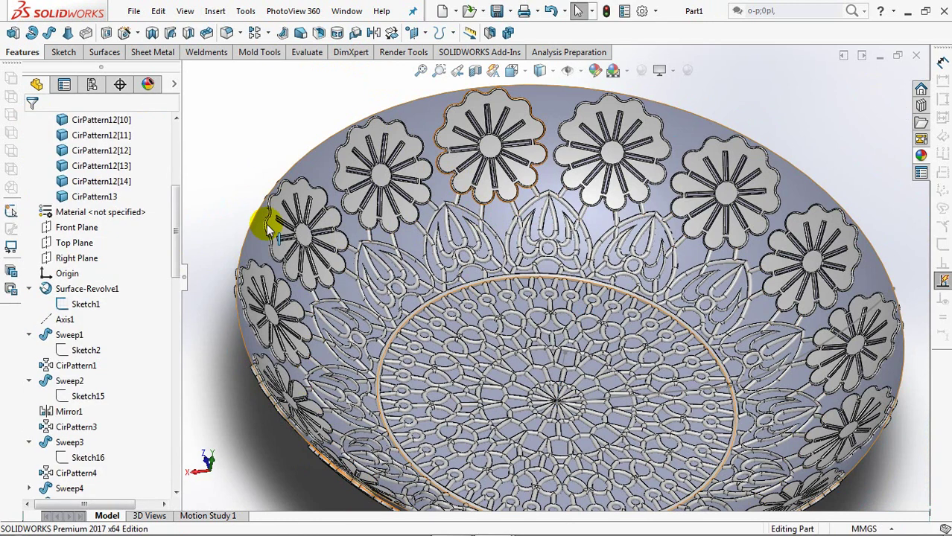
# Start a reference plane coincident with Line3 of Sketch1 on the bowl's base, using the Top Plane as second reference
pyautogui.keyDown('ctrl'); pyautogui.moveTo(270, 240); pyautogui.dragTo(299, 134, button='middle'); pyautogui.keyUp('ctrl')
pyautogui.scroll(5, 334, 242)
pyautogui.moveTo(340, 254); pyautogui.dragTo(531, 482, button='middle')
pyautogui.moveTo(472, 419); pyautogui.dragTo(418, 407, button='middle')
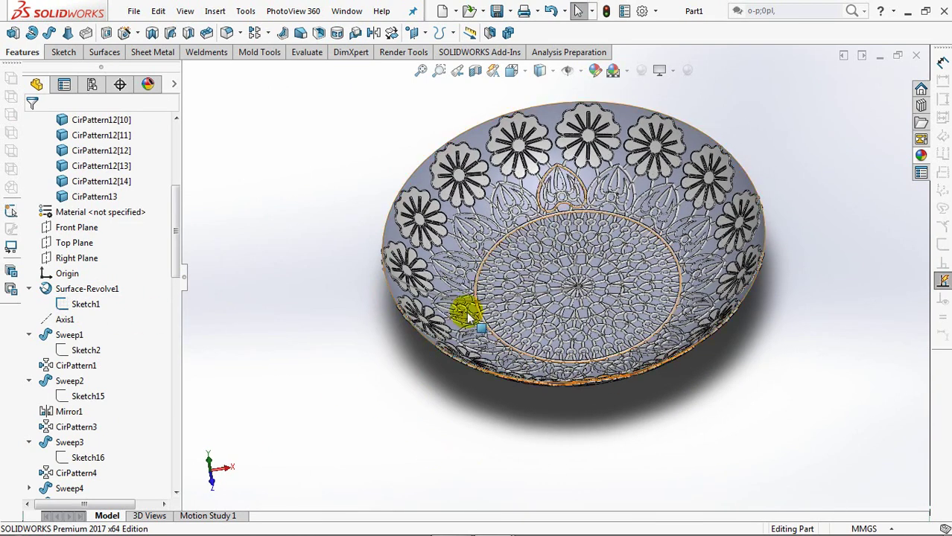
pyautogui.scroll(-5, 463, 269)
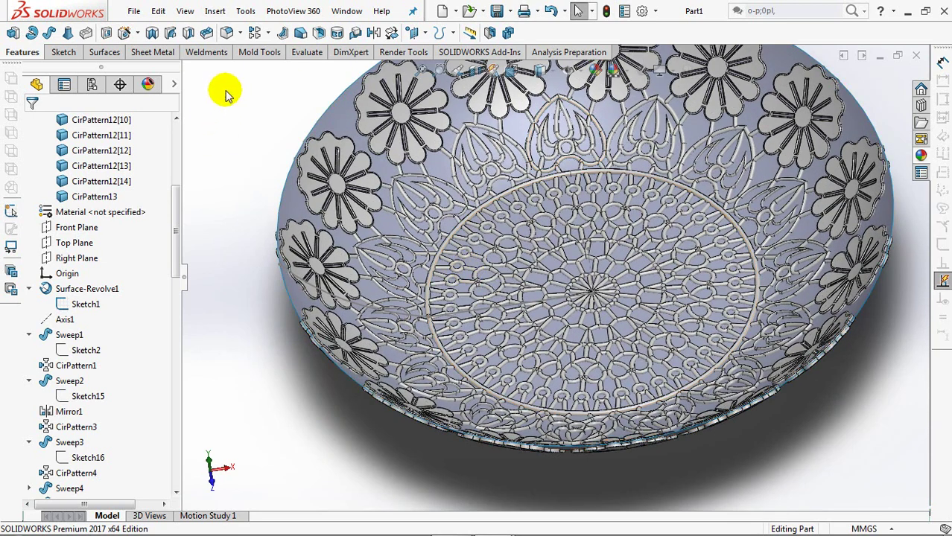
pyautogui.click(424, 33)
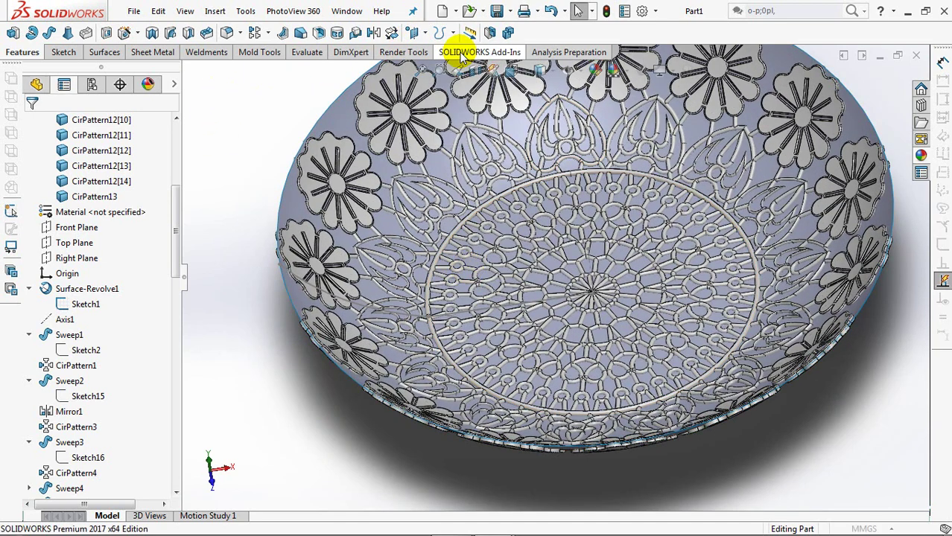
pyautogui.click(484, 315)
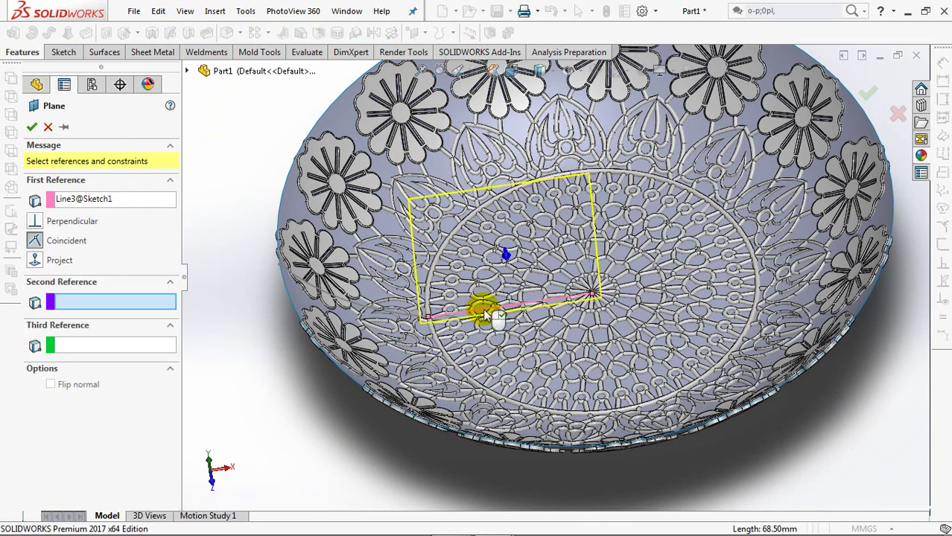
pyautogui.click(188, 71)
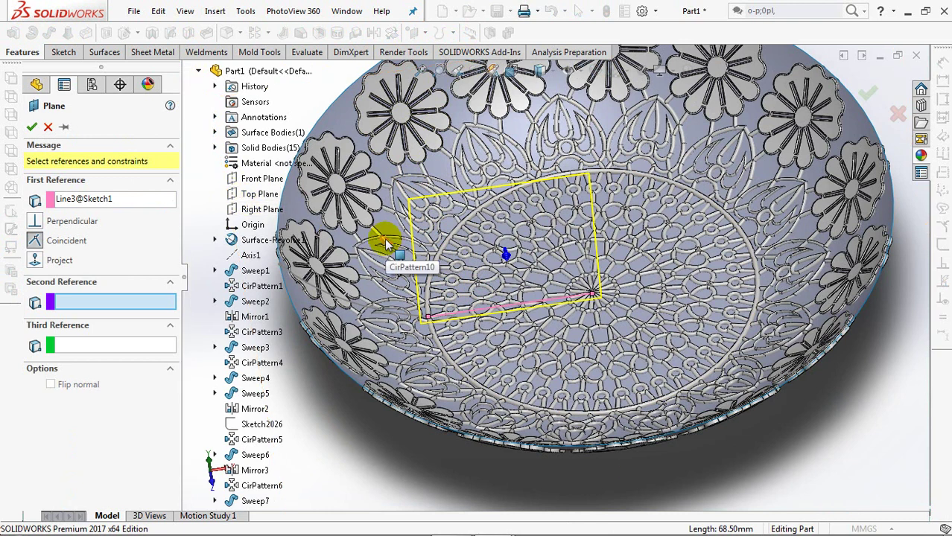
pyautogui.keyDown('ctrl'); pyautogui.moveTo(414, 234); pyautogui.dragTo(511, 222, button='middle'); pyautogui.keyUp('ctrl')
pyautogui.click(261, 195)
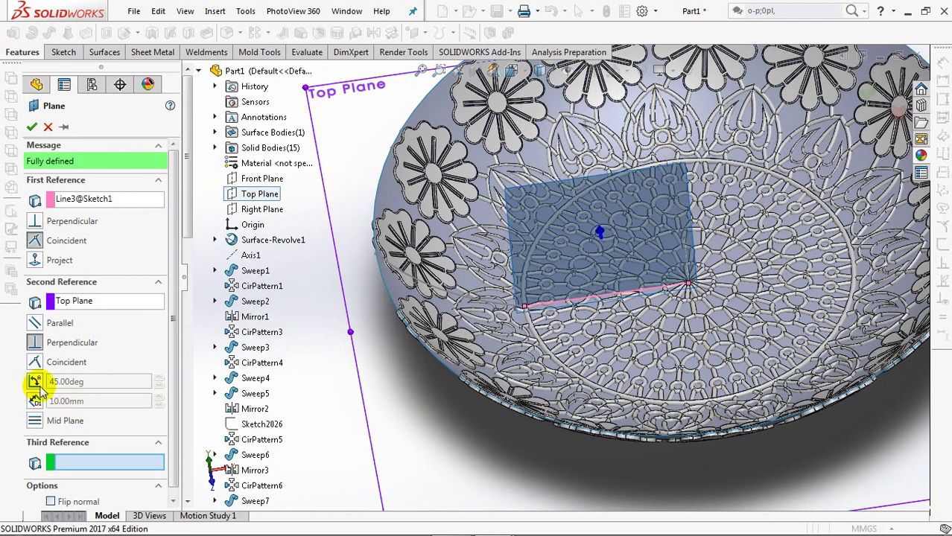
# Set the new plane's angle to the Top Plane to 225 degrees, flip the offset direction and create the plane
pyautogui.click(35, 382)
pyautogui.moveTo(106, 383); pyautogui.dragTo(33, 388)
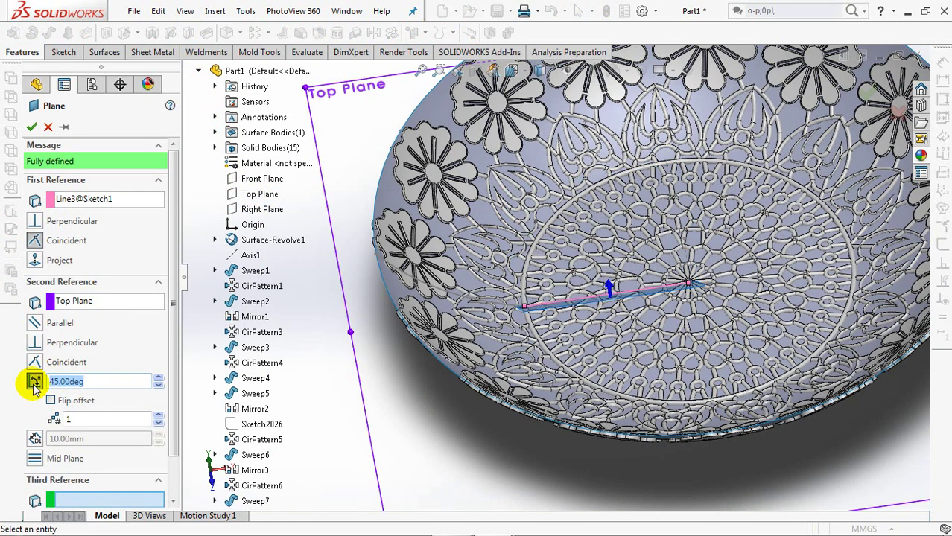
pyautogui.write('225')
pyautogui.press('Return')
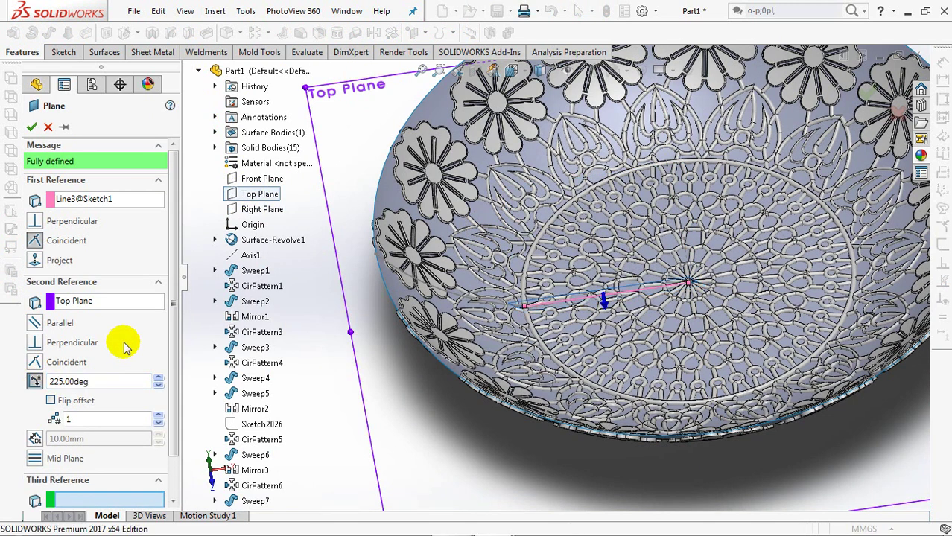
pyautogui.moveTo(326, 365); pyautogui.dragTo(314, 333, button='middle')
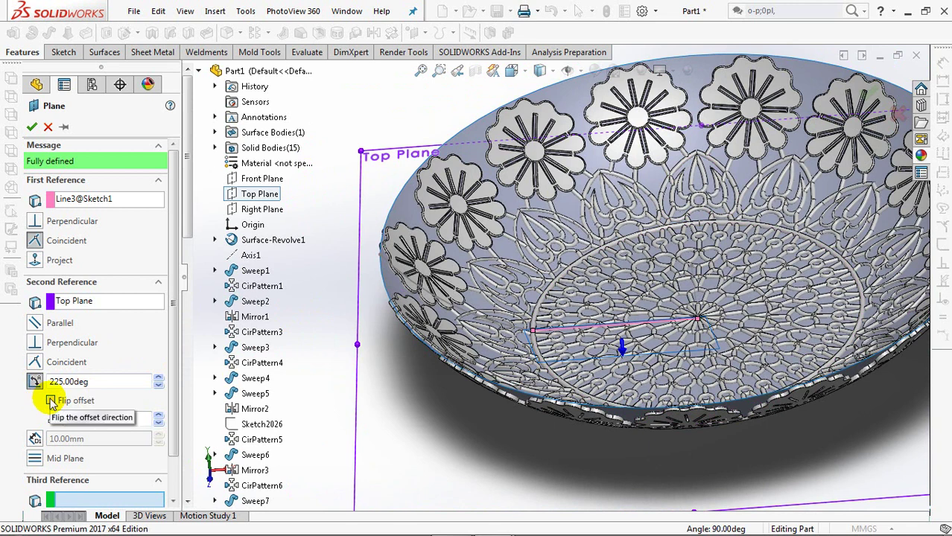
pyautogui.click(51, 401)
pyautogui.moveTo(453, 464); pyautogui.dragTo(425, 453, button='middle')
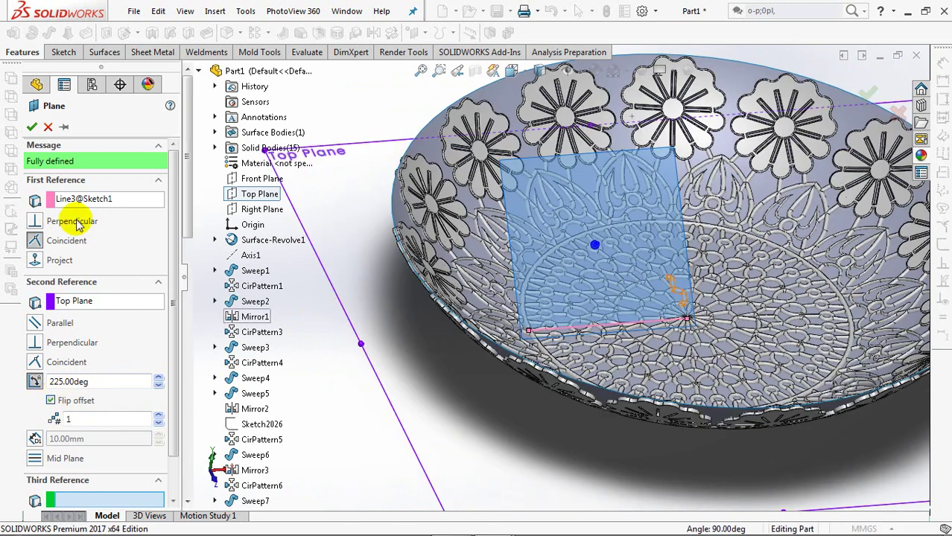
pyautogui.click(31, 130)
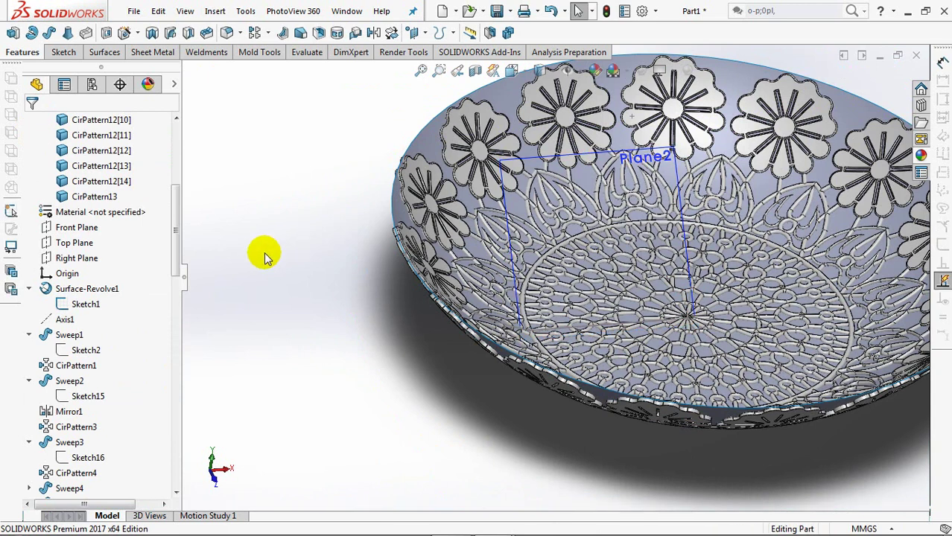
# Start a new sketch on the angled Plane2 and orient the view normal to it
pyautogui.moveTo(171, 256); pyautogui.dragTo(170, 471)
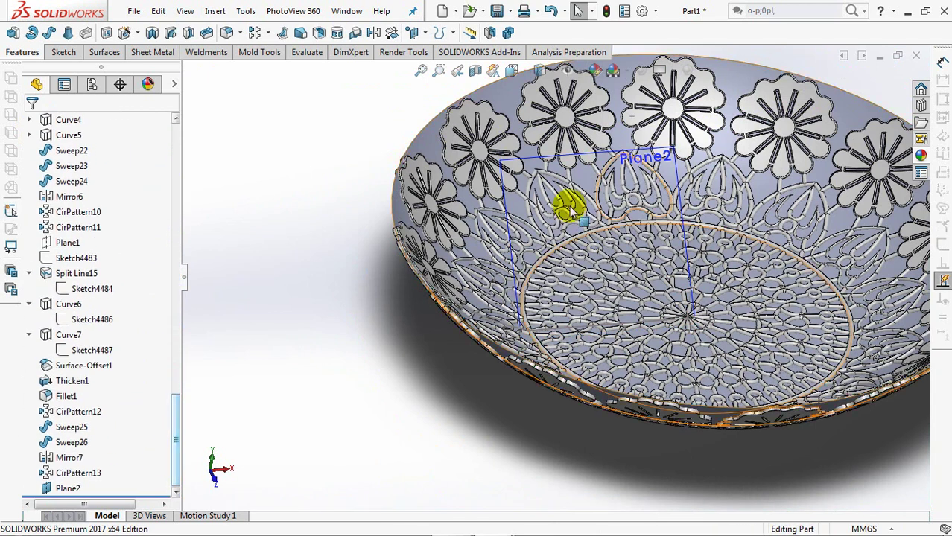
pyautogui.click(608, 153)
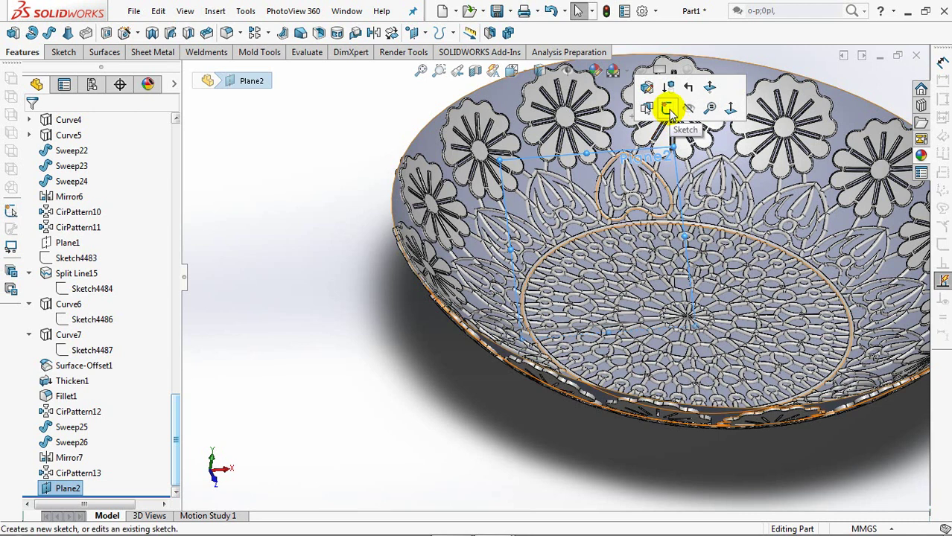
pyautogui.click(665, 108)
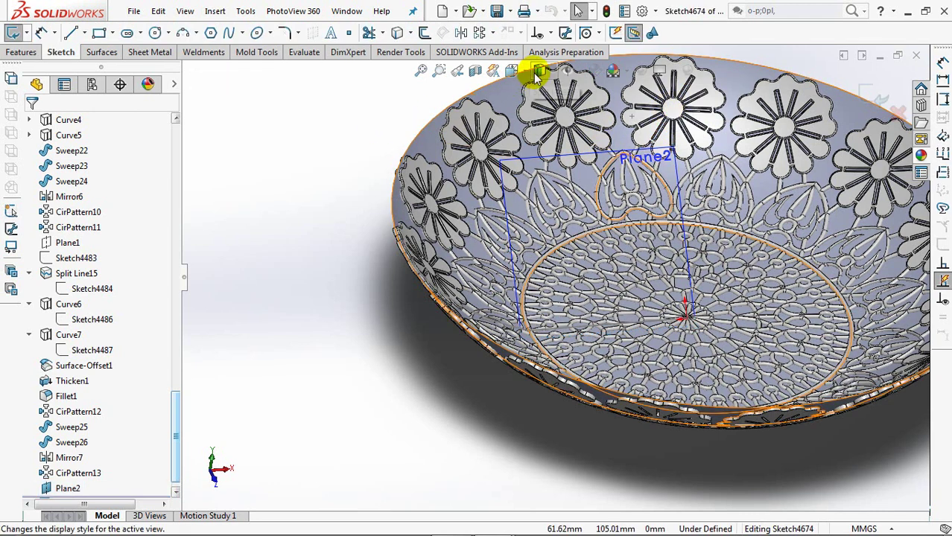
pyautogui.click(523, 75)
pyautogui.click(526, 74)
pyautogui.click(588, 137)
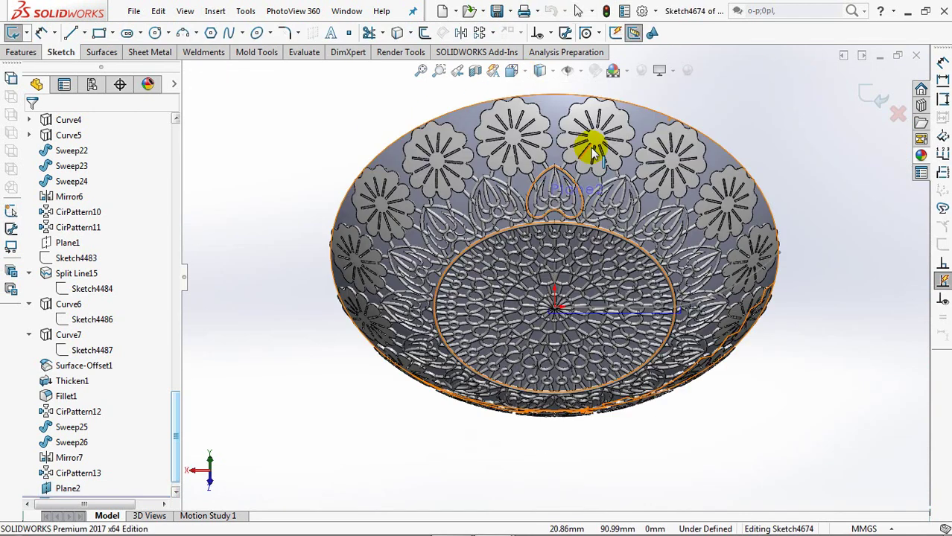
pyautogui.click(526, 72)
pyautogui.click(594, 139)
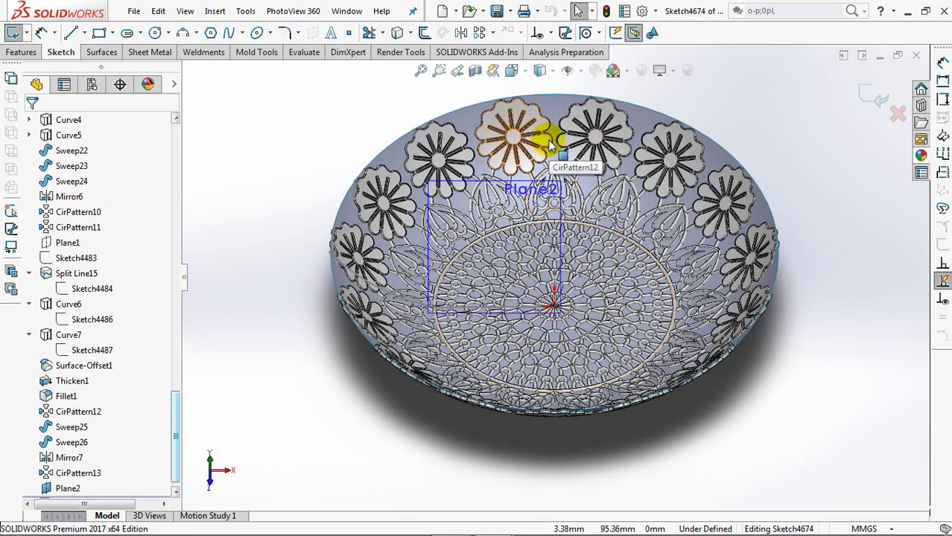
# Draw a horizontal construction line about 6 mm long between the facing petal edges of two neighbouring rosettes
pyautogui.keyDown('ctrl'); pyautogui.moveTo(549, 132); pyautogui.dragTo(534, 259, button='middle'); pyautogui.keyUp('ctrl')
pyautogui.keyDown('shift'); pyautogui.moveTo(538, 197); pyautogui.dragTo(539, 187, button='middle'); pyautogui.keyUp('shift')
pyautogui.scroll(-8, 538, 188)
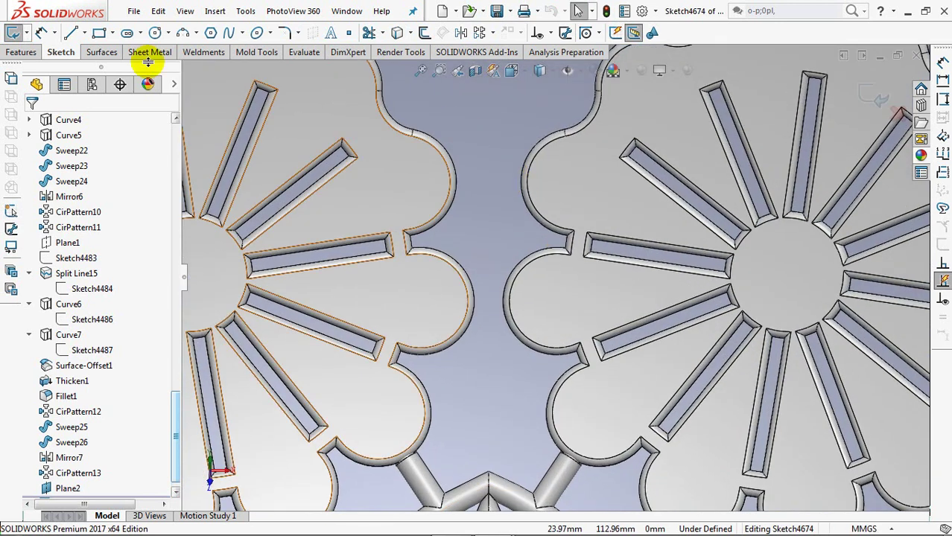
pyautogui.click(81, 33)
pyautogui.click(149, 67)
pyautogui.click(452, 186)
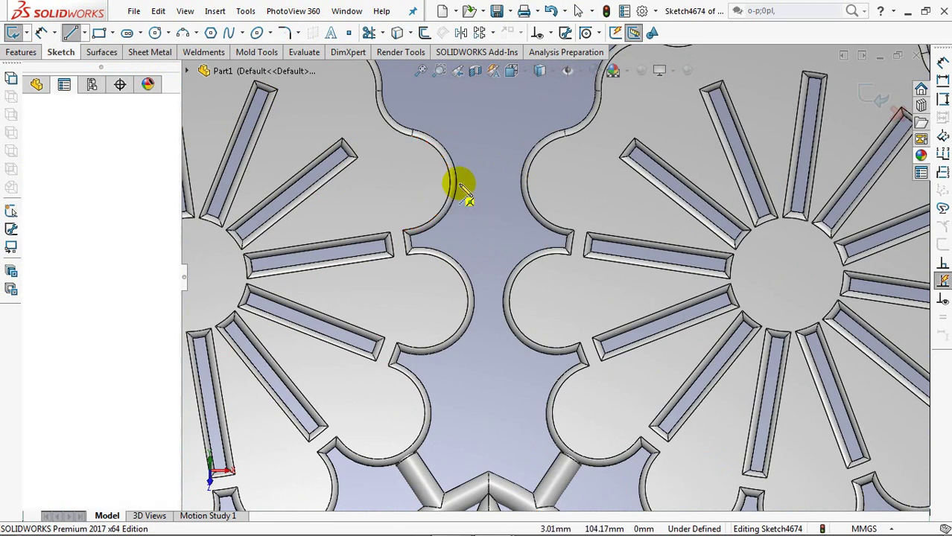
pyautogui.click(527, 184)
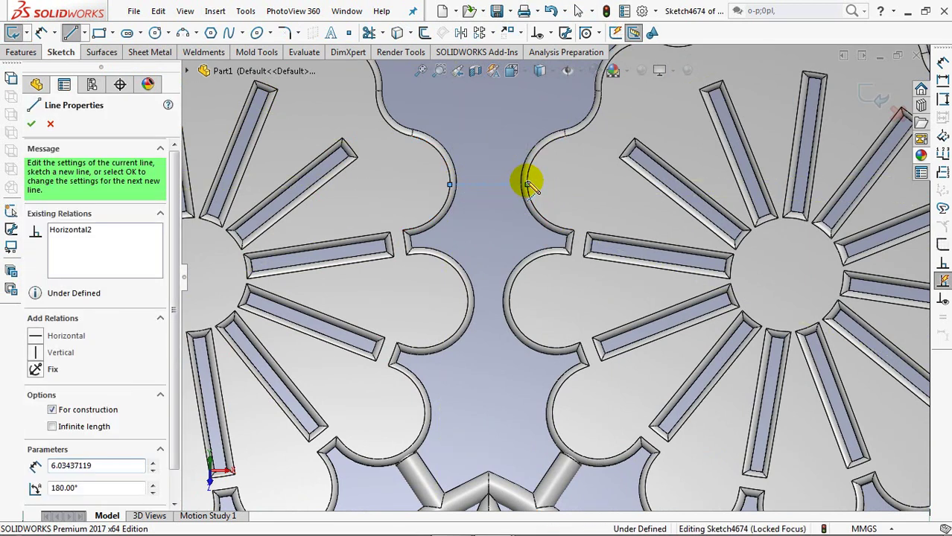
pyautogui.rightClick(528, 184)
pyautogui.click(543, 188)
# Sketch a center rectangle about 6.95 by 3.9 mm on the midpoint of the construction line between the rosettes
pyautogui.click(111, 33)
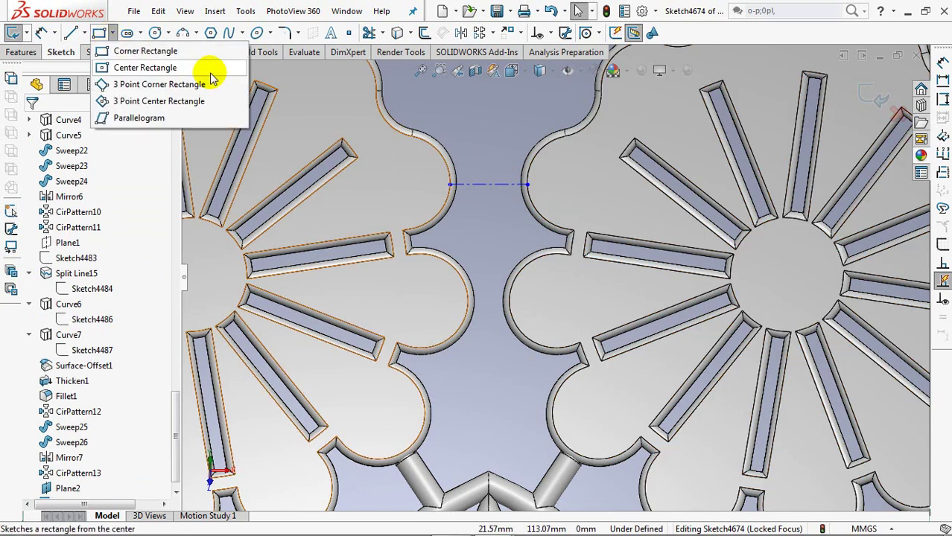
pyautogui.click(212, 72)
pyautogui.click(488, 184)
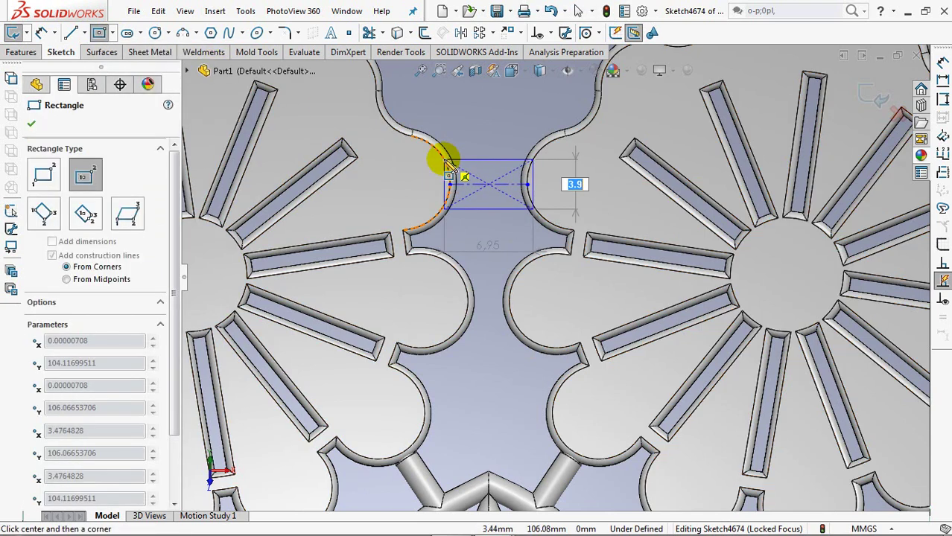
pyautogui.click(446, 161)
pyautogui.rightClick(438, 157)
pyautogui.click(456, 167)
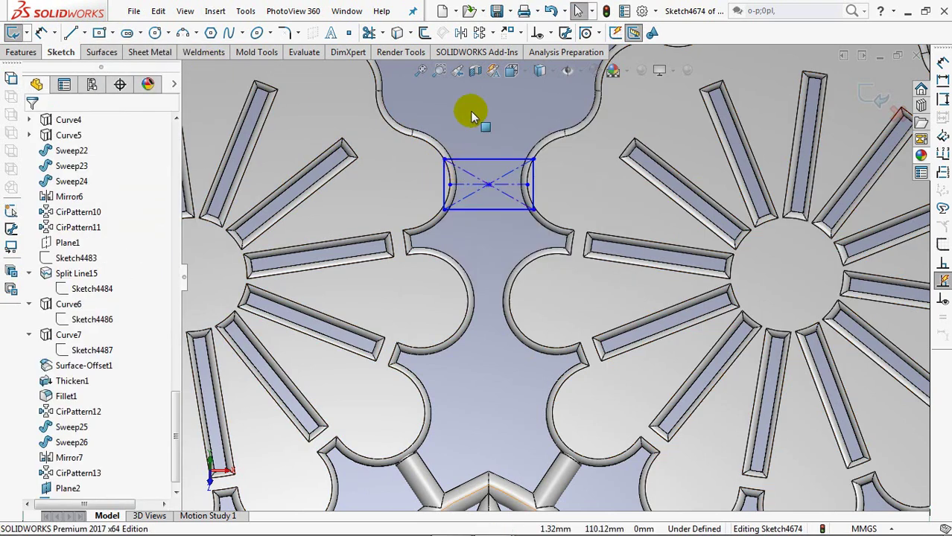
# Add a coincident relation between the rectangle's lower-left corner and the adjacent rosette petal edge
pyautogui.click(545, 33)
pyautogui.click(563, 65)
pyautogui.click(446, 210)
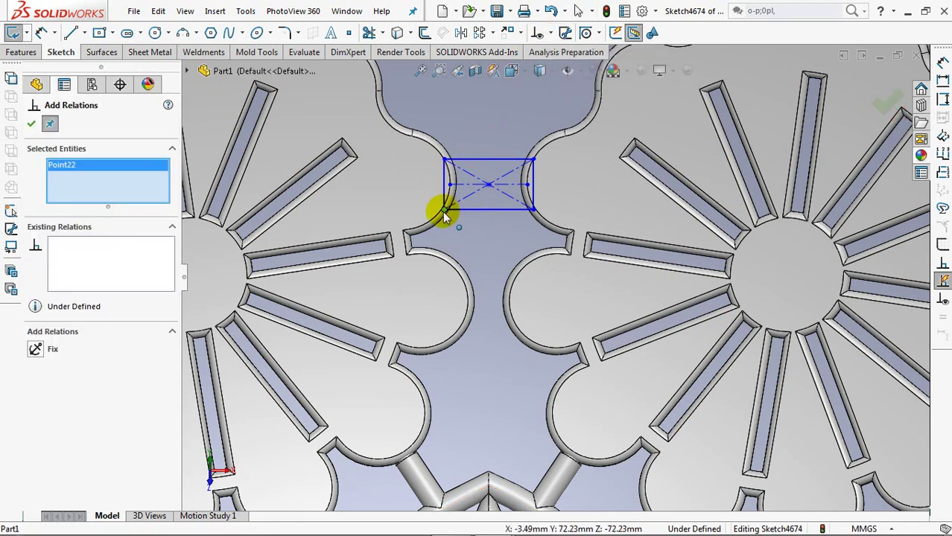
pyautogui.click(34, 350)
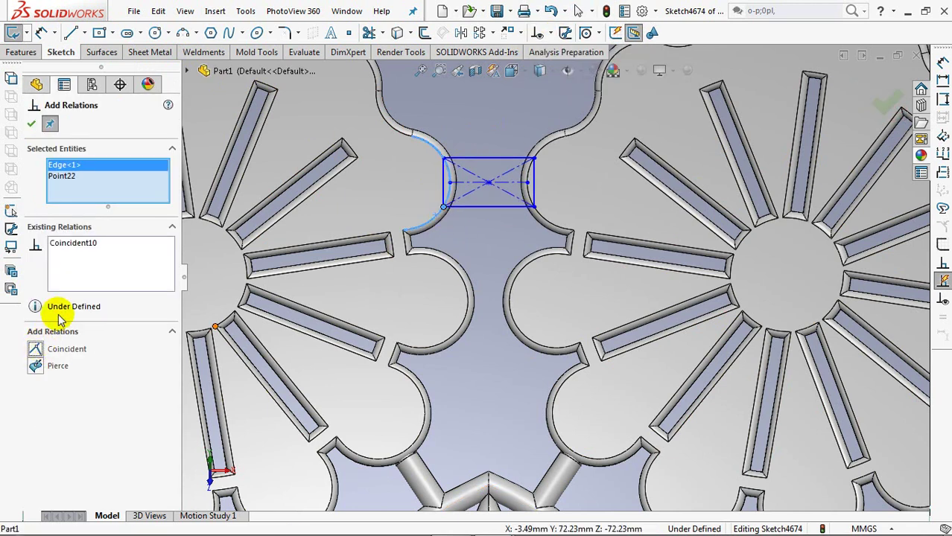
pyautogui.click(31, 126)
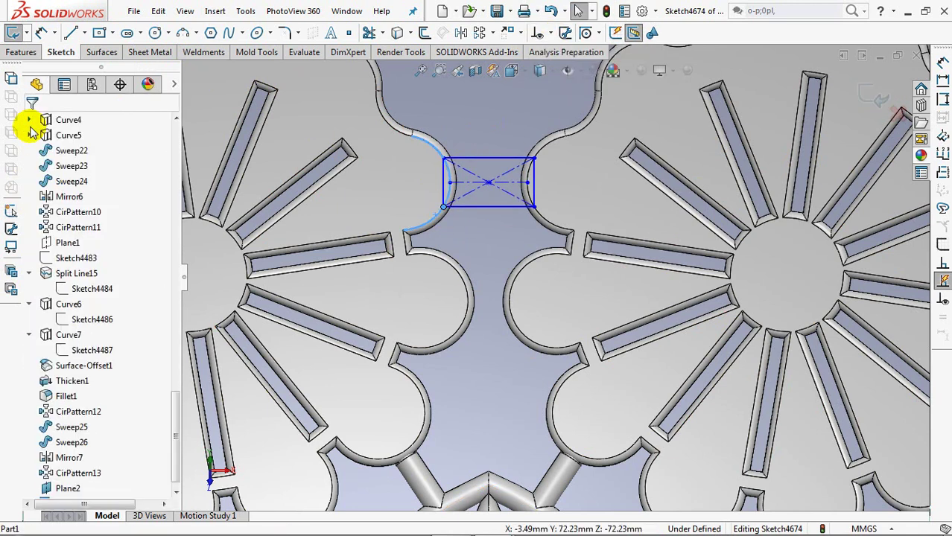
# Dimension the rectangle's height as 4 mm and finish the sketch
pyautogui.click(41, 32)
pyautogui.click(445, 183)
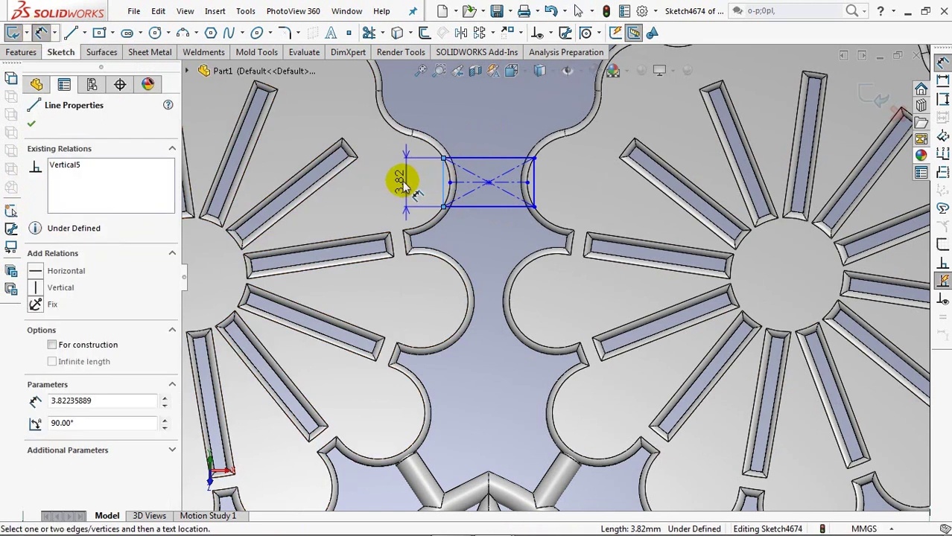
pyautogui.click(404, 187)
pyautogui.write('4')
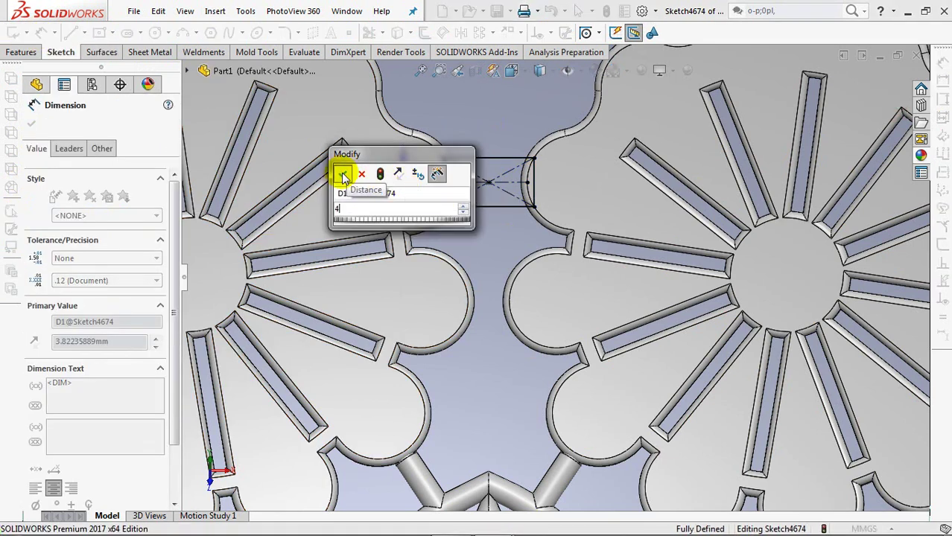
pyautogui.click(339, 175)
pyautogui.click(32, 124)
pyautogui.press('Escape')
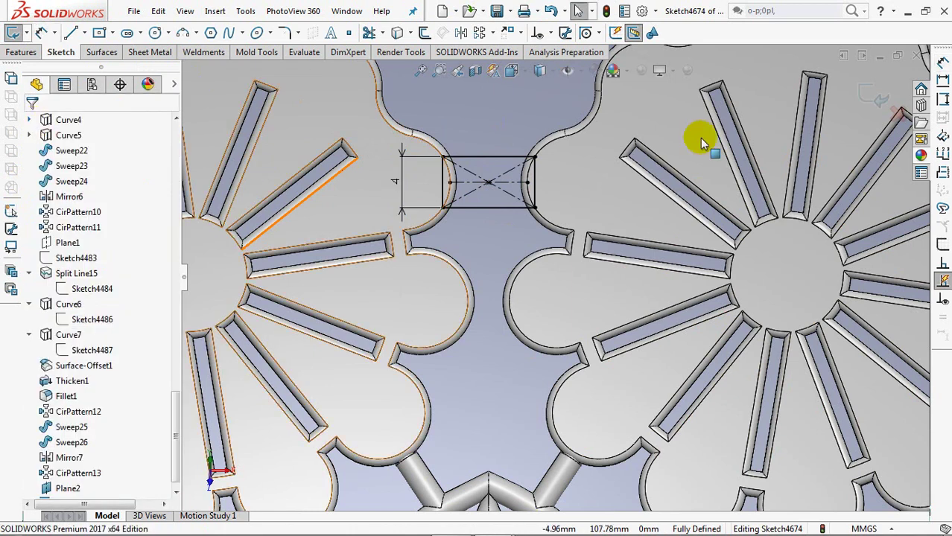
pyautogui.click(873, 95)
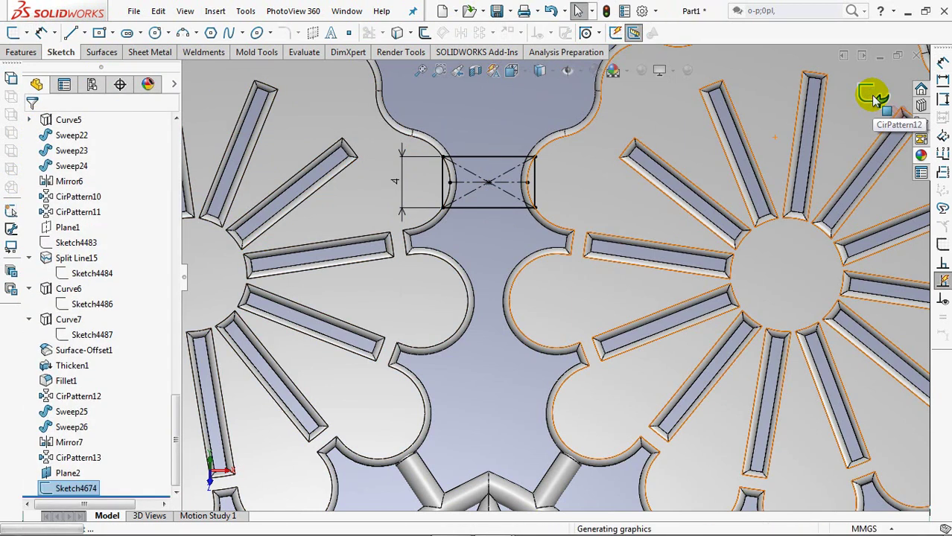
# Split the bowl's inner face with a projection Split Line using the rectangle sketch
pyautogui.click(102, 52)
pyautogui.click(458, 34)
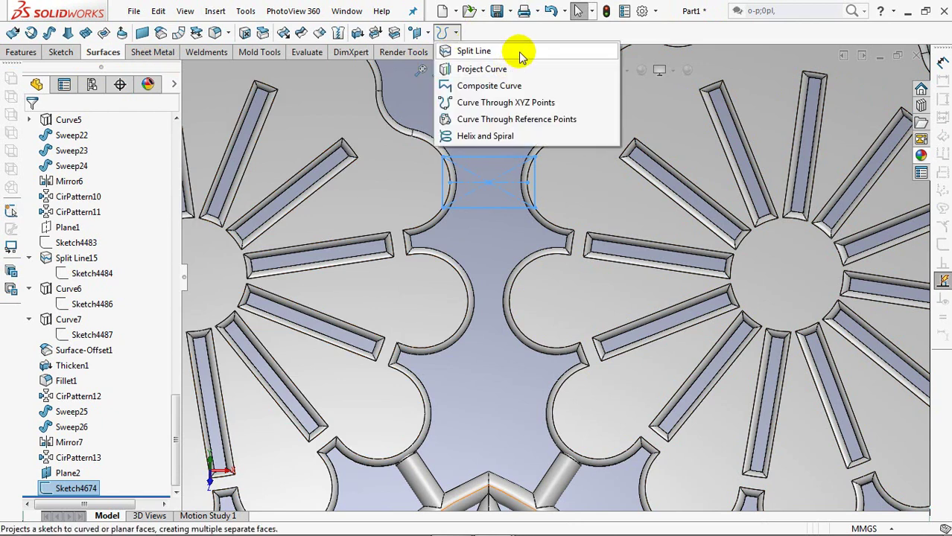
pyautogui.click(516, 50)
pyautogui.click(494, 119)
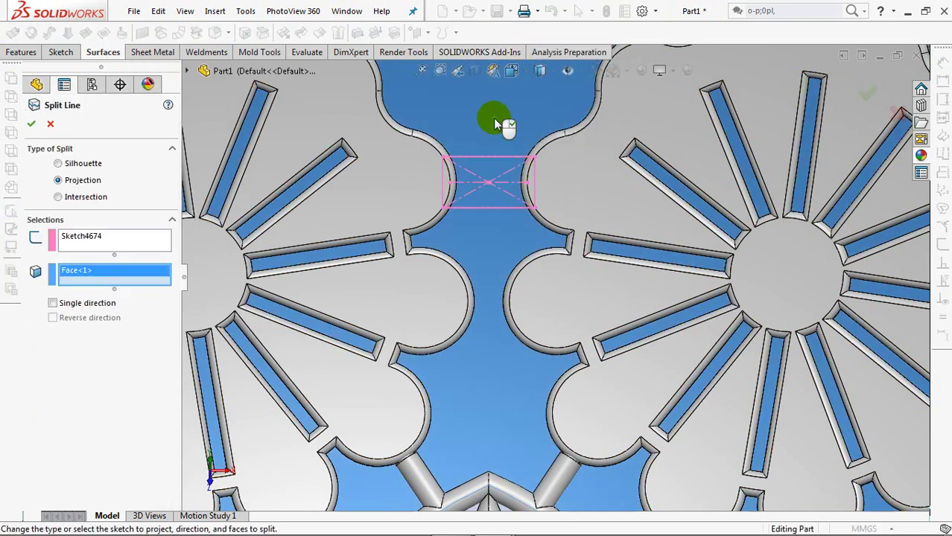
pyautogui.click(31, 126)
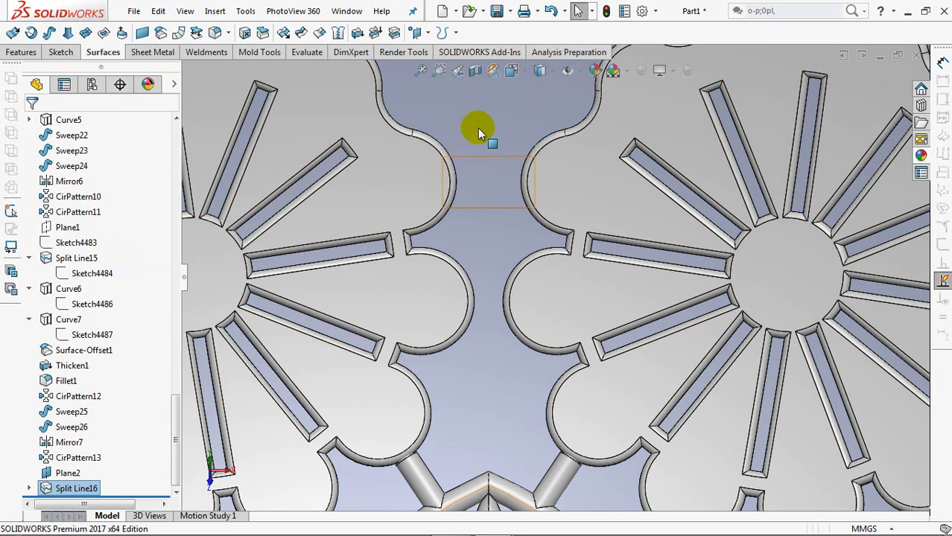
# Start another sketch on Plane2 and draw a construction line joining the arc ends of the left rosette's inward-facing petal
pyautogui.click(55, 474)
pyautogui.click(60, 453)
pyautogui.click(81, 32)
pyautogui.click(112, 64)
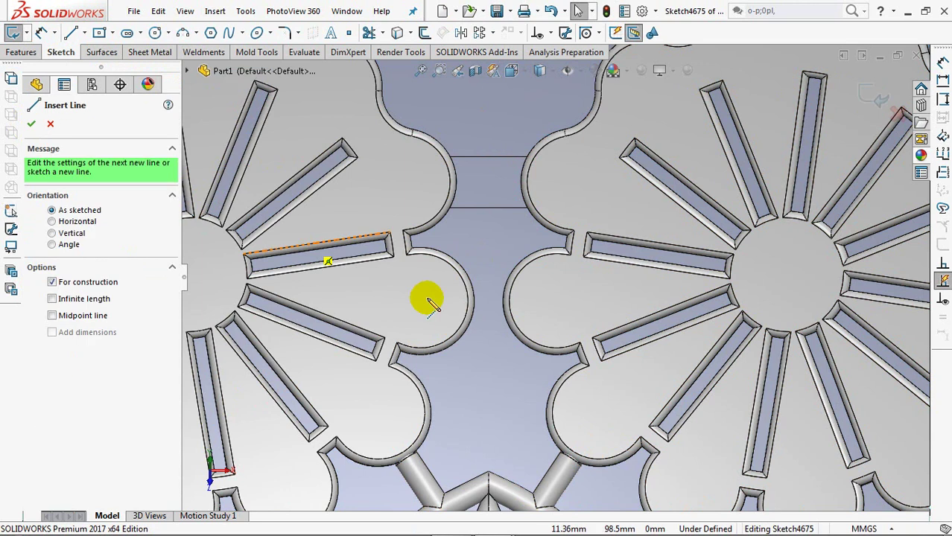
pyautogui.click(407, 255)
pyautogui.click(400, 345)
pyautogui.rightClick(400, 345)
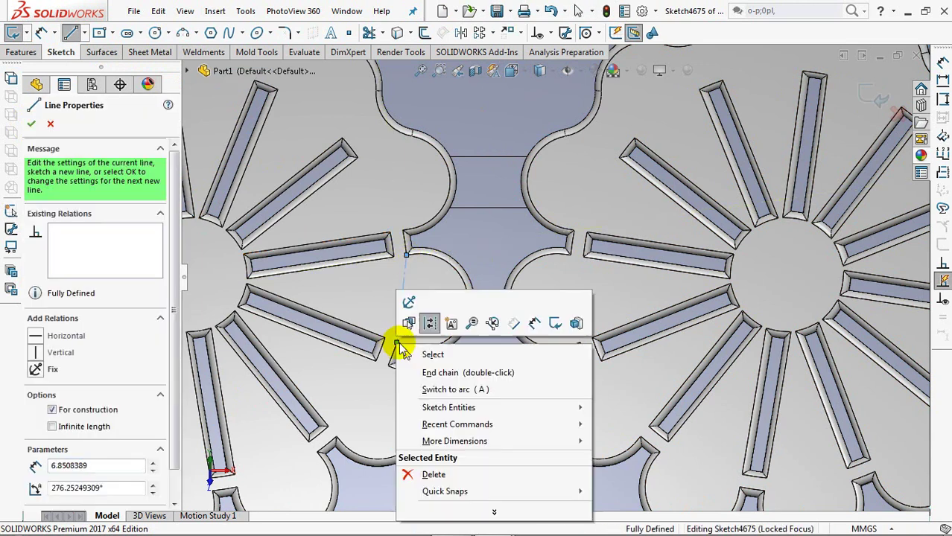
pyautogui.click(430, 355)
# Draw a matching construction line joining the arc ends of the facing petal on the right rosette
pyautogui.click(80, 32)
pyautogui.click(111, 64)
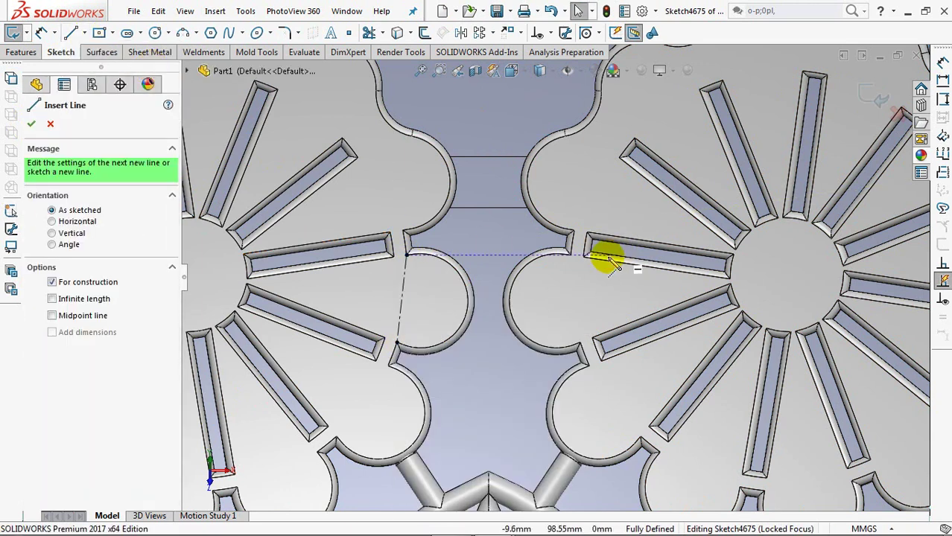
pyautogui.click(570, 257)
pyautogui.click(579, 344)
pyautogui.rightClick(579, 344)
pyautogui.click(607, 355)
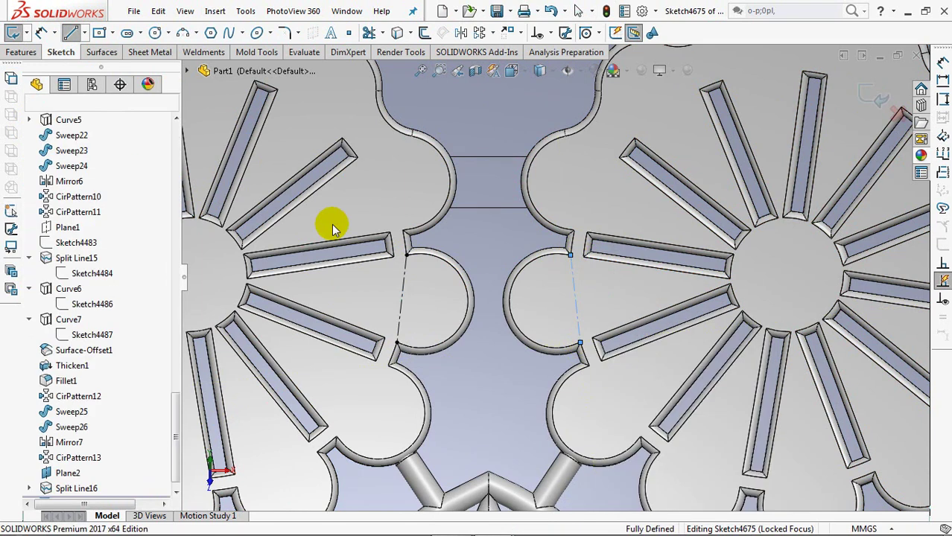
# Draw a horizontal line about 13.59 mm long between the midpoints of the two construction lines and finish the sketch
pyautogui.click(71, 32)
pyautogui.click(401, 299)
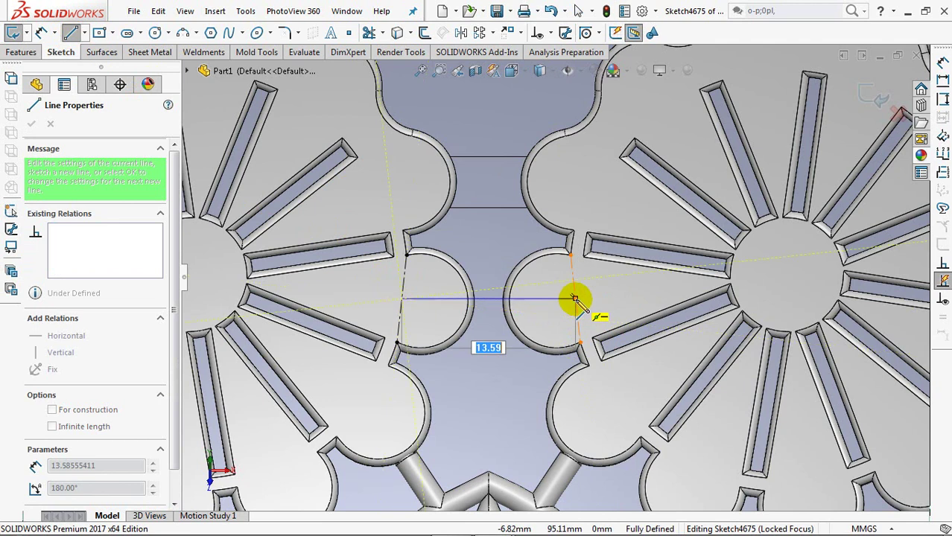
pyautogui.click(576, 299)
pyautogui.rightClick(577, 300)
pyautogui.click(600, 313)
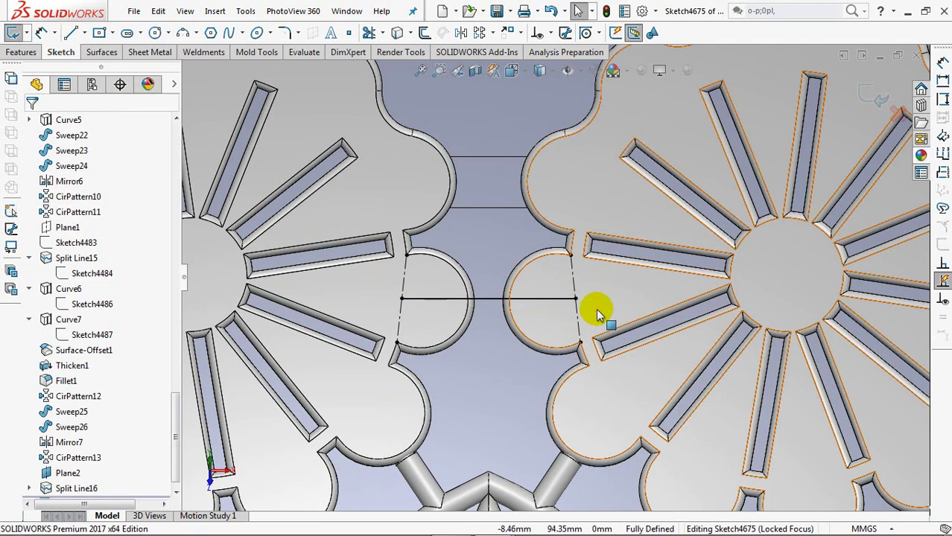
pyautogui.click(870, 95)
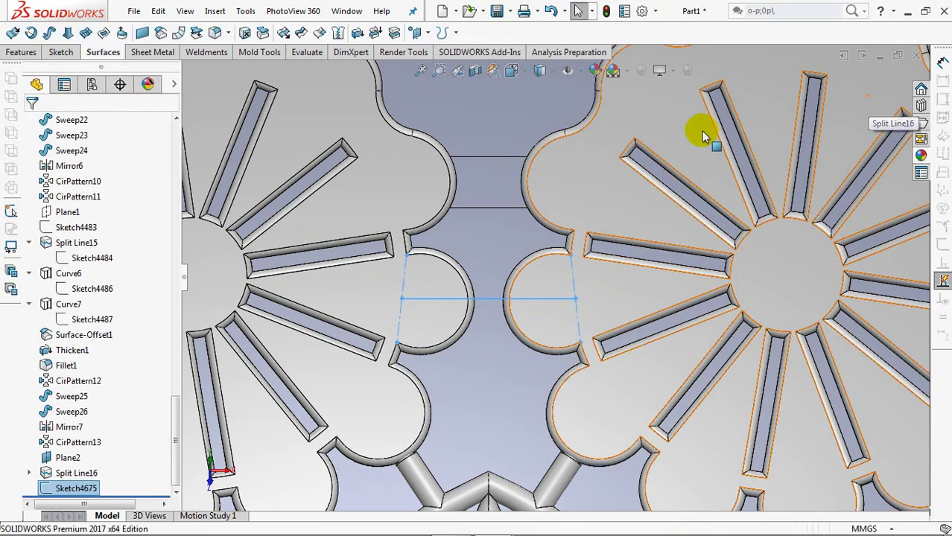
# Project the horizontal line sketch onto the bowl's inner face as a sketch-on-faces projected curve
pyautogui.click(447, 32)
pyautogui.click(521, 69)
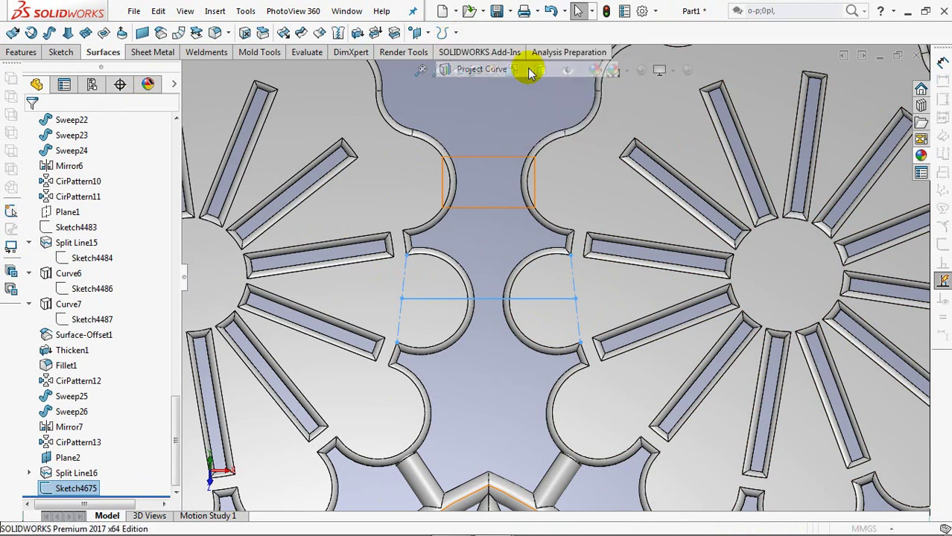
pyautogui.click(488, 260)
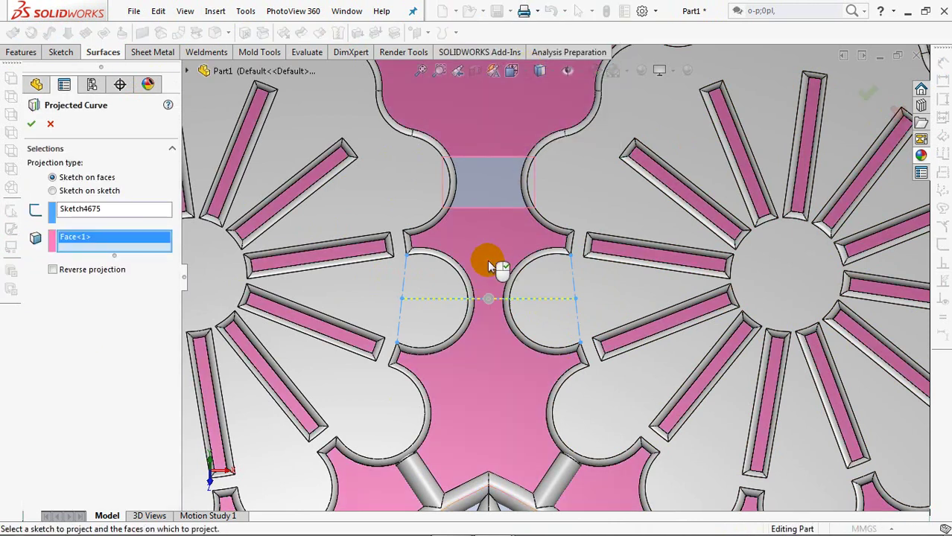
pyautogui.click(38, 129)
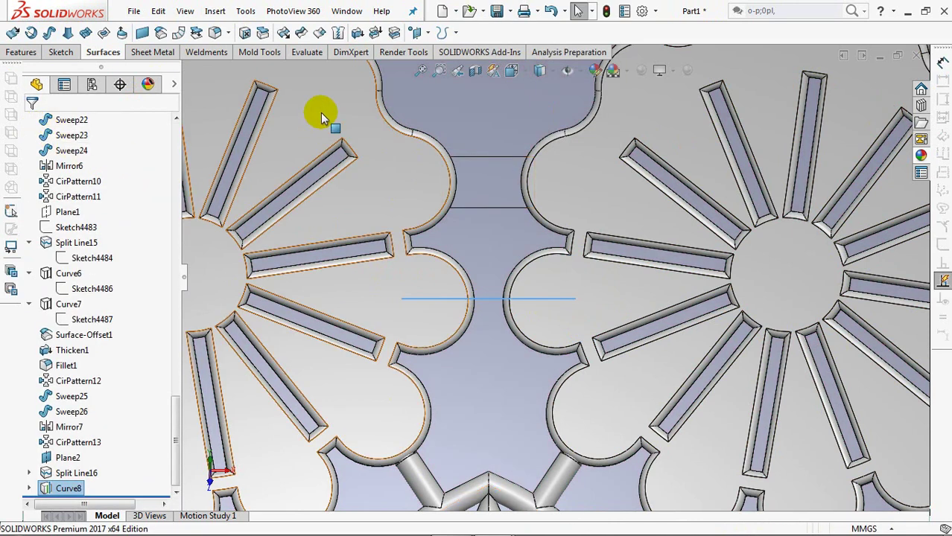
# Copy the split rectangular face between the rosettes as a surface with a 0 mm offset
pyautogui.click(161, 33)
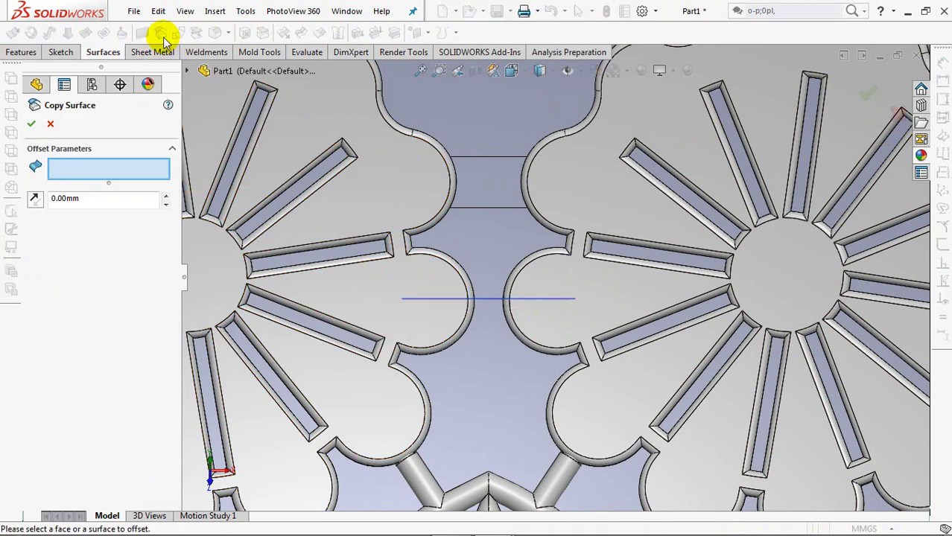
pyautogui.click(484, 192)
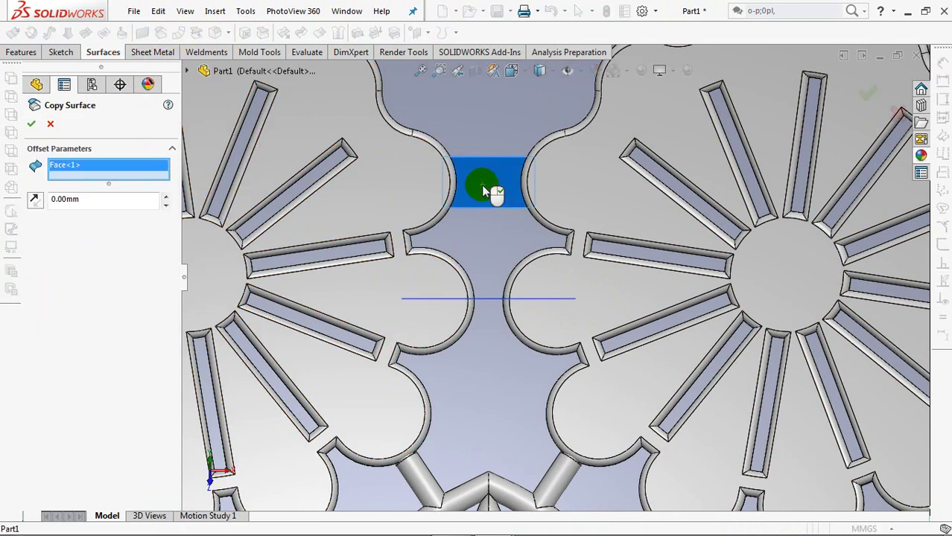
pyautogui.click(31, 122)
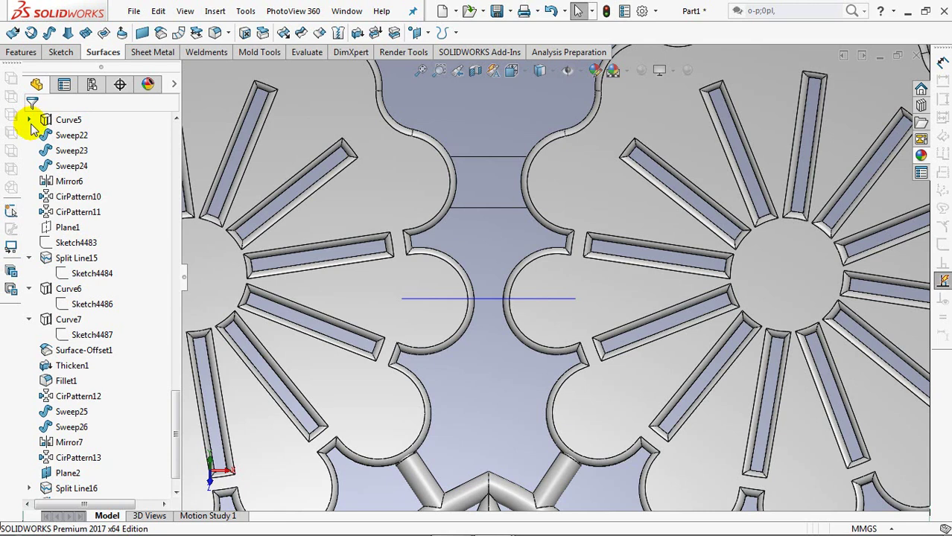
# Thicken the copied link surface between the rosettes on both sides with a 1.20 mm thickness and result merging off
pyautogui.click(356, 35)
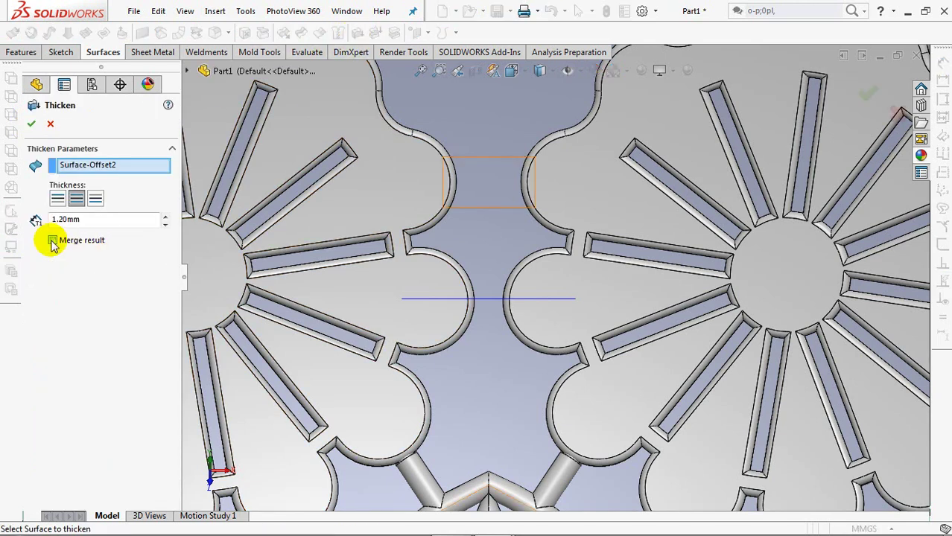
pyautogui.click(95, 201)
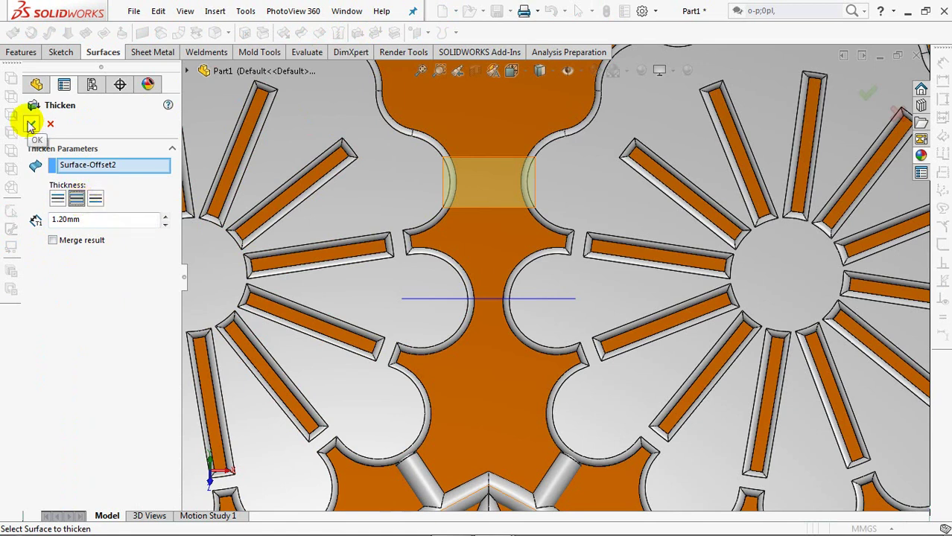
pyautogui.press('Return')
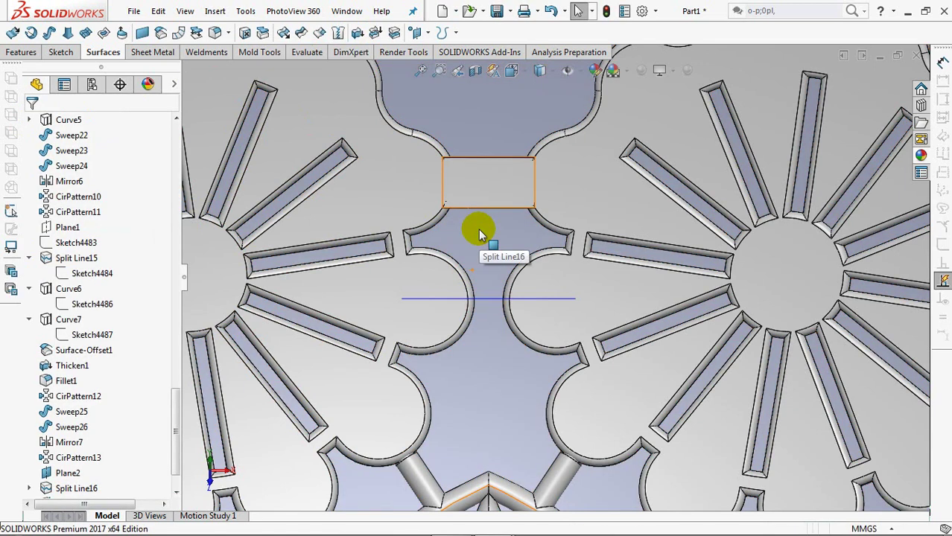
# Fillet the two long free edges of the link plate with a 0.50 mm symmetric radius
pyautogui.moveTo(479, 230); pyautogui.dragTo(465, 151, button='middle')
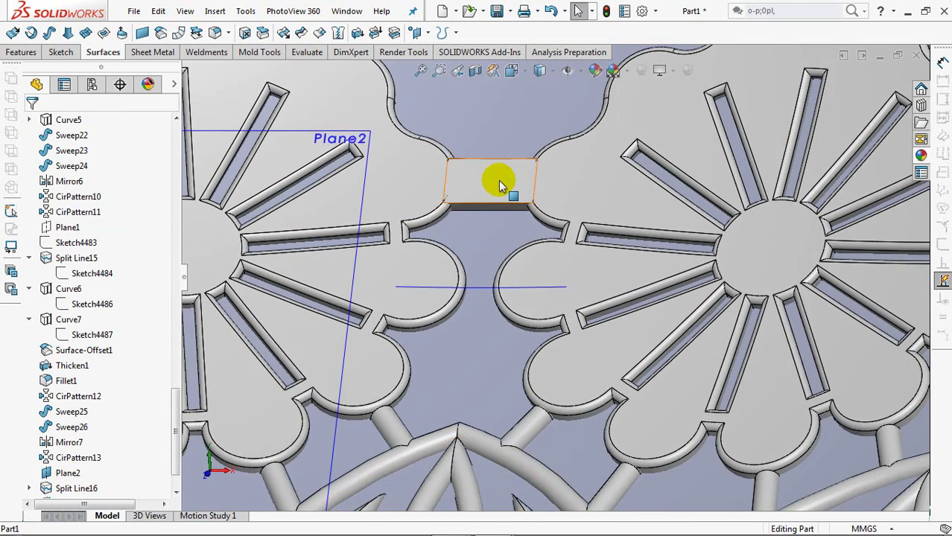
pyautogui.click(213, 32)
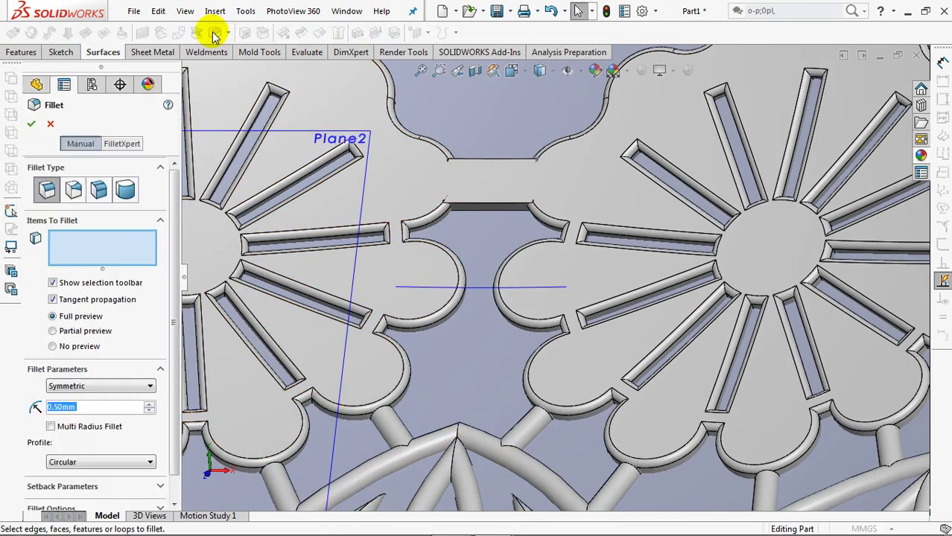
pyautogui.click(477, 209)
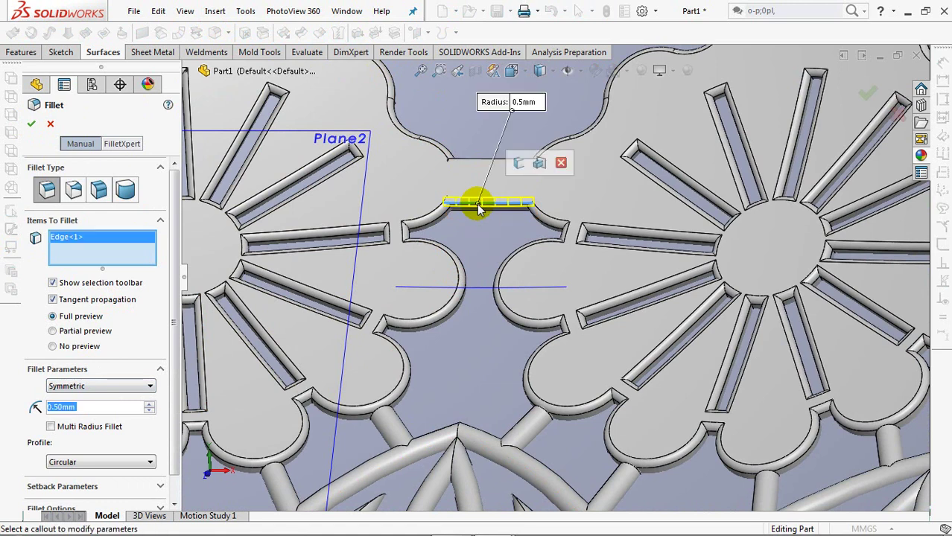
pyautogui.click(478, 160)
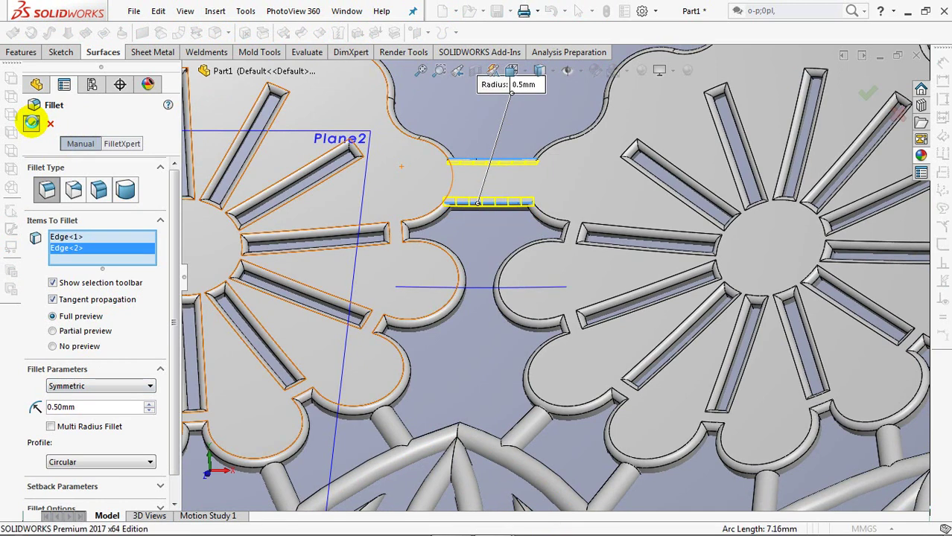
pyautogui.click(30, 123)
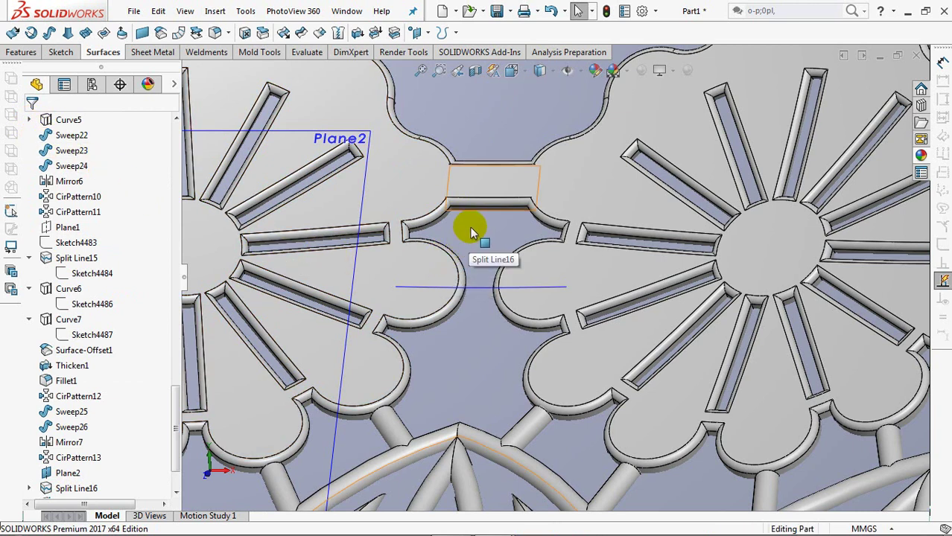
# Circular-pattern the filleted link plate body around Axis1 with 15 equally spaced instances over 360 degrees
pyautogui.scroll(5, 484, 246)
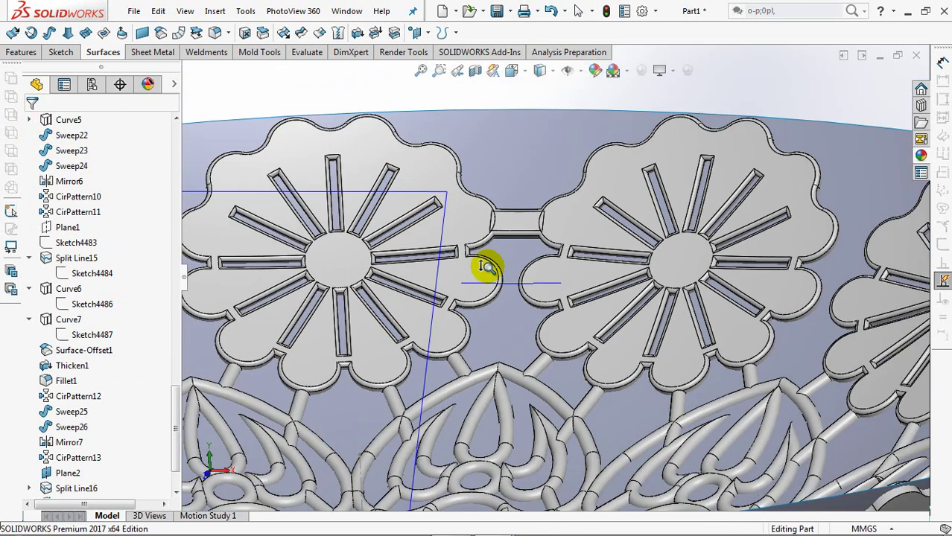
pyautogui.scroll(3, 487, 272)
pyautogui.scroll(3, 494, 281)
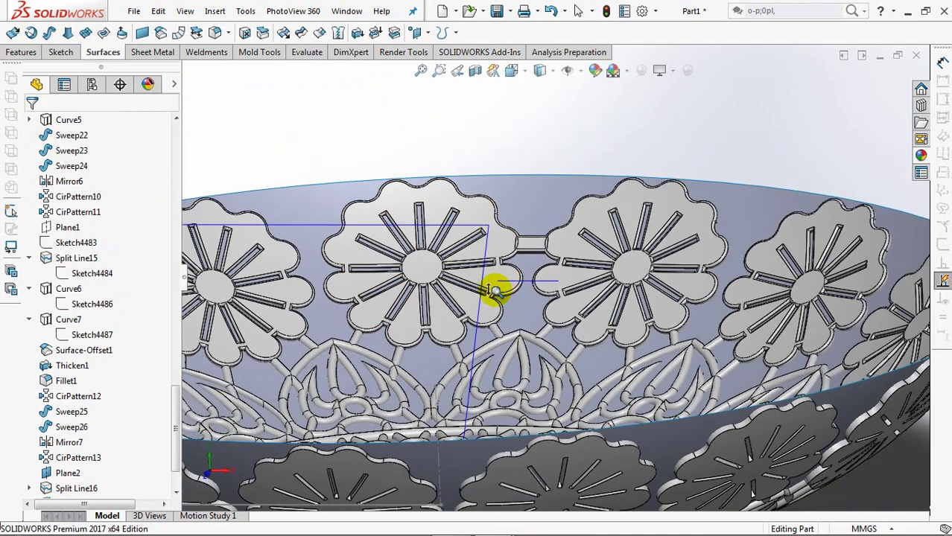
pyautogui.scroll(2, 393, 170)
pyautogui.moveTo(393, 170); pyautogui.dragTo(423, 231, button='middle')
pyautogui.scroll(3, 426, 233)
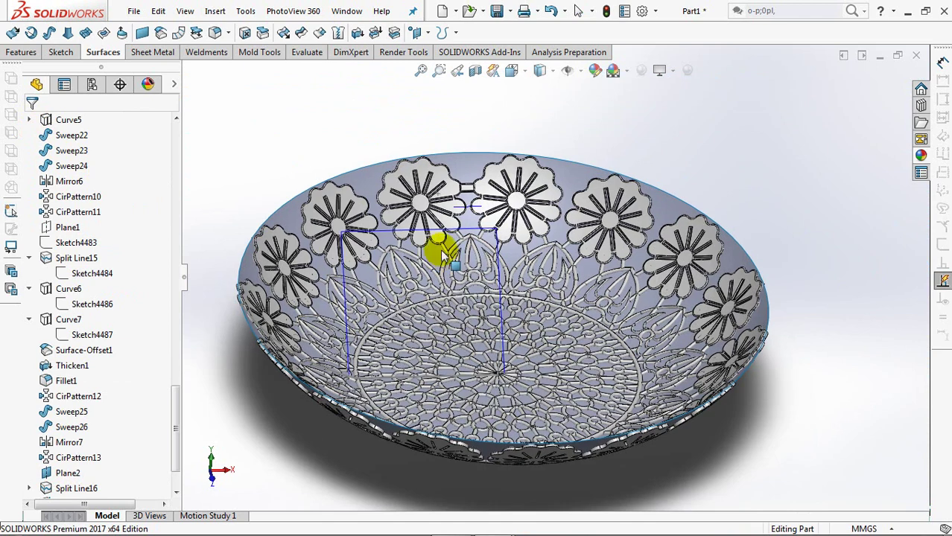
pyautogui.scroll(-3, 488, 164)
pyautogui.scroll(-2, 491, 160)
pyautogui.keyDown('ctrl'); pyautogui.moveTo(463, 160); pyautogui.dragTo(555, 209, button='middle'); pyautogui.keyUp('ctrl')
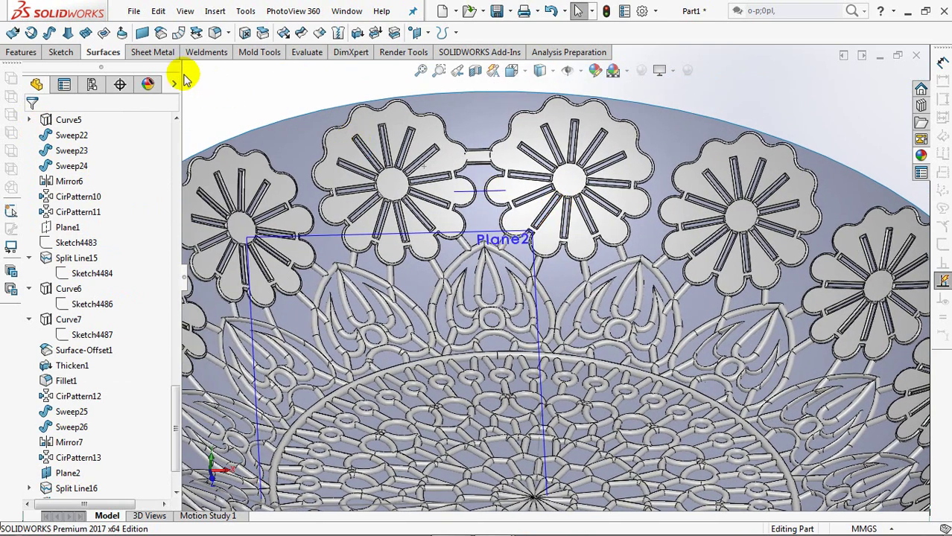
pyautogui.moveTo(179, 391); pyautogui.dragTo(170, 246)
pyautogui.click(61, 246)
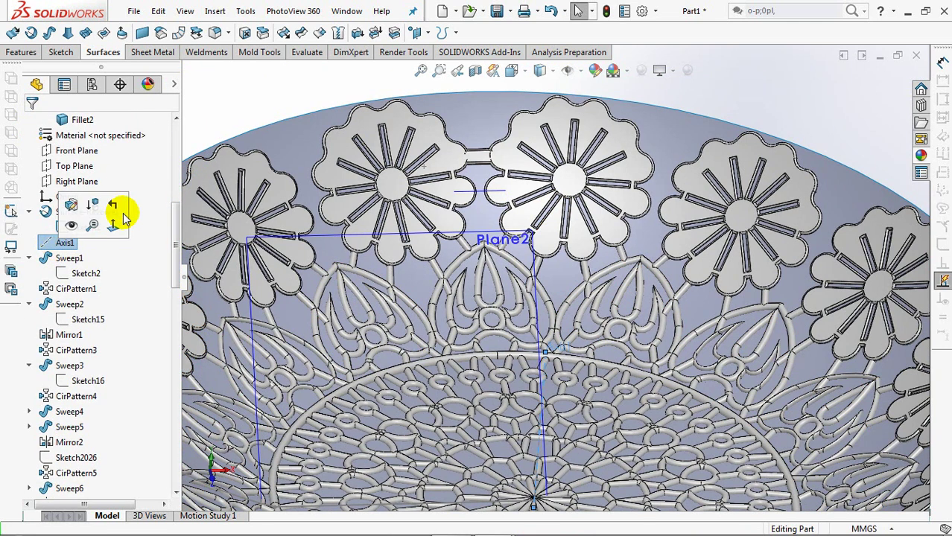
pyautogui.click(21, 53)
pyautogui.click(257, 32)
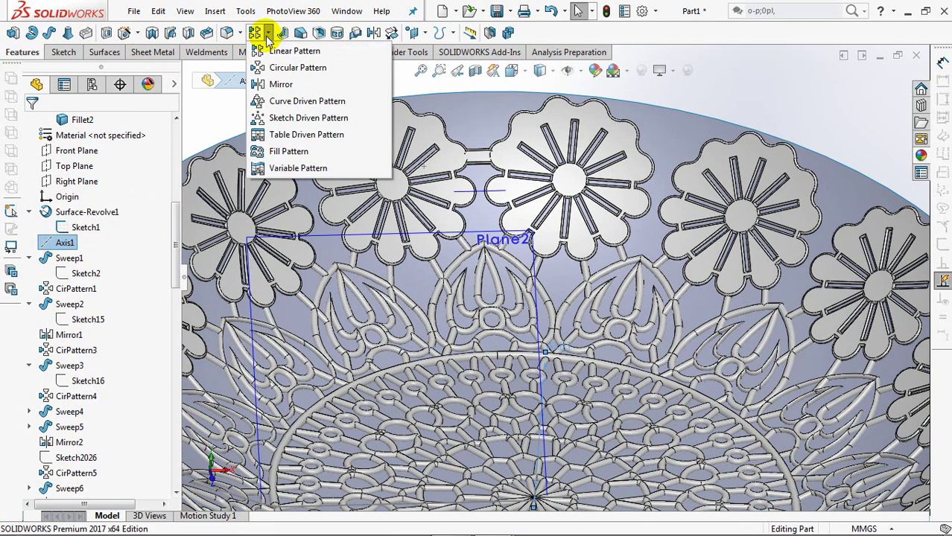
pyautogui.click(338, 67)
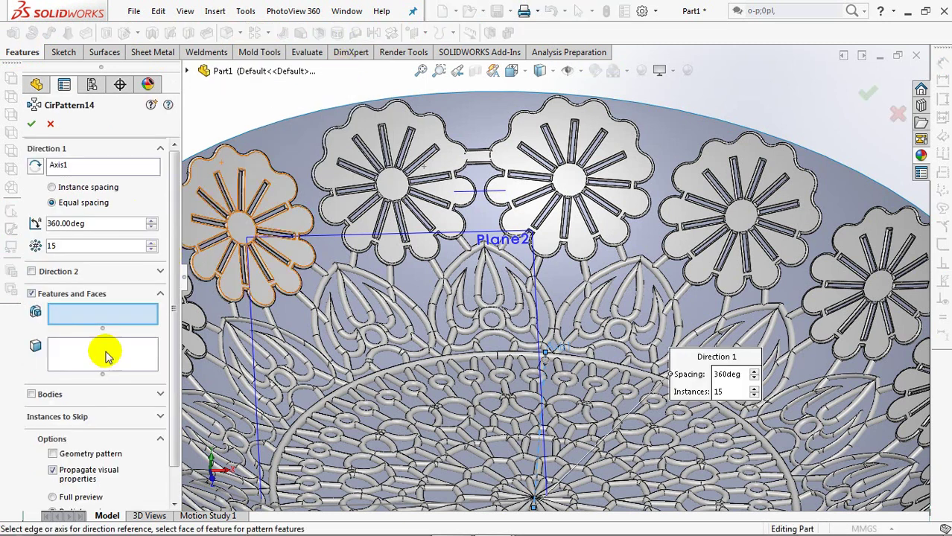
pyautogui.click(32, 394)
pyautogui.click(480, 161)
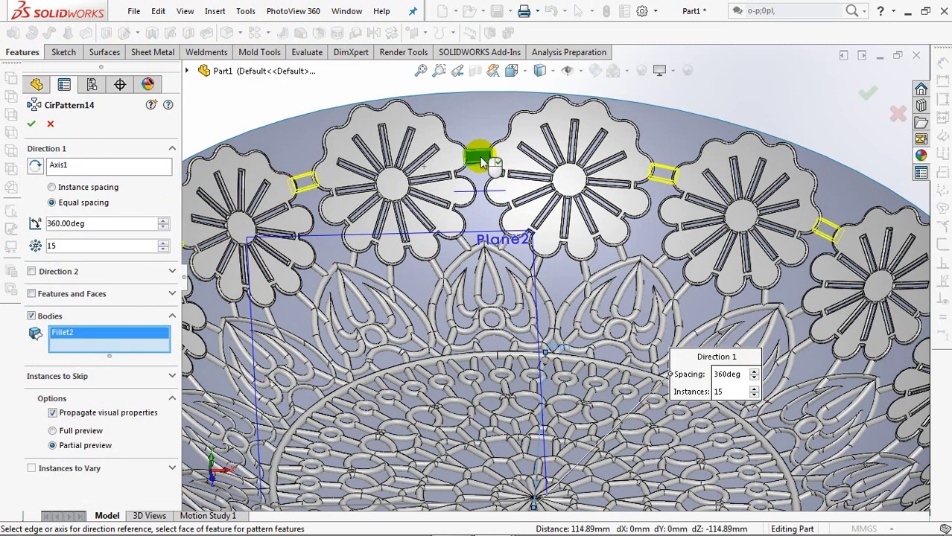
pyautogui.click(32, 125)
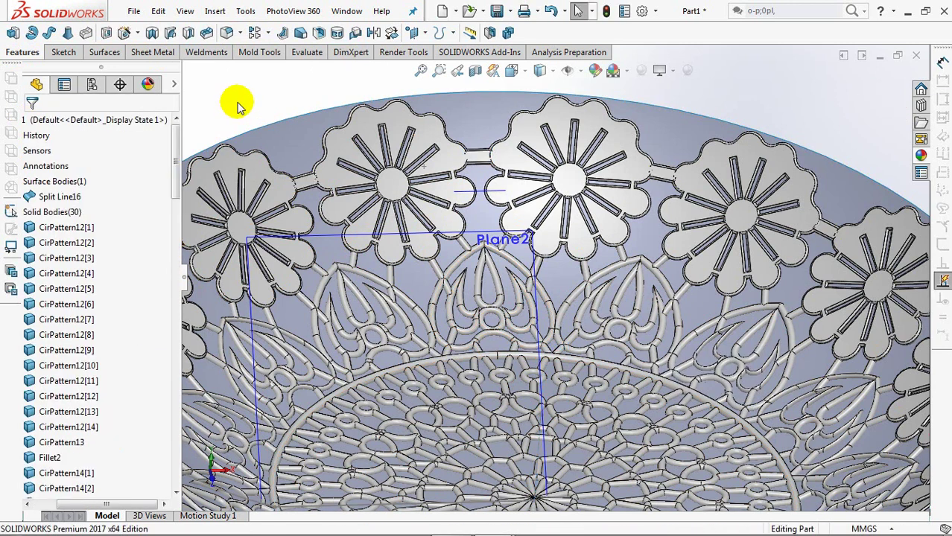
# Combine all the rosette, lattice and link plate solid bodies with the Add operation, previewing the result first
pyautogui.click(508, 32)
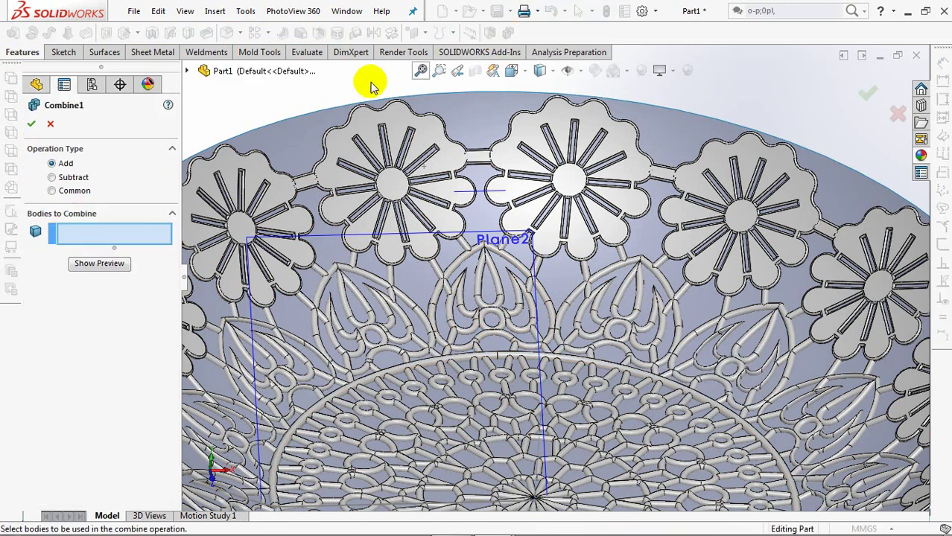
pyautogui.click(187, 71)
pyautogui.keyDown('ctrl'); pyautogui.moveTo(459, 145); pyautogui.dragTo(586, 153, button='middle'); pyautogui.keyUp('ctrl')
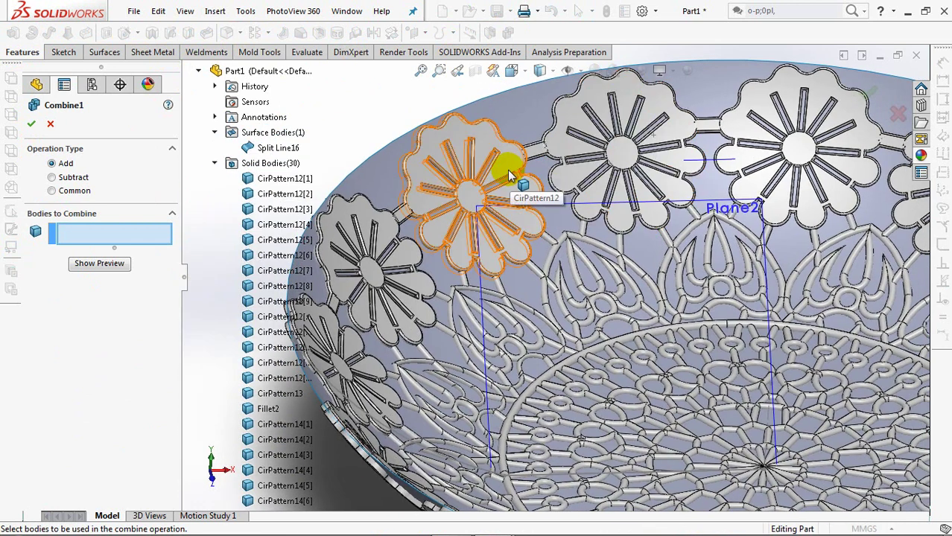
pyautogui.scroll(5, 511, 178)
pyautogui.click(272, 179)
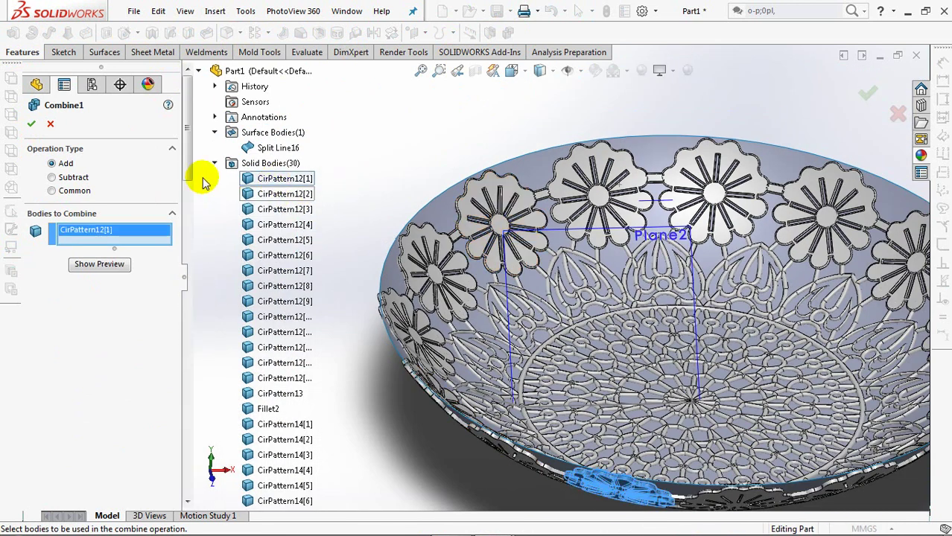
pyautogui.scroll(-5, 187, 223)
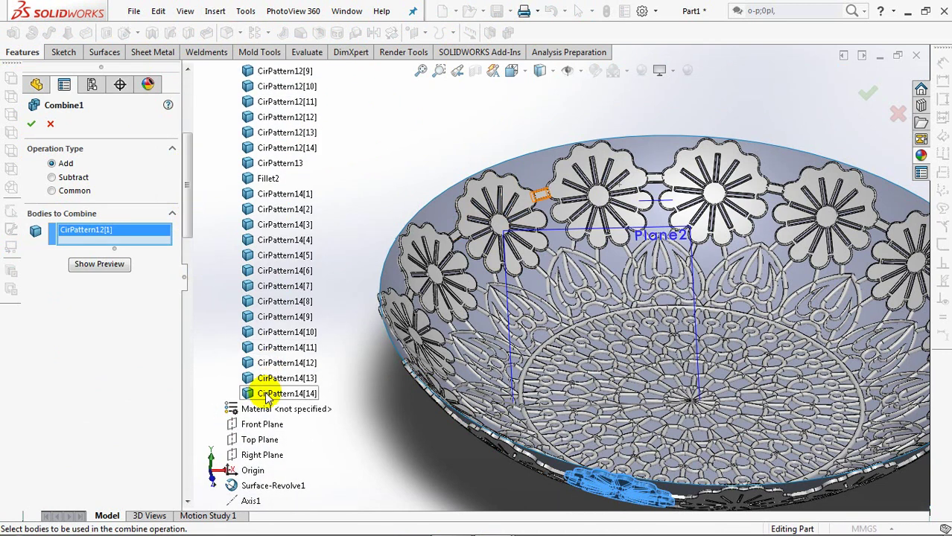
pyautogui.keyDown('shift'); pyautogui.click(268, 395); pyautogui.keyUp('shift')
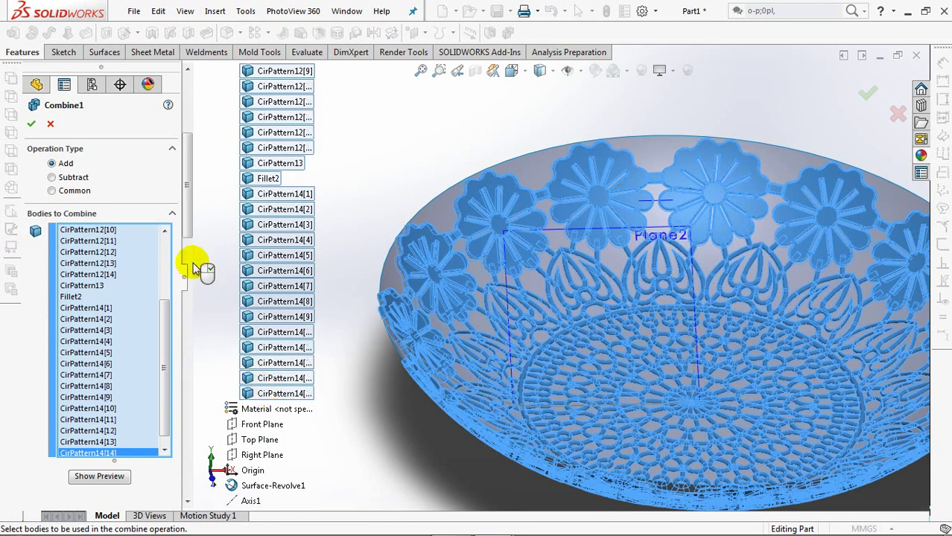
pyautogui.scroll(-1, 192, 223)
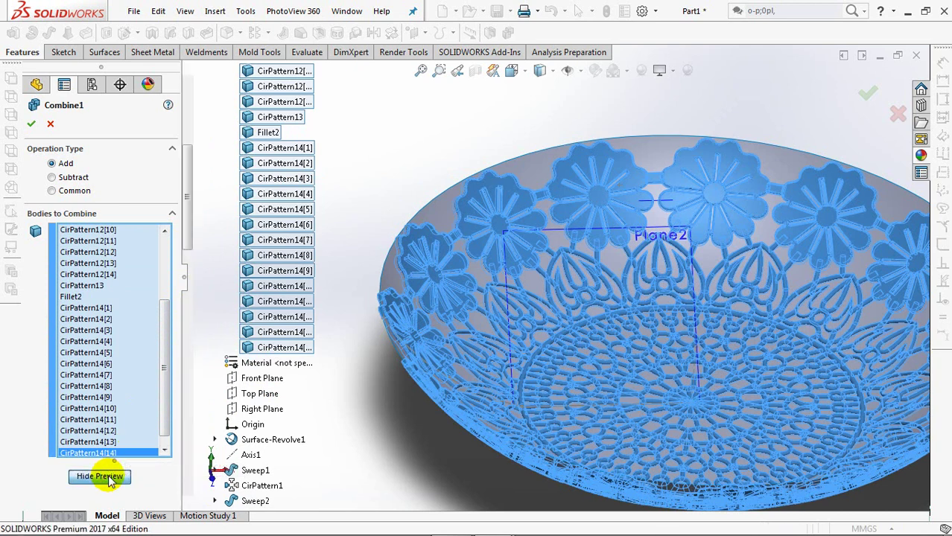
pyautogui.moveTo(426, 132); pyautogui.dragTo(426, 165, button='middle')
pyautogui.scroll(4, 440, 169)
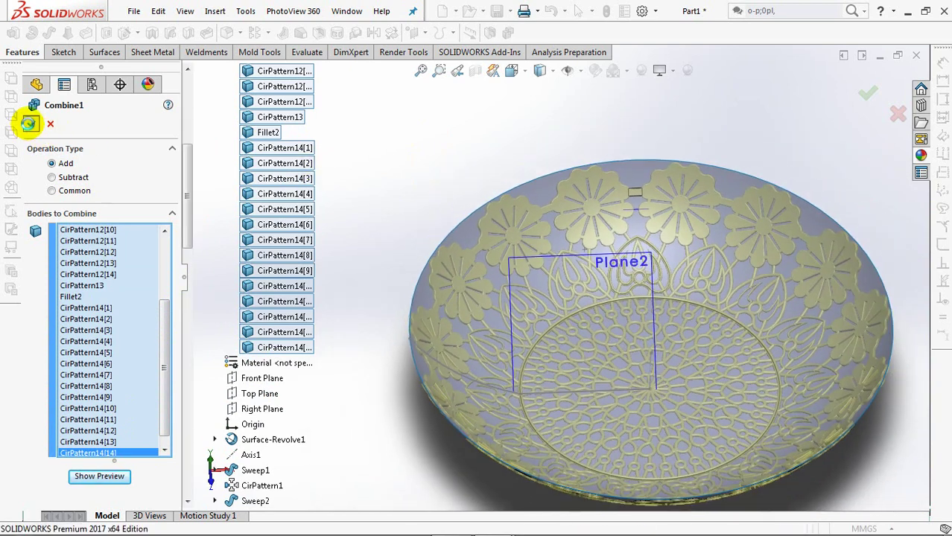
pyautogui.click(29, 123)
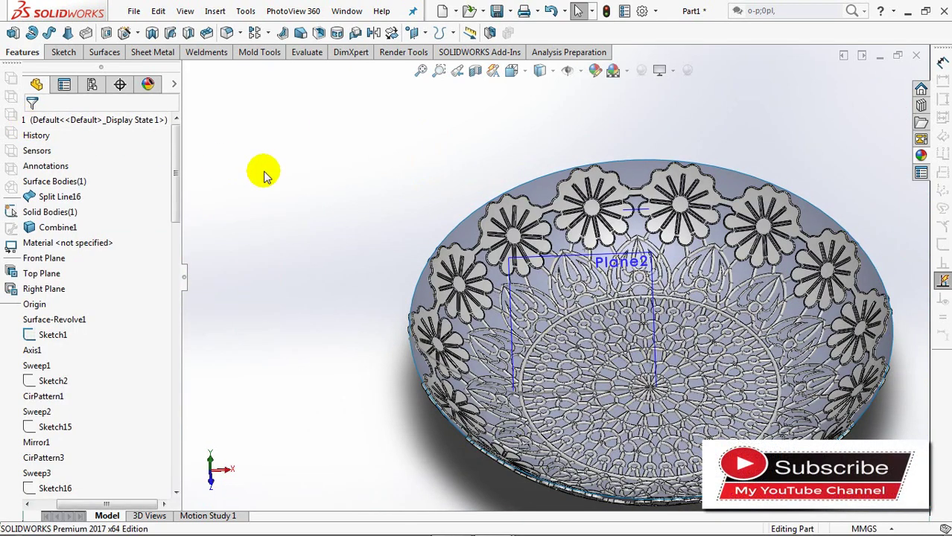
# Sweep a 2.00 mm circular profile along the projected curve between the facing petals, merging the result
pyautogui.keyDown('ctrl'); pyautogui.moveTo(327, 183); pyautogui.dragTo(321, 181, button='middle'); pyautogui.keyUp('ctrl')
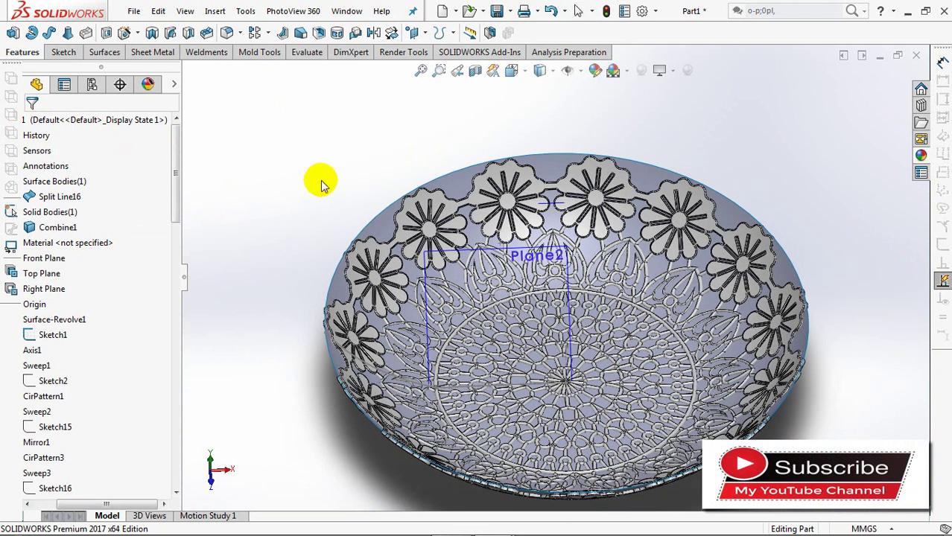
pyautogui.keyDown('shift'); pyautogui.moveTo(533, 207); pyautogui.dragTo(556, 143, button='middle'); pyautogui.keyUp('shift')
pyautogui.scroll(-5, 555, 146)
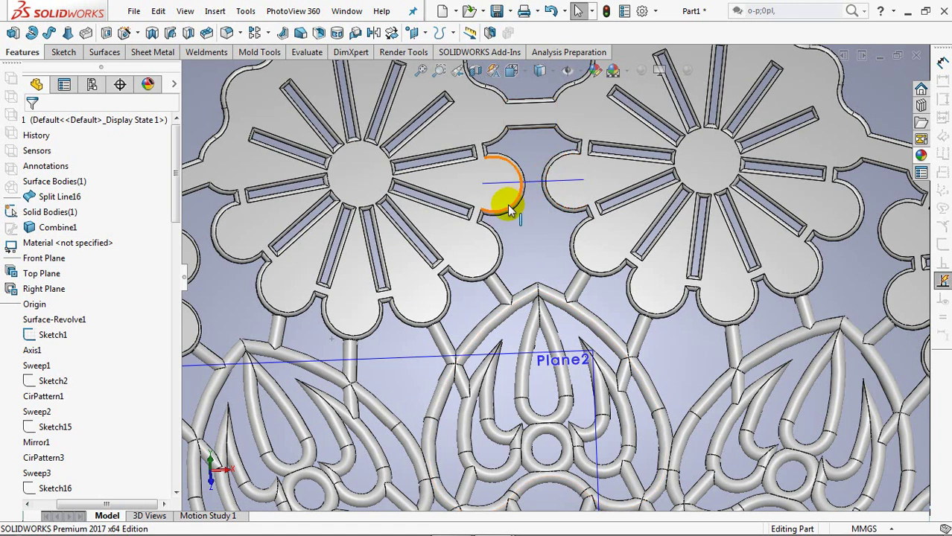
pyautogui.click(510, 211)
pyautogui.click(49, 33)
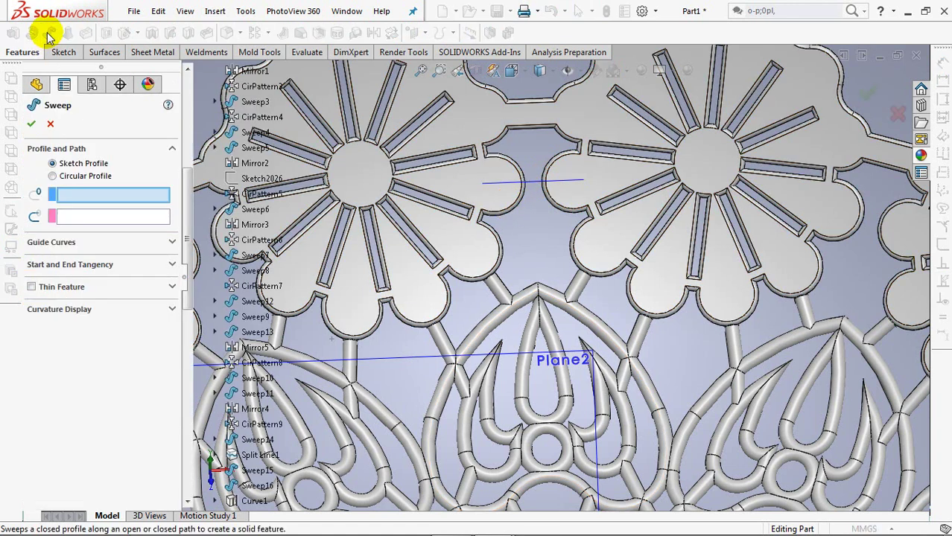
pyautogui.click(52, 176)
pyautogui.moveTo(82, 216); pyautogui.dragTo(7, 211)
pyautogui.write('2')
pyautogui.click(136, 196)
pyautogui.click(535, 187)
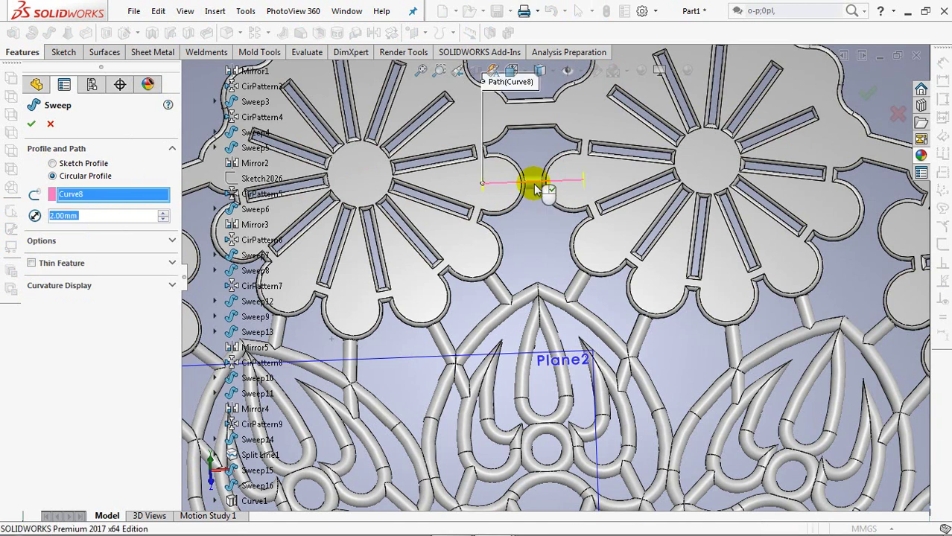
pyautogui.click(170, 242)
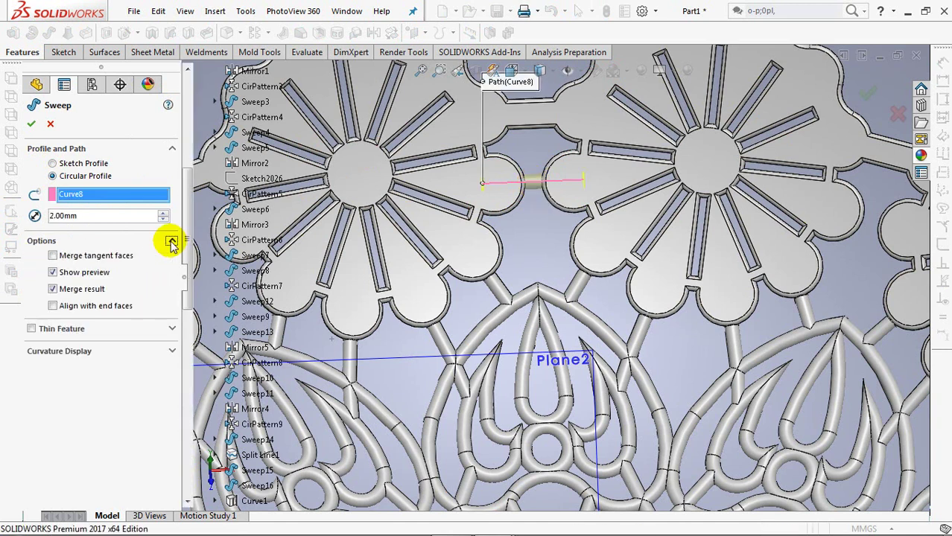
pyautogui.click(32, 125)
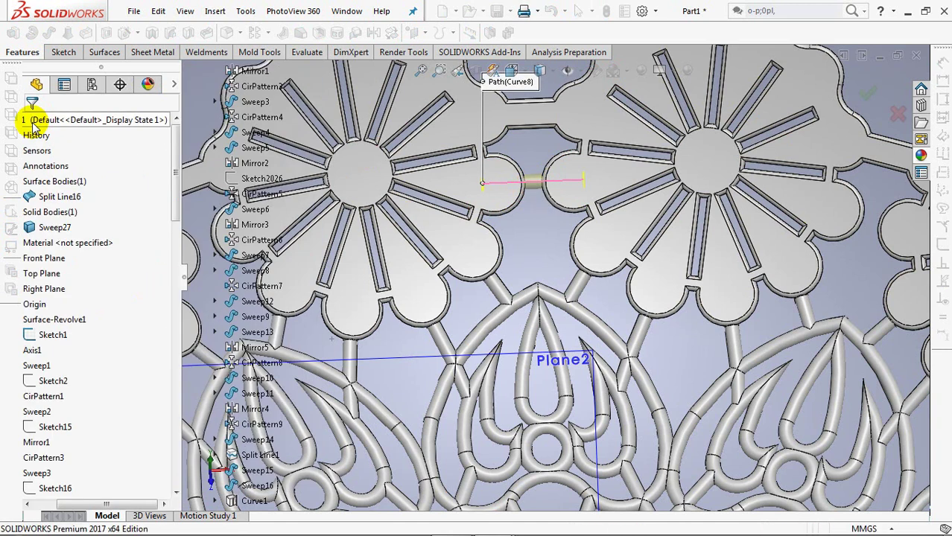
# Hide Plane2 from the view of the bowl
pyautogui.scroll(-3, 382, 268)
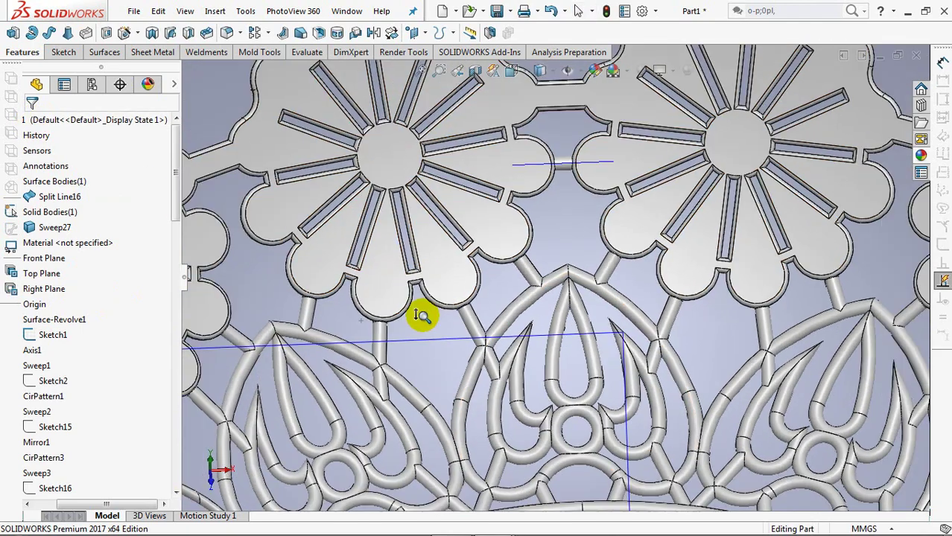
pyautogui.scroll(5, 422, 317)
pyautogui.moveTo(489, 361); pyautogui.dragTo(514, 298, button='middle')
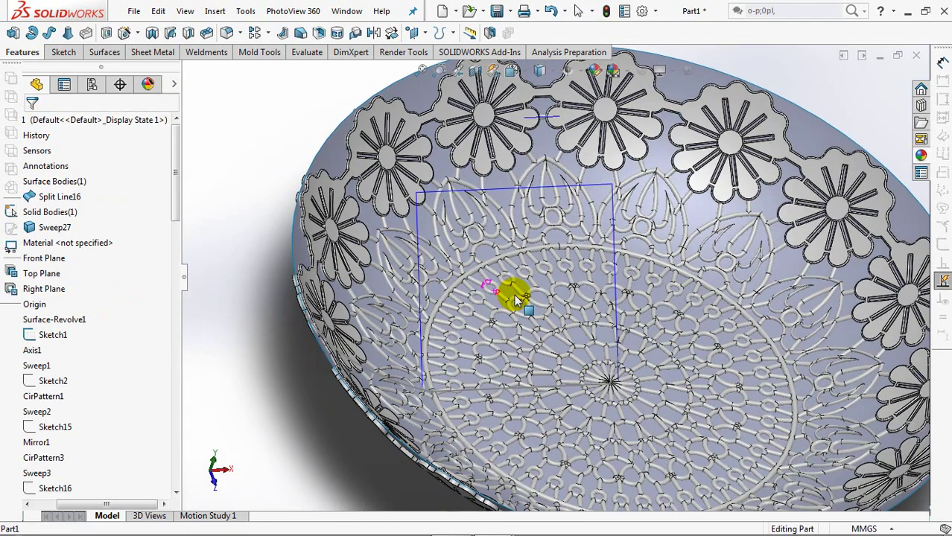
pyautogui.click(499, 187)
# Circular-pattern the swept bar between the facing petals around Axis1 with 15 equally spaced instances over 360 degrees
pyautogui.moveTo(174, 373); pyautogui.dragTo(180, 153)
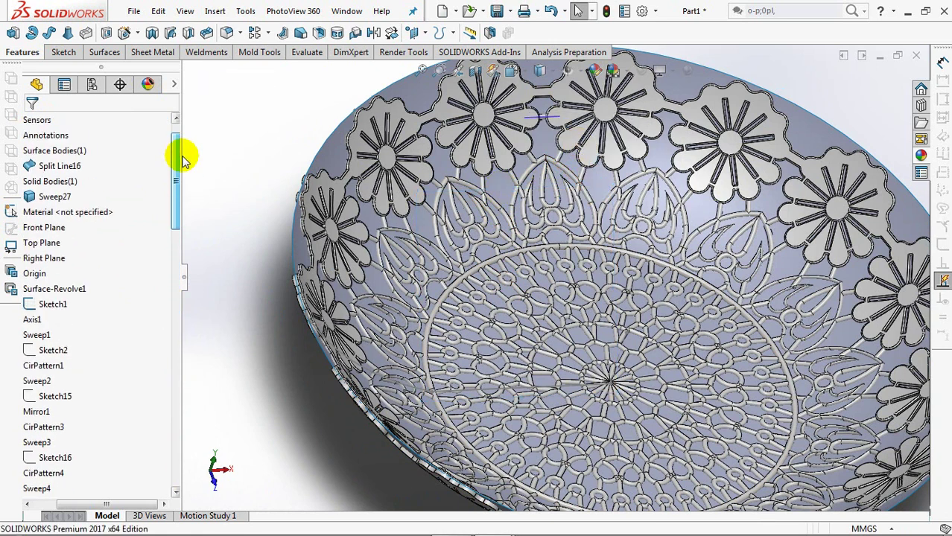
pyautogui.moveTo(123, 505); pyautogui.dragTo(74, 504)
pyautogui.click(66, 319)
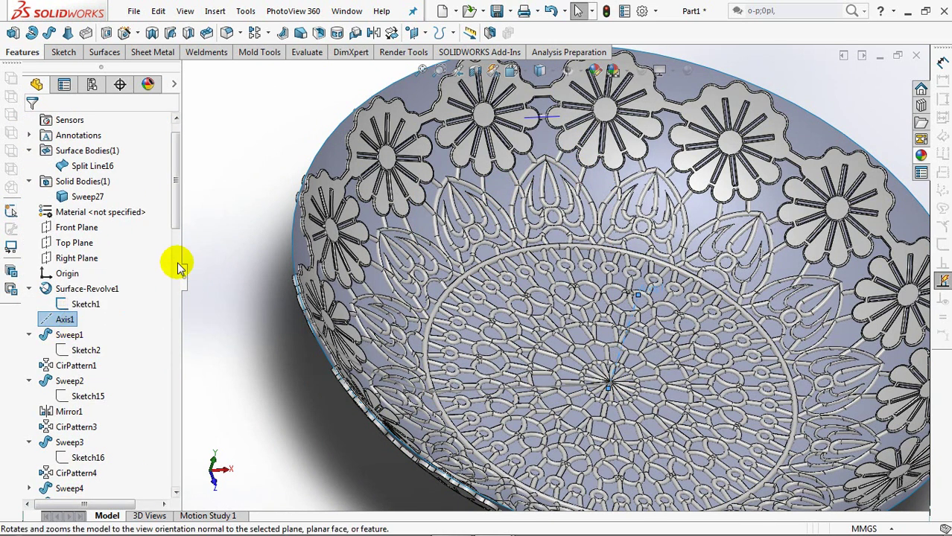
pyautogui.click(261, 32)
pyautogui.click(359, 70)
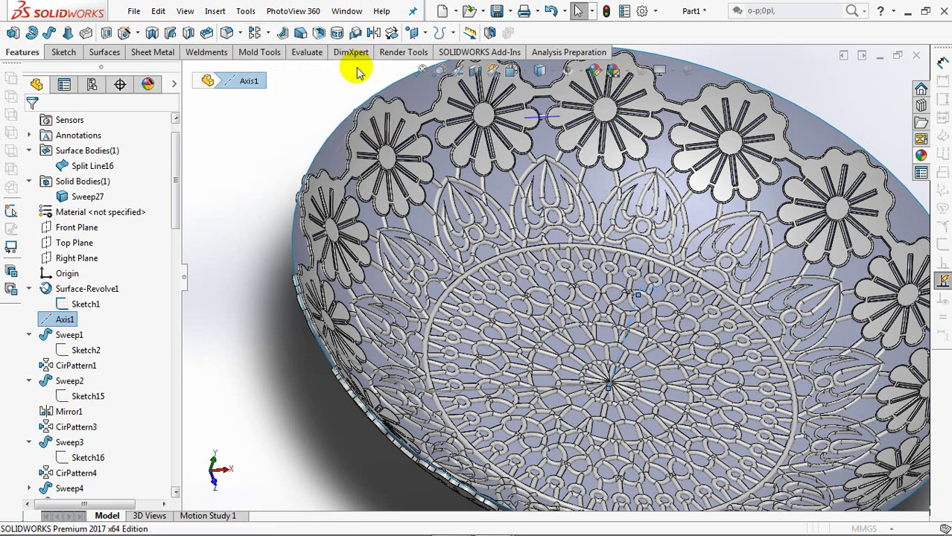
pyautogui.moveTo(187, 202); pyautogui.dragTo(185, 422)
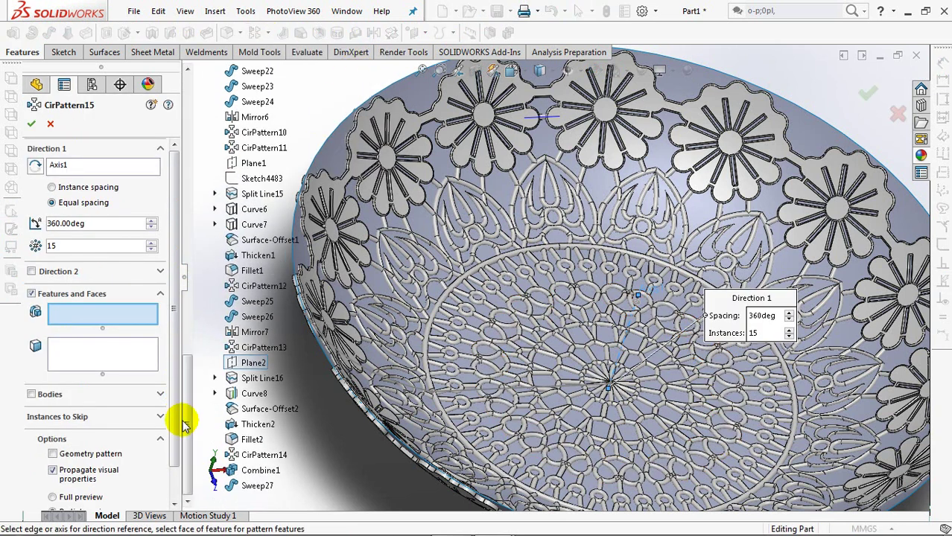
pyautogui.click(257, 485)
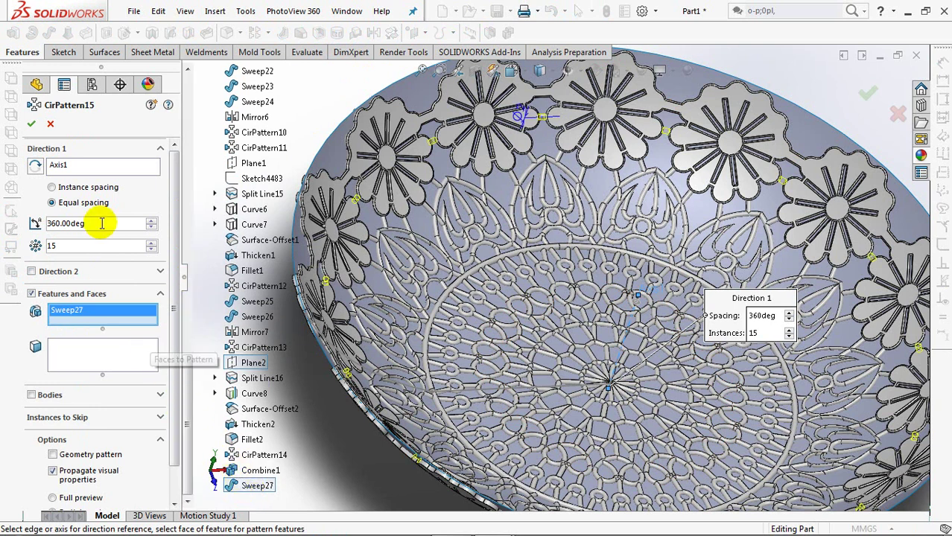
pyautogui.click(30, 124)
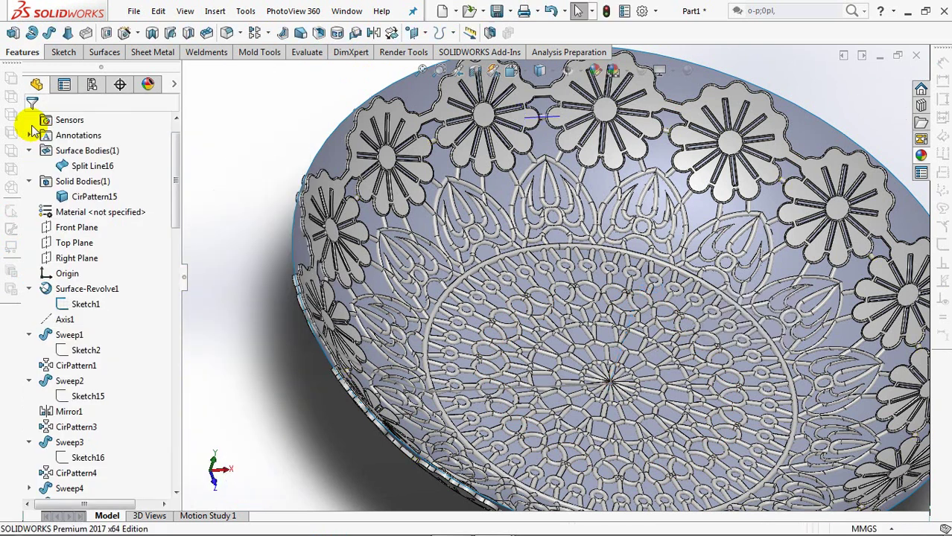
# Hide the projected curve between the rosettes and the bowl's surface body, leaving only the solid openwork
pyautogui.click(555, 119)
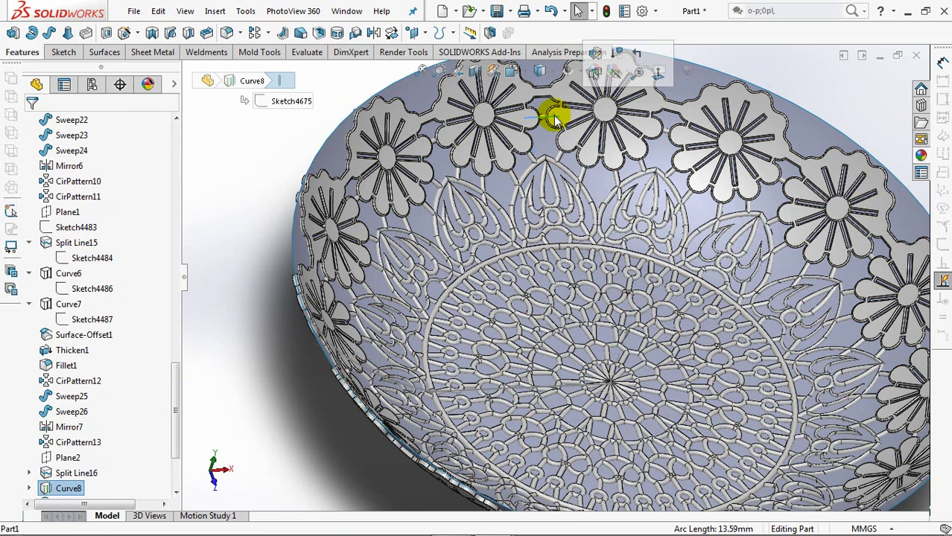
pyautogui.click(609, 81)
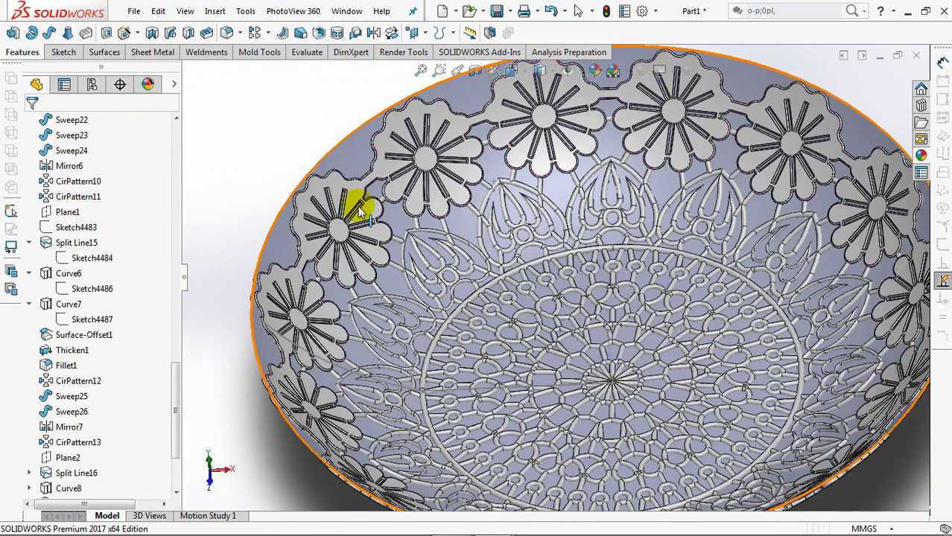
pyautogui.click(354, 151)
pyautogui.click(416, 111)
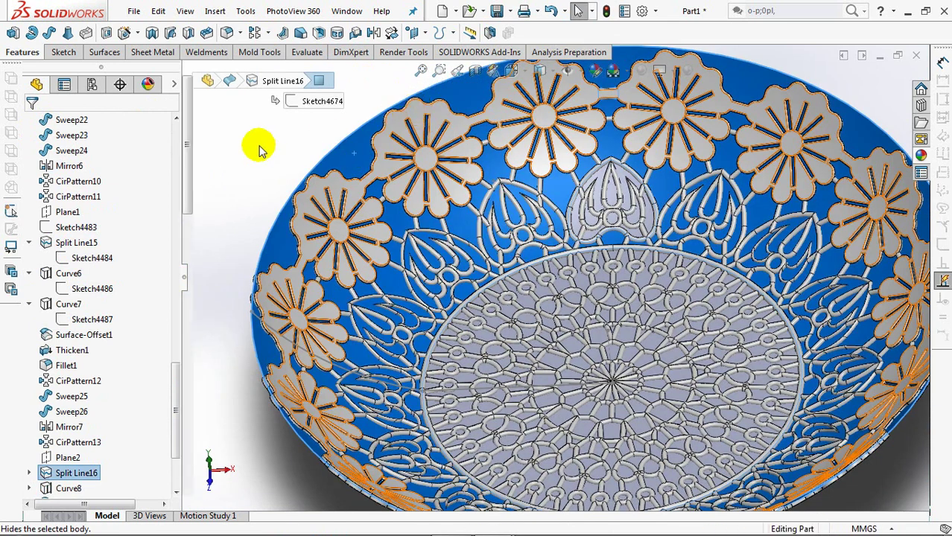
# Examine the whole openwork bowl, including its rosette rim, arches and base lattice, from an angled view
pyautogui.scroll(2, 285, 167)
pyautogui.moveTo(319, 179); pyautogui.dragTo(328, 192, button='middle')
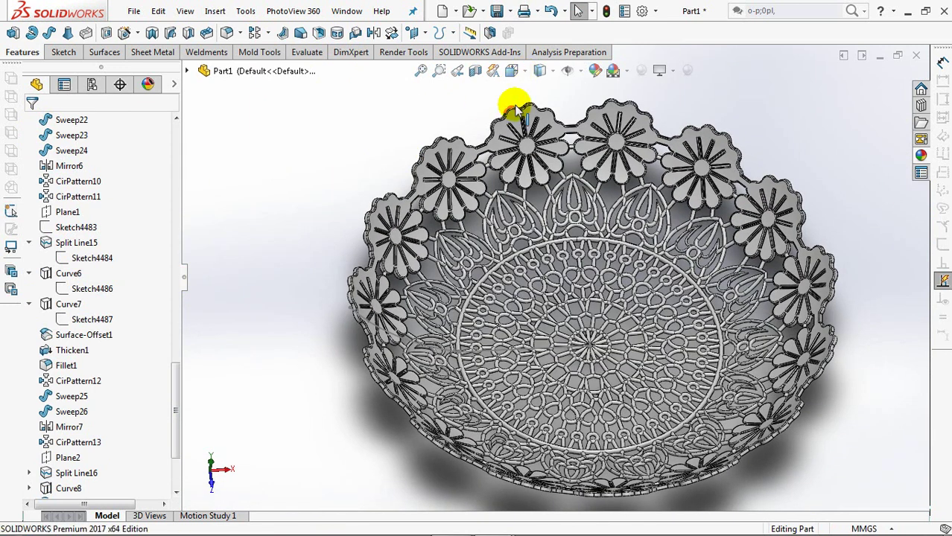
pyautogui.click(521, 75)
pyautogui.click(536, 103)
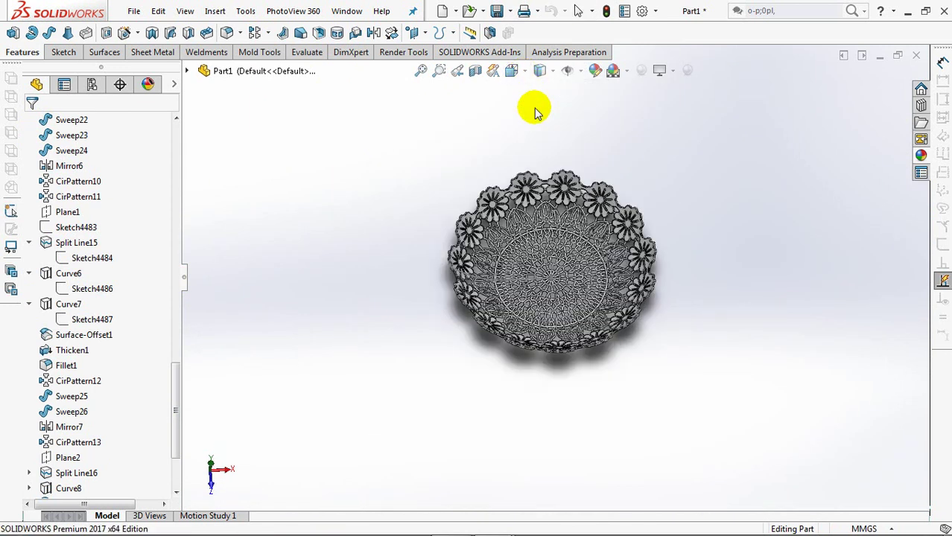
pyautogui.moveTo(767, 347); pyautogui.dragTo(763, 249, button='middle')
pyautogui.keyDown('shift'); pyautogui.moveTo(702, 121); pyautogui.dragTo(683, 159, button='middle'); pyautogui.keyUp('shift')
pyautogui.keyDown('ctrl'); pyautogui.moveTo(679, 218); pyautogui.dragTo(674, 174, button='middle'); pyautogui.keyUp('ctrl')
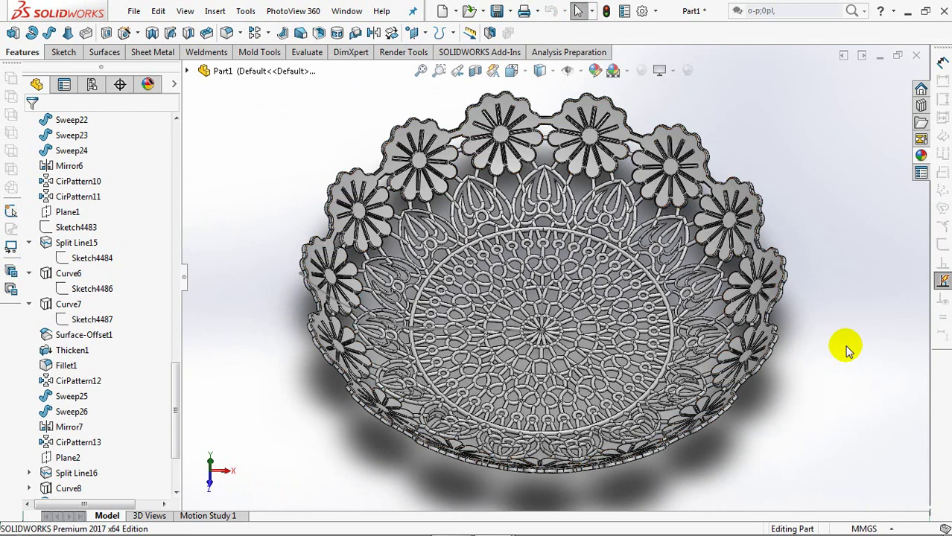